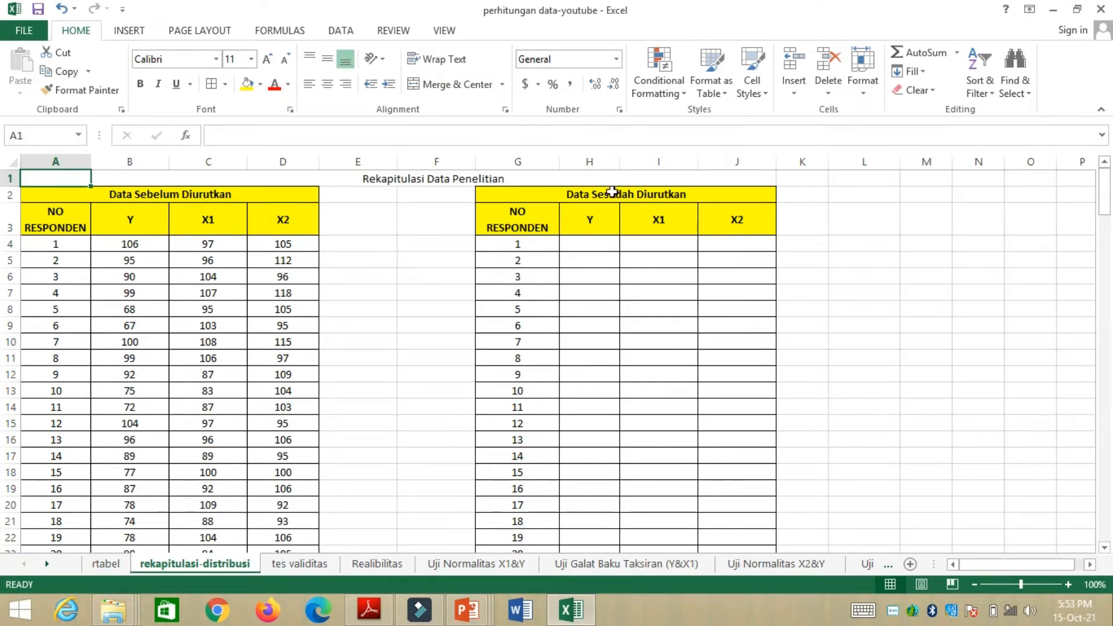
pyautogui.click(608, 193)
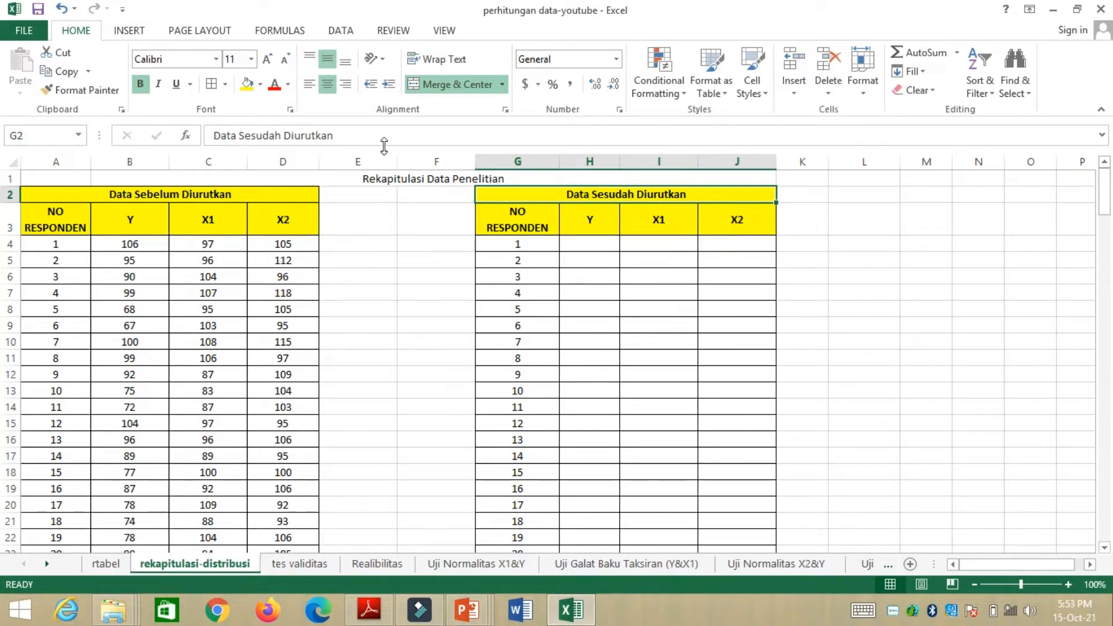
pyautogui.click(147, 241)
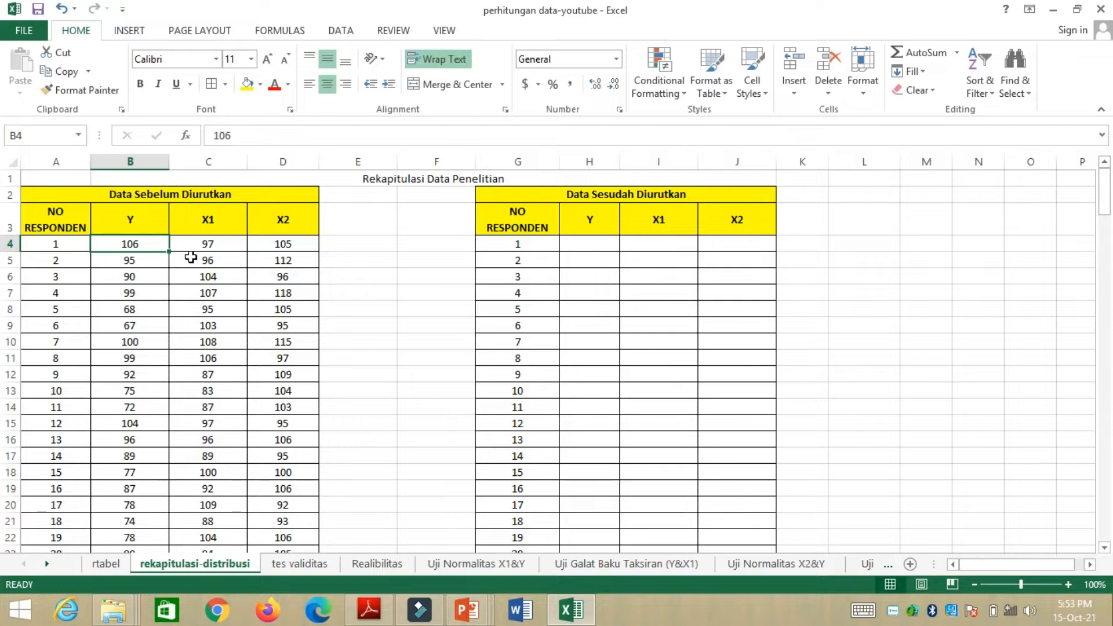
pyautogui.hotkey('ctrl', 'shift', 'Down')
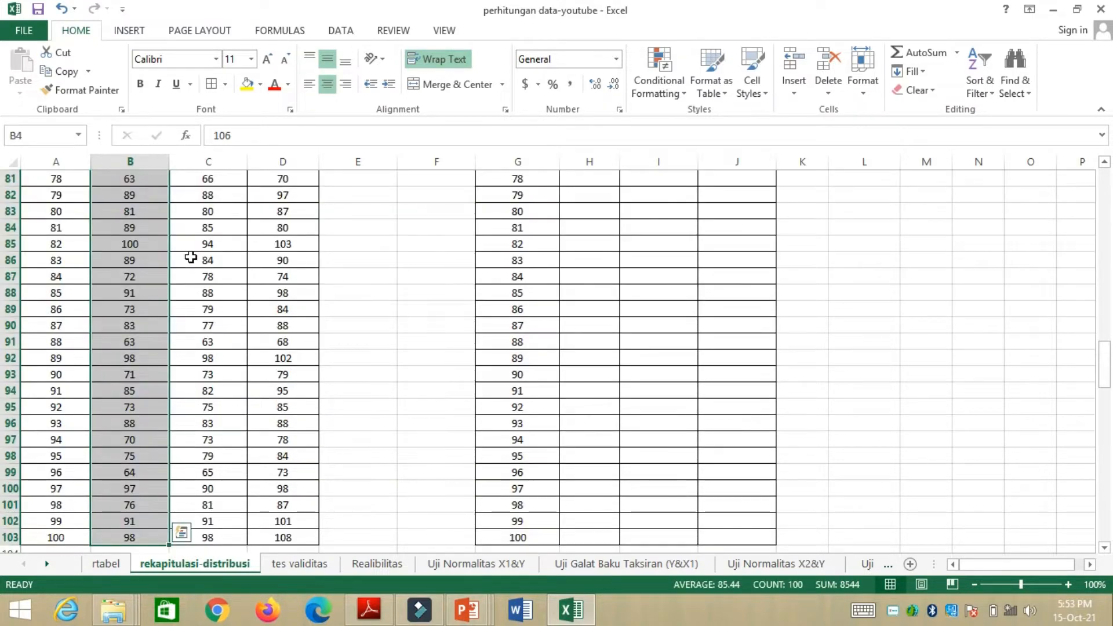
pyautogui.hotkey('ctrl', 'q')
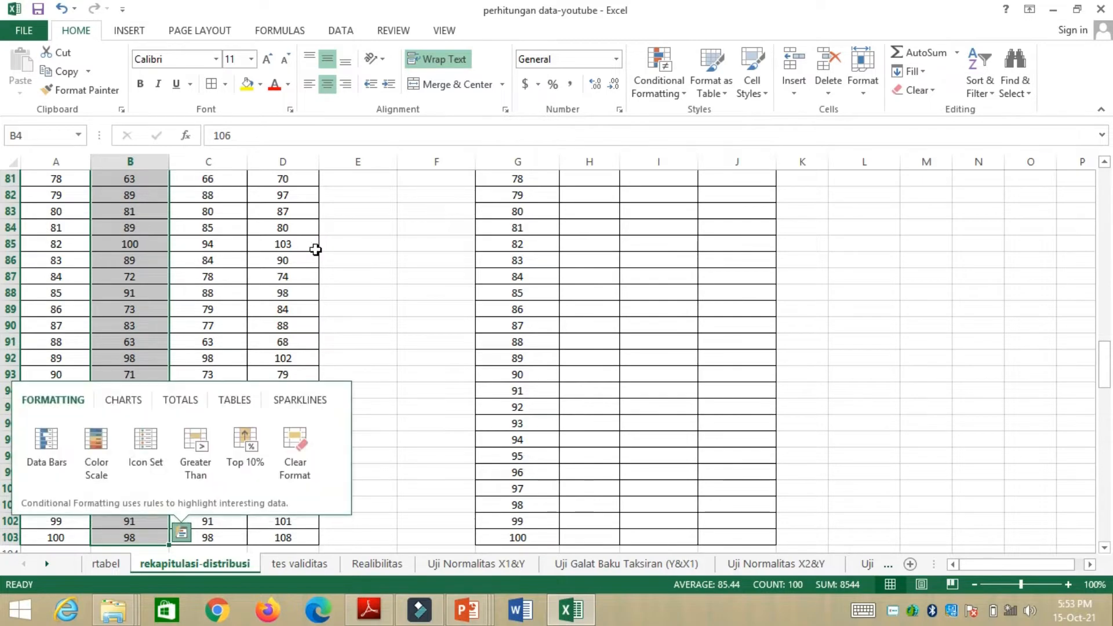
pyautogui.click(408, 266)
# - Copy the unsorted Y values (B4:B103) into the empty column L, starting at L4
pyautogui.click(131, 306)
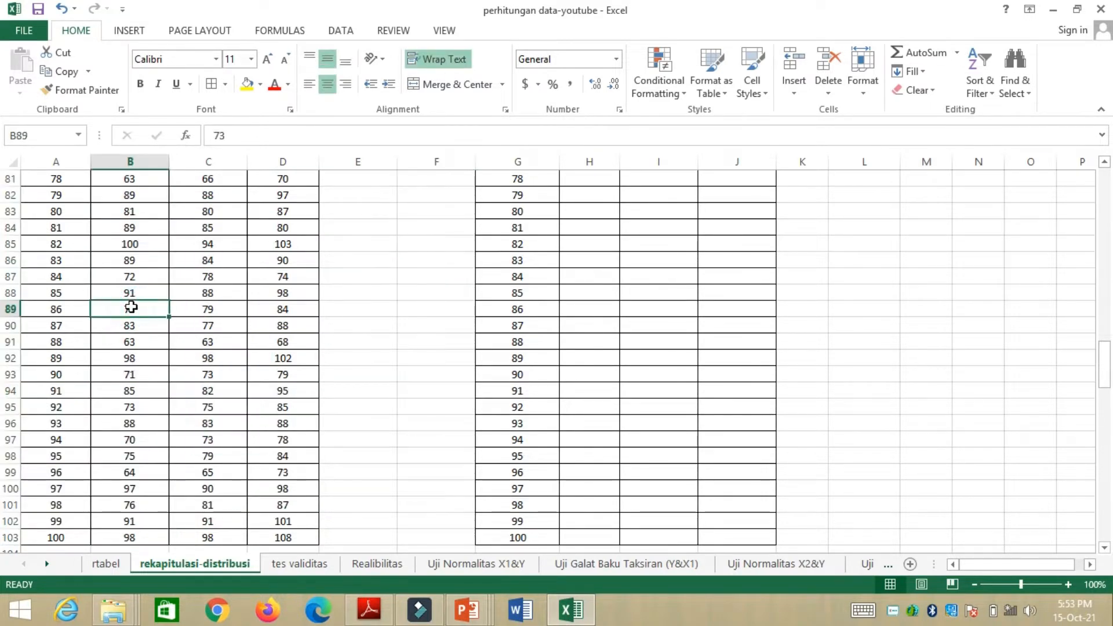
pyautogui.hotkey('ctrl', 'Up')
pyautogui.press('Down')
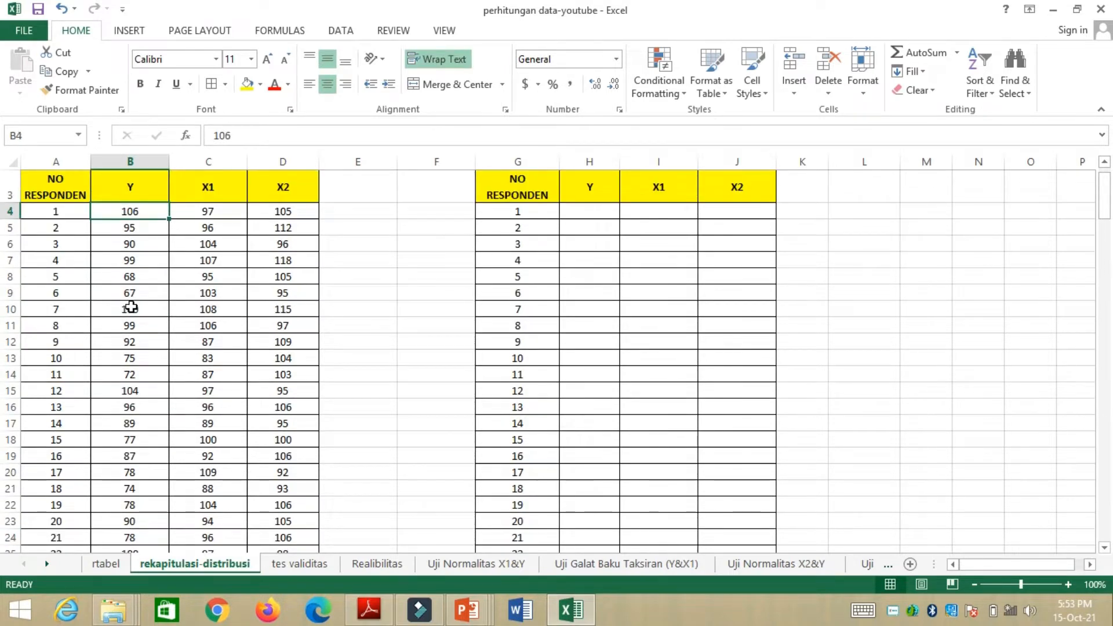
pyautogui.hotkey('ctrl', 'shift', 'Down')
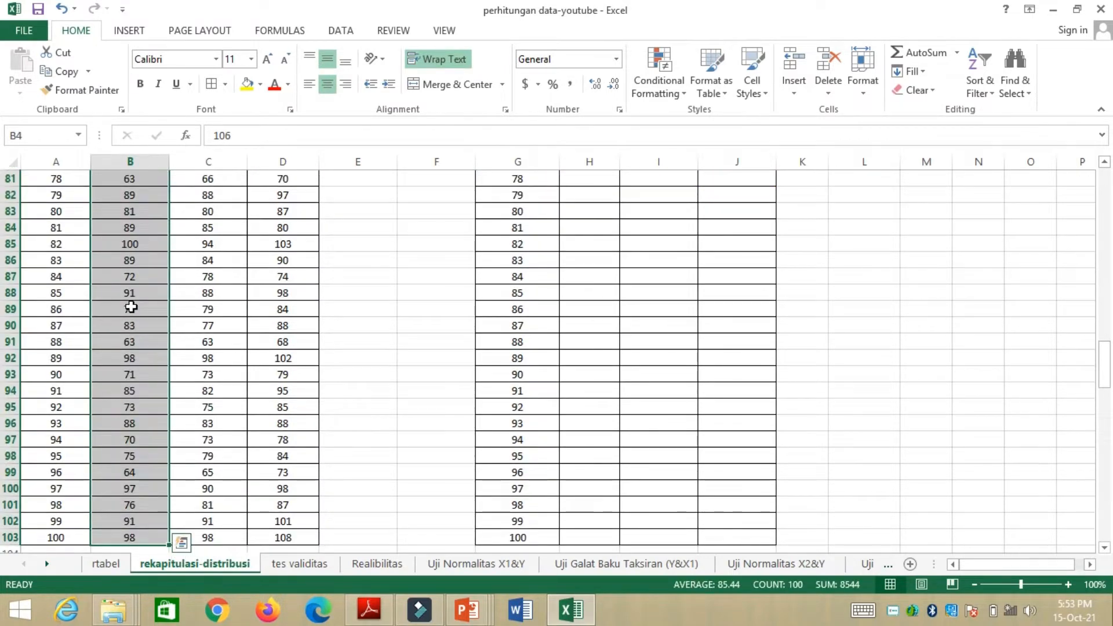
pyautogui.hotkey('ctrl', 'c')
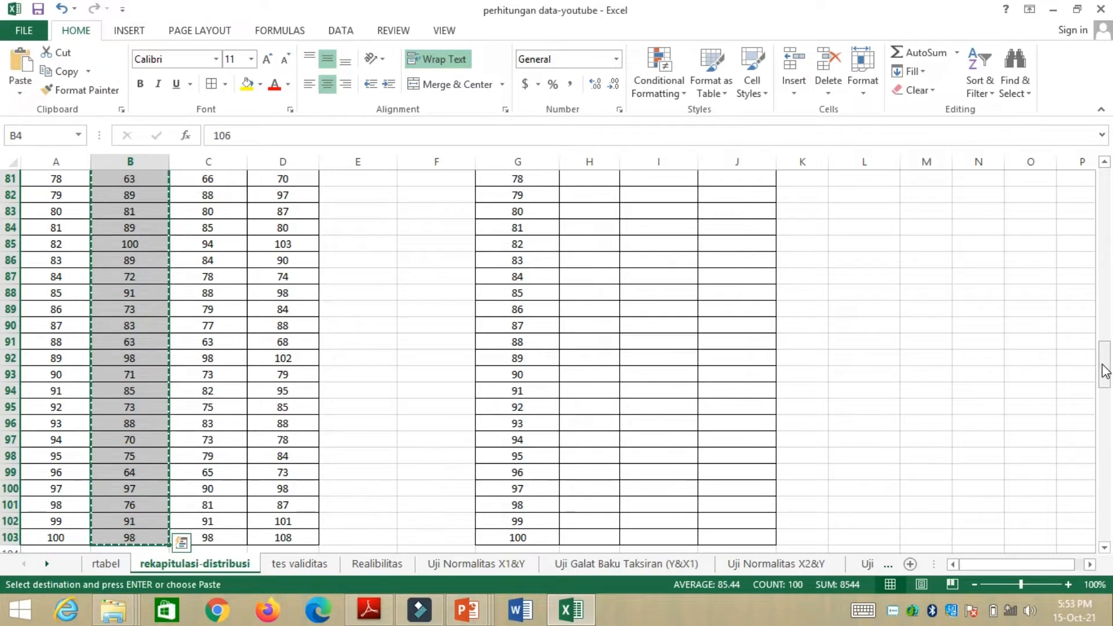
pyautogui.moveTo(1106, 371); pyautogui.dragTo(1102, 363)
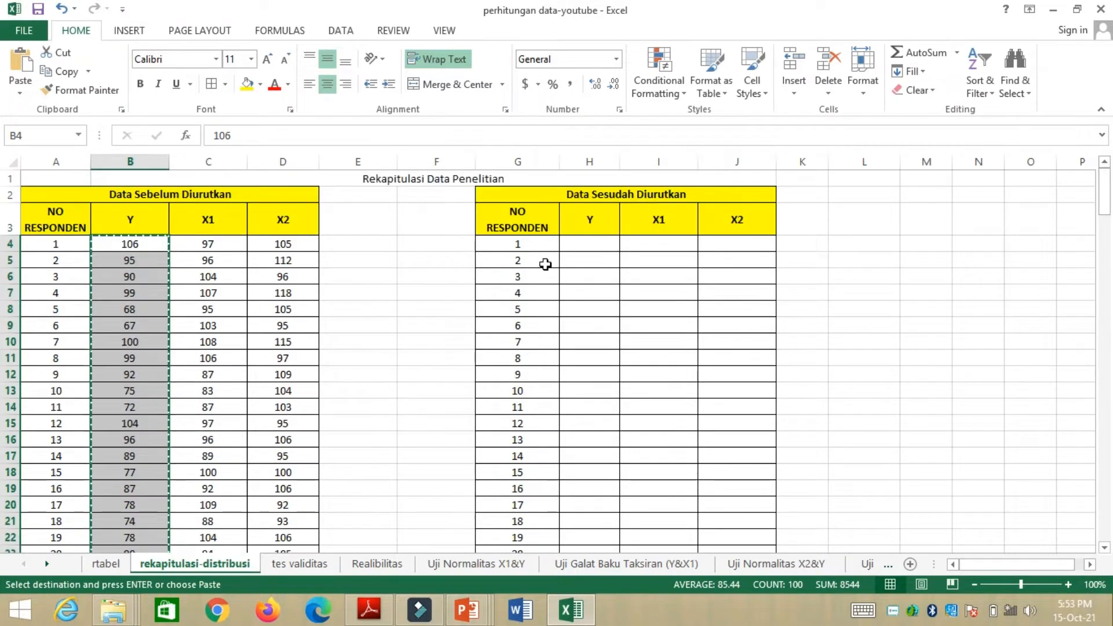
pyautogui.click(860, 244)
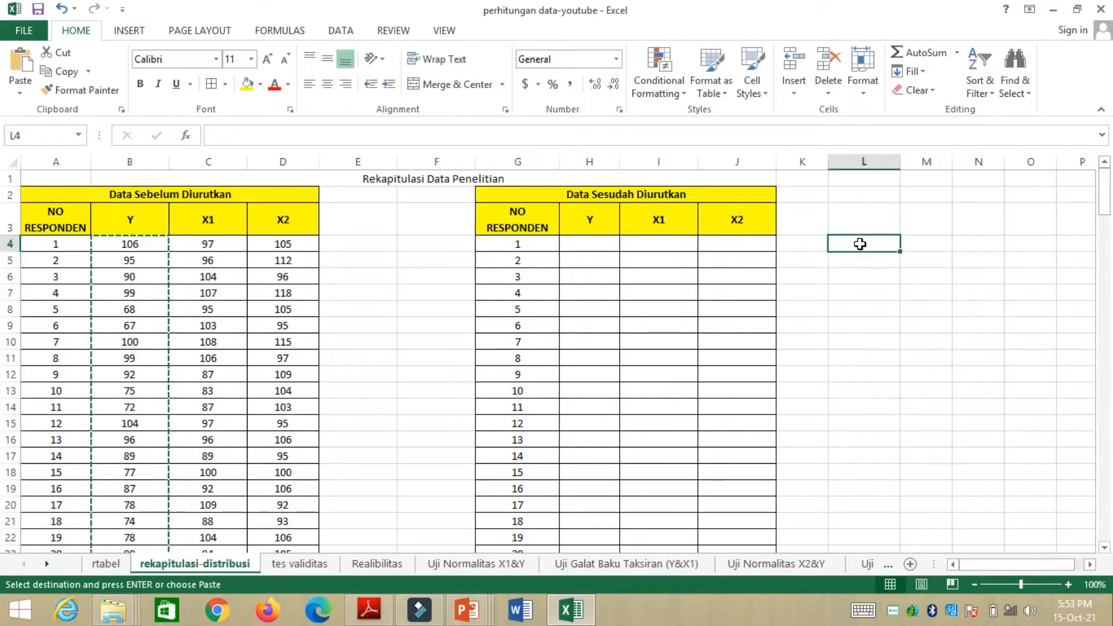
pyautogui.hotkey('ctrl', 'v')
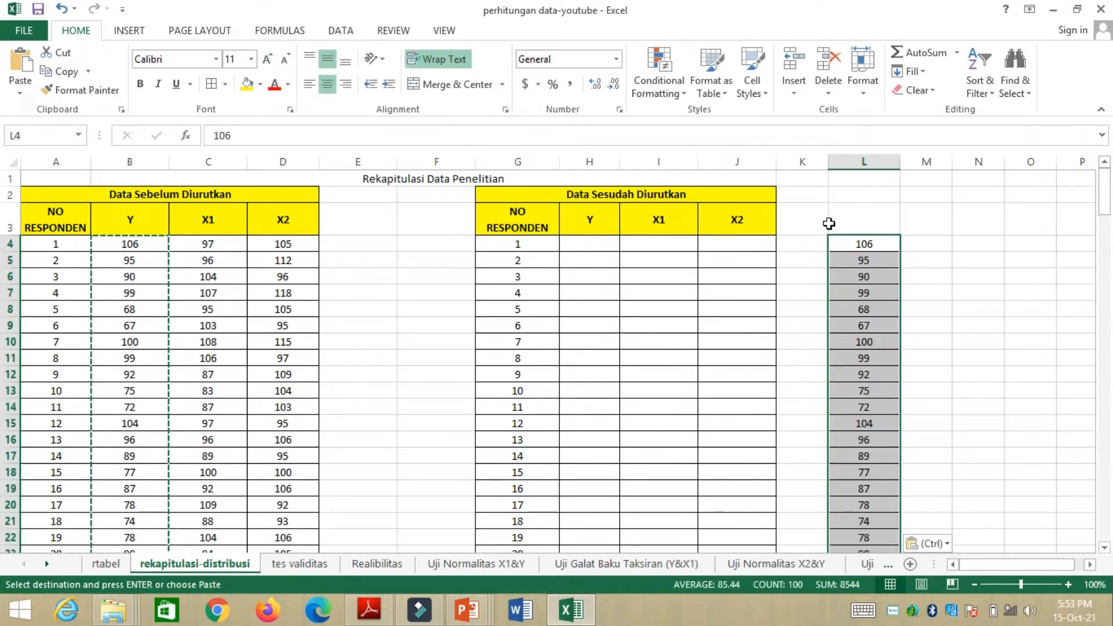
# - Sort the copied Y values smallest to largest and move them into the Y column of Data Sesudah Diurutkan, starting at H4
pyautogui.click(993, 95)
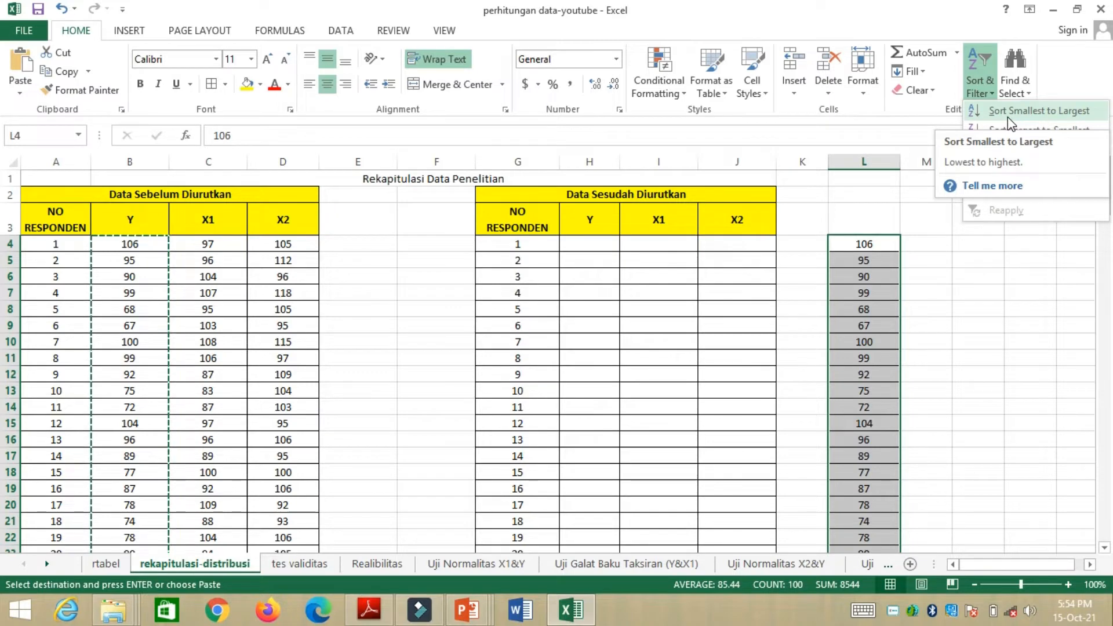
pyautogui.click(1047, 111)
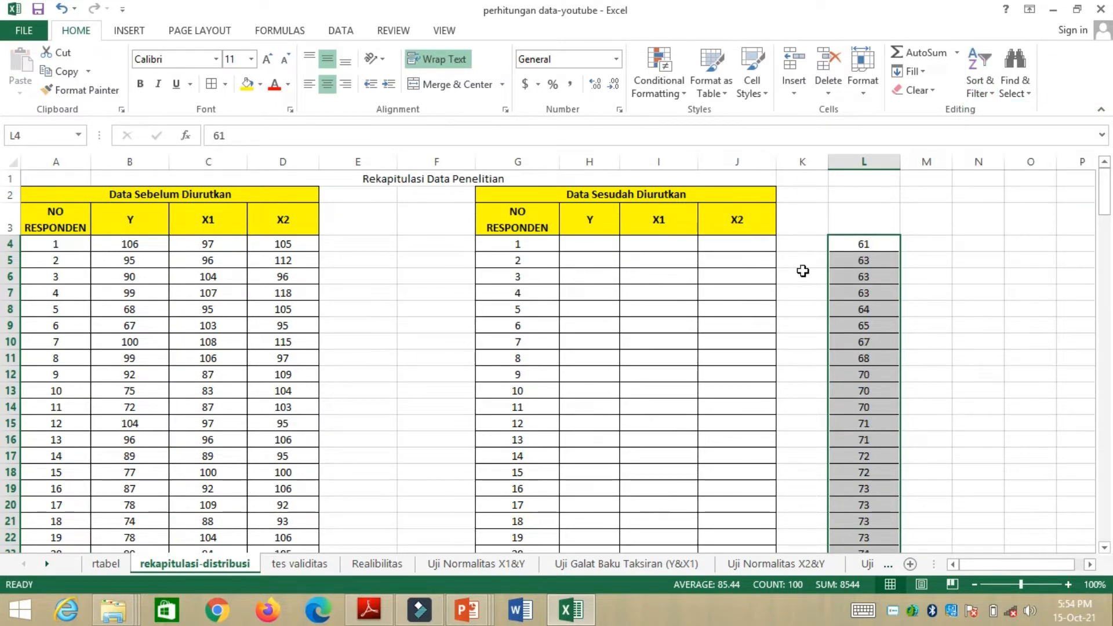
pyautogui.hotkey('ctrl', 'c')
pyautogui.click(587, 234)
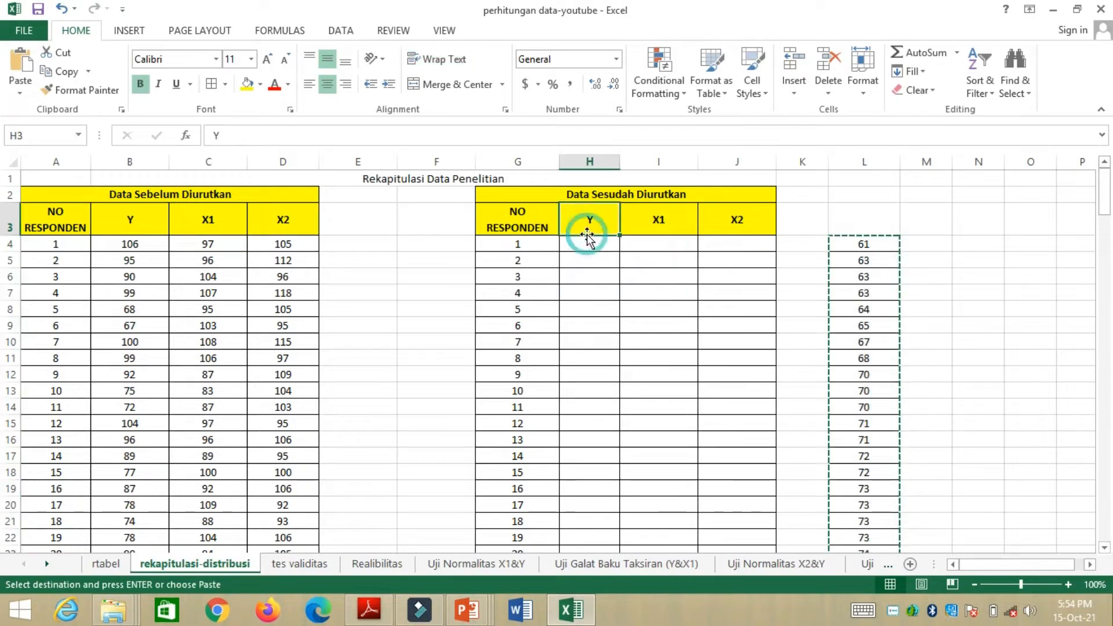
pyautogui.press('Down')
pyautogui.press('Return')
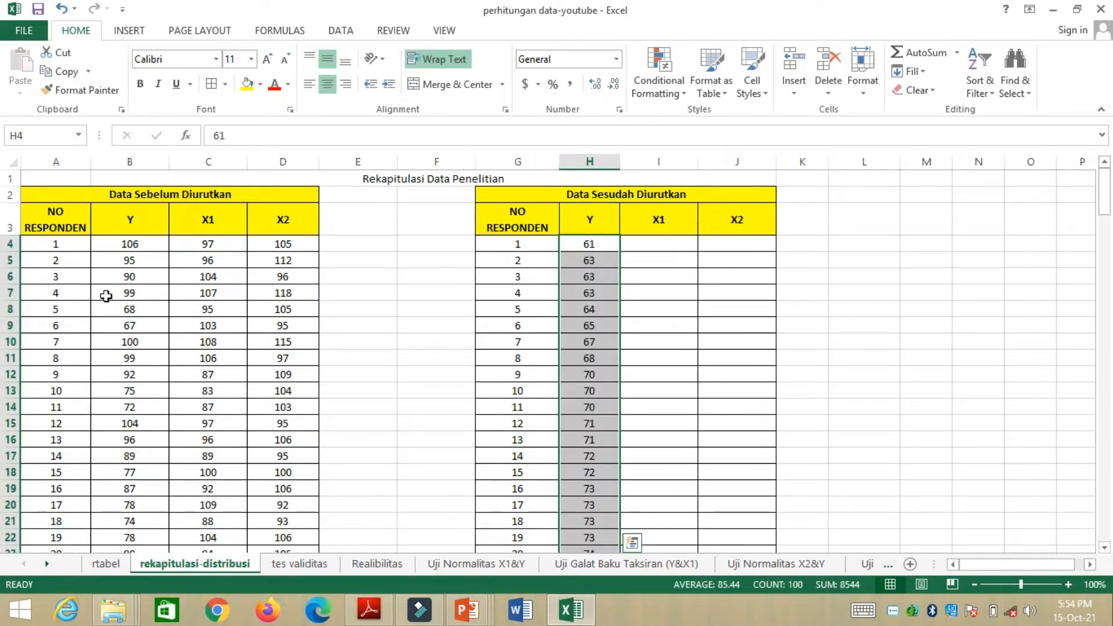
# - Copy the unsorted X1 values (C4:C103) into the empty column L, starting at L4
pyautogui.click(80, 311)
pyautogui.click(206, 244)
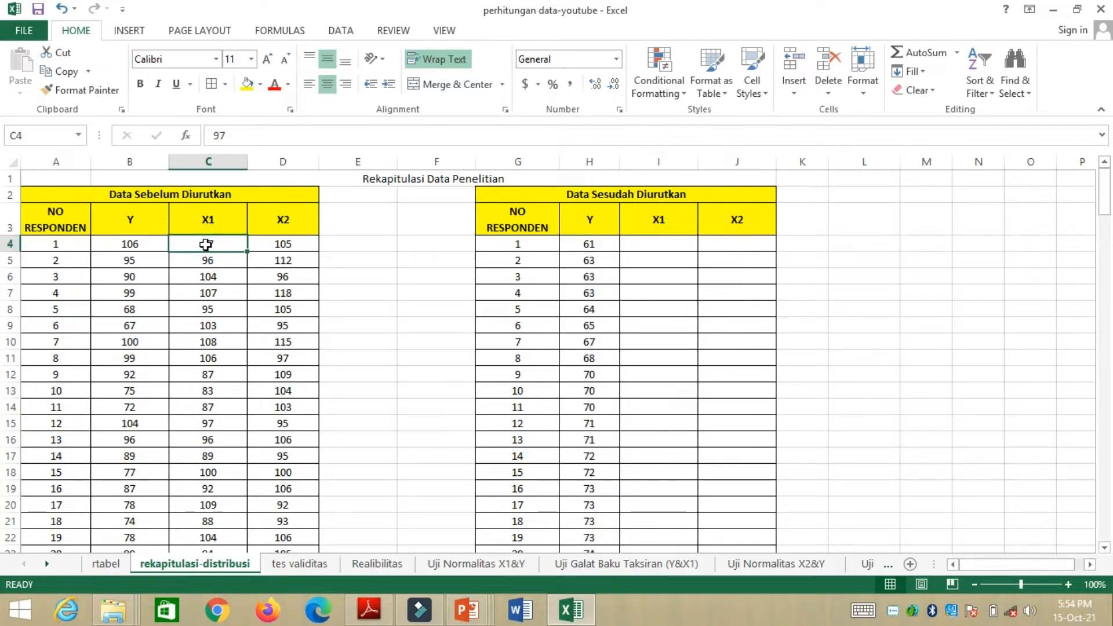
pyautogui.hotkey('ctrl', 'shift', 'Down')
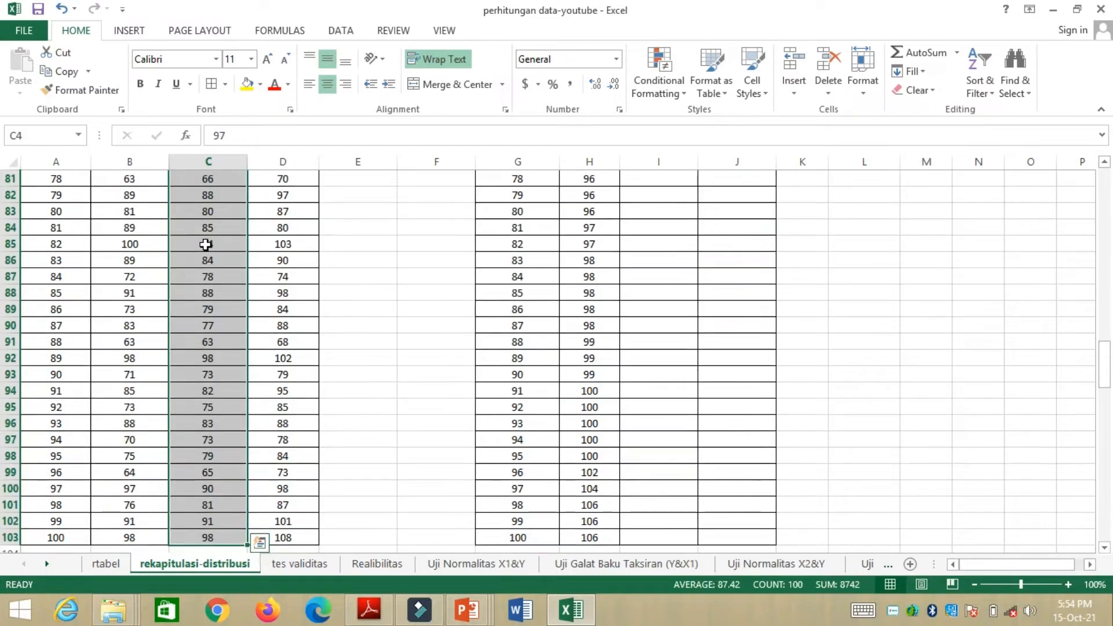
pyautogui.hotkey('ctrl', 'c')
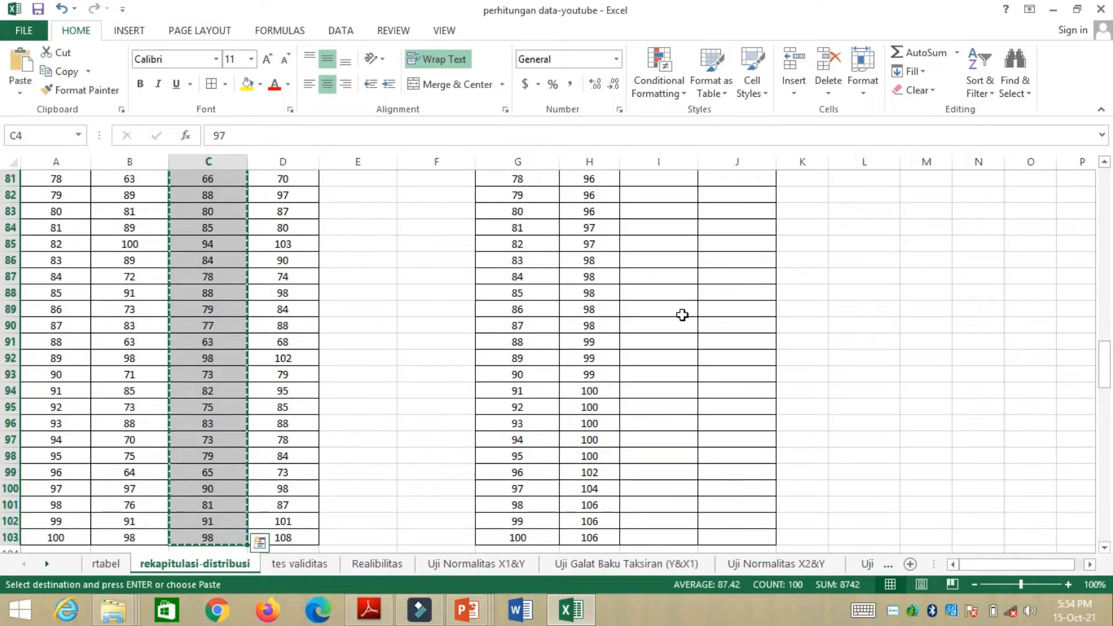
pyautogui.moveTo(1101, 344); pyautogui.dragTo(1097, 200)
pyautogui.click(869, 242)
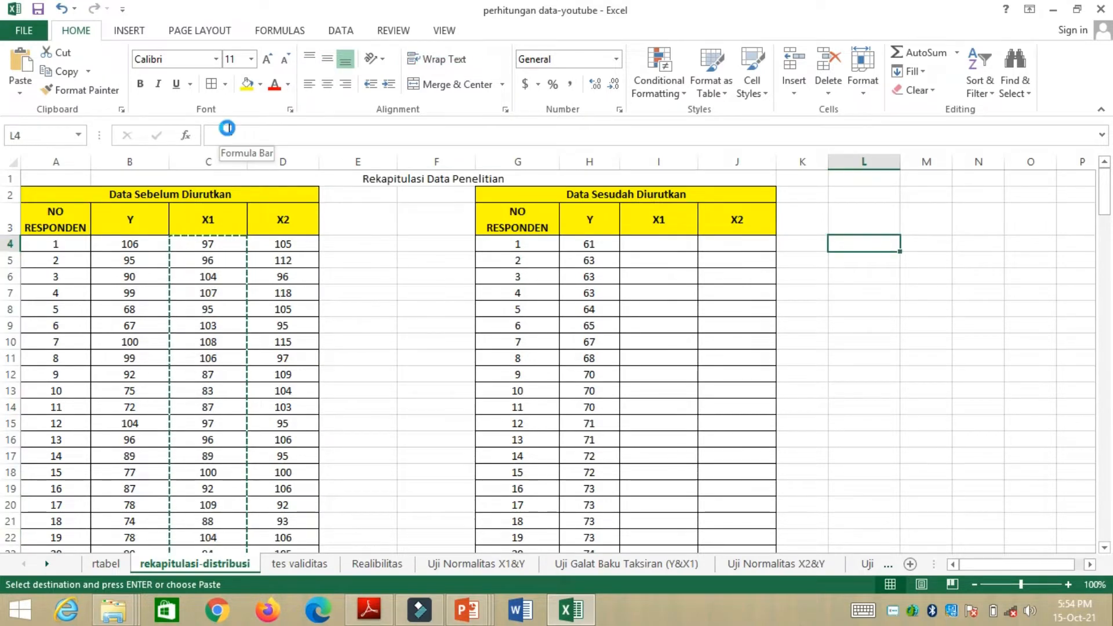
pyautogui.hotkey('ctrl', 'v')
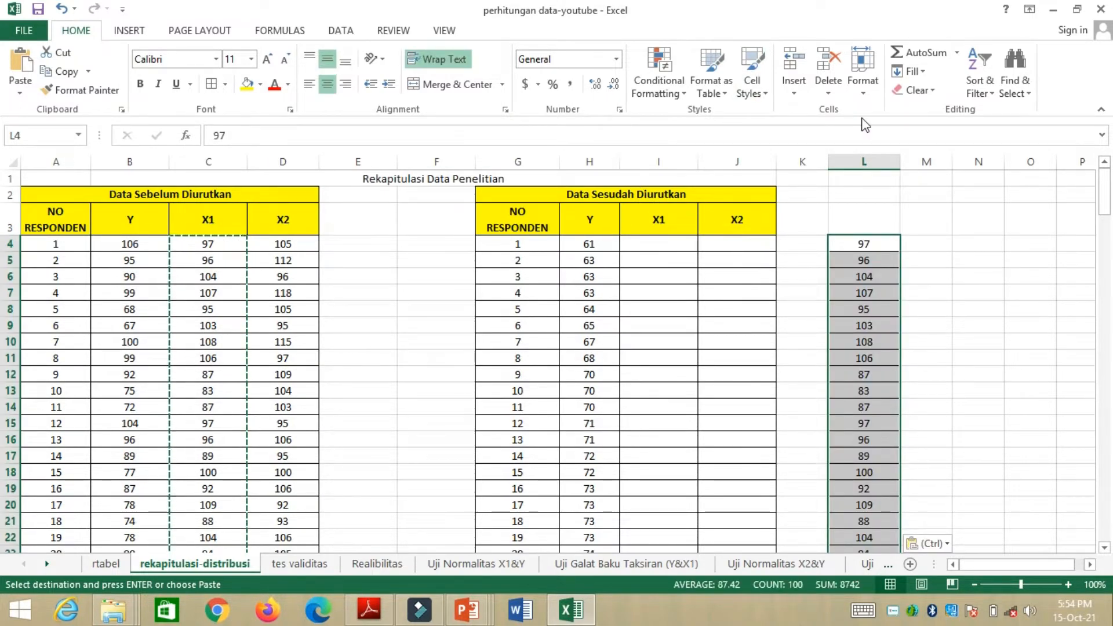
# - Sort the copied X1 values smallest to largest and move them into the X1 column of Data Sesudah Diurutkan, starting at I4
pyautogui.click(986, 92)
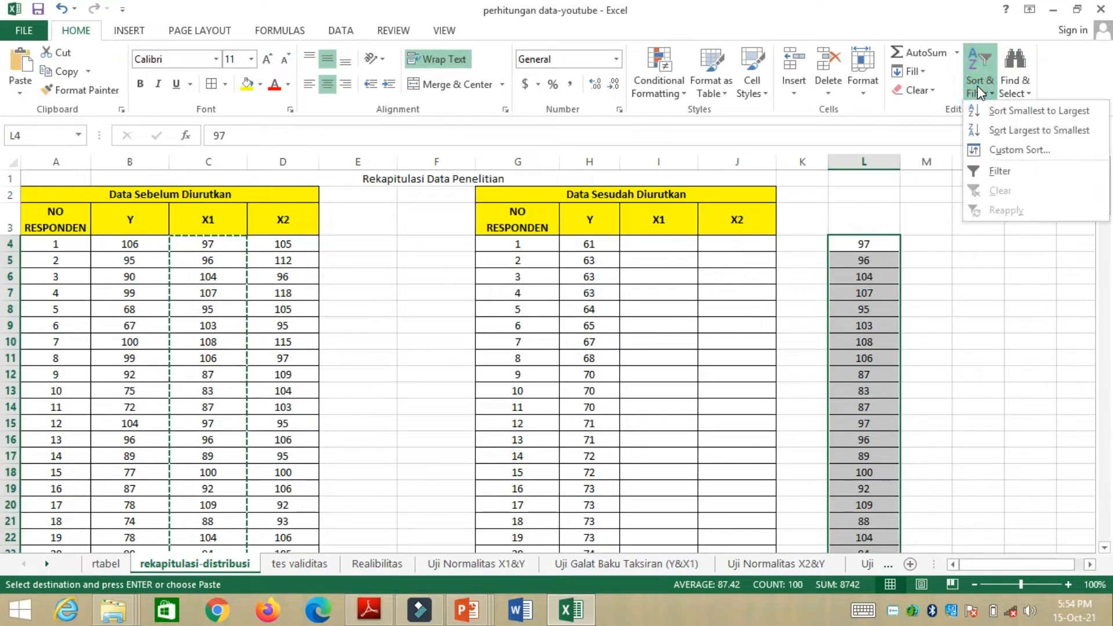
pyautogui.click(1008, 113)
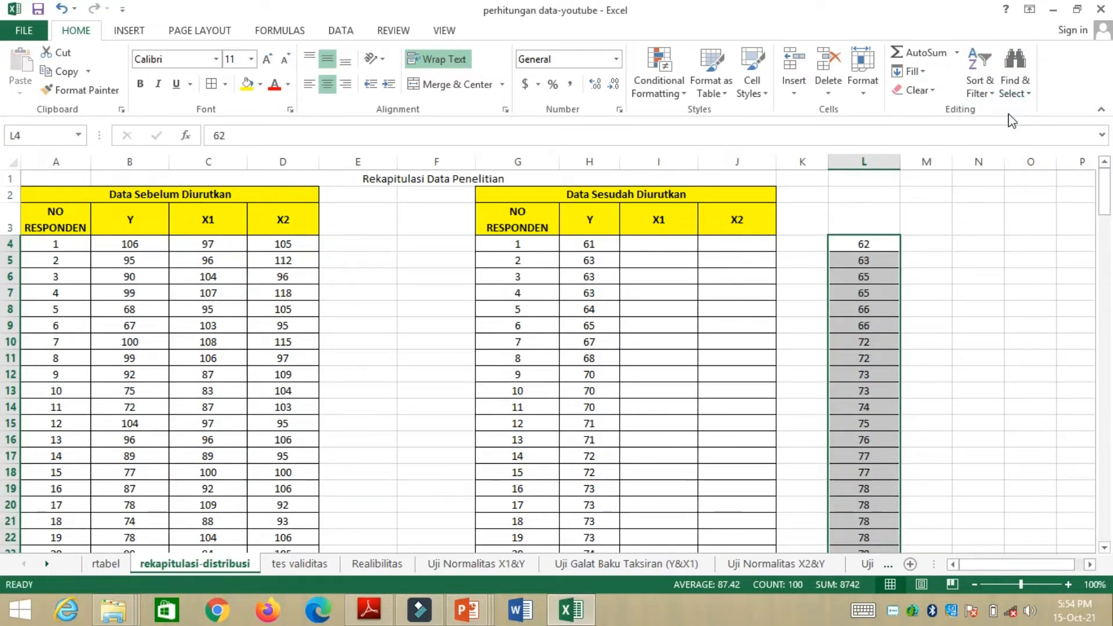
pyautogui.hotkey('ctrl', 'c')
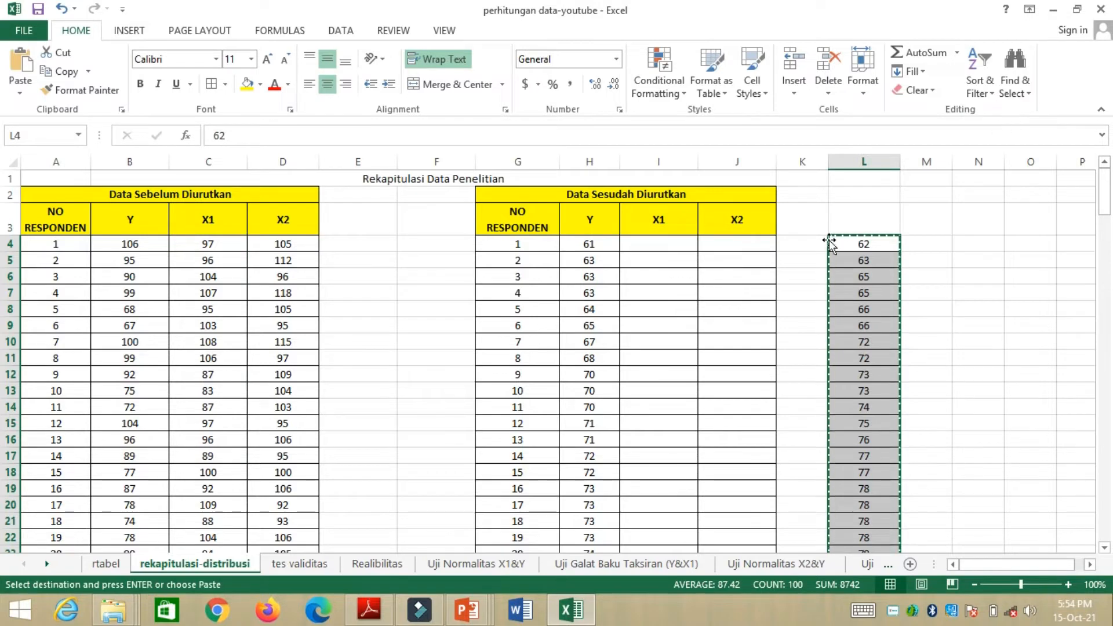
pyautogui.click(649, 238)
pyautogui.hotkey('ctrl', 'v')
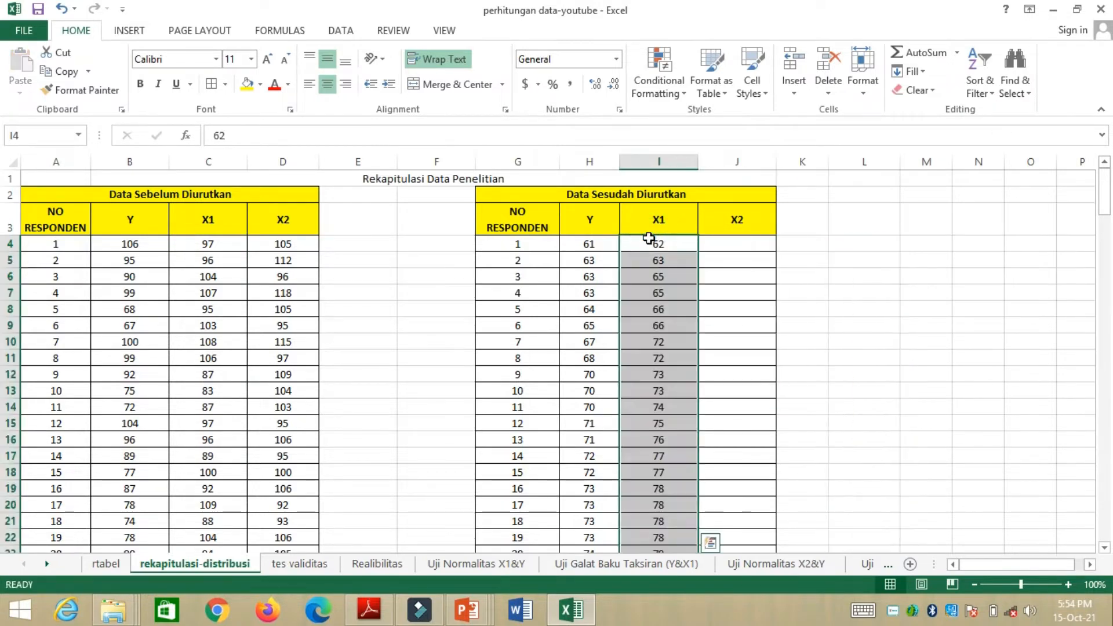
# - Copy the unsorted X2 values (D4:D103) into the empty column L, starting at L4
pyautogui.click(301, 246)
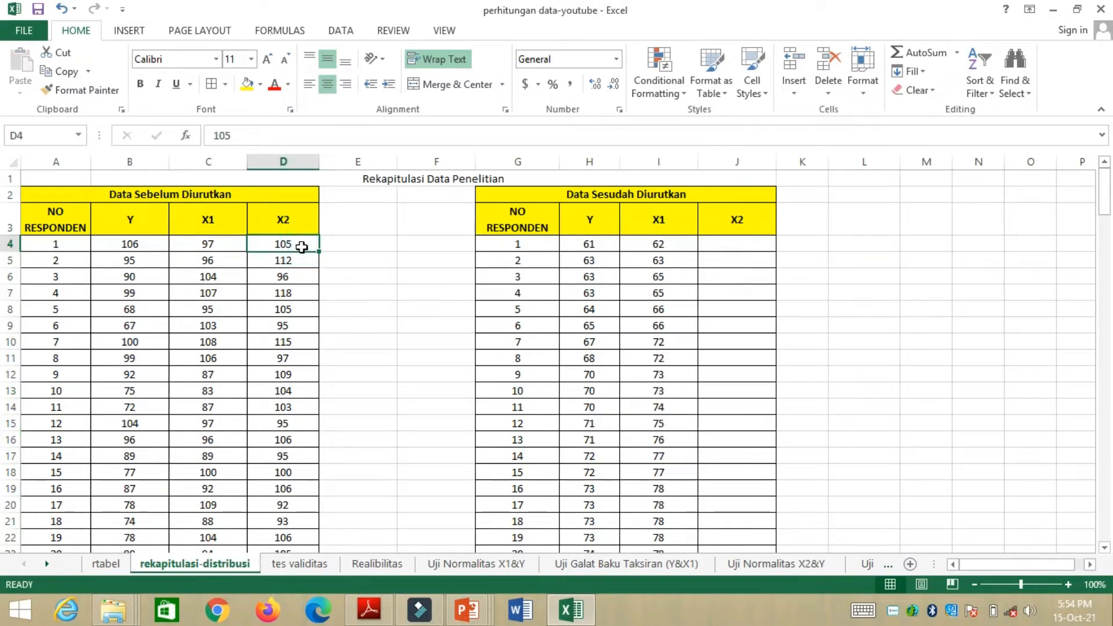
pyautogui.hotkey('ctrl', 'shift', 'Down')
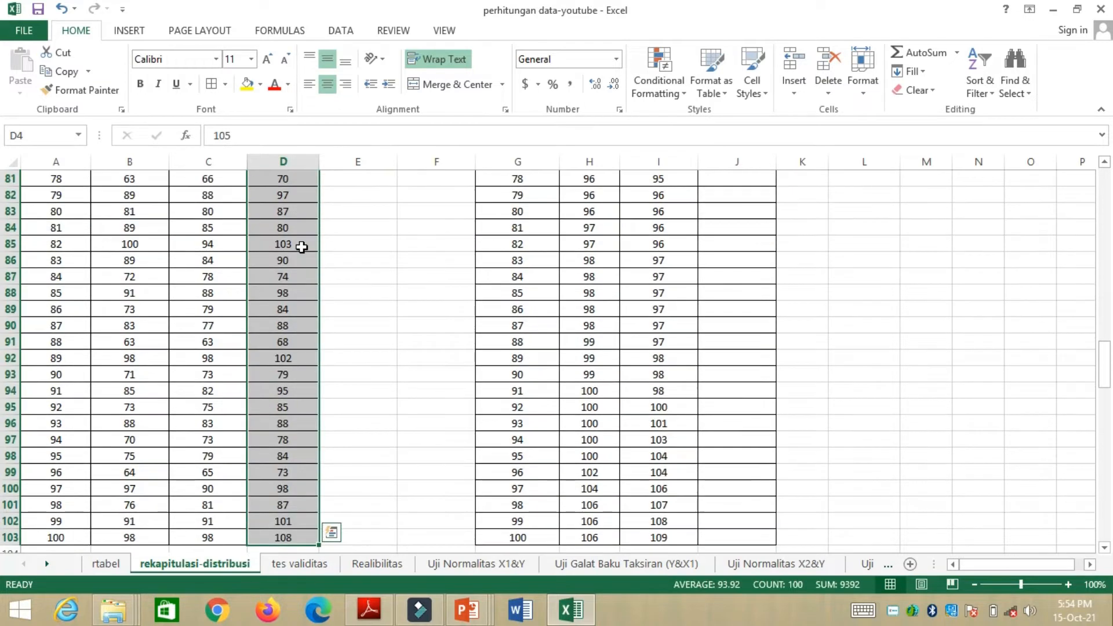
pyautogui.hotkey('ctrl', 'c')
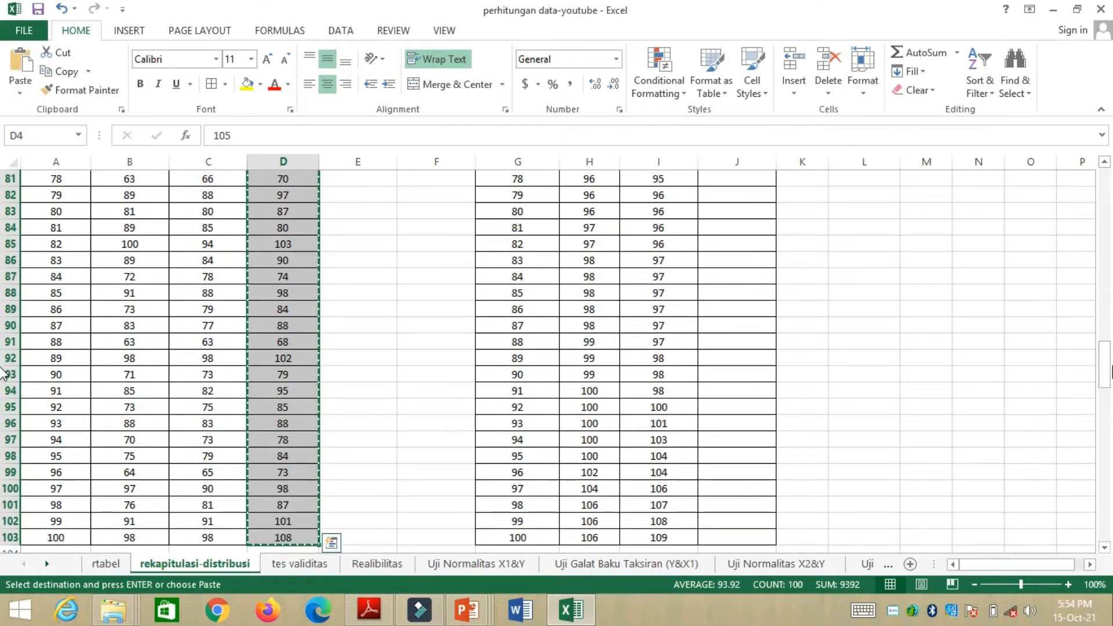
pyautogui.click(869, 315)
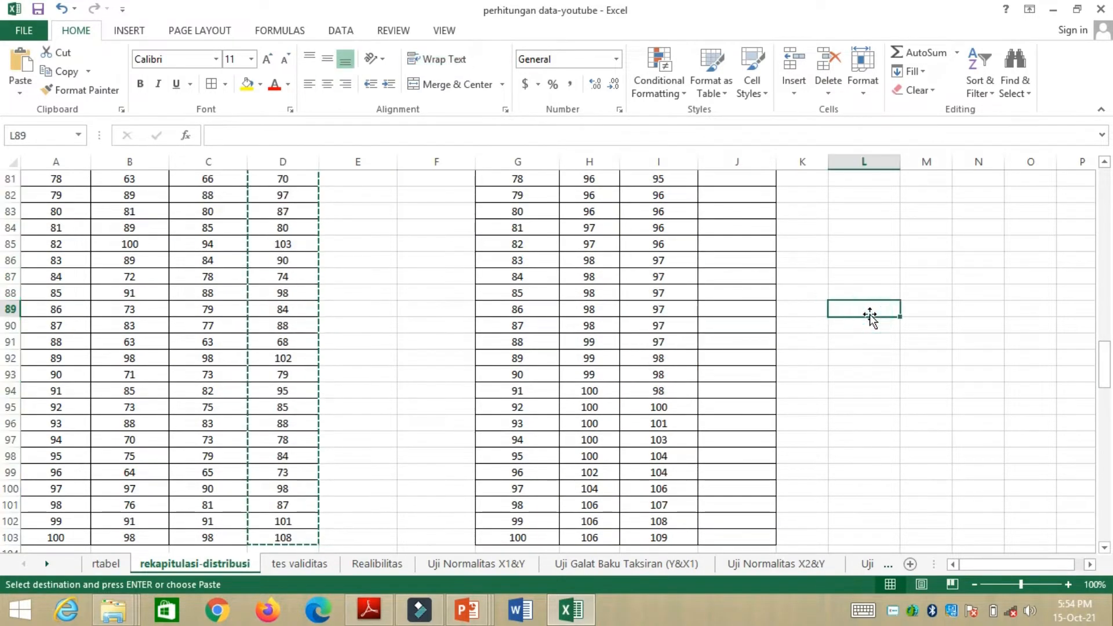
pyautogui.hotkey('ctrl', 'Up')
pyautogui.press('Down')
pyautogui.press('Down')
pyautogui.press('Down')
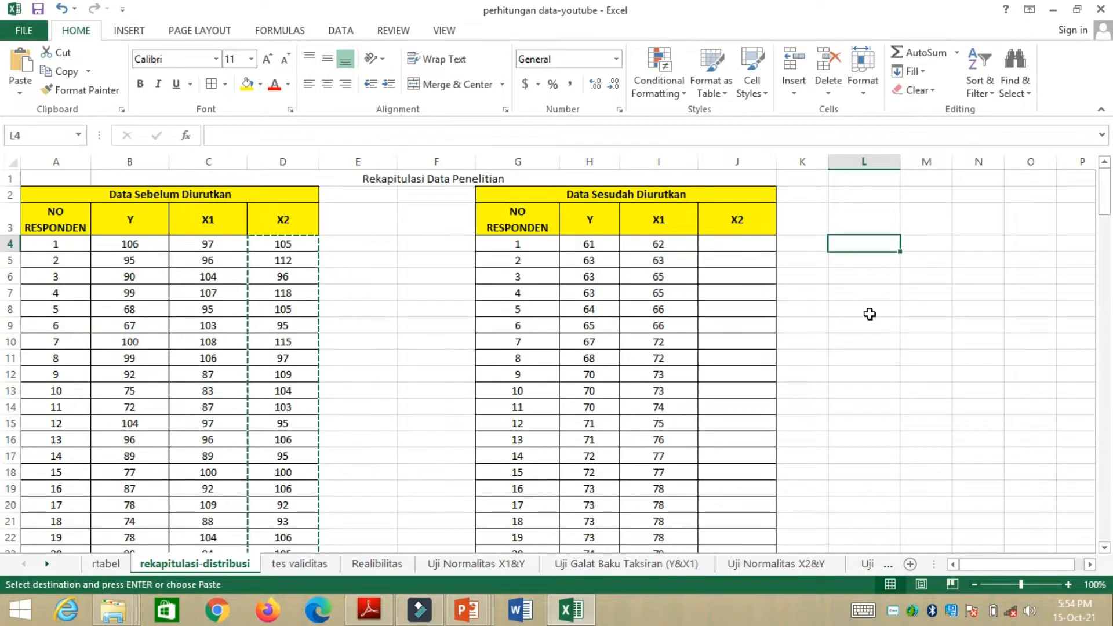
pyautogui.hotkey('ctrl', 'v')
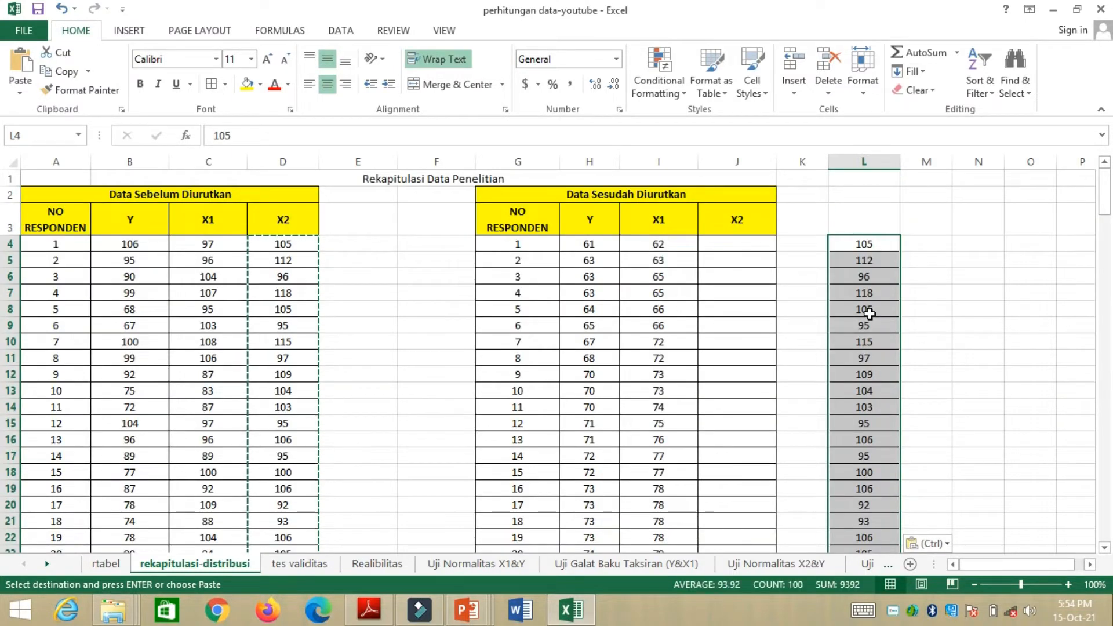
# - Sort the copied X2 values smallest to largest and move them into the X2 column of Data Sesudah Diurutkan, starting at J4
pyautogui.click(979, 93)
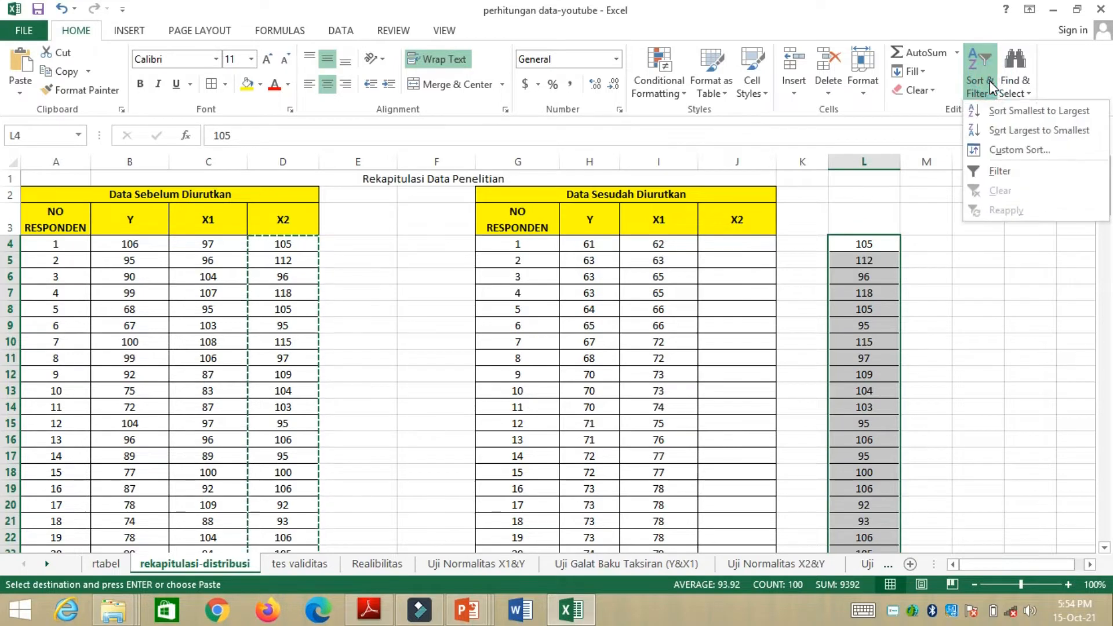
pyautogui.click(1015, 117)
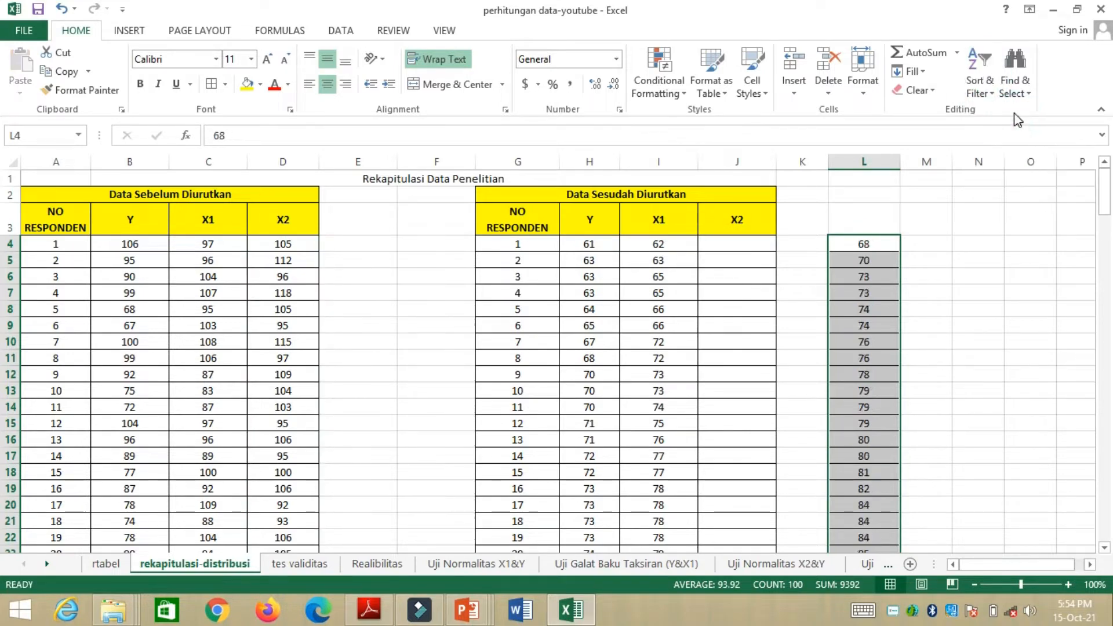
pyautogui.hotkey('ctrl', 'c')
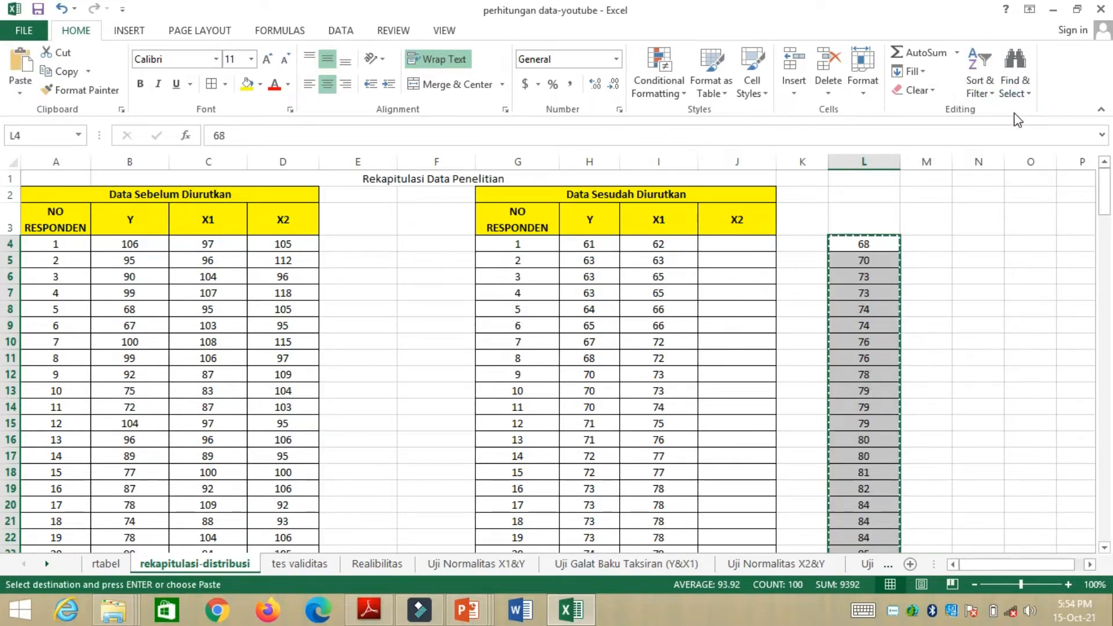
pyautogui.click(723, 246)
pyautogui.hotkey('ctrl', 'v')
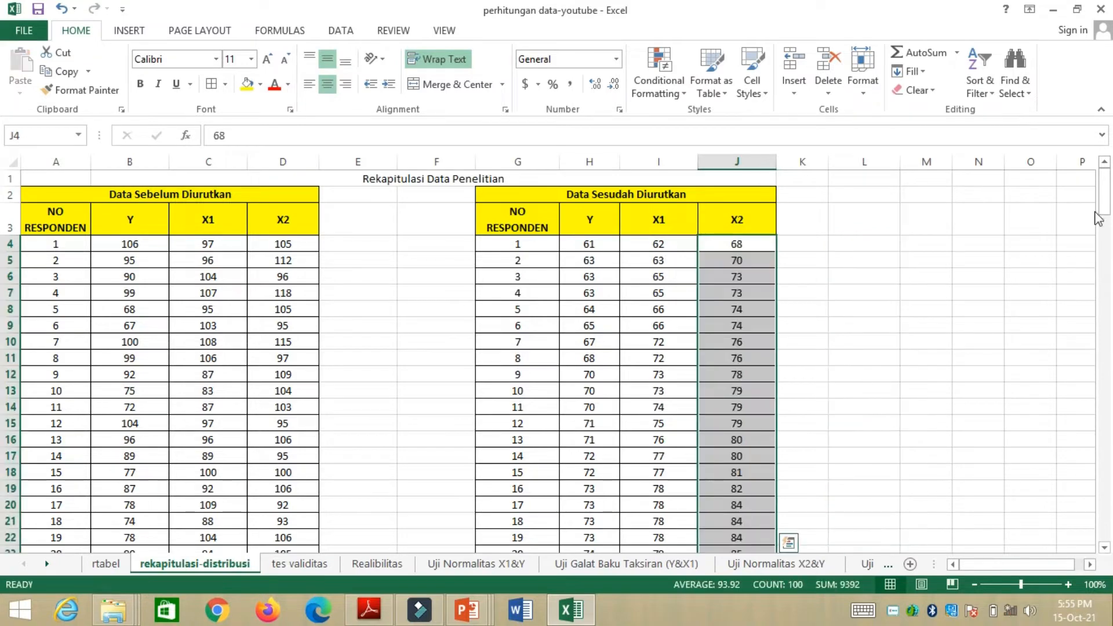
# - Calculate the Jumlah of the sorted Y values in H106 with a SUM formula over H4:H103
pyautogui.moveTo(1103, 197); pyautogui.dragTo(1076, 398)
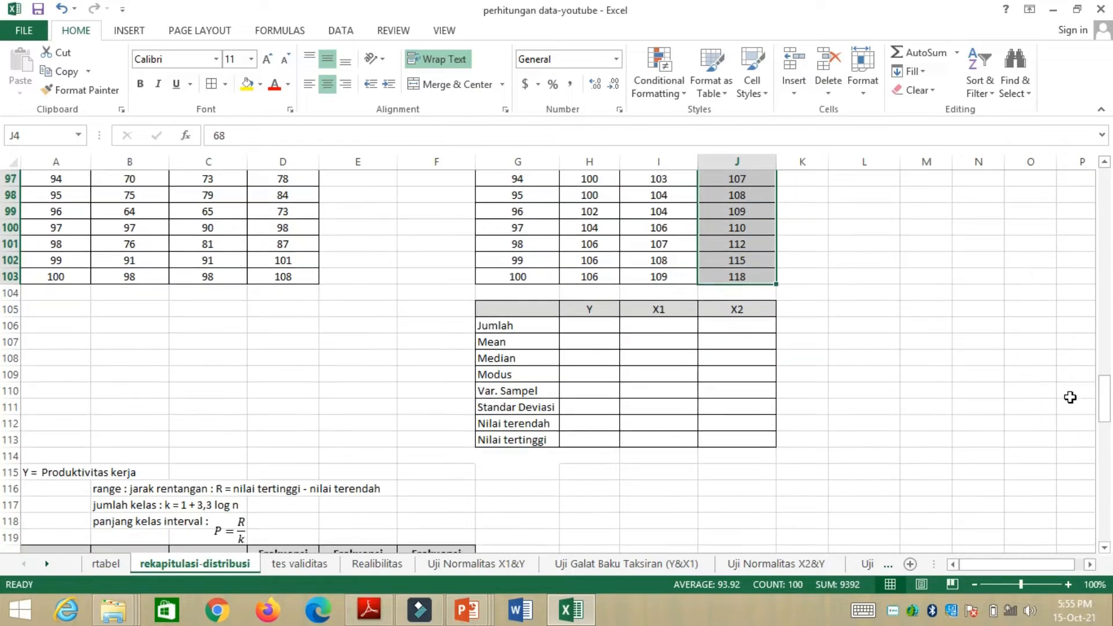
pyautogui.click(607, 329)
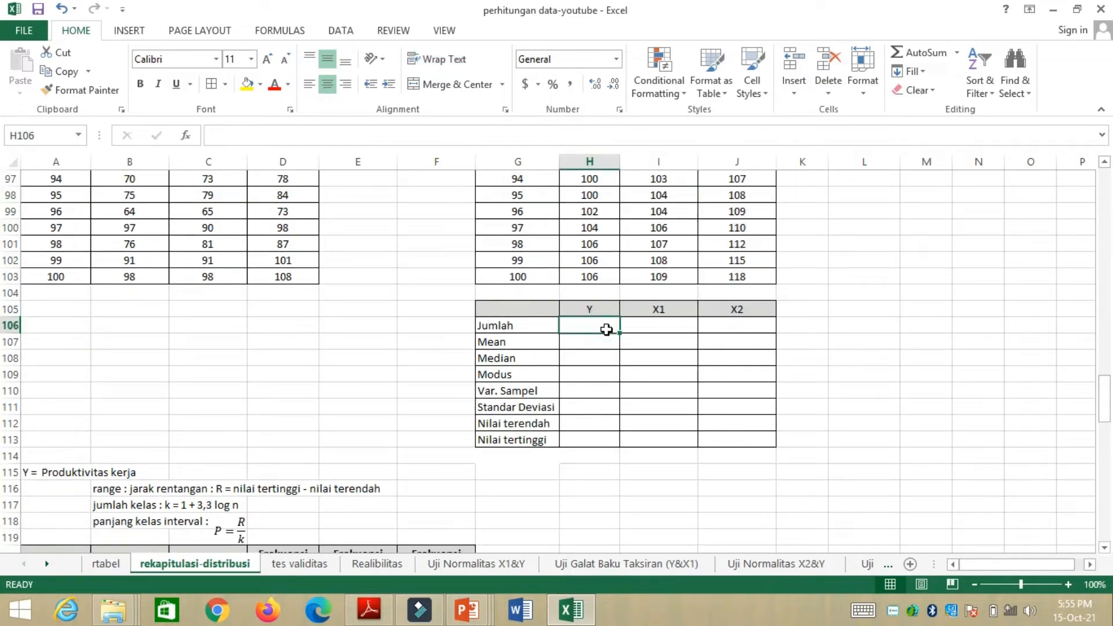
pyautogui.write('=sum')
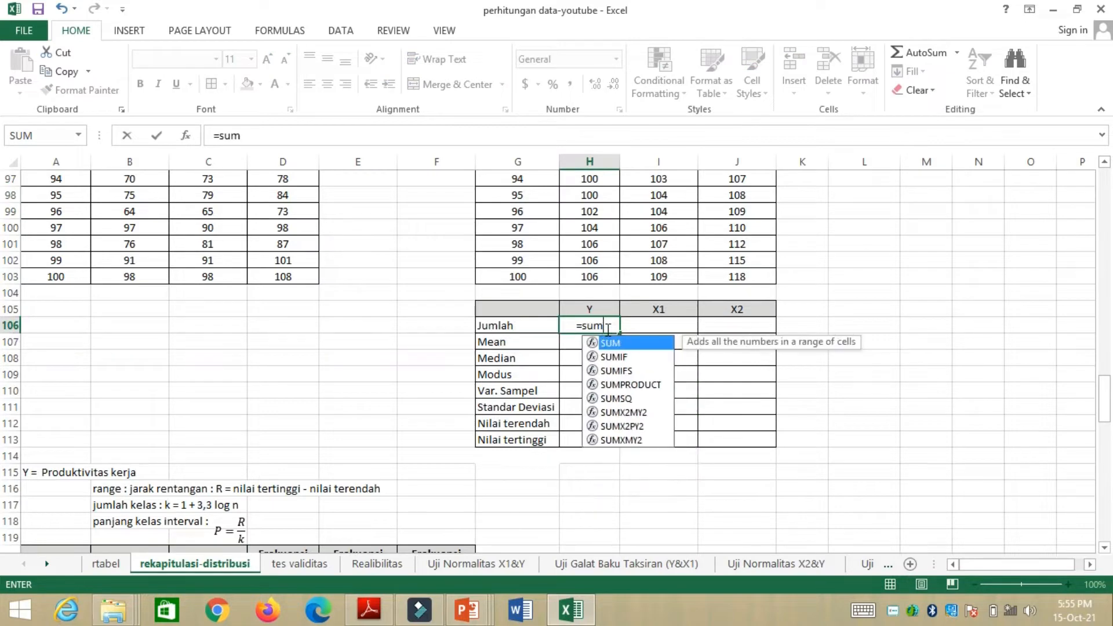
pyautogui.write('(')
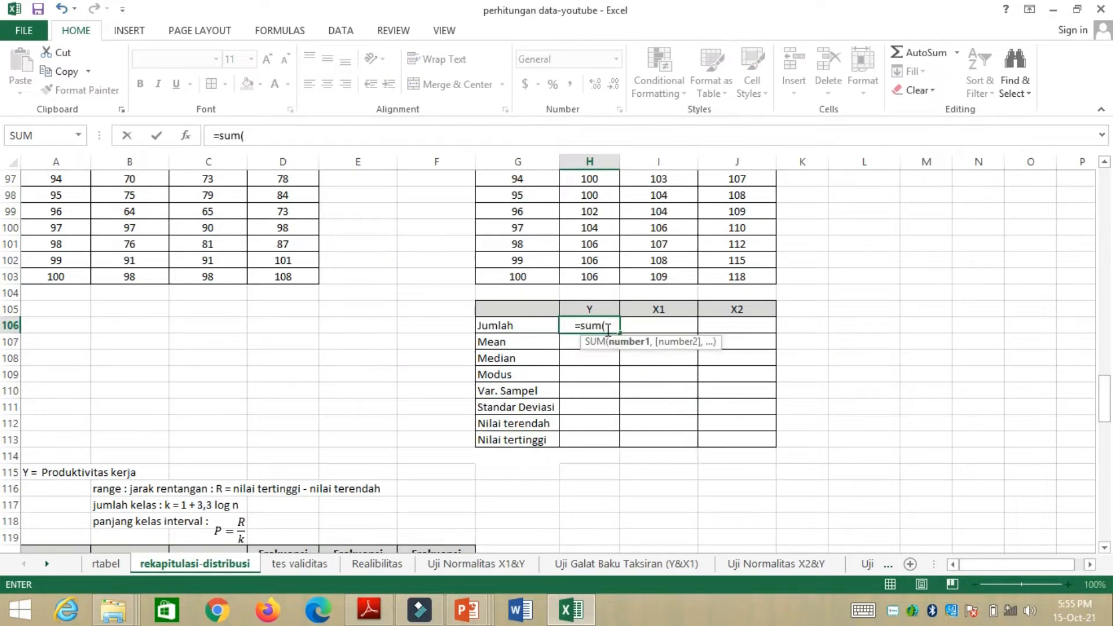
pyautogui.click(580, 280)
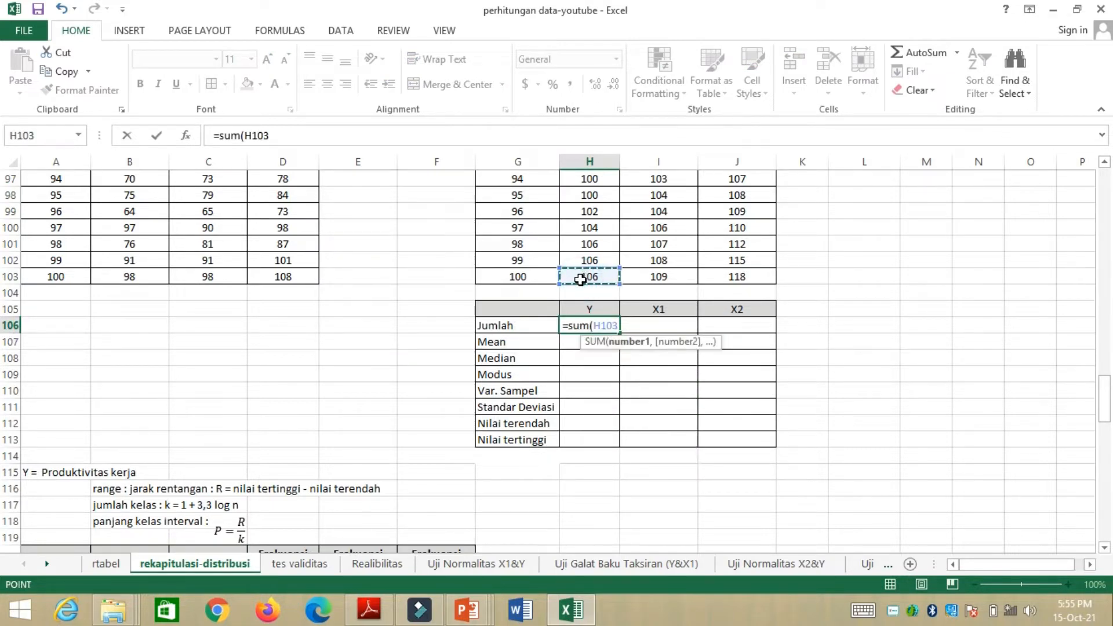
pyautogui.hotkey('ctrl', 'shift', 'Up')
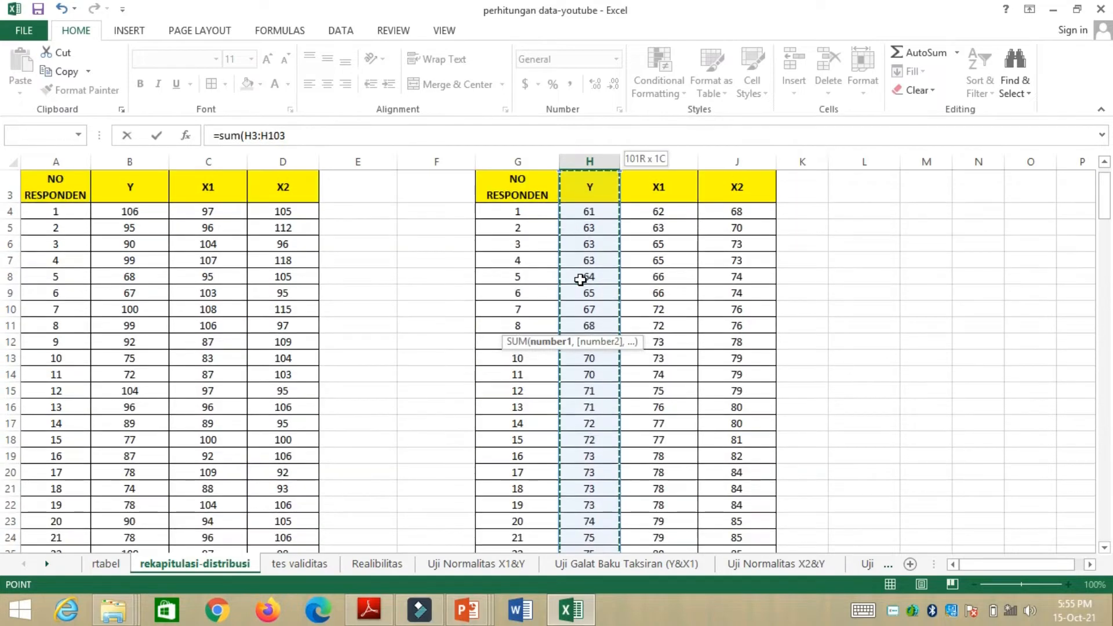
pyautogui.hotkey('shift', 'Down')
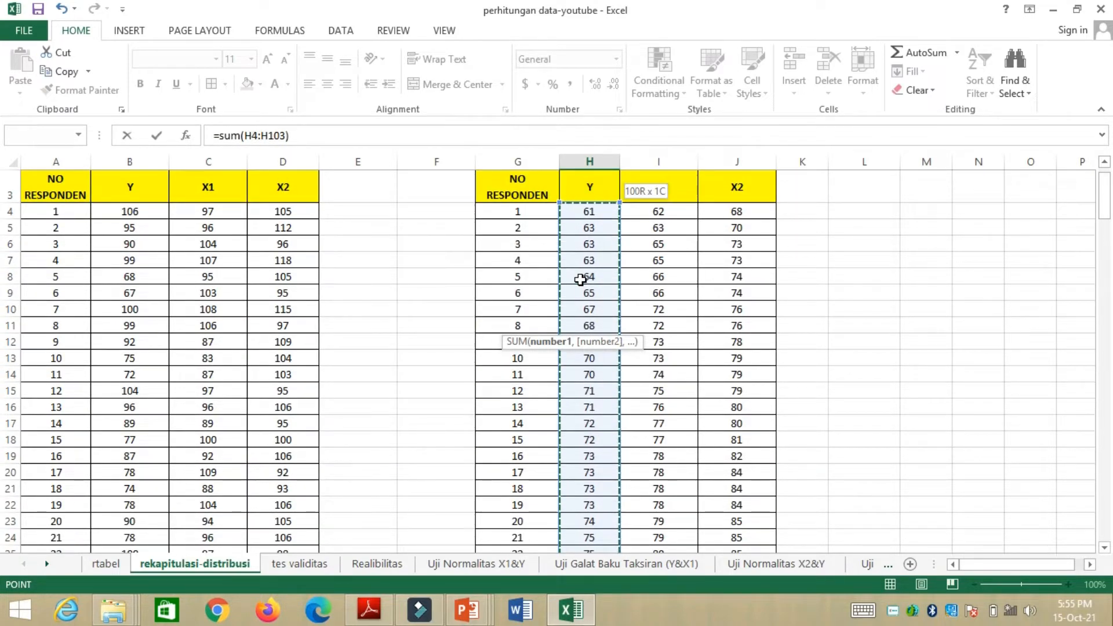
pyautogui.press('Return')
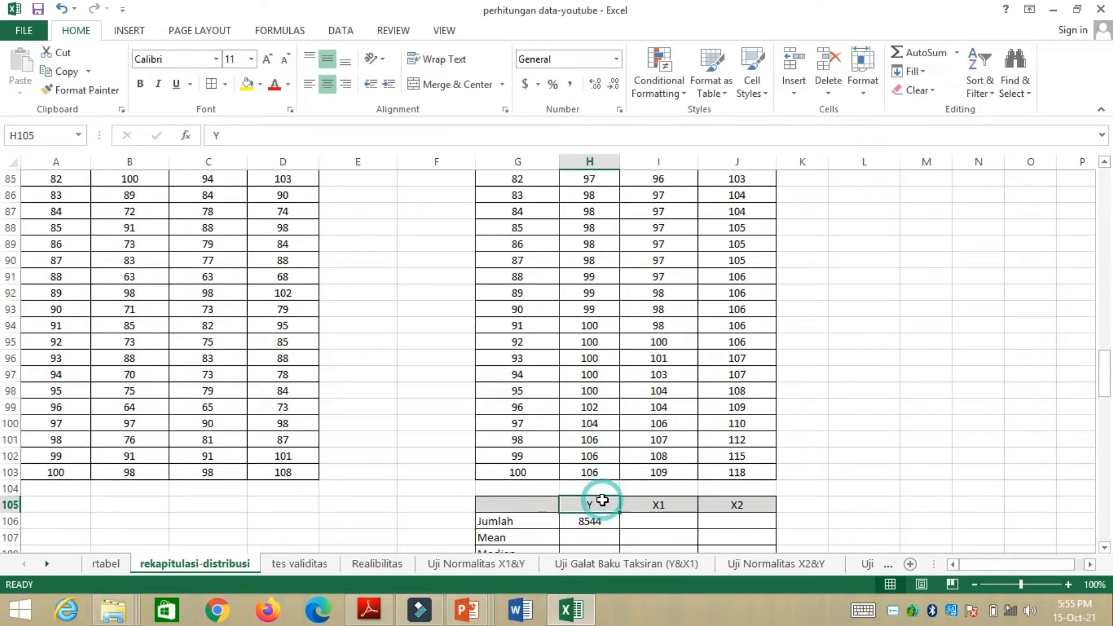
# - Extend the Jumlah formula from H106 across the X1 and X2 columns (I106:J106)
pyautogui.click(577, 523)
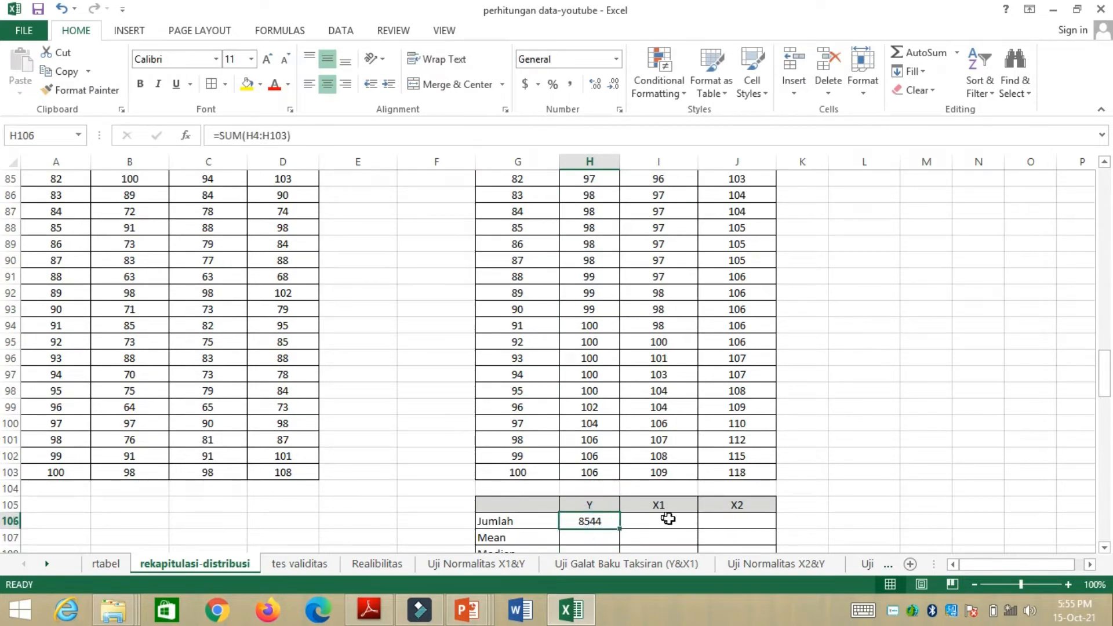
pyautogui.moveTo(619, 529); pyautogui.dragTo(757, 522)
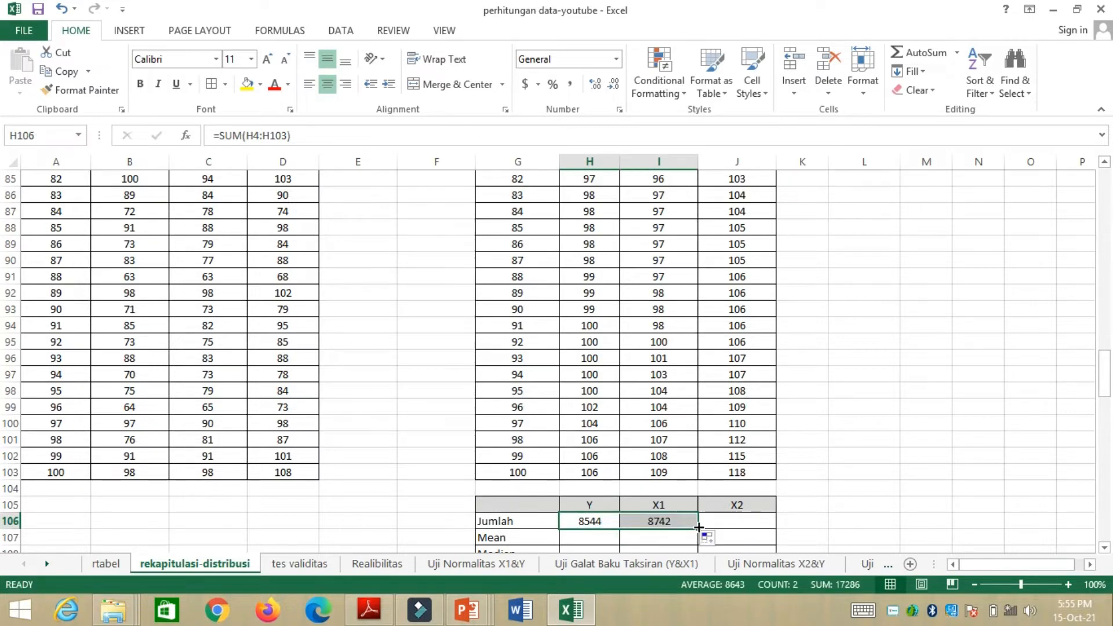
pyautogui.moveTo(698, 526); pyautogui.dragTo(717, 528)
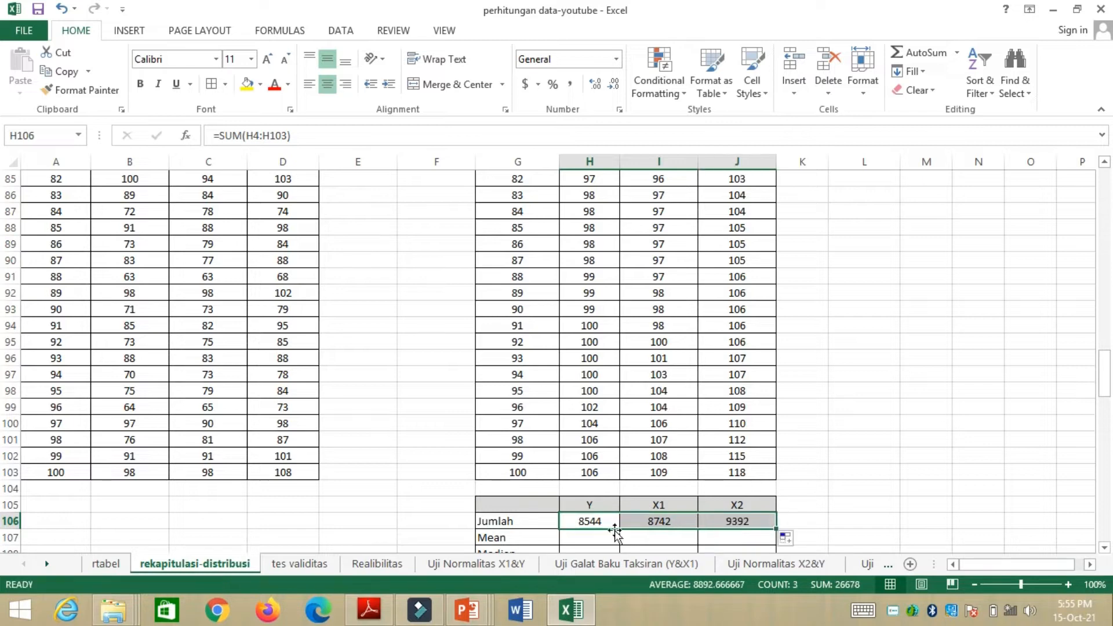
# - Begin a formula in the Mean cell of the Y column (H107)
pyautogui.click(580, 538)
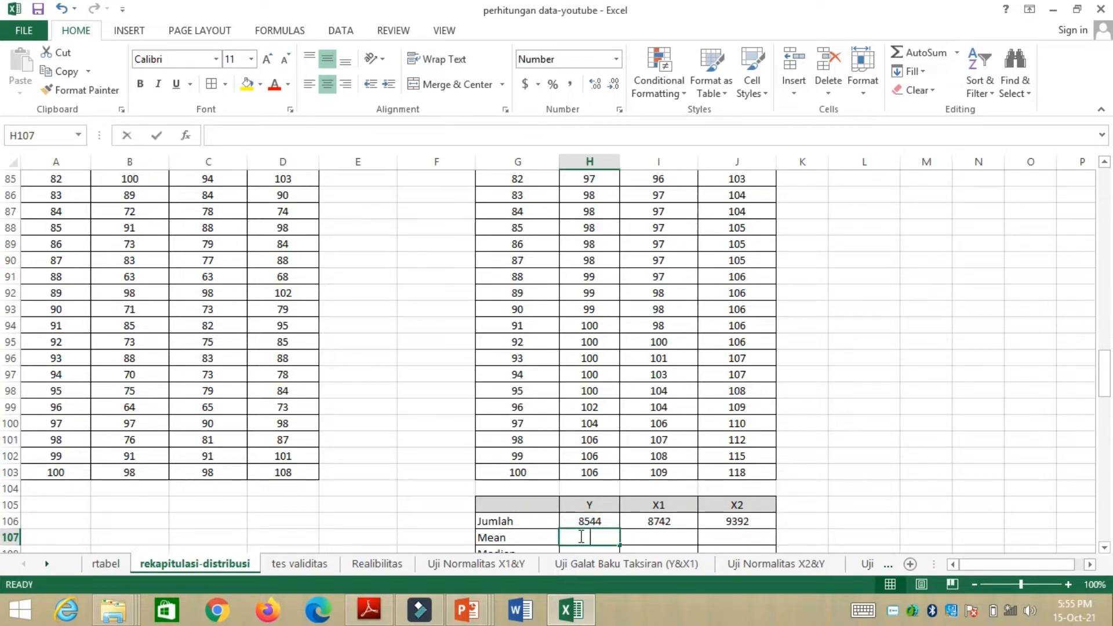
pyautogui.write('=')
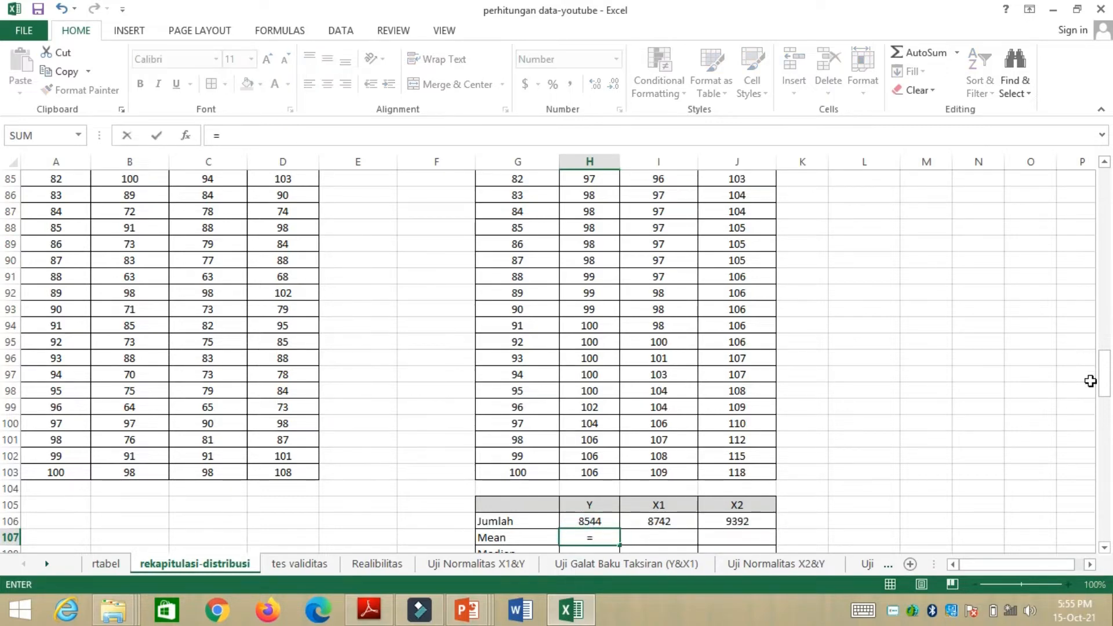
pyautogui.moveTo(1106, 385); pyautogui.dragTo(1106, 390)
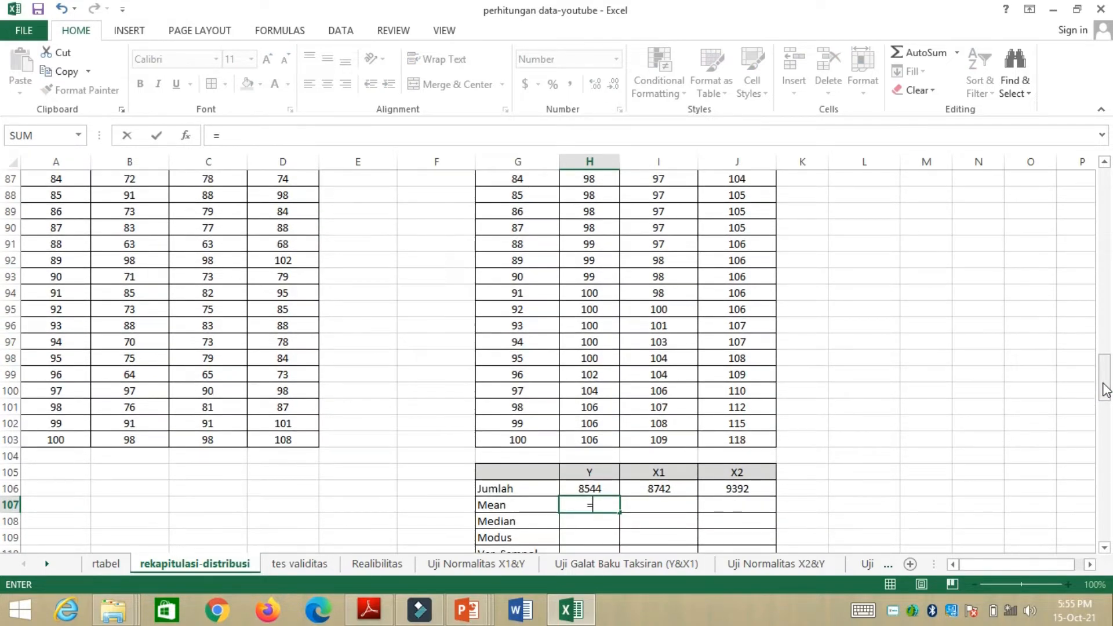
pyautogui.write('ev')
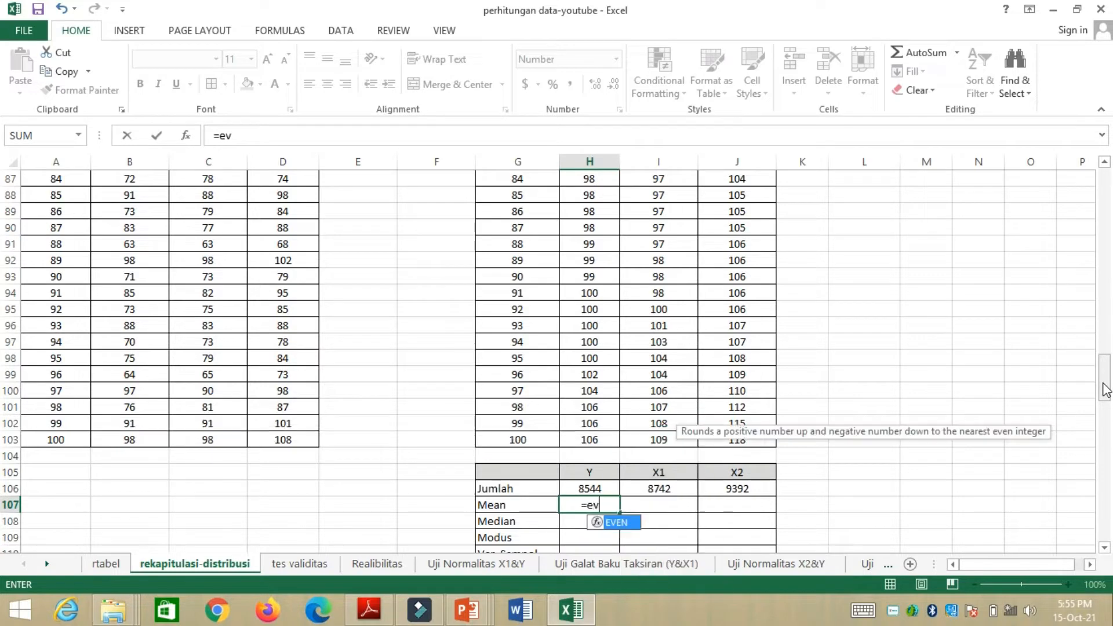
pyautogui.write('arage')
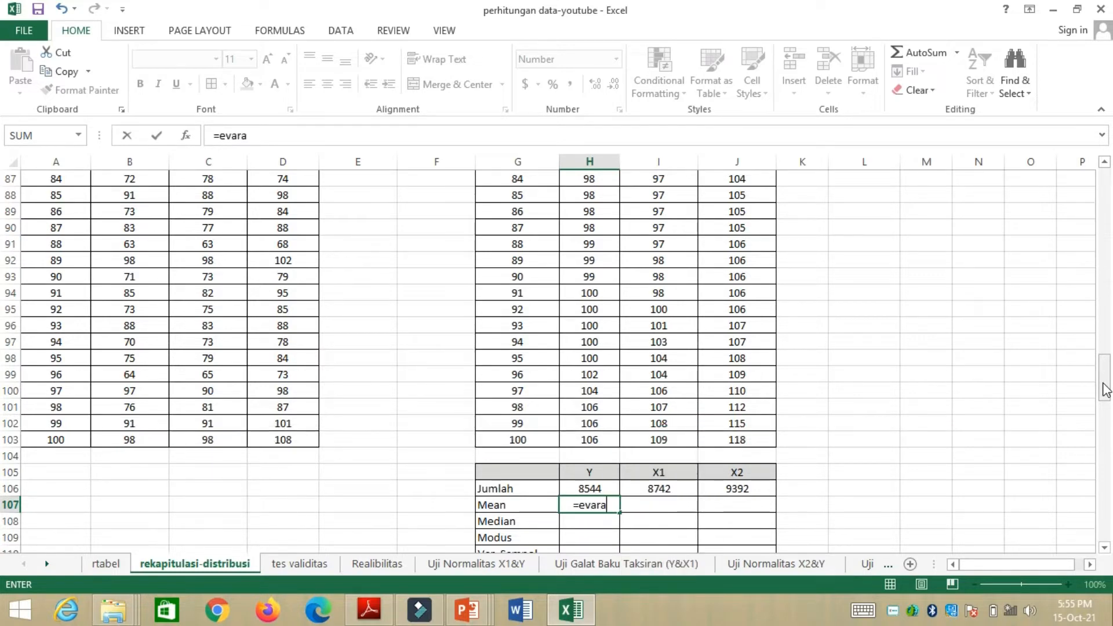
pyautogui.press('BackSpace')
pyautogui.press('BackSpace')
pyautogui.press('BackSpace')
pyautogui.press('BackSpace')
pyautogui.press('BackSpace')
pyautogui.press('BackSpace')
pyautogui.press('BackSpace')
pyautogui.press('BackSpace')
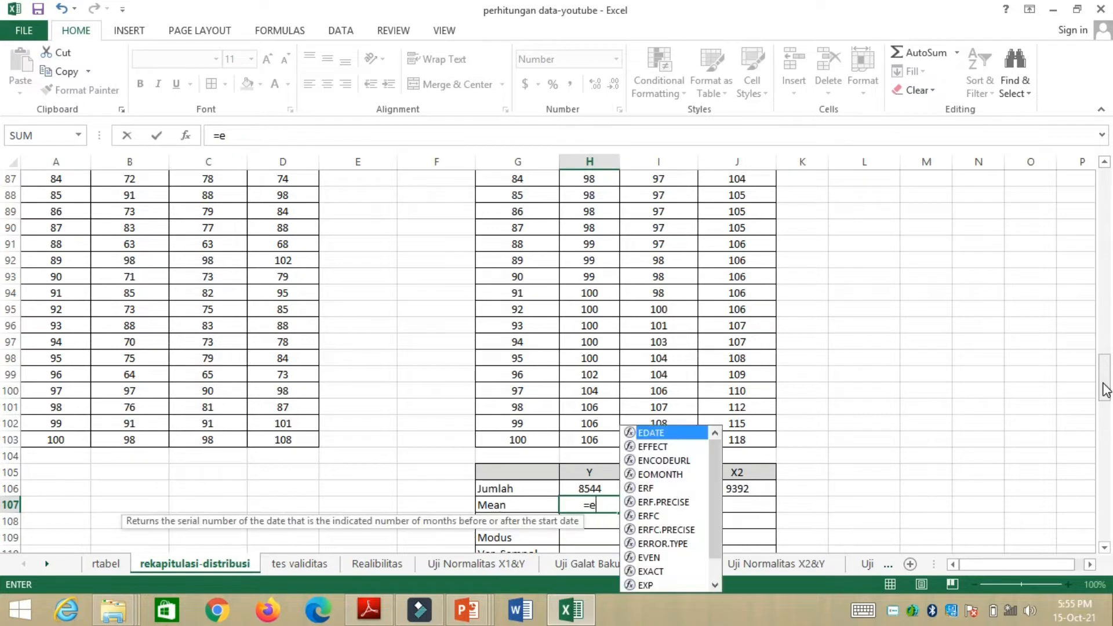
# - Complete the Mean formula in H107 as the AVERAGE of H4:H103 and extend it to the X1 and X2 columns
pyautogui.write('ave')
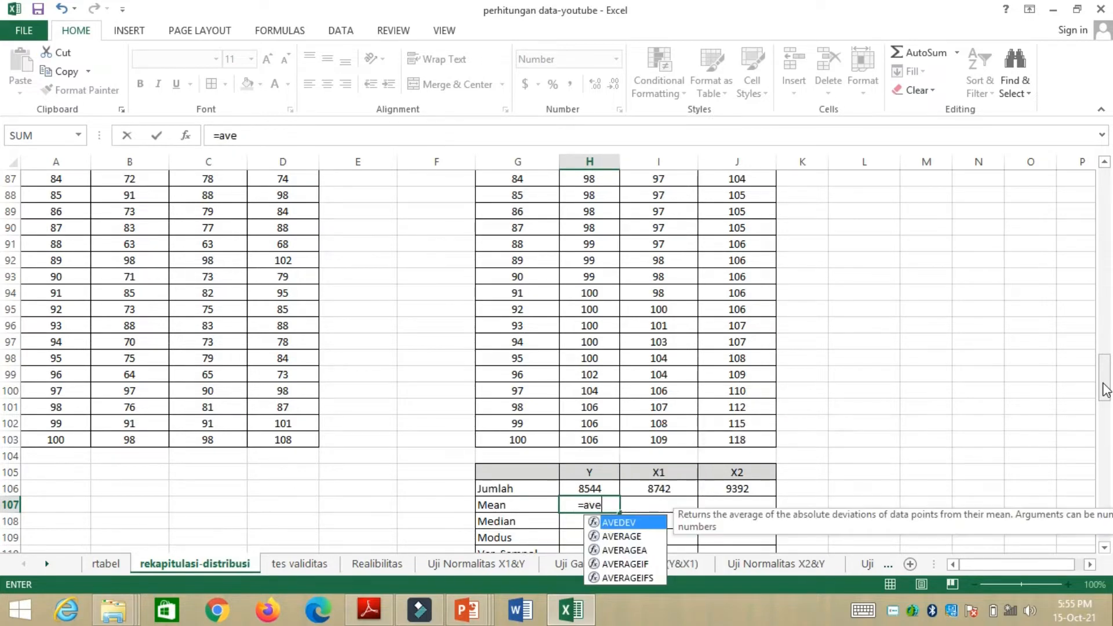
pyautogui.write('rage')
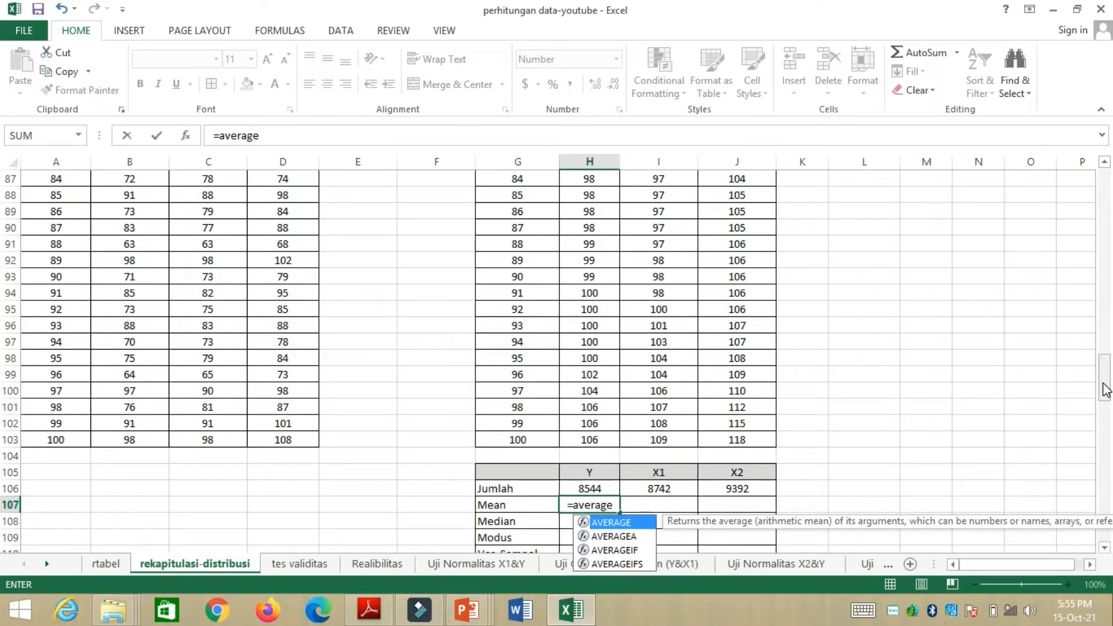
pyautogui.write('(')
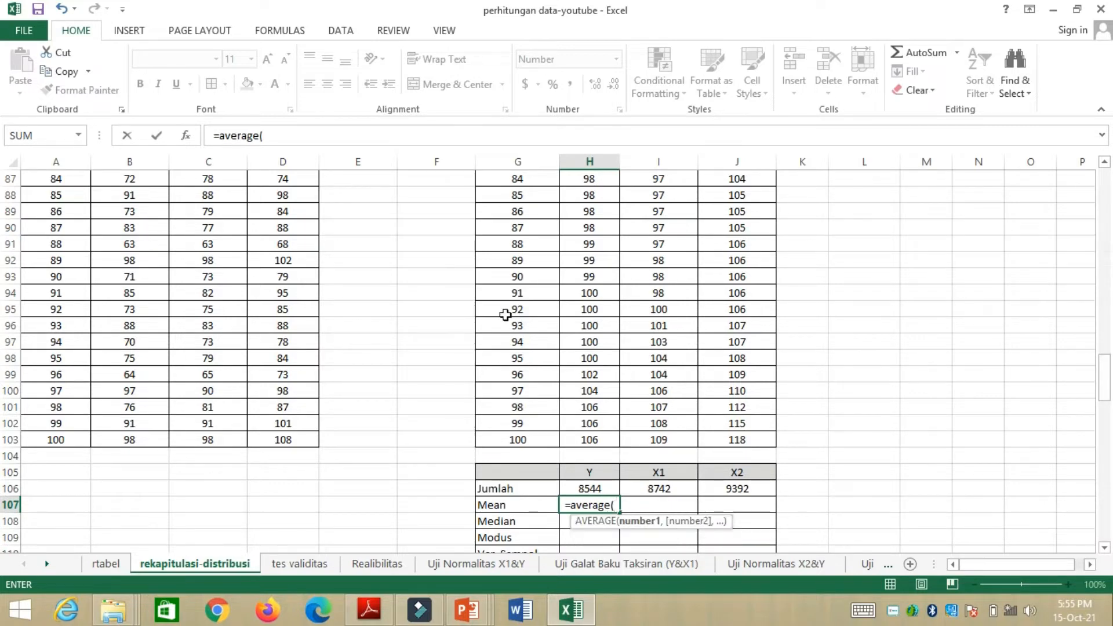
pyautogui.click(584, 439)
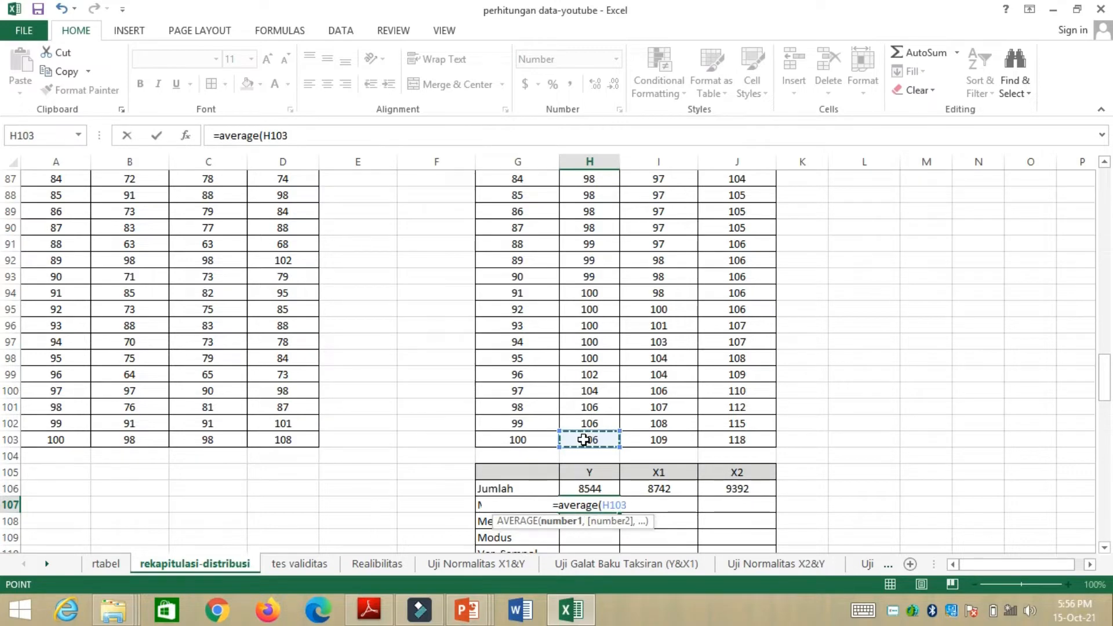
pyautogui.hotkey('ctrl', 'shift', 'Up')
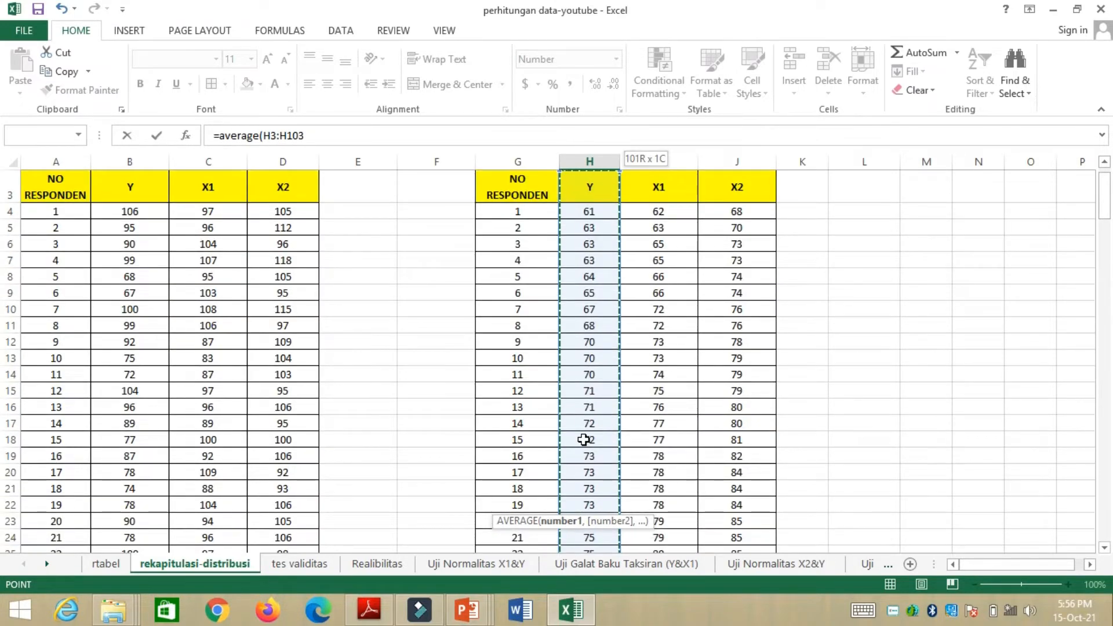
pyautogui.hotkey('shift', 'Down')
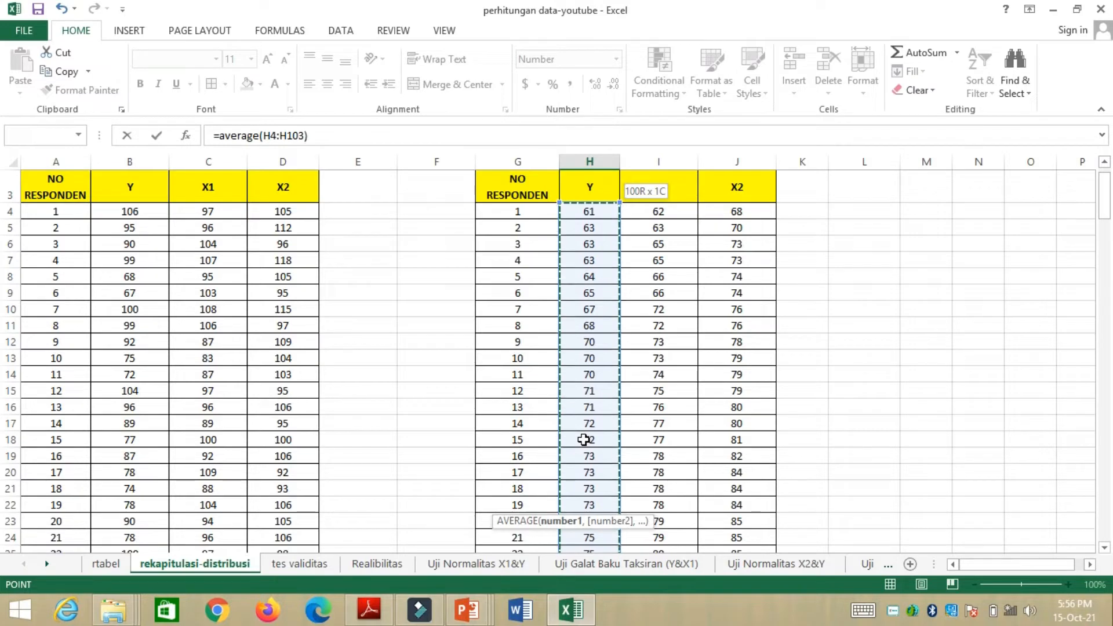
pyautogui.press('Return')
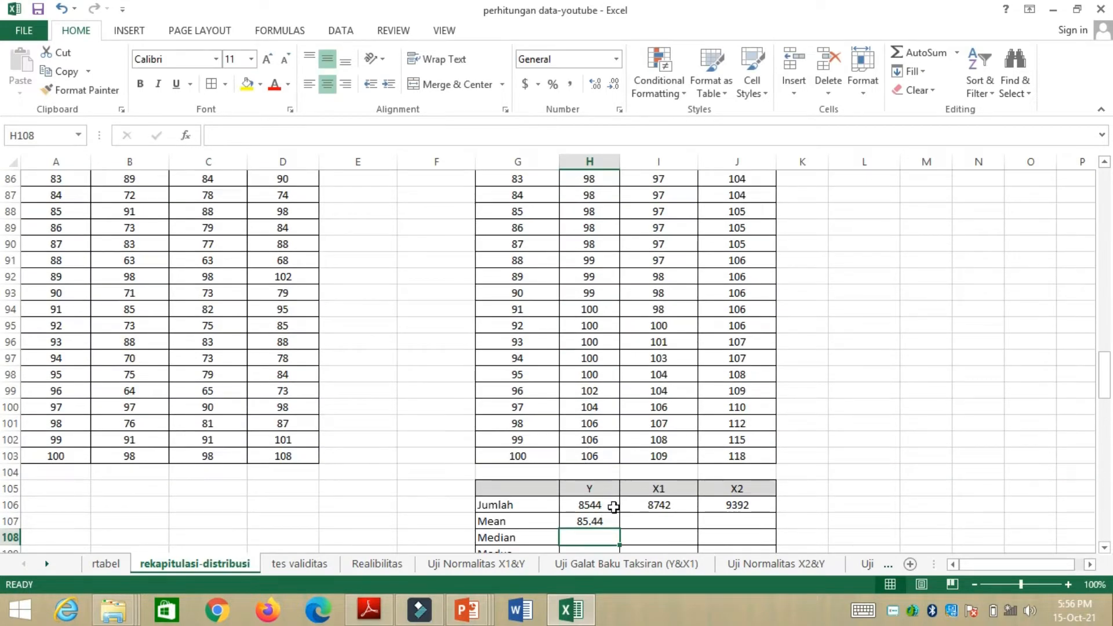
pyautogui.click(586, 519)
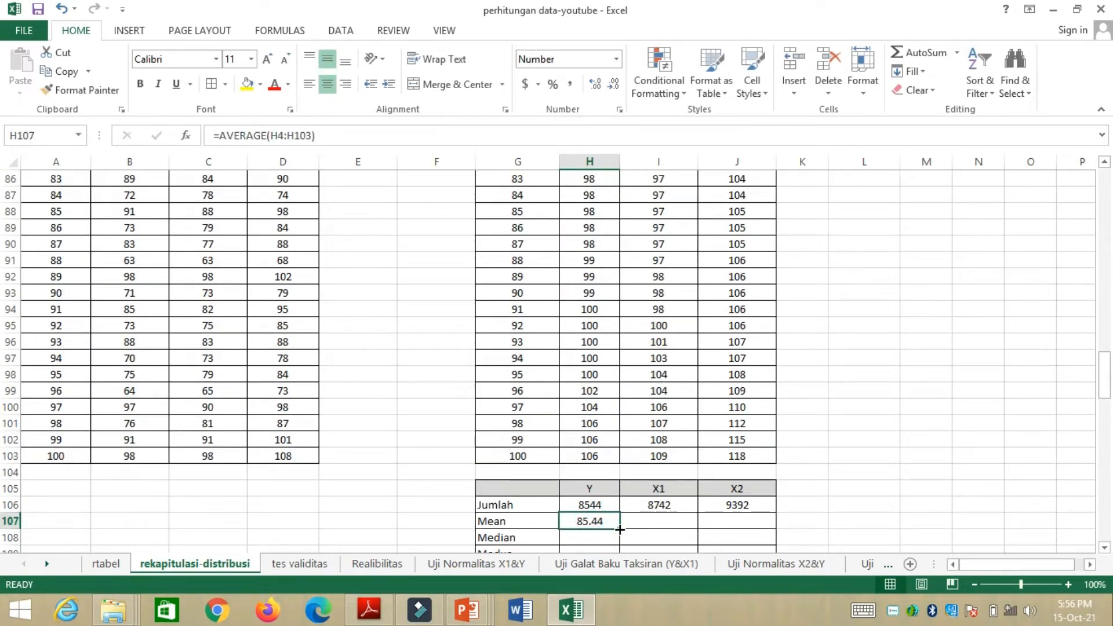
pyautogui.moveTo(620, 529); pyautogui.dragTo(766, 527)
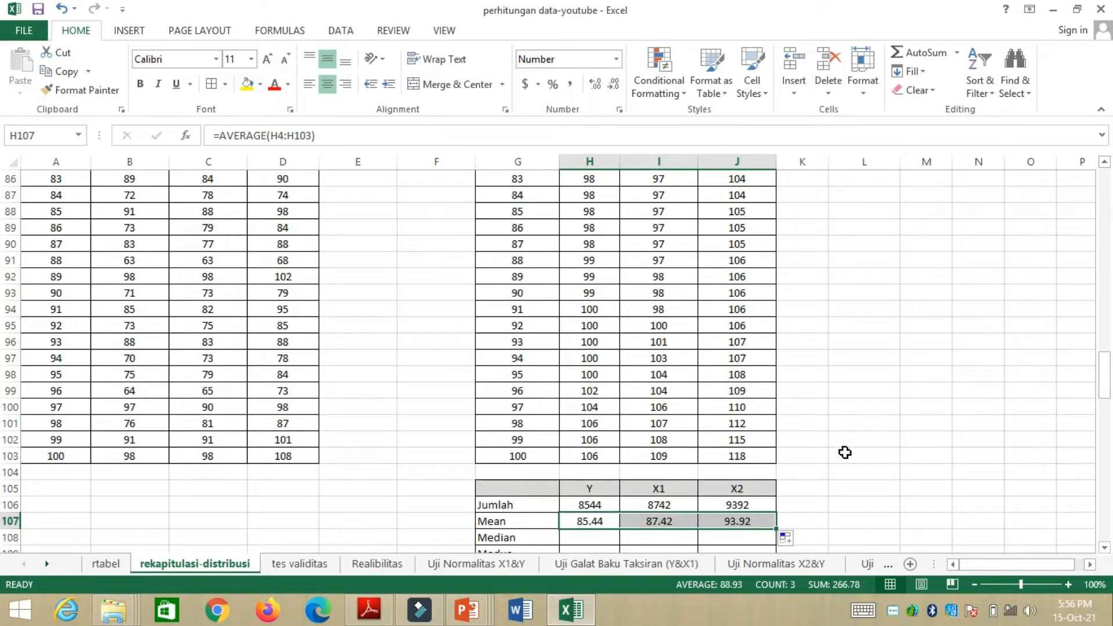
# - Calculate the Median of the sorted Y values in H108 with a MEDIAN formula over H4:H103
pyautogui.click(600, 531)
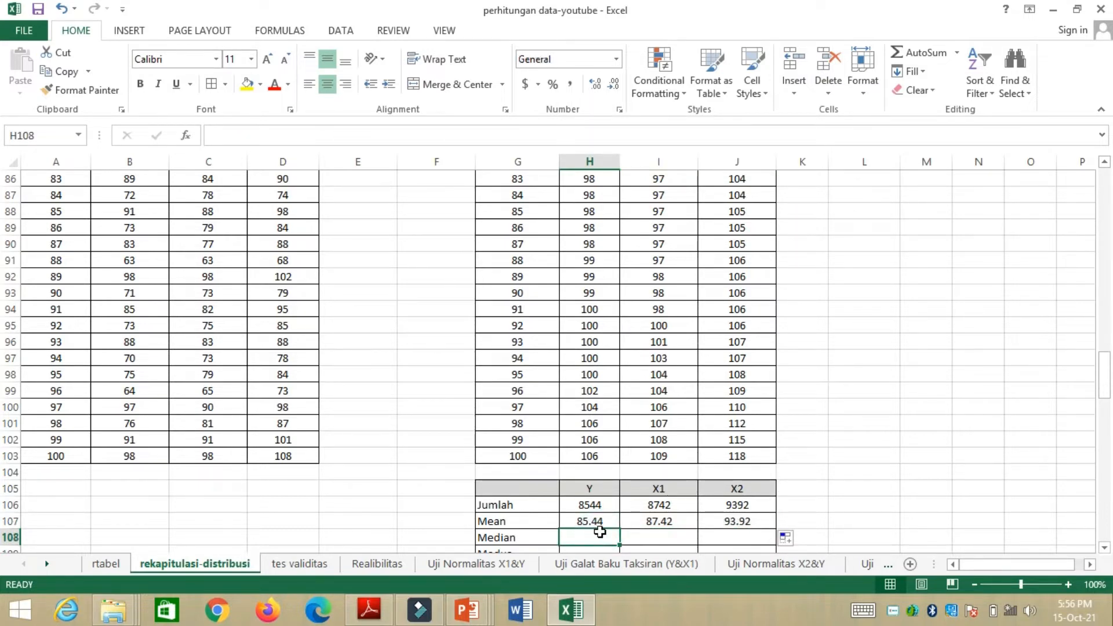
pyautogui.press('Down')
pyautogui.press('Down')
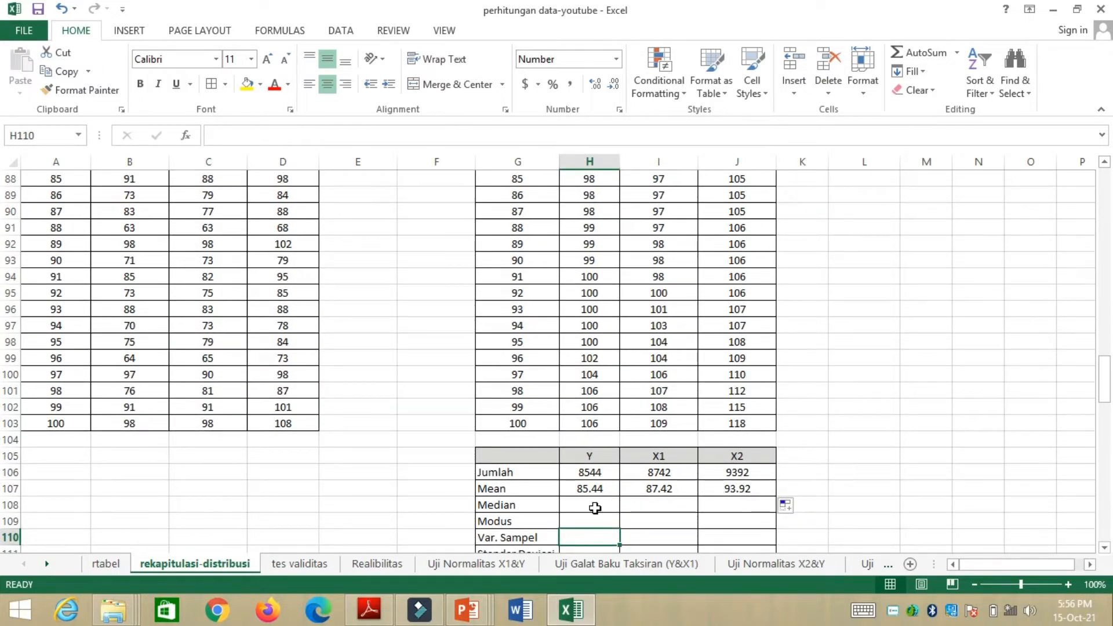
pyautogui.click(565, 508)
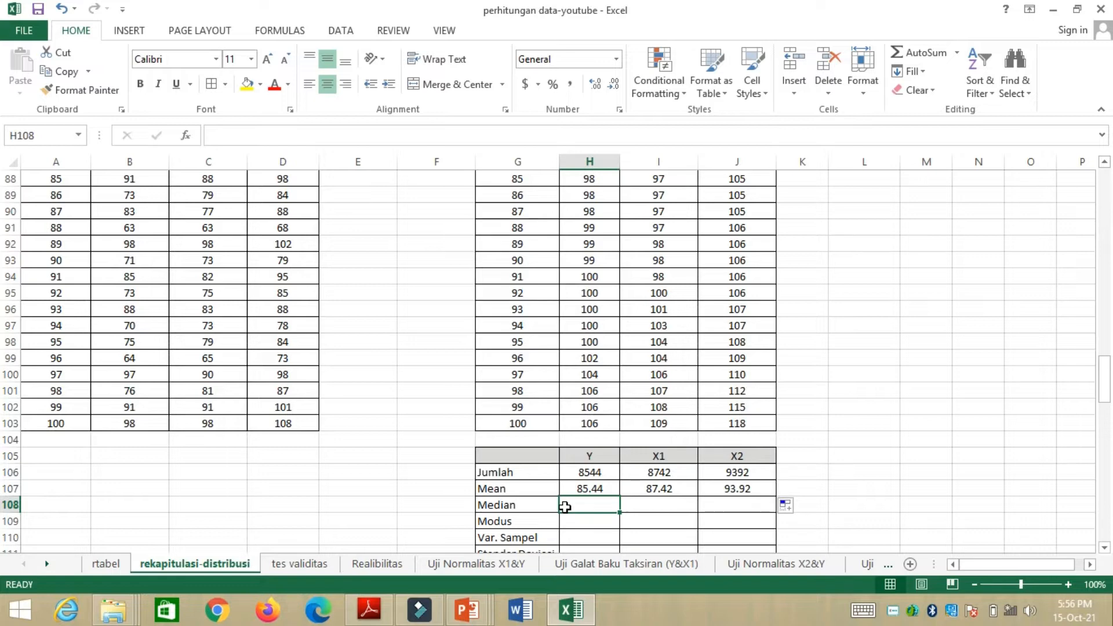
pyautogui.write('=')
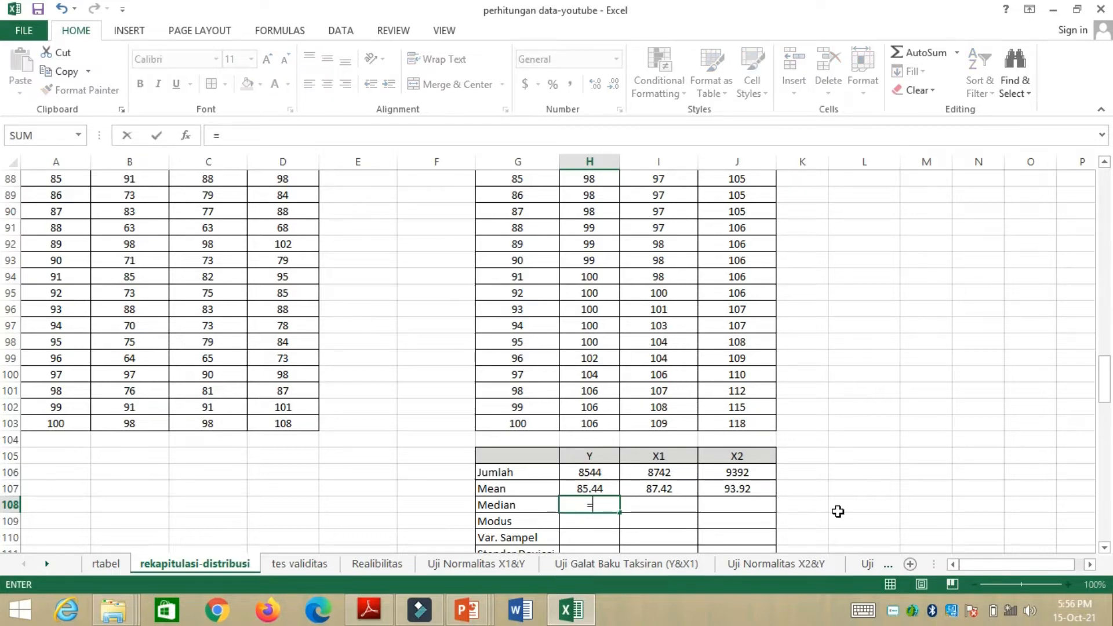
pyautogui.write('media')
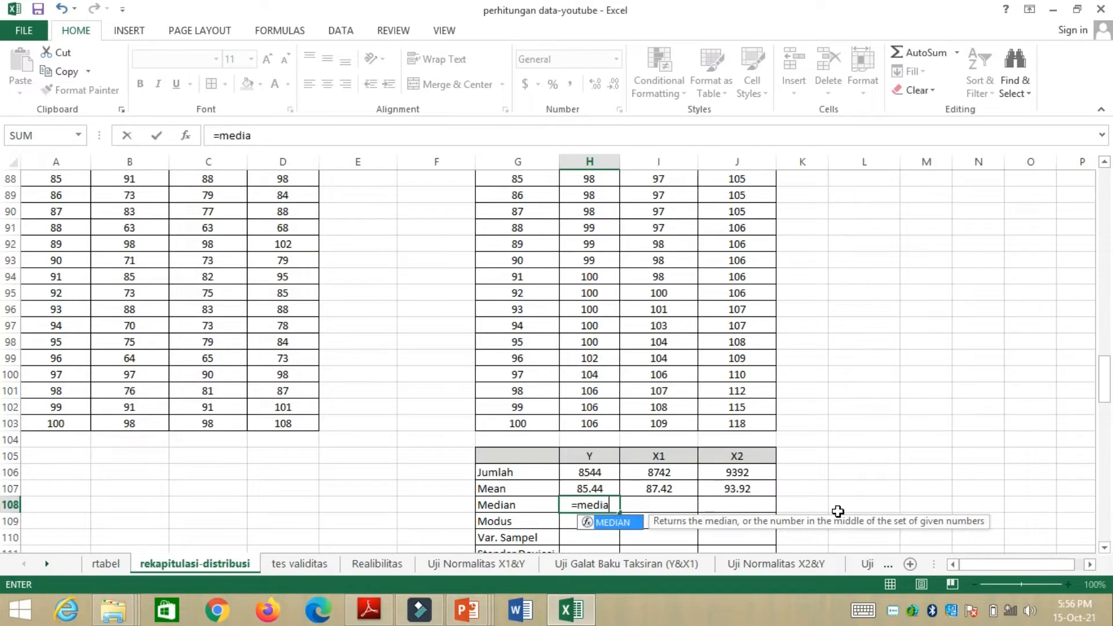
pyautogui.write('n(')
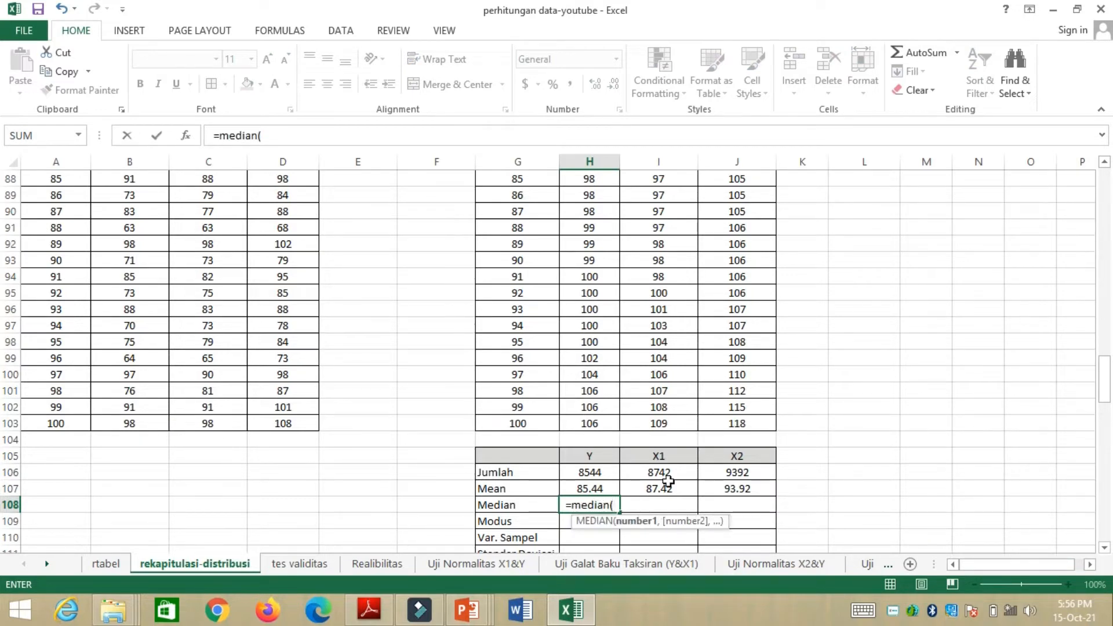
pyautogui.click(572, 422)
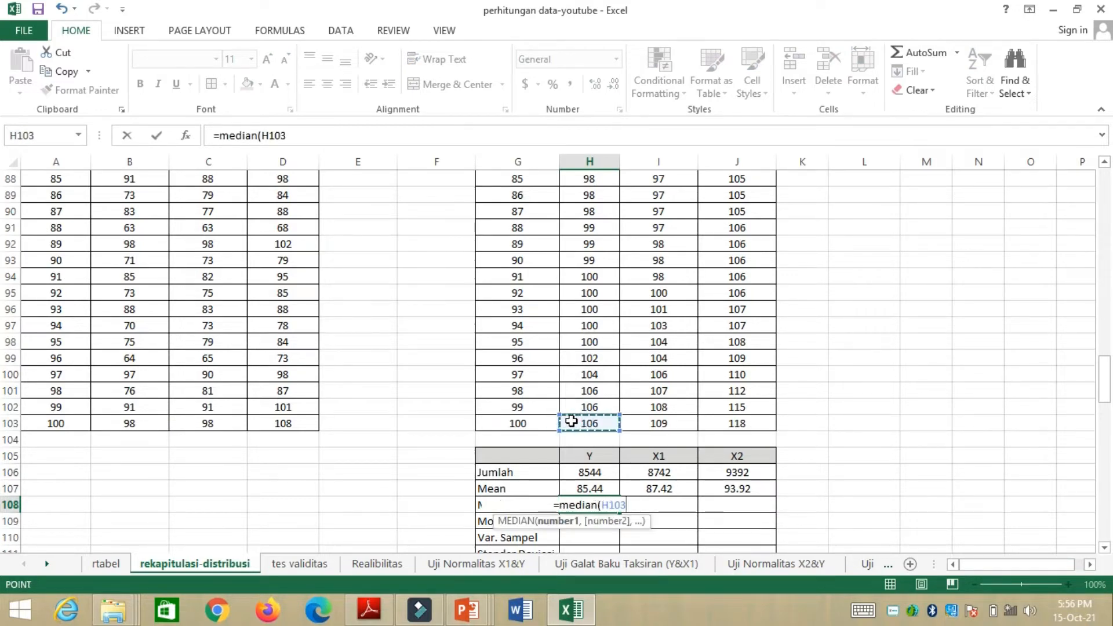
pyautogui.hotkey('ctrl', 'shift', 'Up')
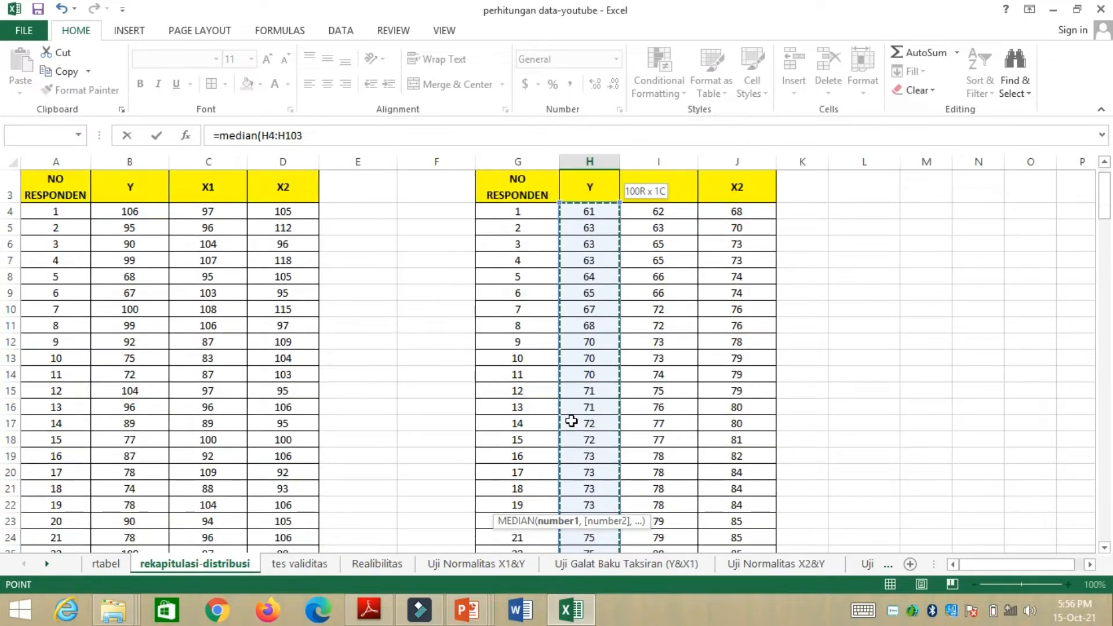
pyautogui.press('Return')
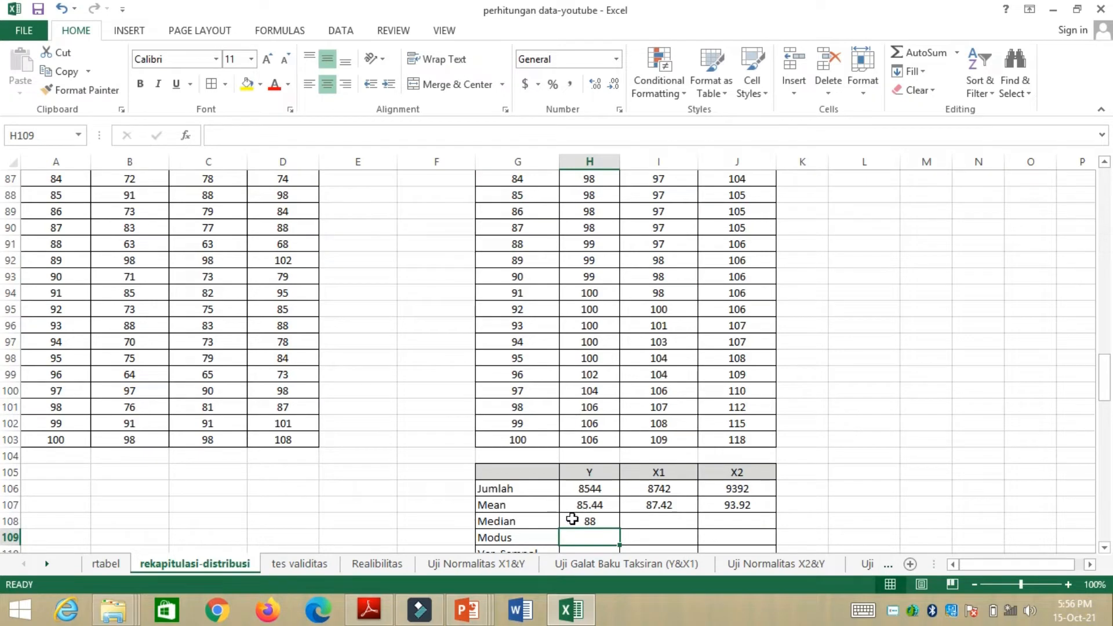
# - Extend the Median formula from H108 across the X1 and X2 columns (I108:J108)
pyautogui.click(572, 519)
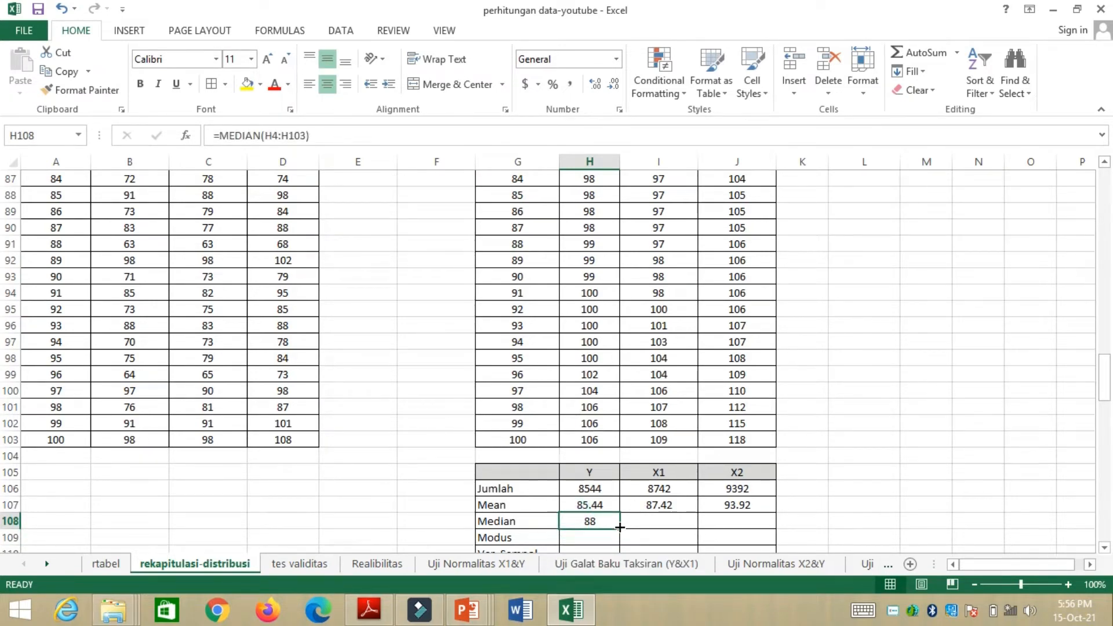
pyautogui.moveTo(621, 528); pyautogui.dragTo(755, 532)
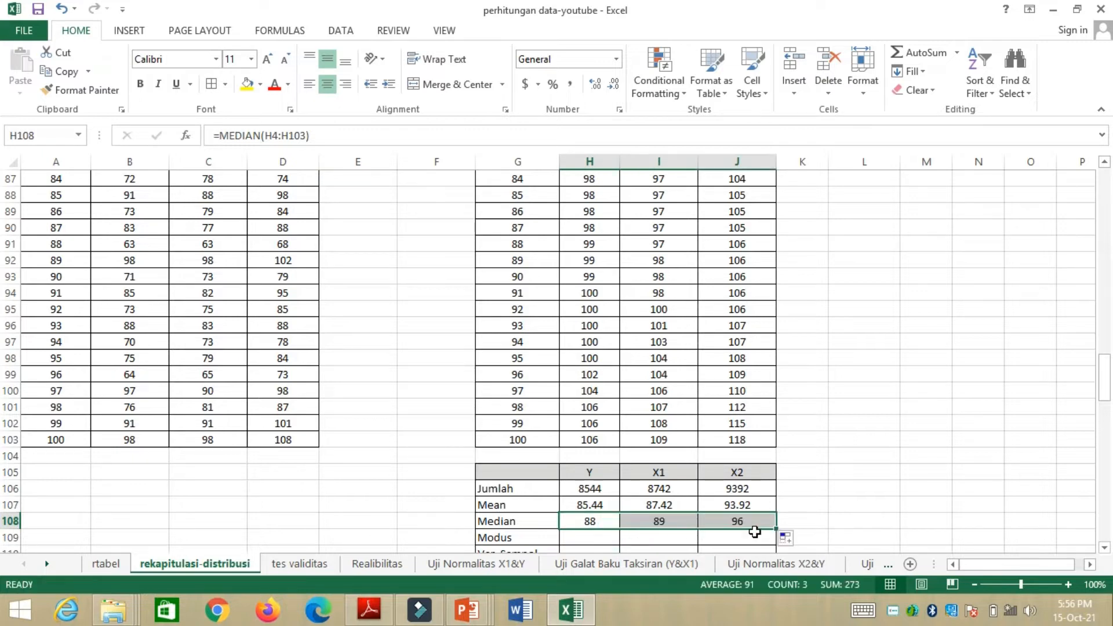
pyautogui.doubleClick(613, 519)
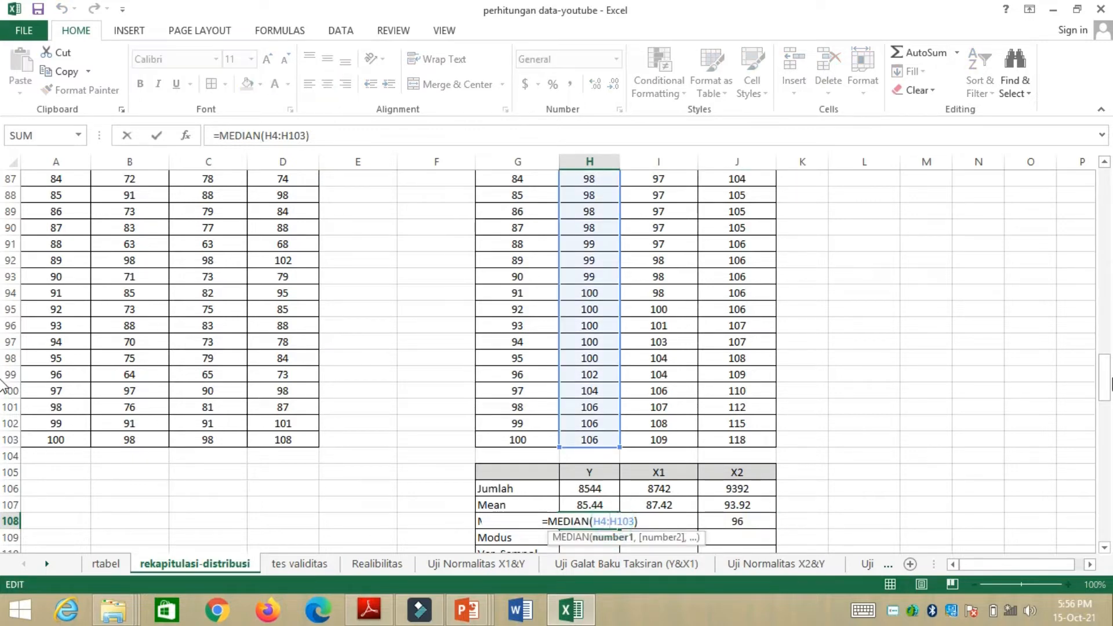
pyautogui.press('Return')
# - Calculate the Modus of the sorted Y values in H109 with a MODE.SNGL formula over H4:H103
pyautogui.scroll(-1, 5, 385)
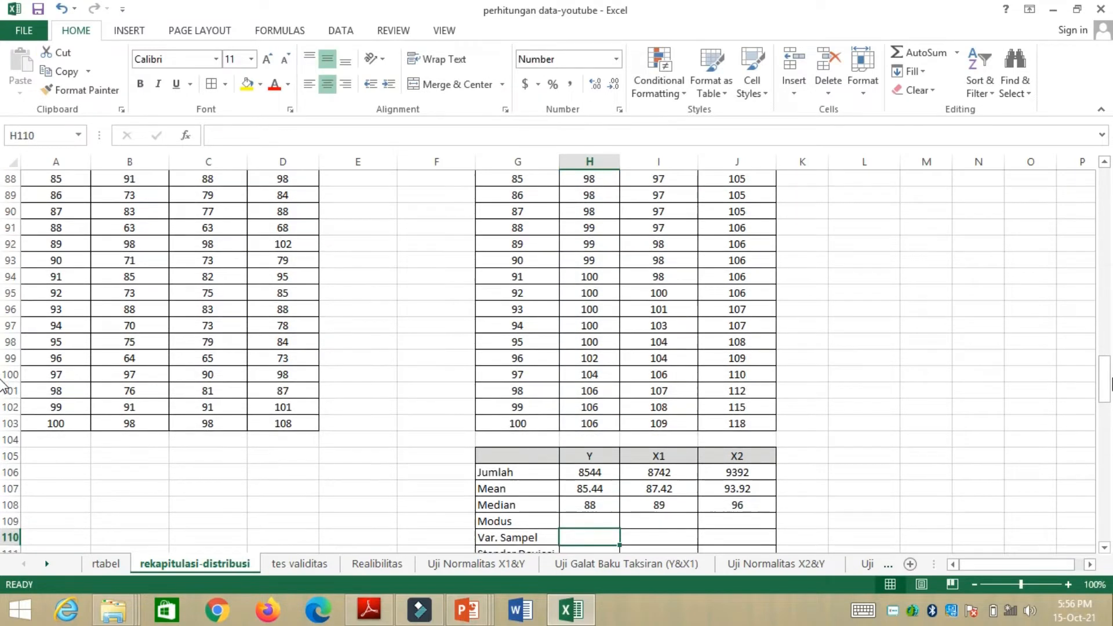
pyautogui.write('=')
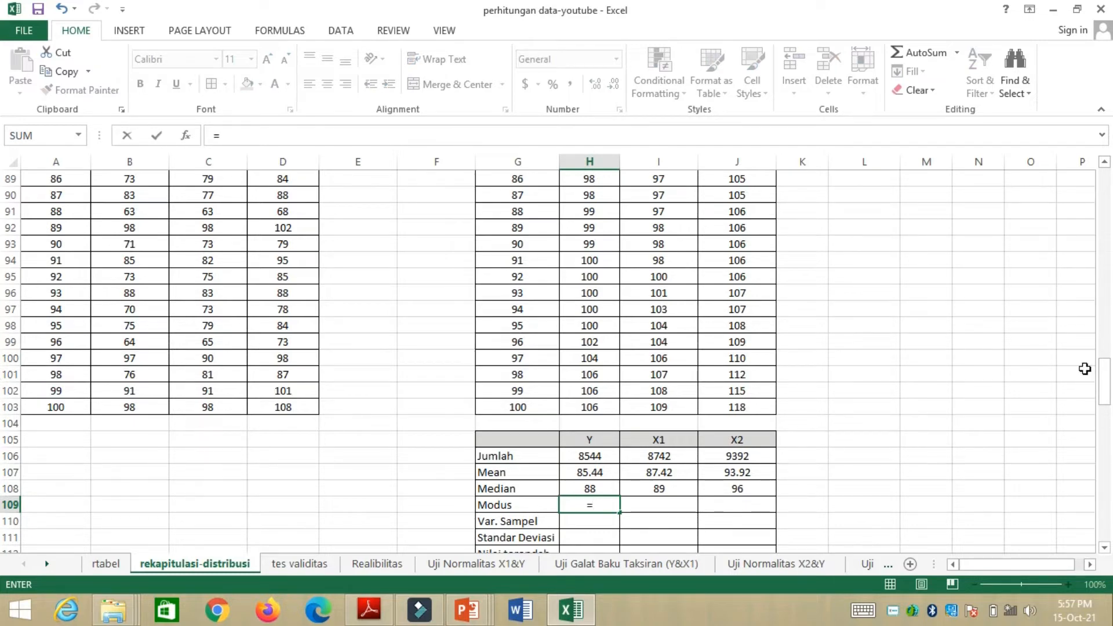
pyautogui.write('mo')
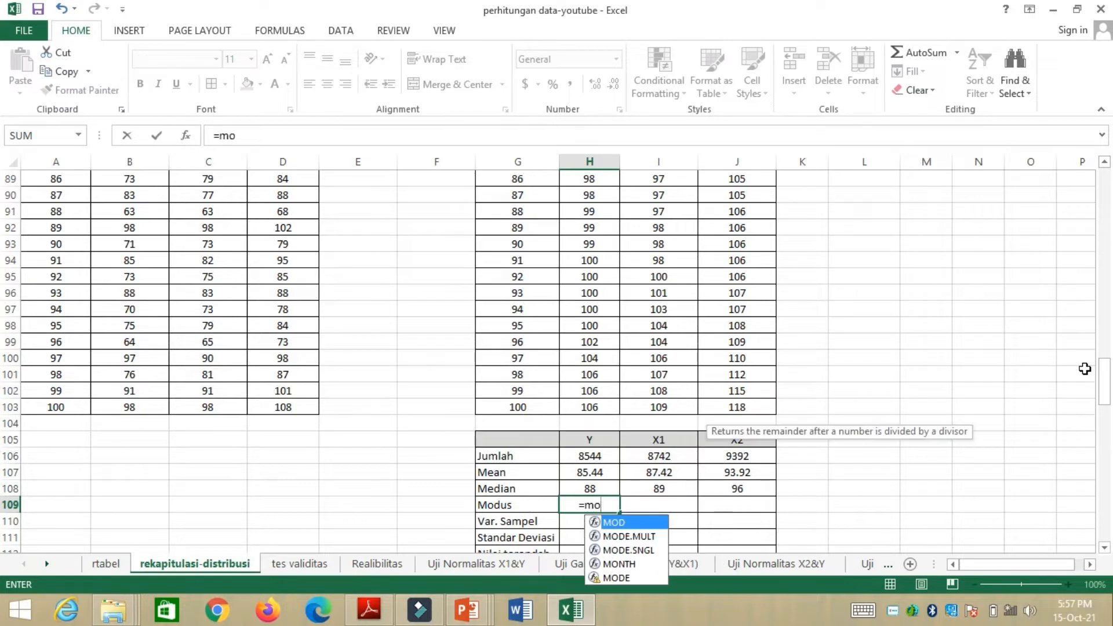
pyautogui.write('de')
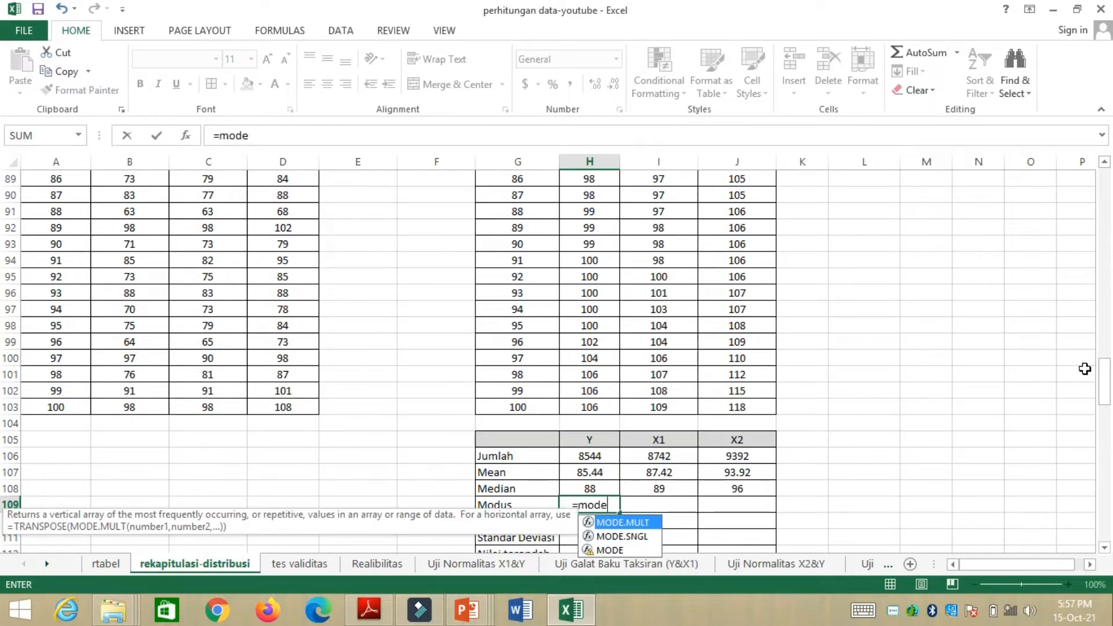
pyautogui.write('.')
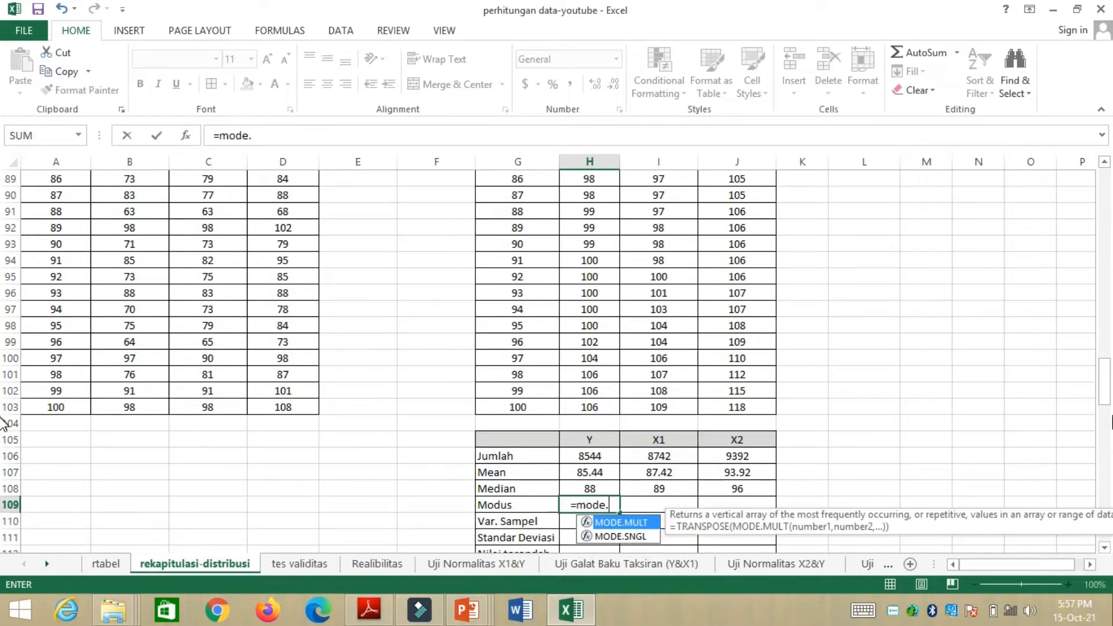
pyautogui.doubleClick(618, 537)
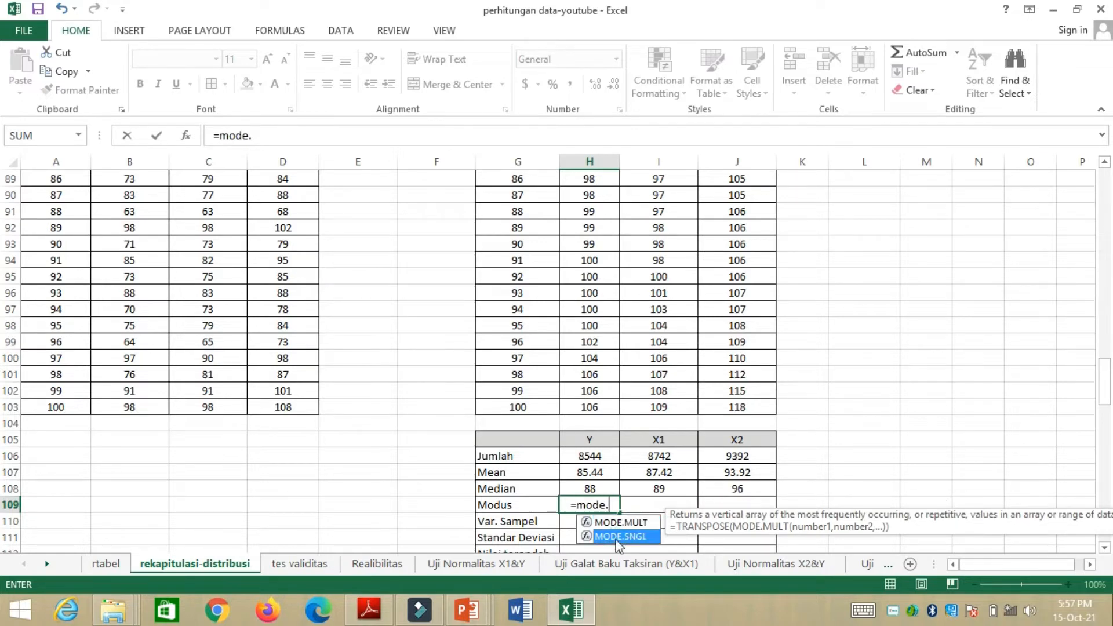
pyautogui.click(581, 404)
pyautogui.hotkey('ctrl', 'shift', 'Up')
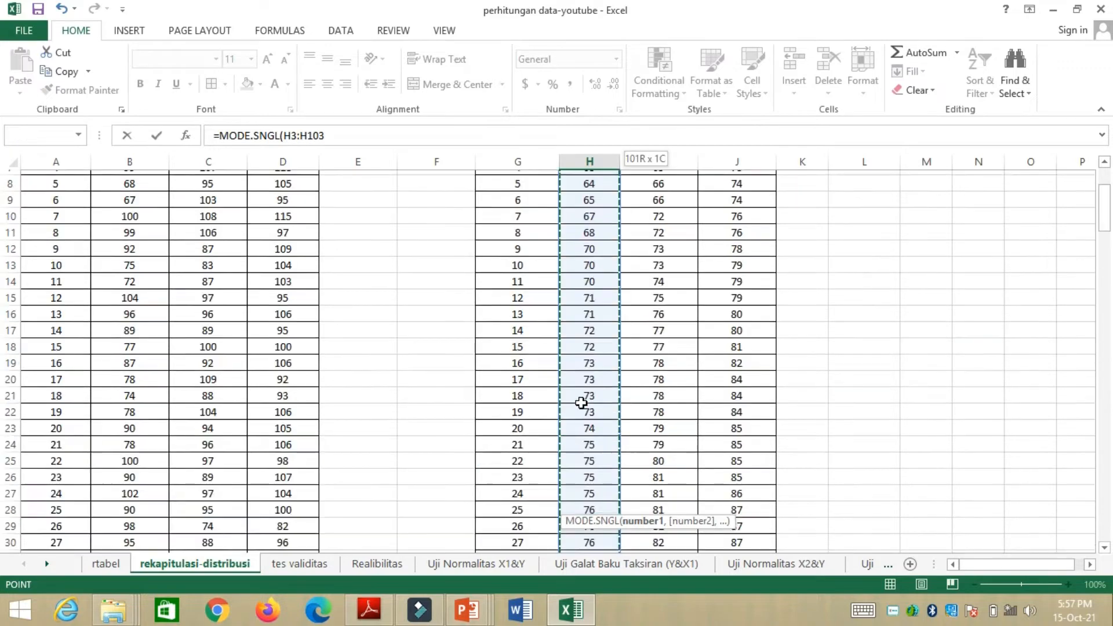
pyautogui.hotkey('shift', 'Down')
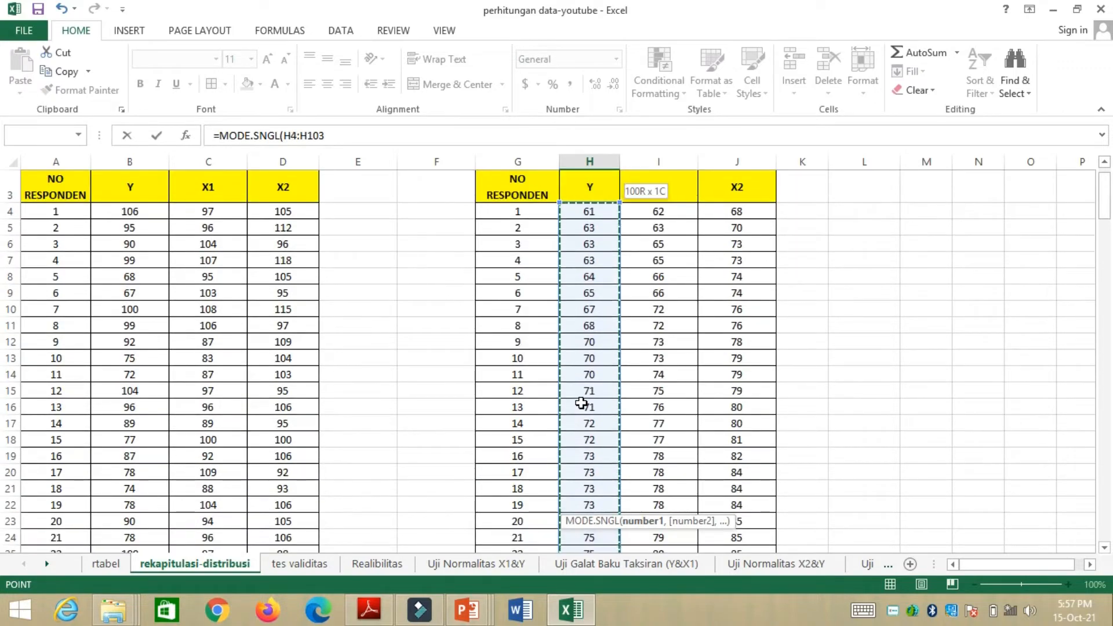
pyautogui.press('Return')
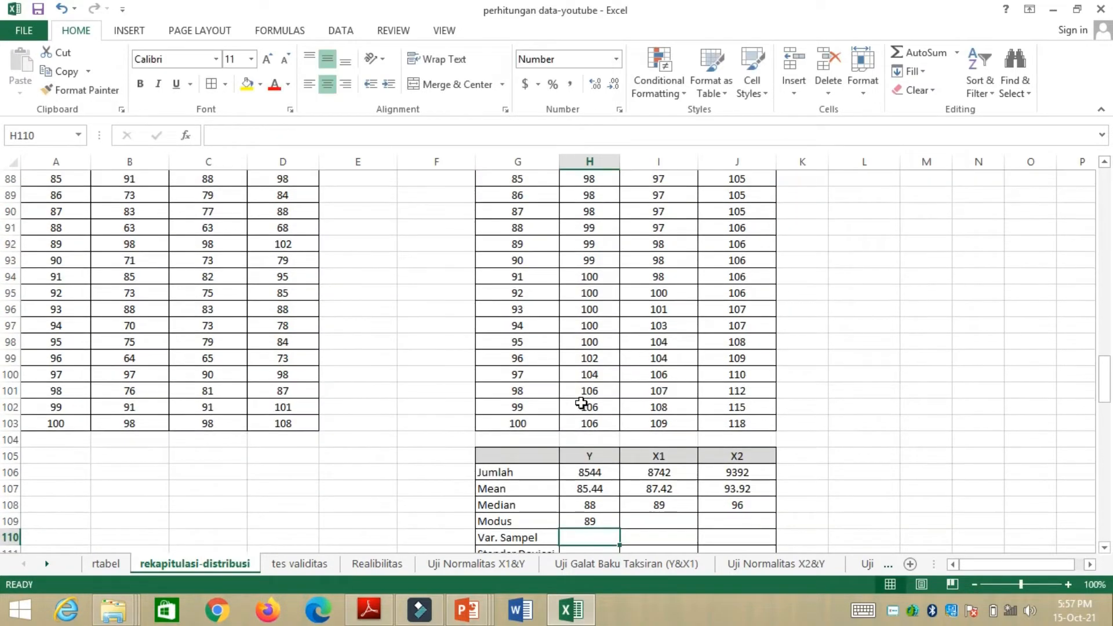
# - Extend the Modus formula from H109 across the X1 and X2 columns (I109:J109)
pyautogui.click(567, 522)
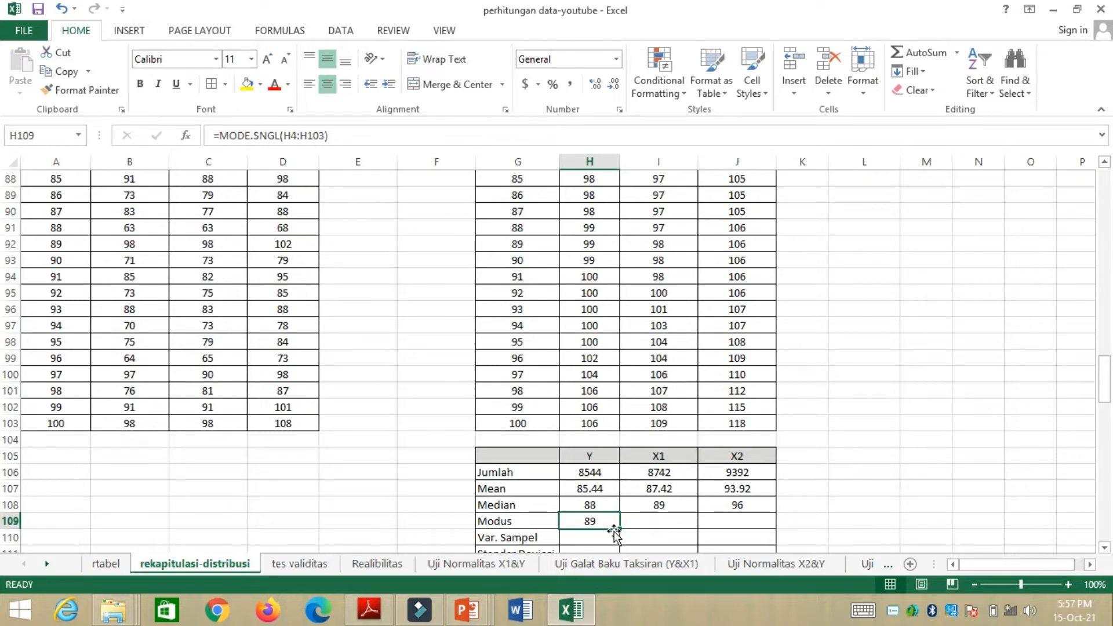
pyautogui.click(673, 519)
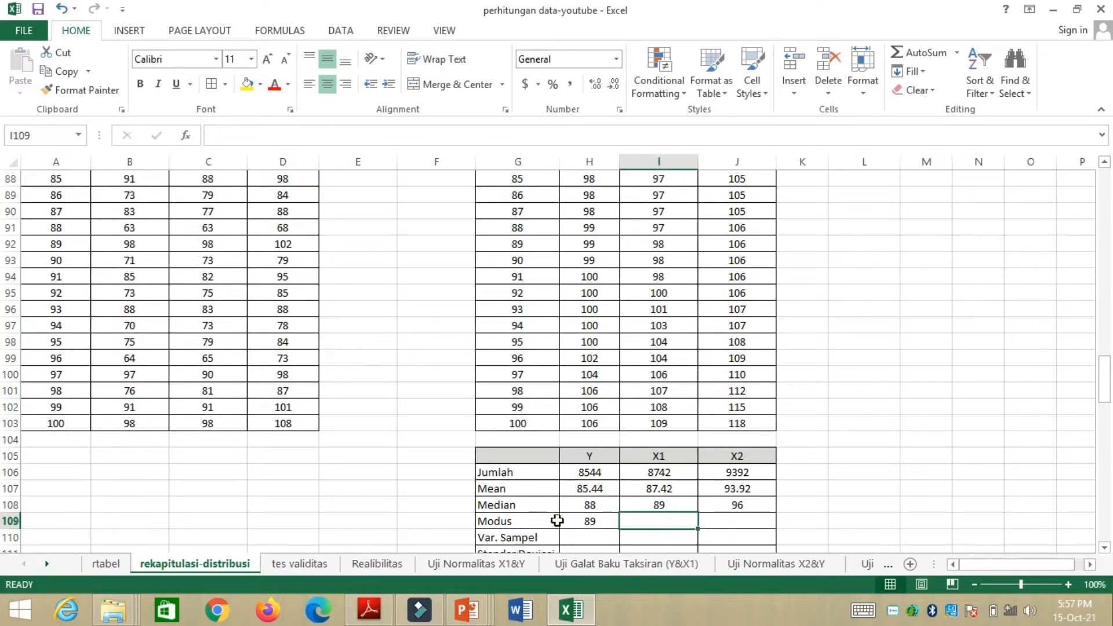
pyautogui.click(580, 520)
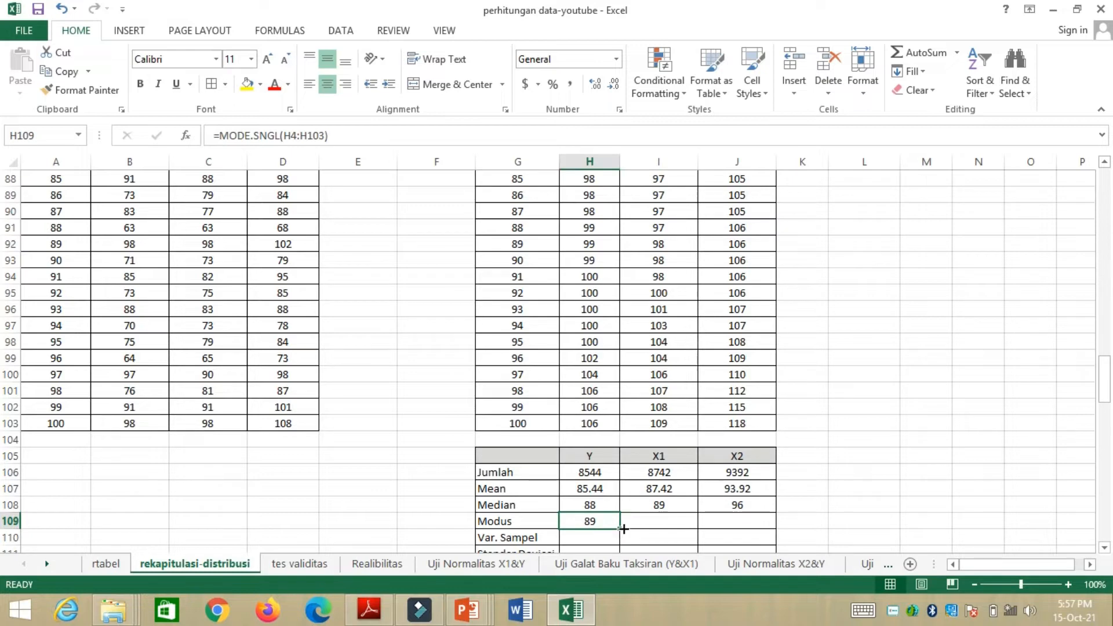
pyautogui.moveTo(624, 528); pyautogui.dragTo(751, 525)
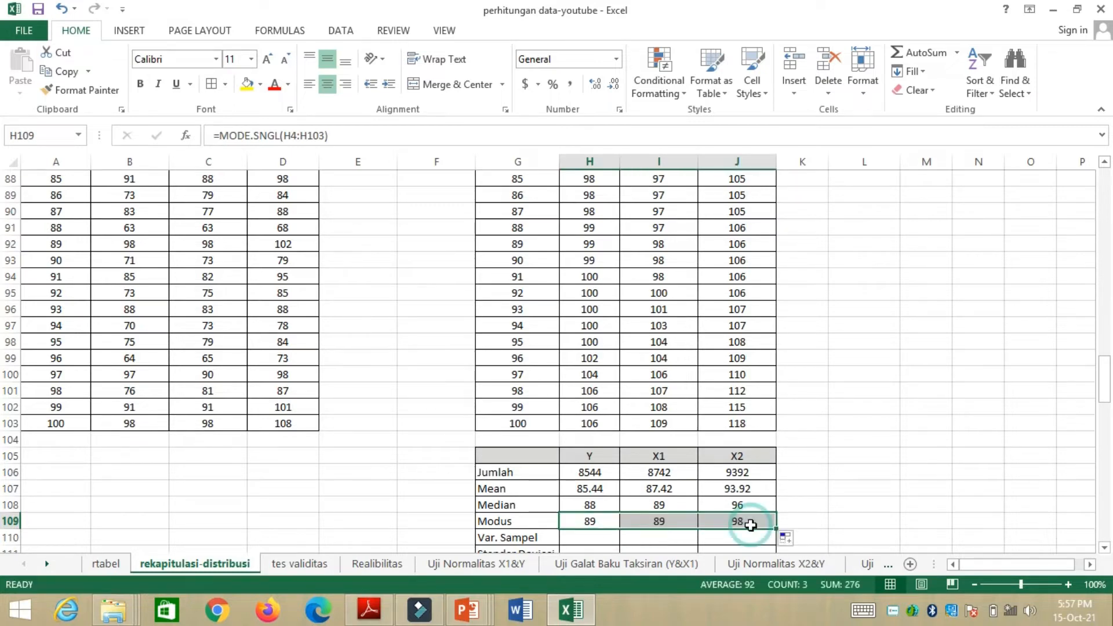
pyautogui.rightClick(752, 525)
pyautogui.press('Escape')
# - Calculate the Var. Sampel of Y in H110 with VAR.S over H4:H103 and extend the formula to the X1 and X2 columns
pyautogui.click(579, 532)
pyautogui.press('Down')
pyautogui.press('Down')
pyautogui.press('Down')
pyautogui.press('Up')
pyautogui.press('Up')
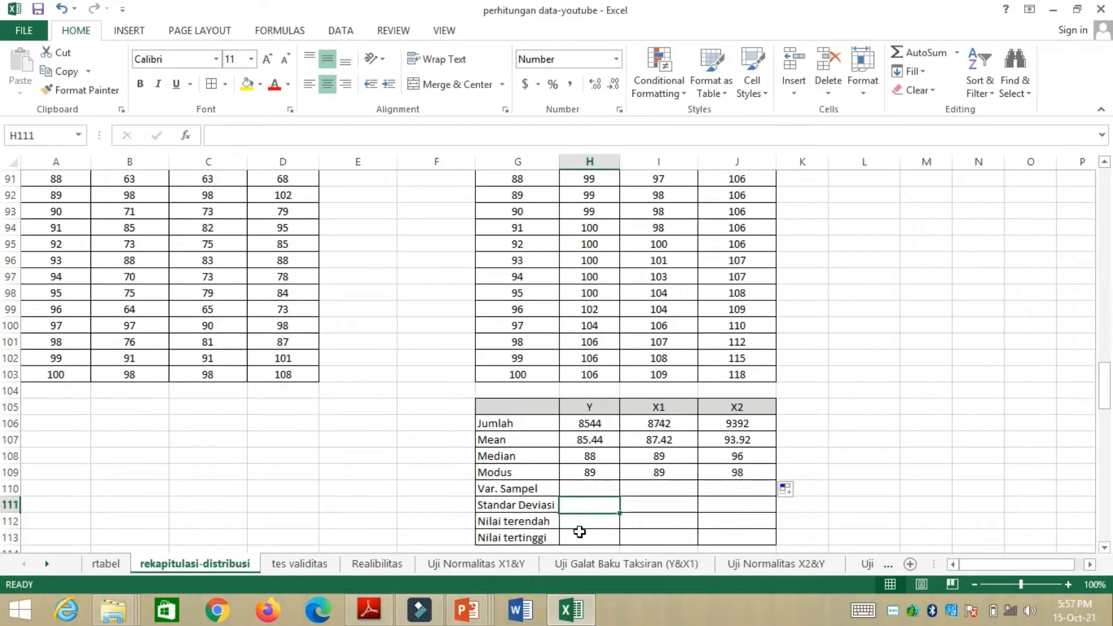
pyautogui.press('Up')
pyautogui.write('=')
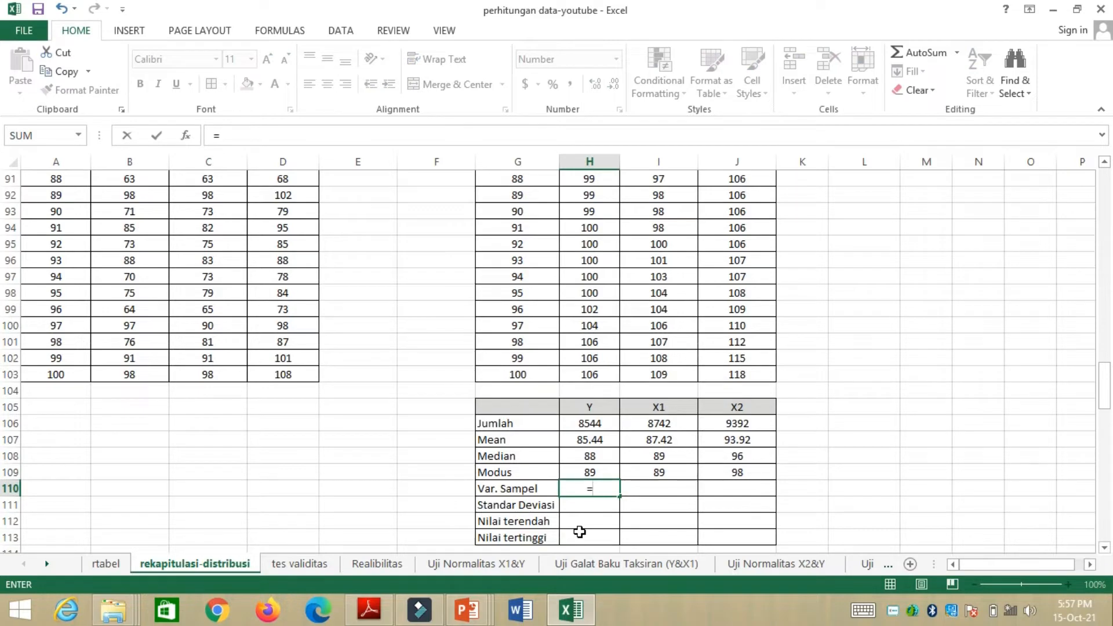
pyautogui.write('va')
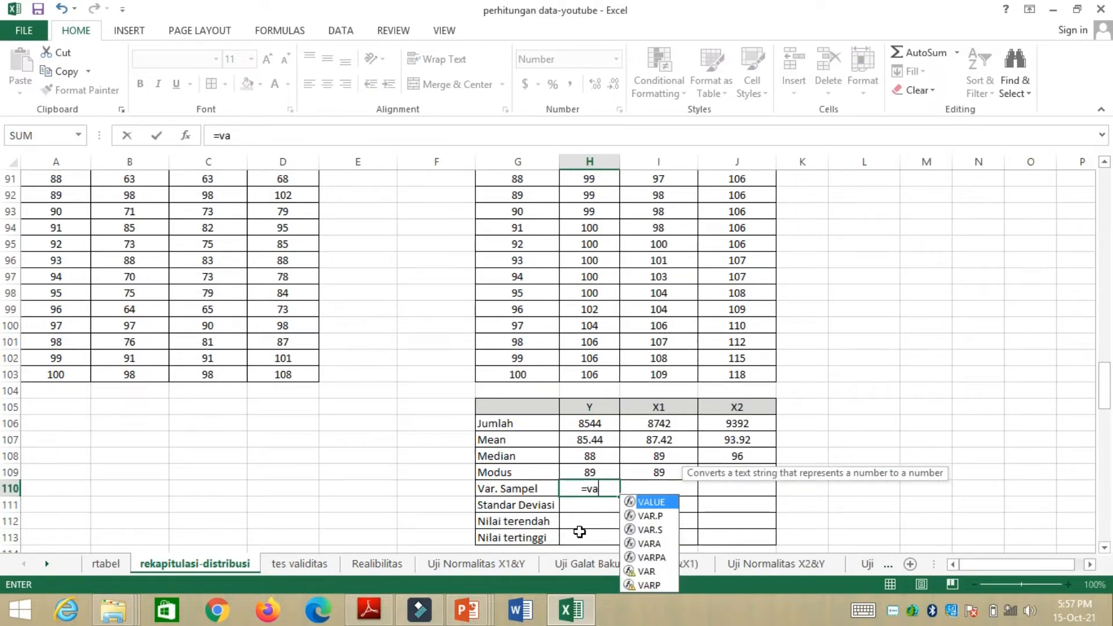
pyautogui.doubleClick(657, 528)
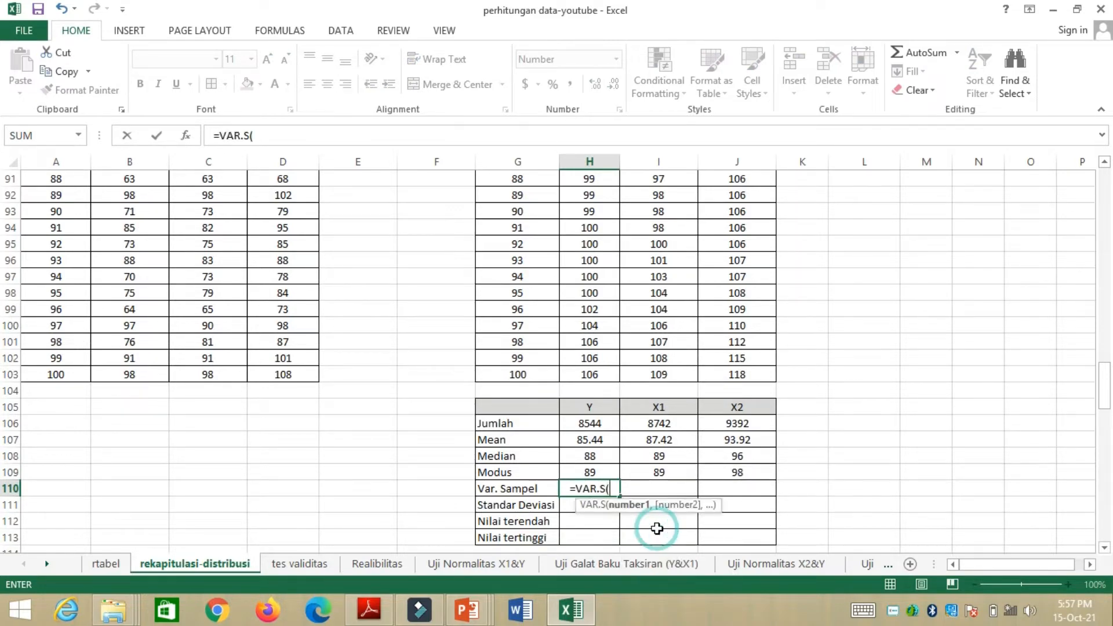
pyautogui.click(582, 372)
pyautogui.hotkey('ctrl', 'shift', 'Up')
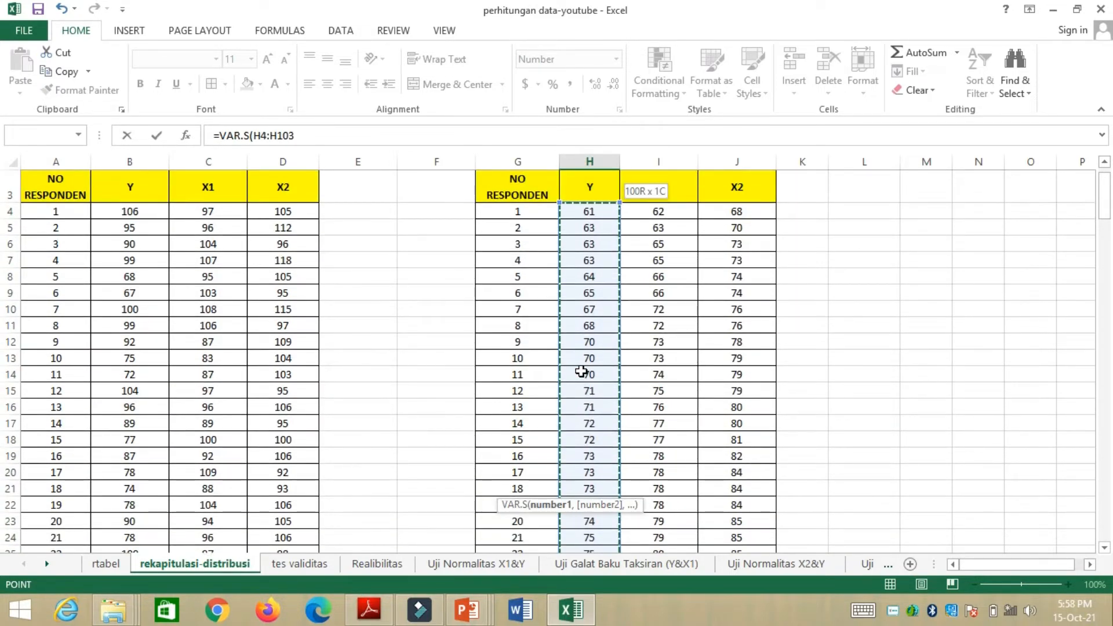
pyautogui.press('Return')
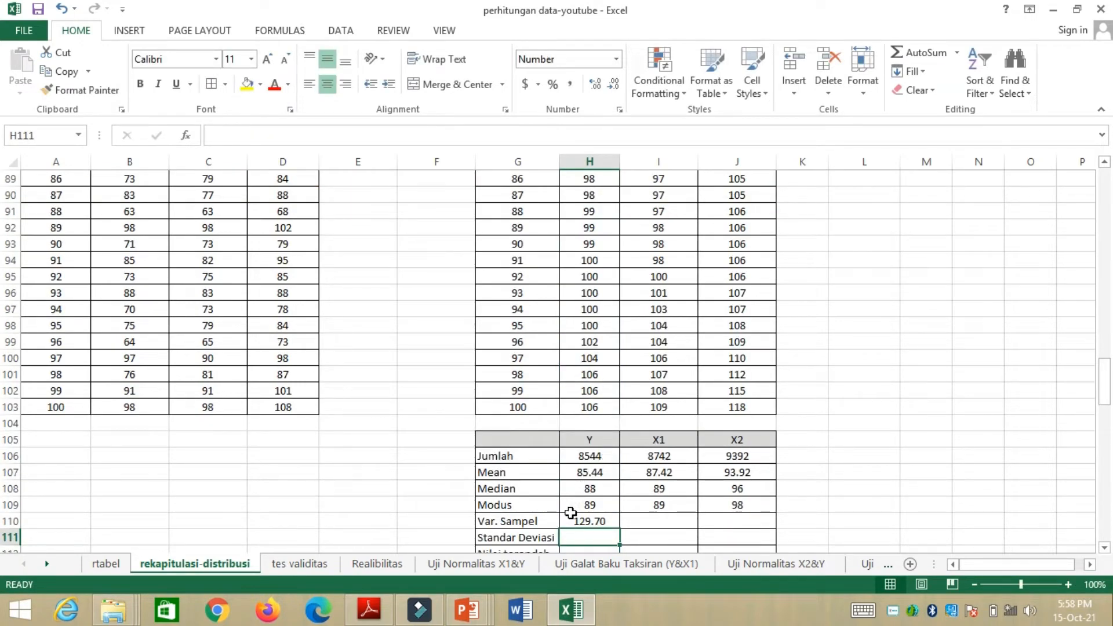
pyautogui.click(604, 518)
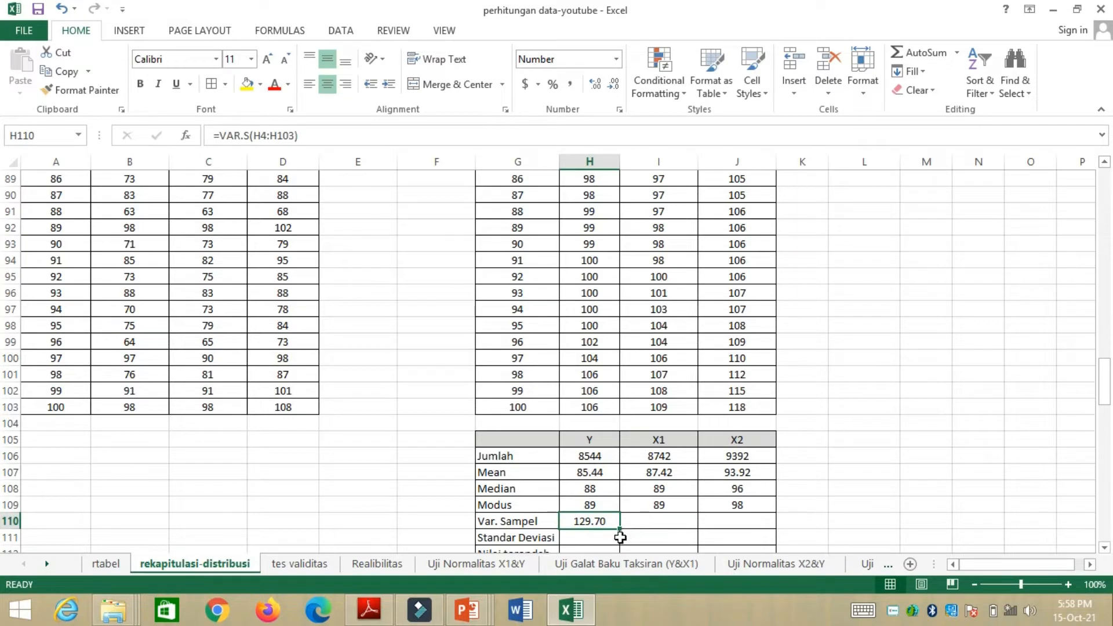
pyautogui.moveTo(621, 529); pyautogui.dragTo(758, 520)
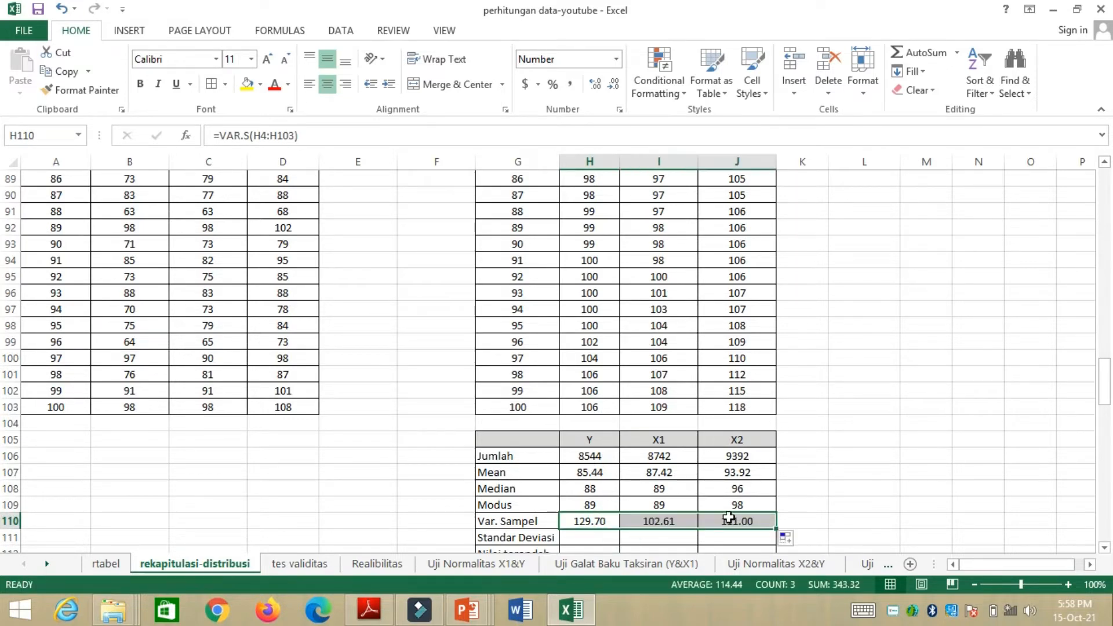
# - Calculate the Standar Deviasi of the sorted Y values in H111 with a STDEV.P formula over H4:H103
pyautogui.click(575, 536)
pyautogui.press('BackSpace')
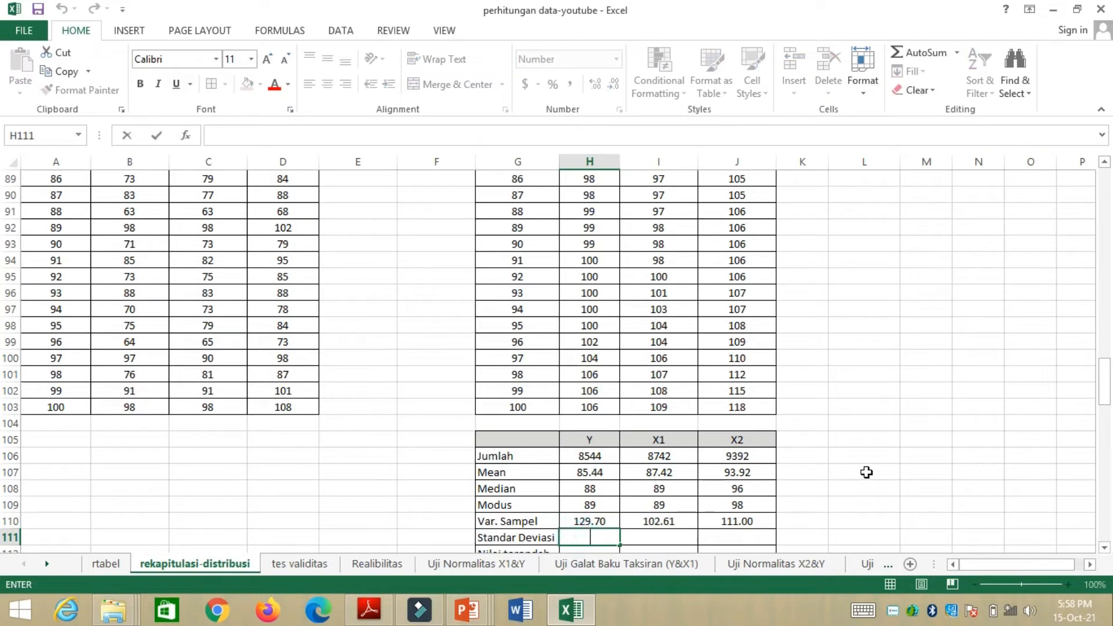
pyautogui.write('=-')
pyautogui.press('BackSpace')
pyautogui.write('=s')
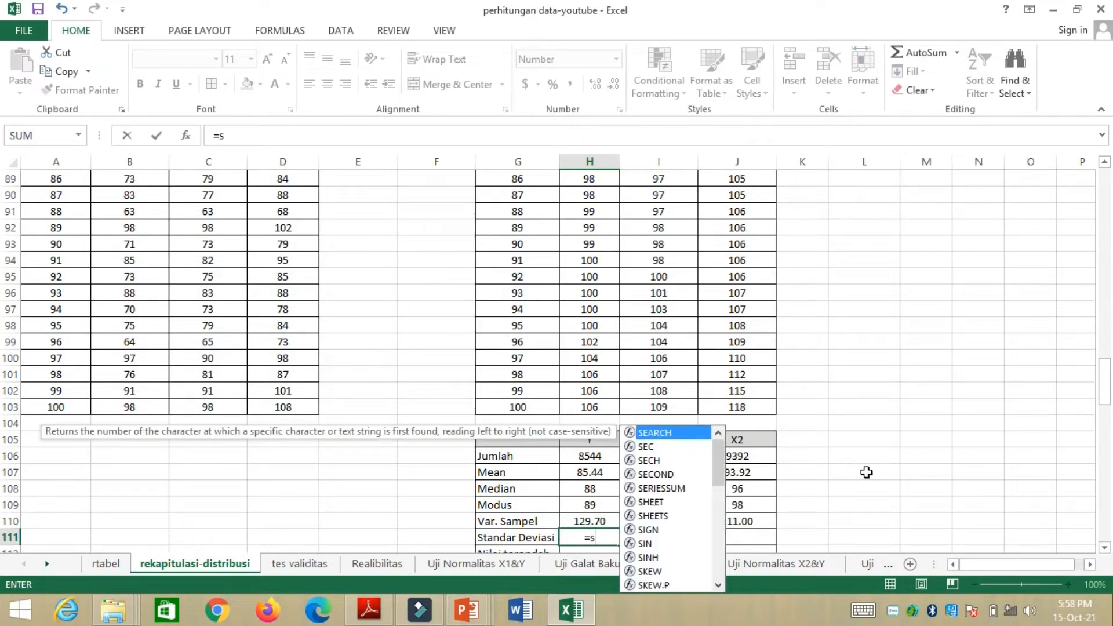
pyautogui.write('td')
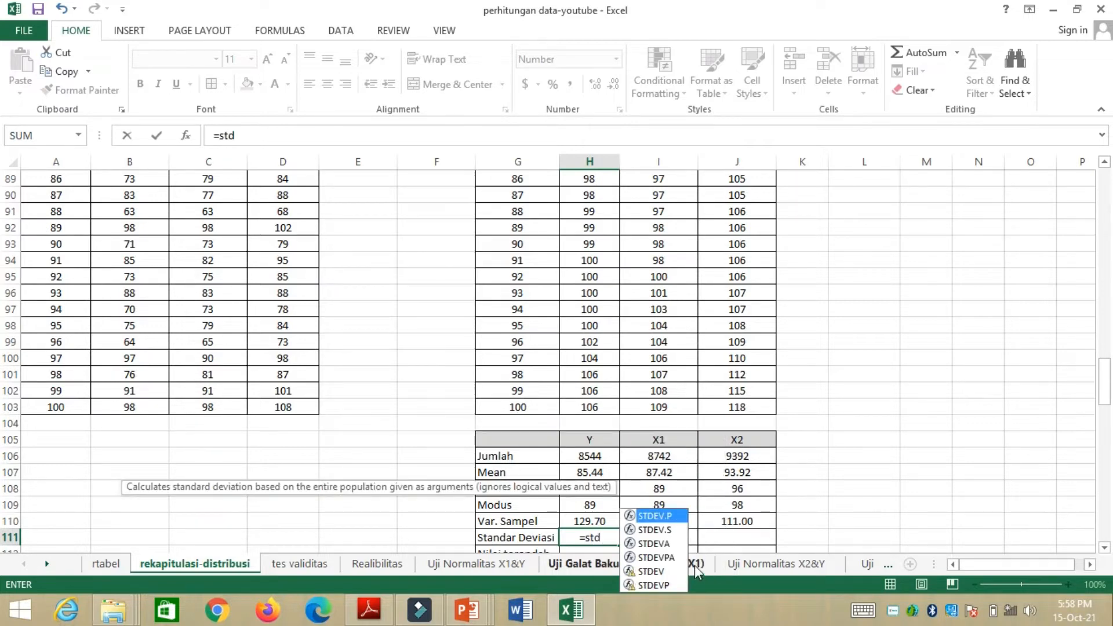
pyautogui.doubleClick(655, 516)
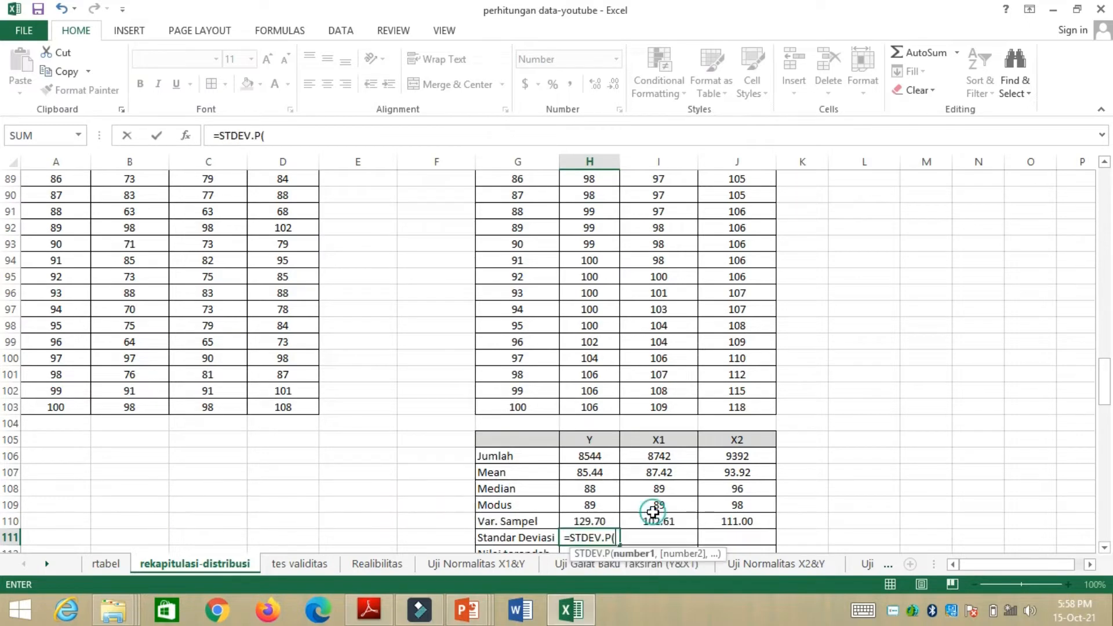
pyautogui.click(588, 406)
pyautogui.hotkey('ctrl', 'shift', 'Up')
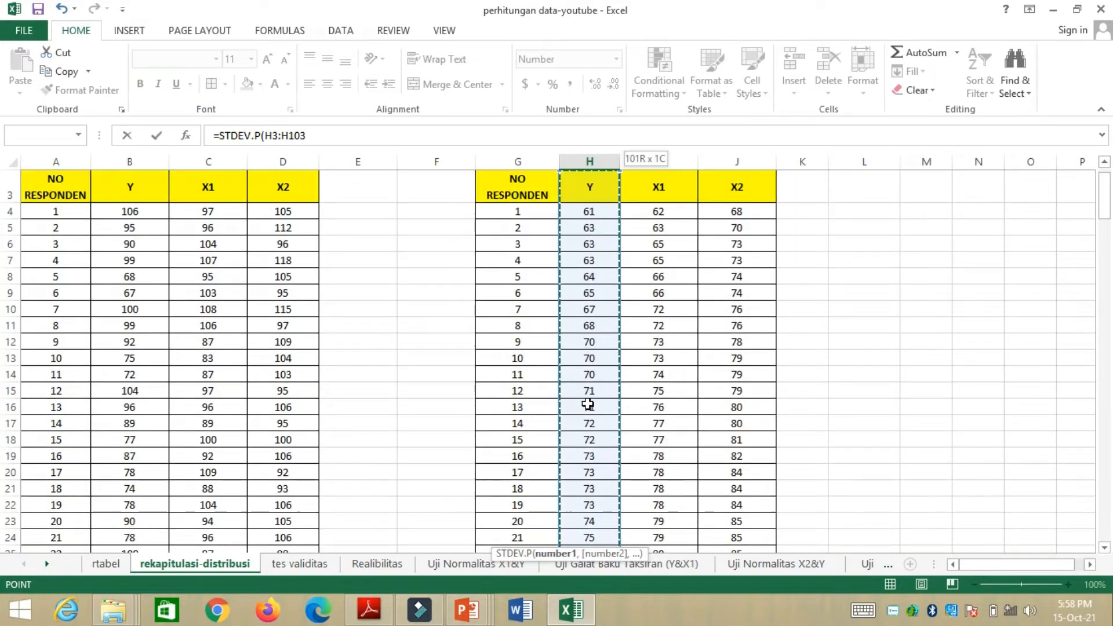
pyautogui.hotkey('shift', 'Down')
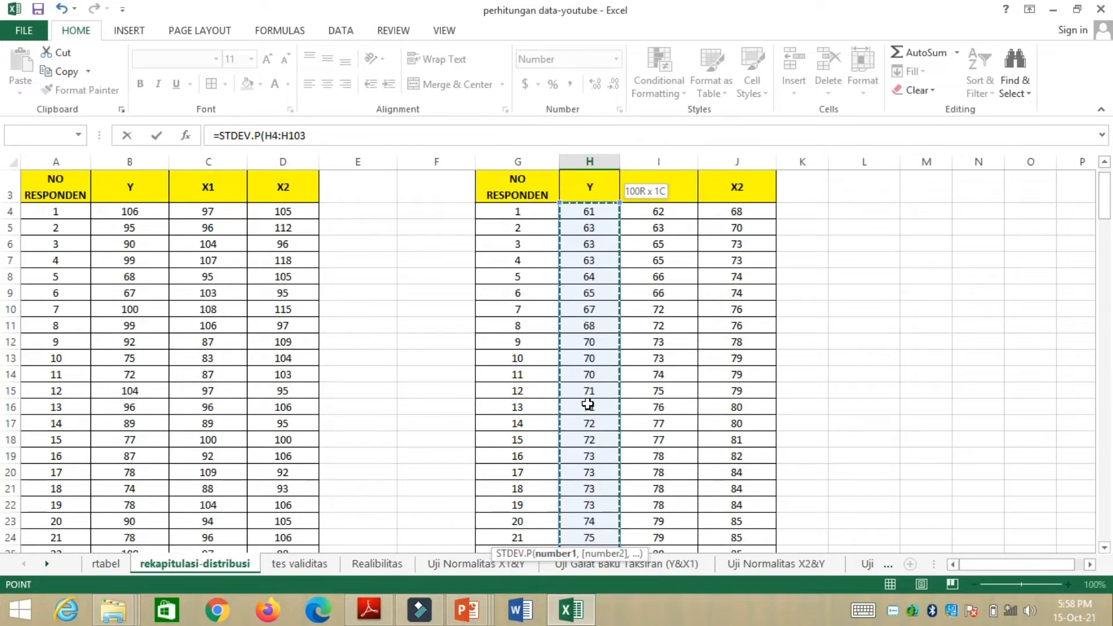
pyautogui.press('Return')
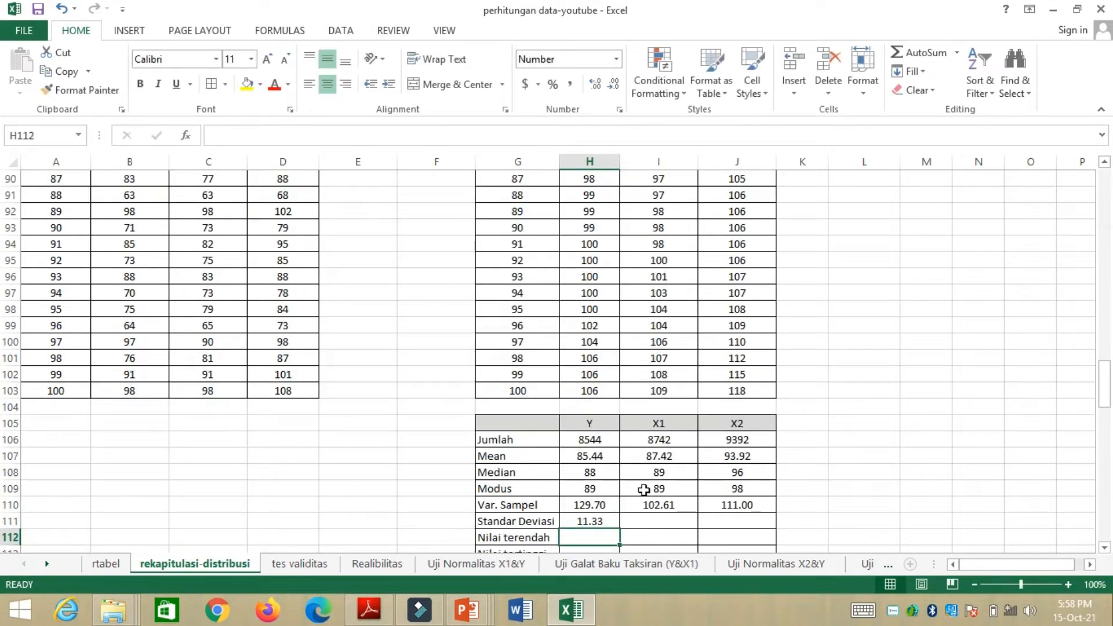
# - Extend the Standar Deviasi formula from H111 across the X1 and X2 columns and select the Nilai terendah cell for Y (H112)
pyautogui.doubleClick(607, 518)
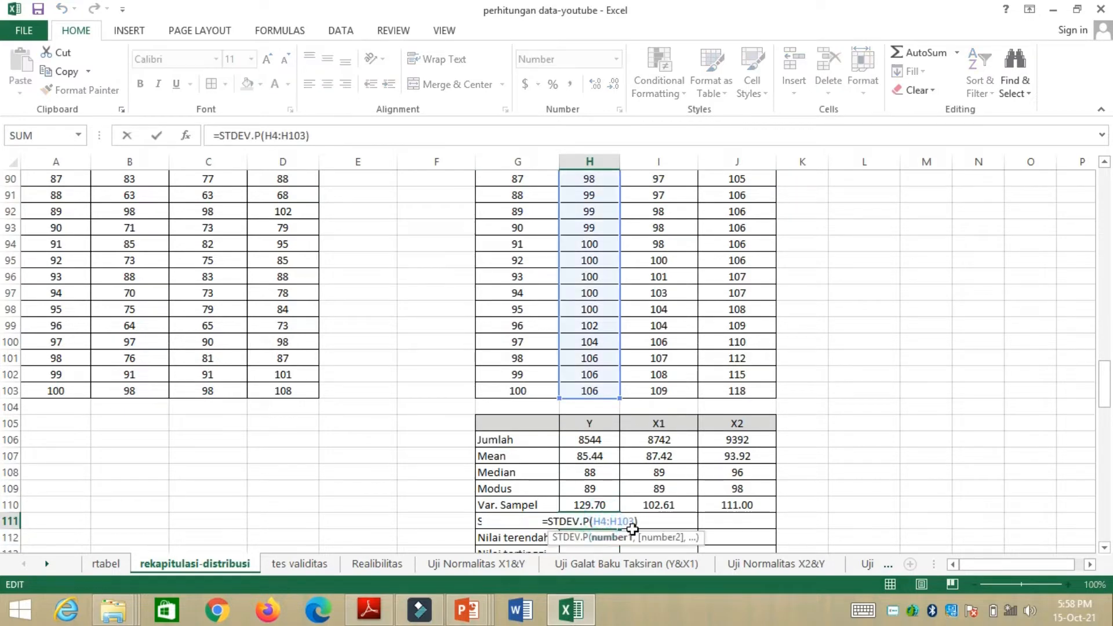
pyautogui.click(636, 524)
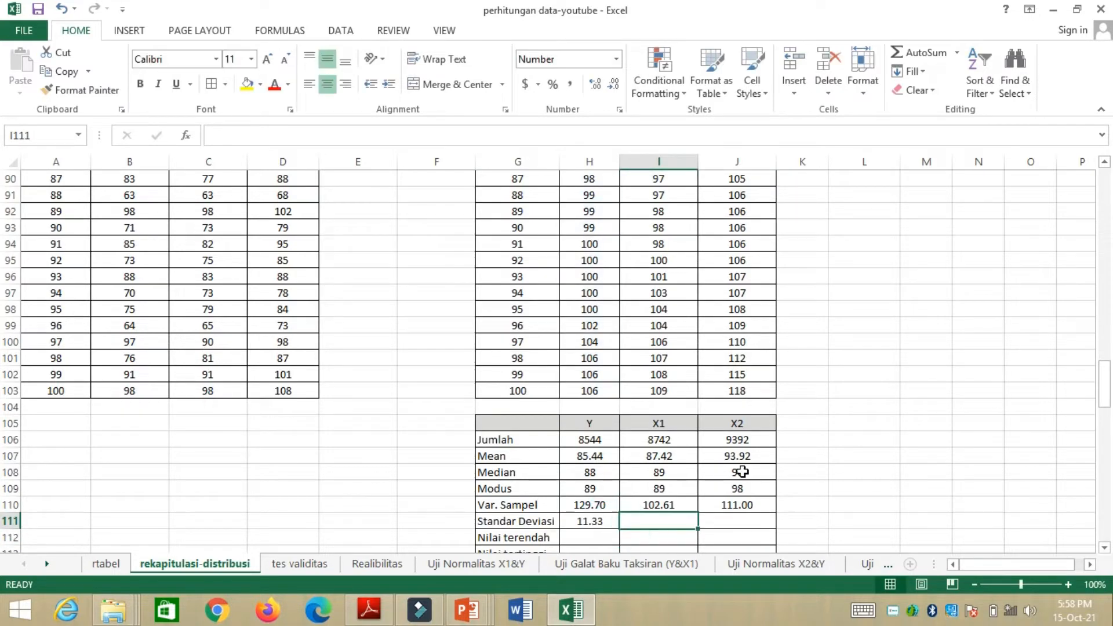
pyautogui.click(586, 521)
pyautogui.moveTo(621, 529); pyautogui.dragTo(769, 520)
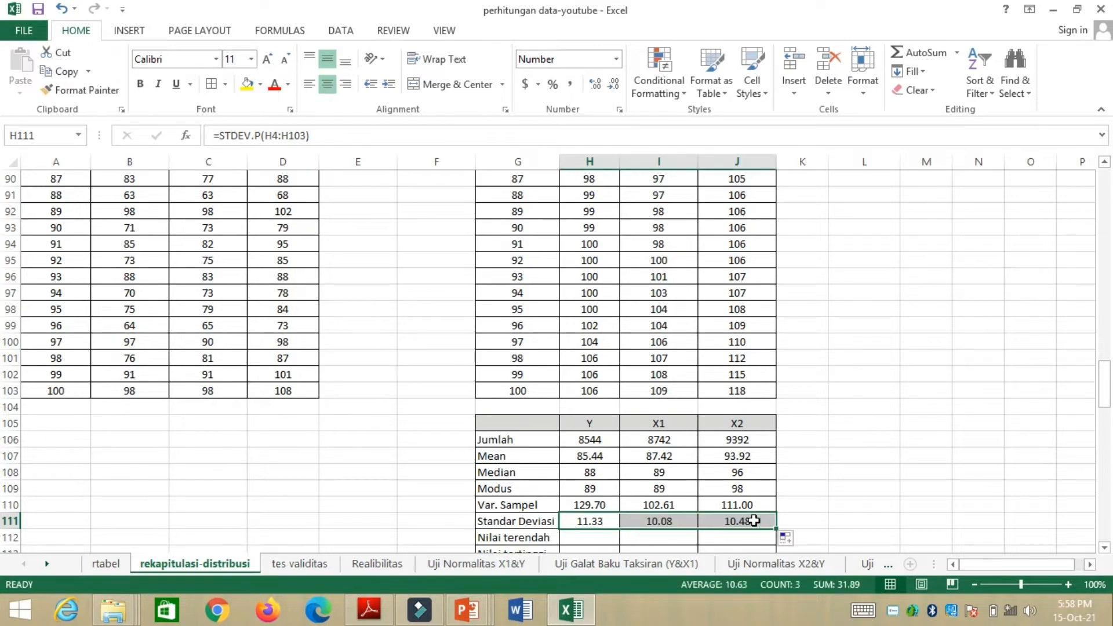
pyautogui.click(581, 541)
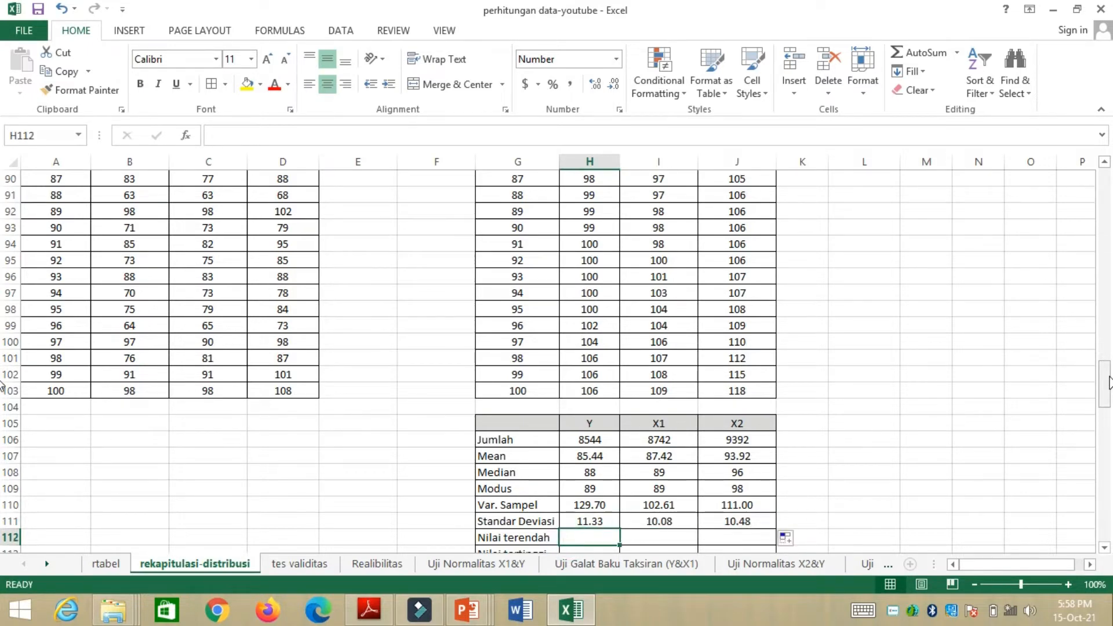
# - Calculate the Nilai terendah of the sorted Y values in H112 with a MIN formula over H4:H103
pyautogui.moveTo(1105, 384); pyautogui.dragTo(1107, 395)
pyautogui.write('=')
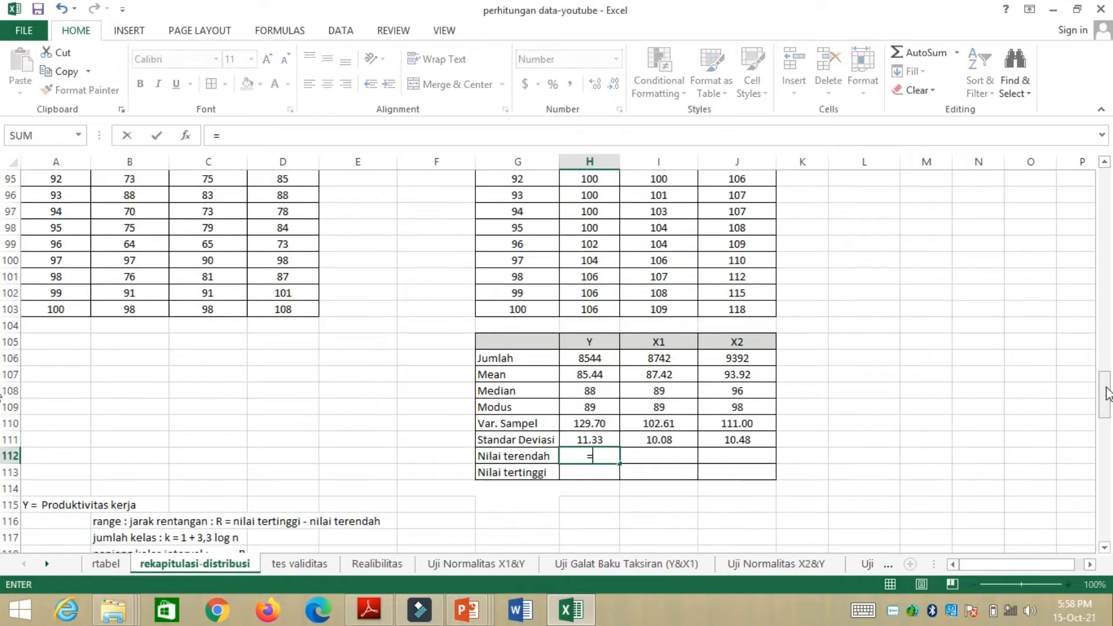
pyautogui.write('min')
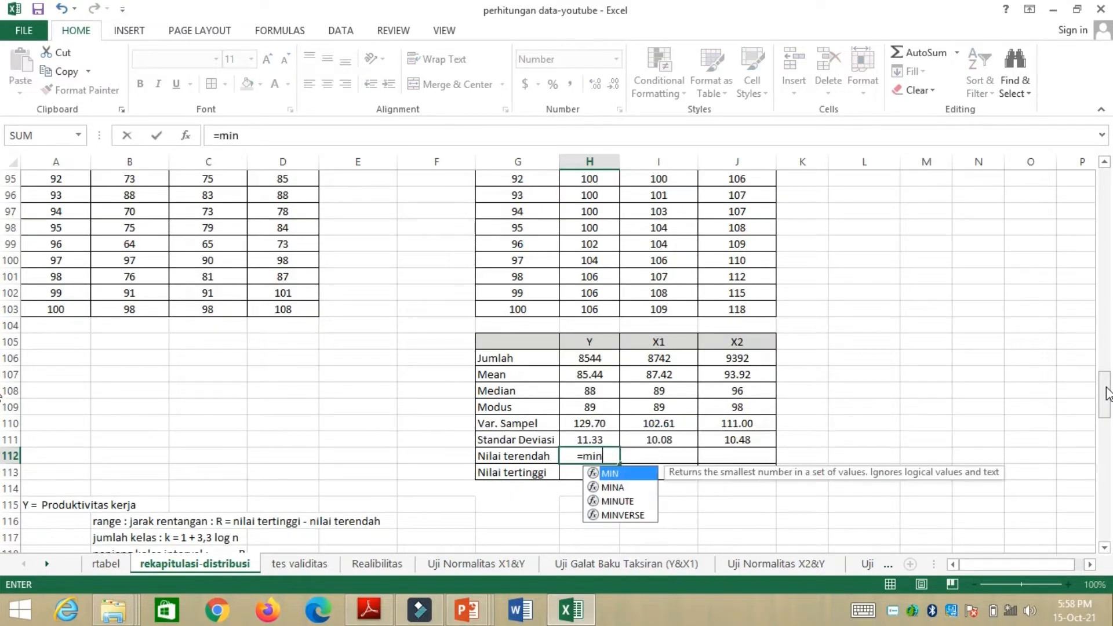
pyautogui.write('(')
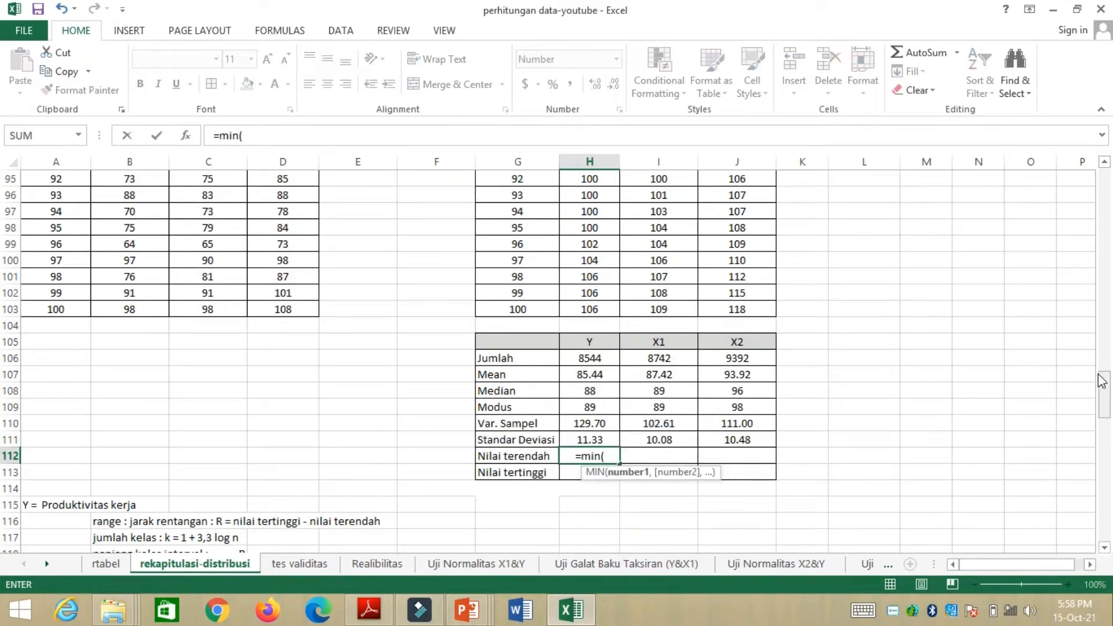
pyautogui.click(588, 309)
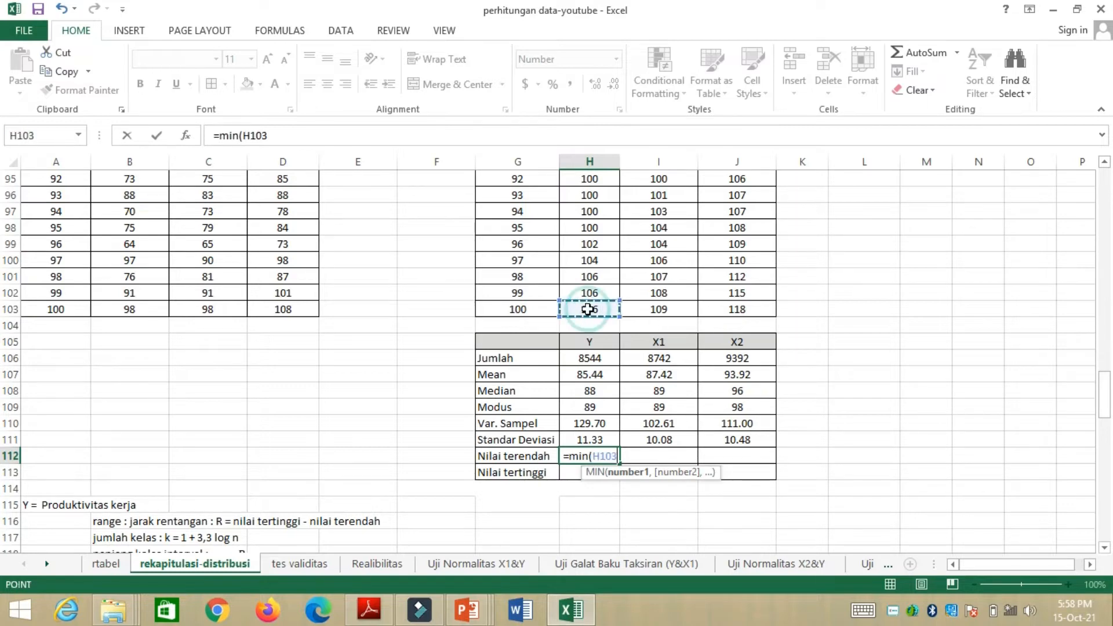
pyautogui.hotkey('ctrl', 'shift', 'Up')
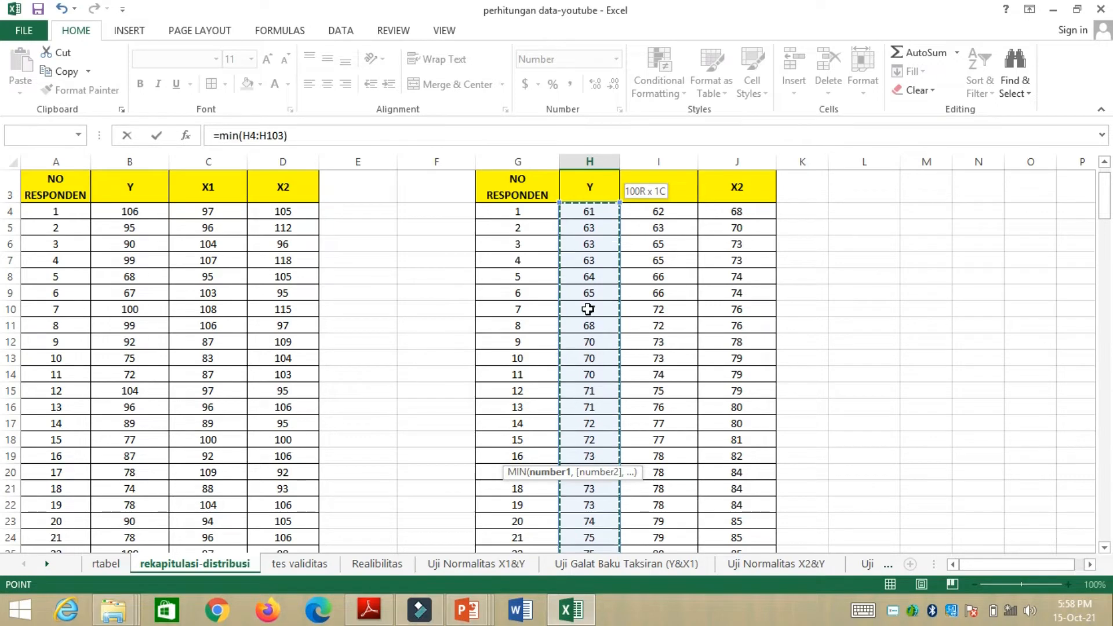
pyautogui.press('Return')
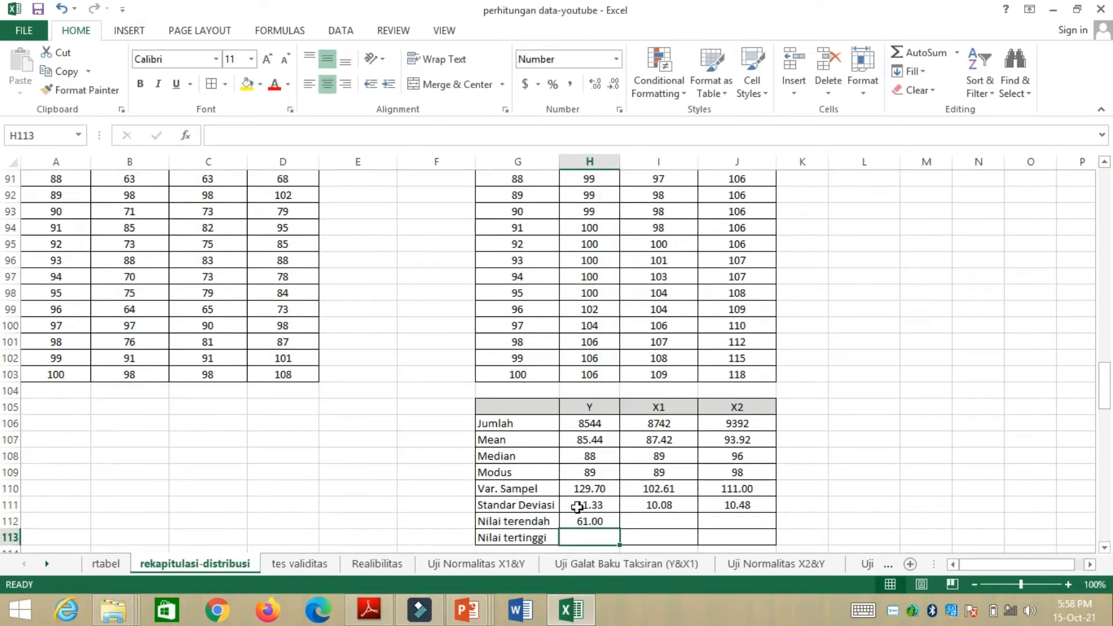
pyautogui.click(585, 521)
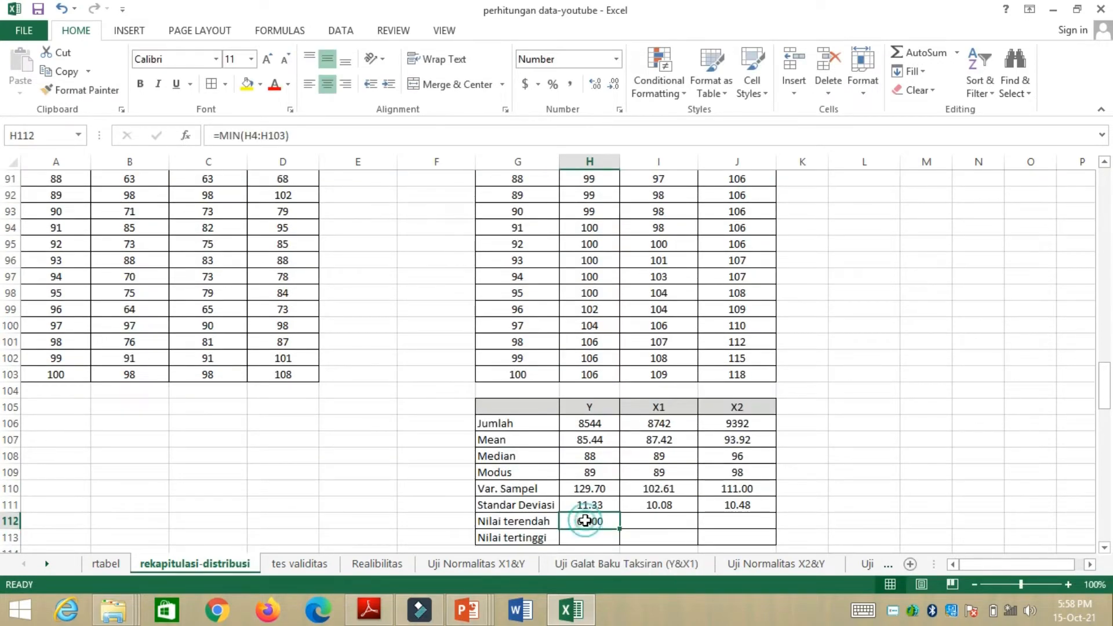
pyautogui.click(622, 530)
pyautogui.doubleClick(620, 528)
pyautogui.moveTo(620, 528); pyautogui.dragTo(822, 531)
pyautogui.moveTo(750, 524); pyautogui.dragTo(750, 524)
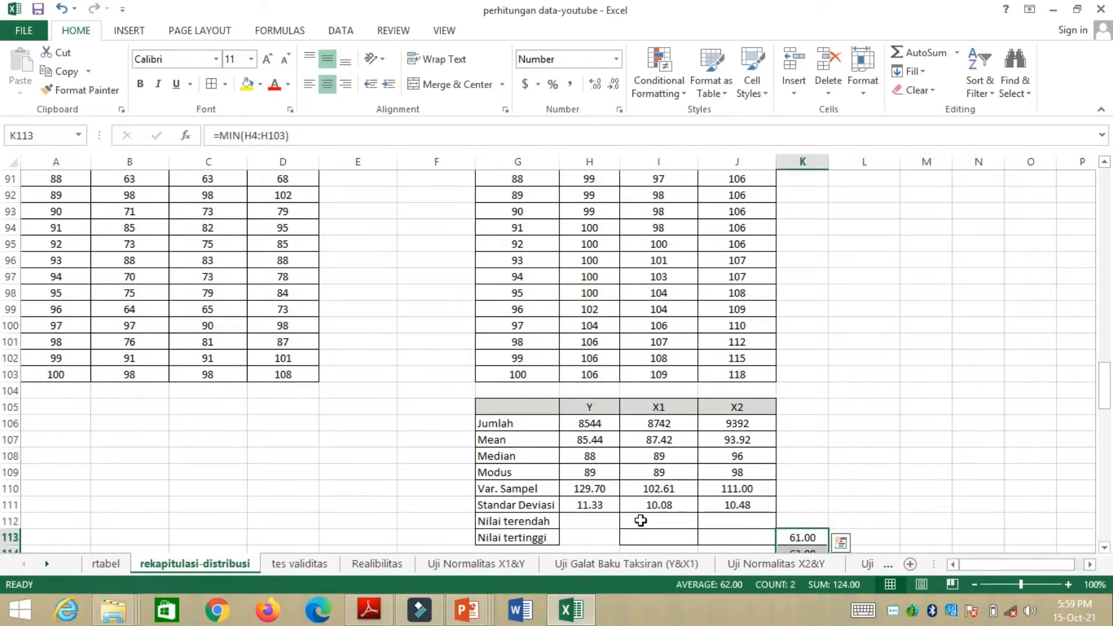
pyautogui.hotkey('ctrl', 'z')
pyautogui.hotkey('ctrl', 'z')
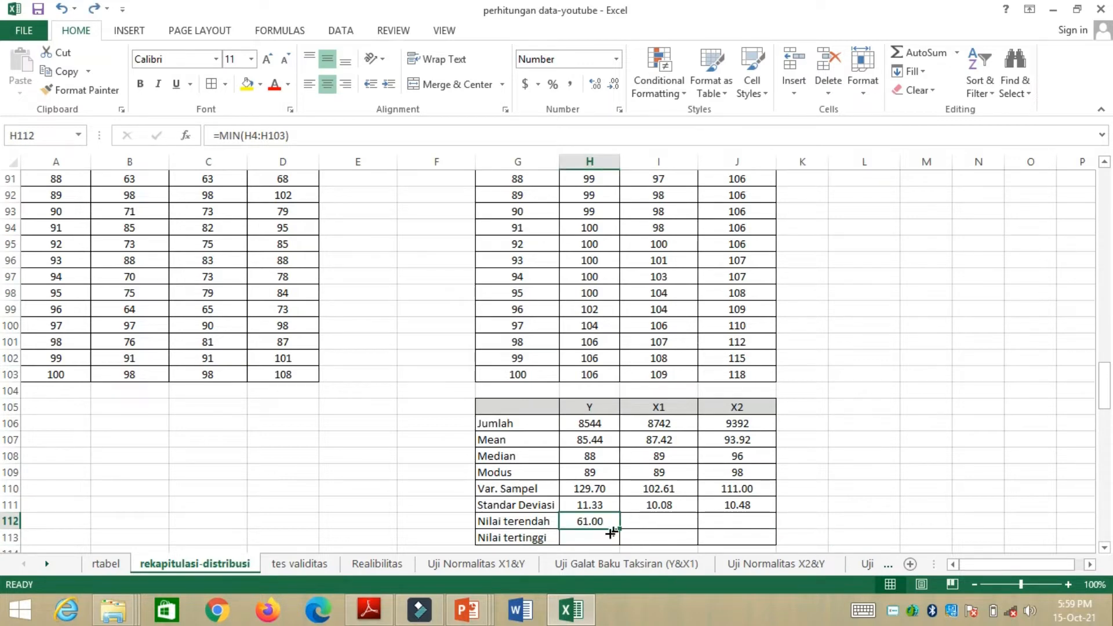
# - Extend the Nilai terendah formula from H112 across the X1 and X2 columns (I112:J112)
pyautogui.moveTo(622, 527); pyautogui.dragTo(768, 524)
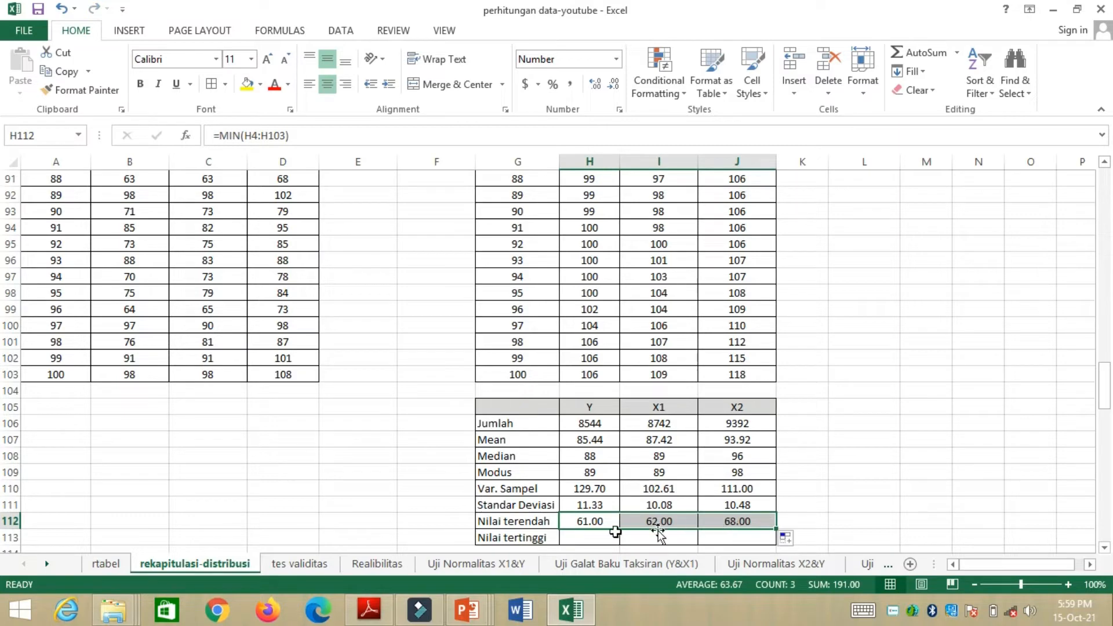
# - Calculate the Nilai tertinggi of the sorted Y values in H113 with a MAX formula over H4:H103
pyautogui.click(586, 536)
pyautogui.write('=m')
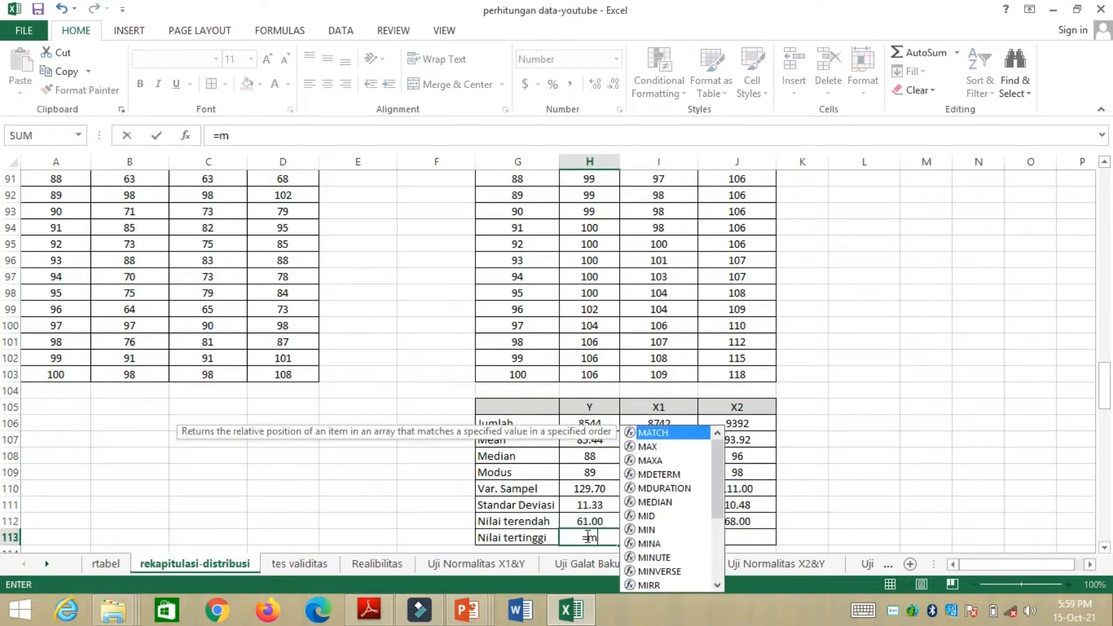
pyautogui.write('ax(')
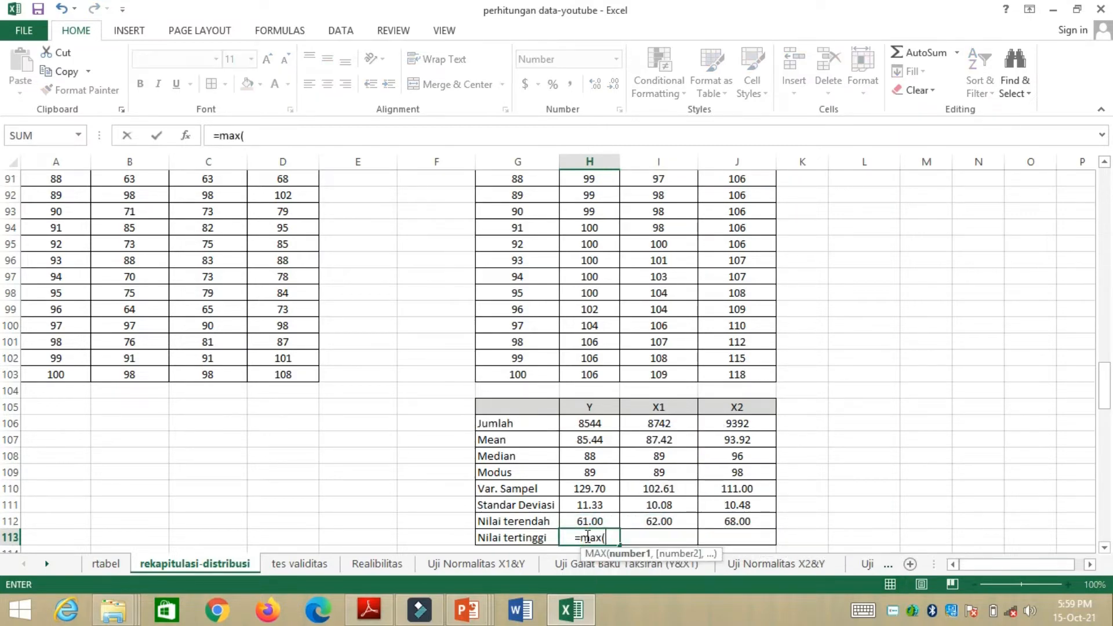
pyautogui.click(589, 374)
pyautogui.hotkey('ctrl', 'shift', 'Up')
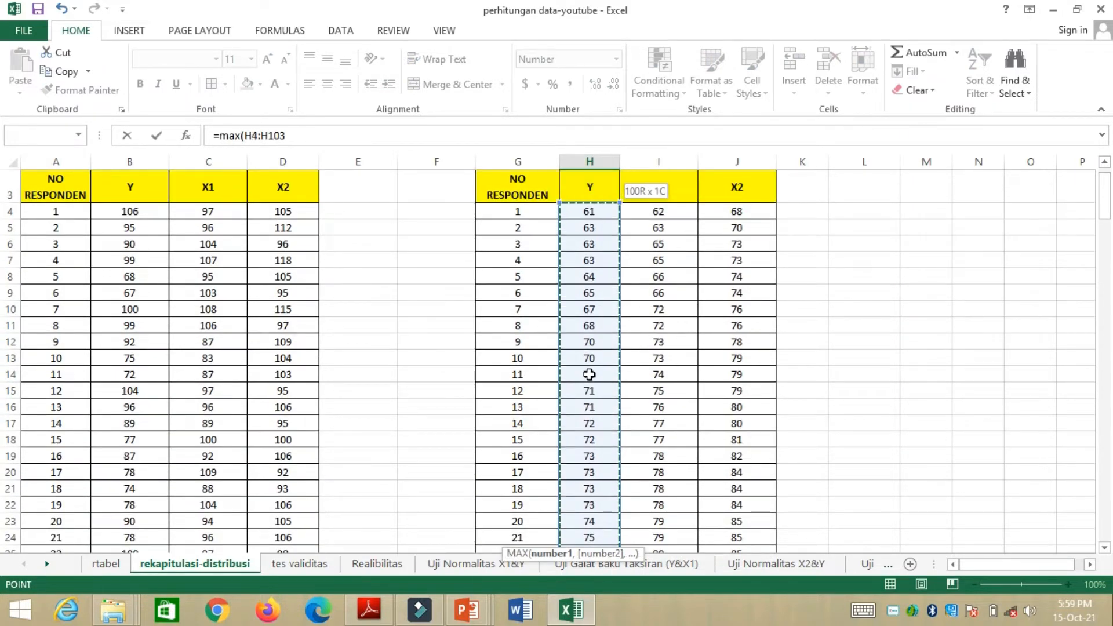
pyautogui.write(')')
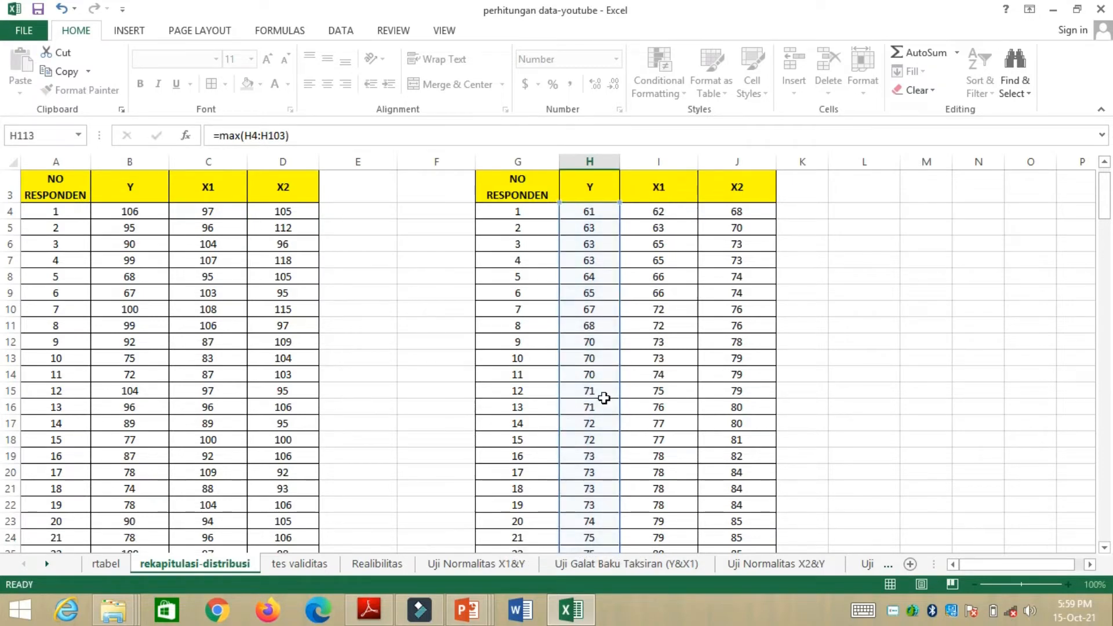
pyautogui.press('Return')
# - Extend the Nilai tertinggi formula from H113 across the X1 and X2 columns (I113:J113)
pyautogui.click(598, 518)
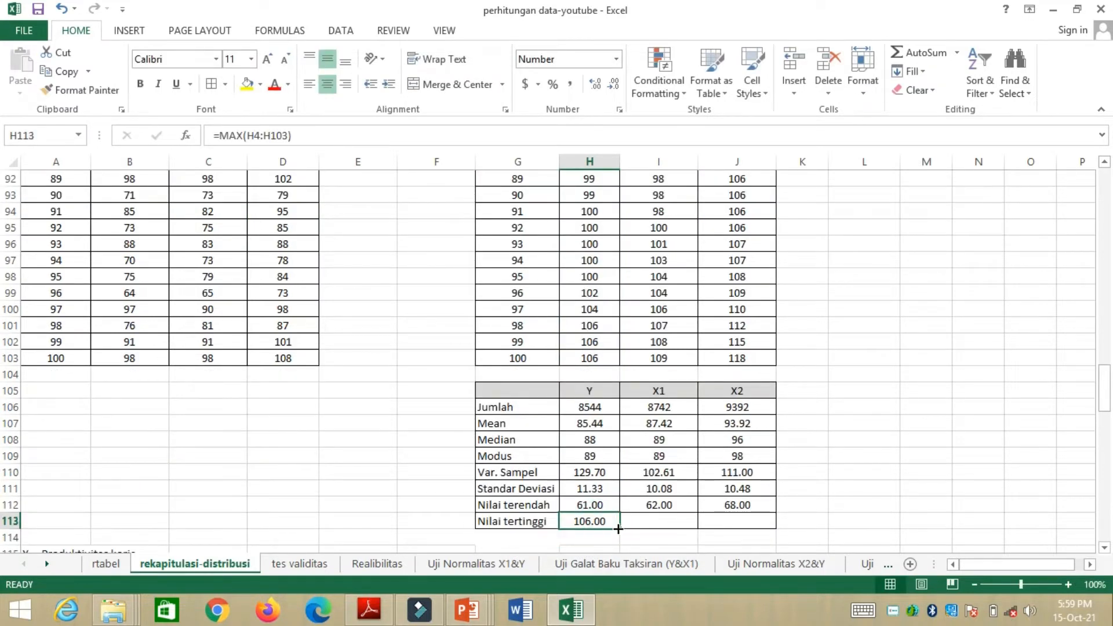
pyautogui.moveTo(617, 529); pyautogui.dragTo(756, 523)
pyautogui.hotkey('ctrl', 'z')
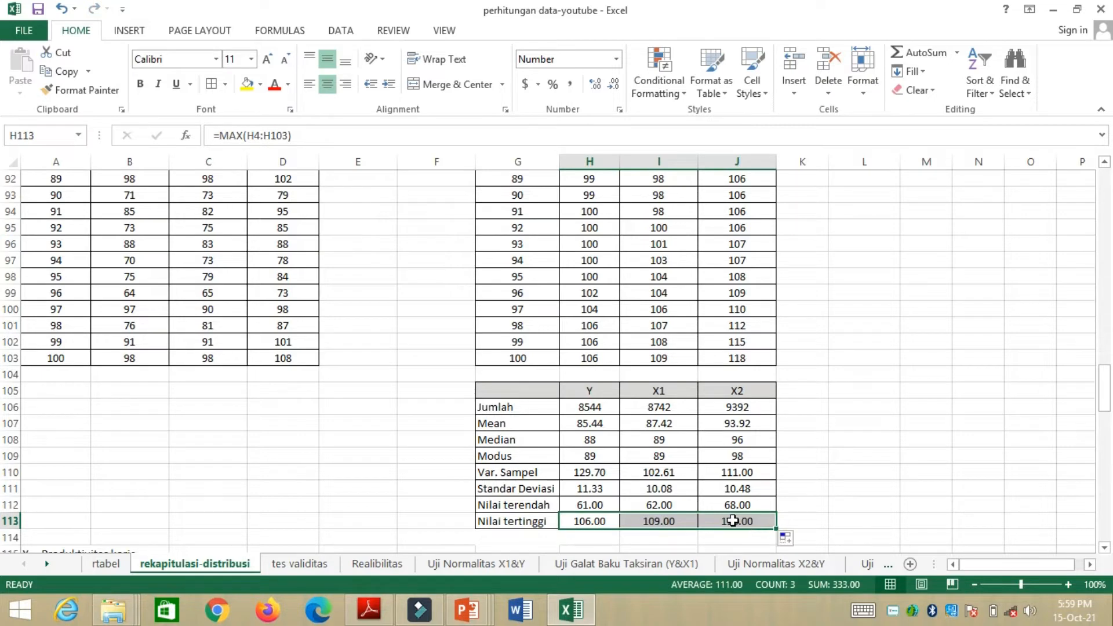
pyautogui.click(947, 422)
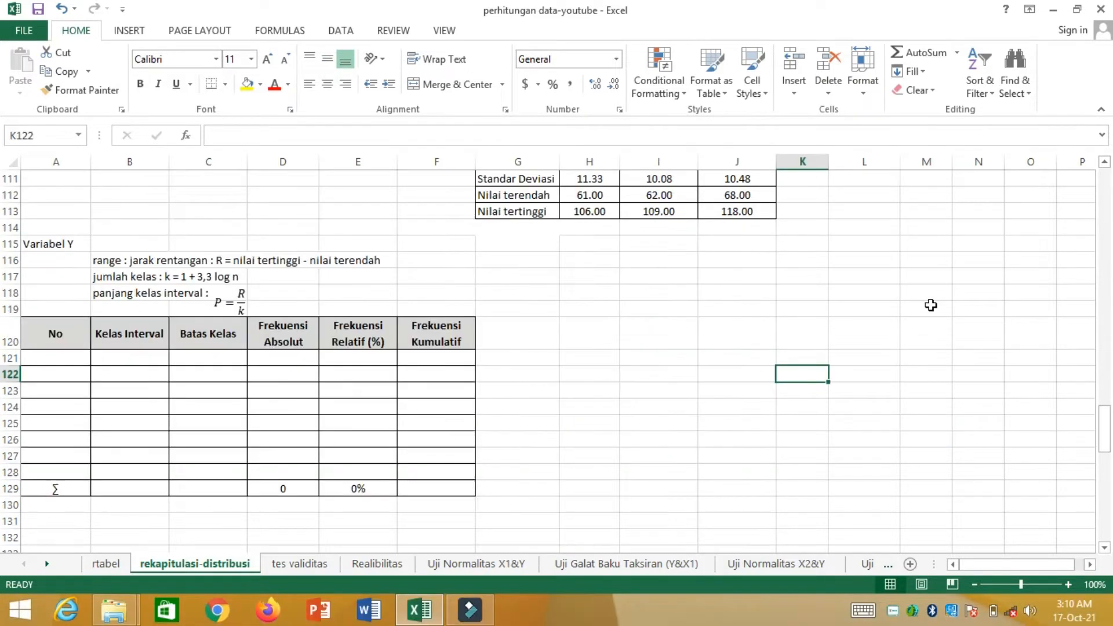
# - Calculate the range of Variabel Y in F116 as Nilai tertinggi minus Nilai terendah, using =H113-H112
pyautogui.moveTo(1106, 432); pyautogui.dragTo(1105, 417)
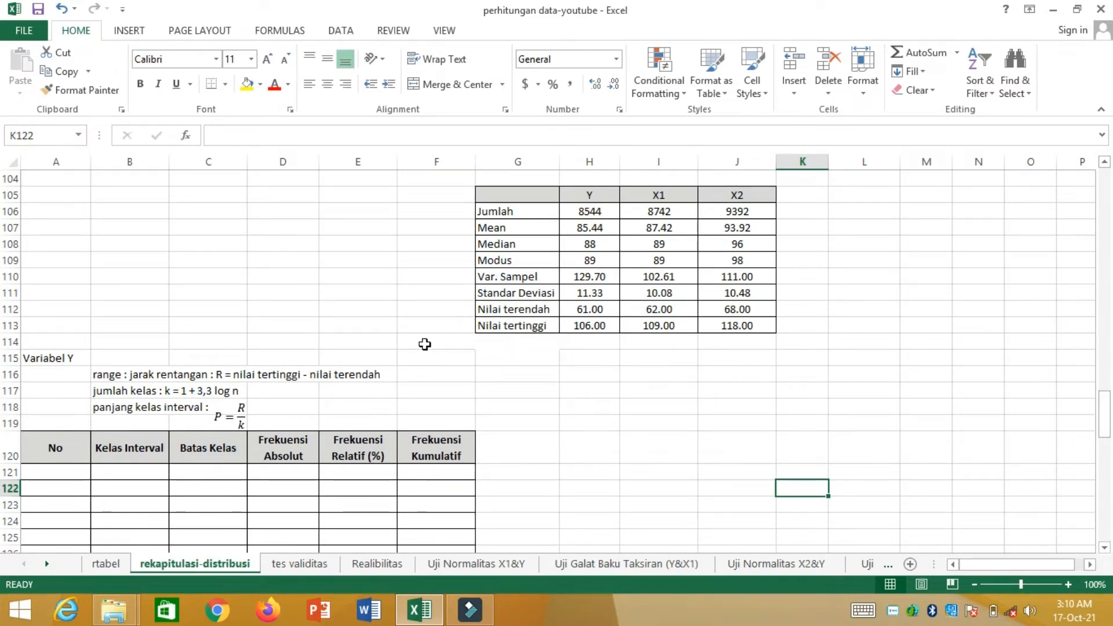
pyautogui.click(118, 374)
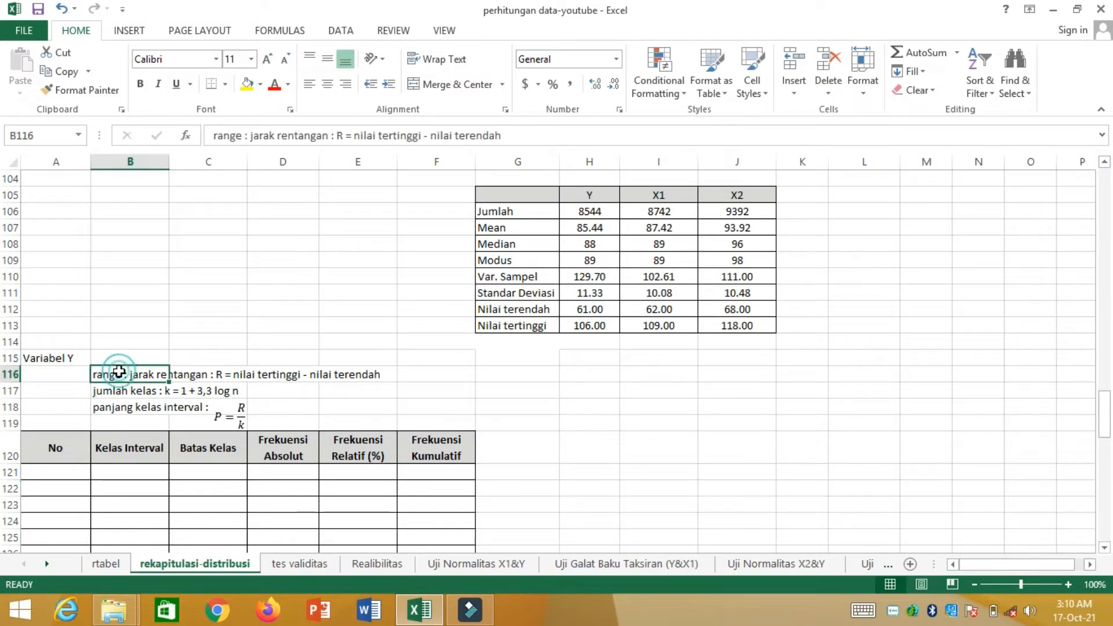
pyautogui.click(444, 371)
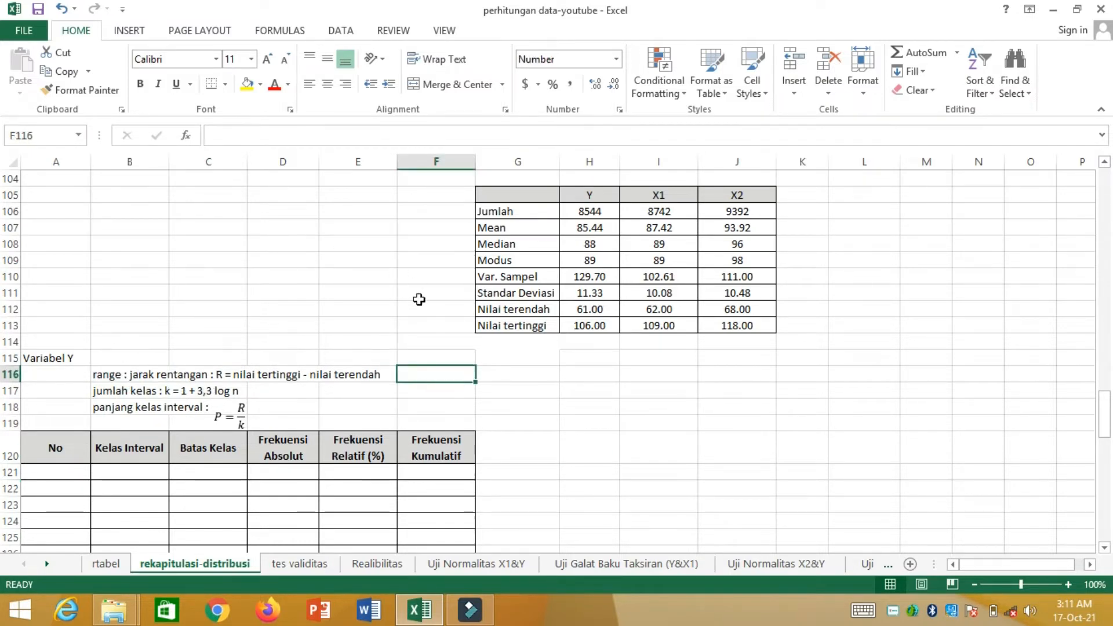
pyautogui.write('=')
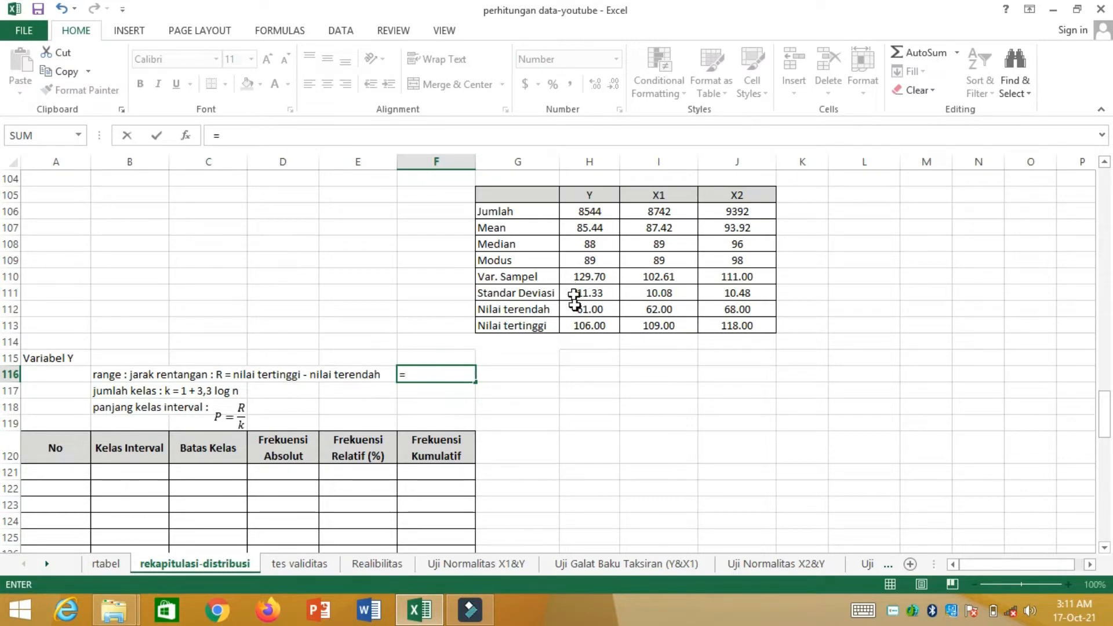
pyautogui.click(586, 328)
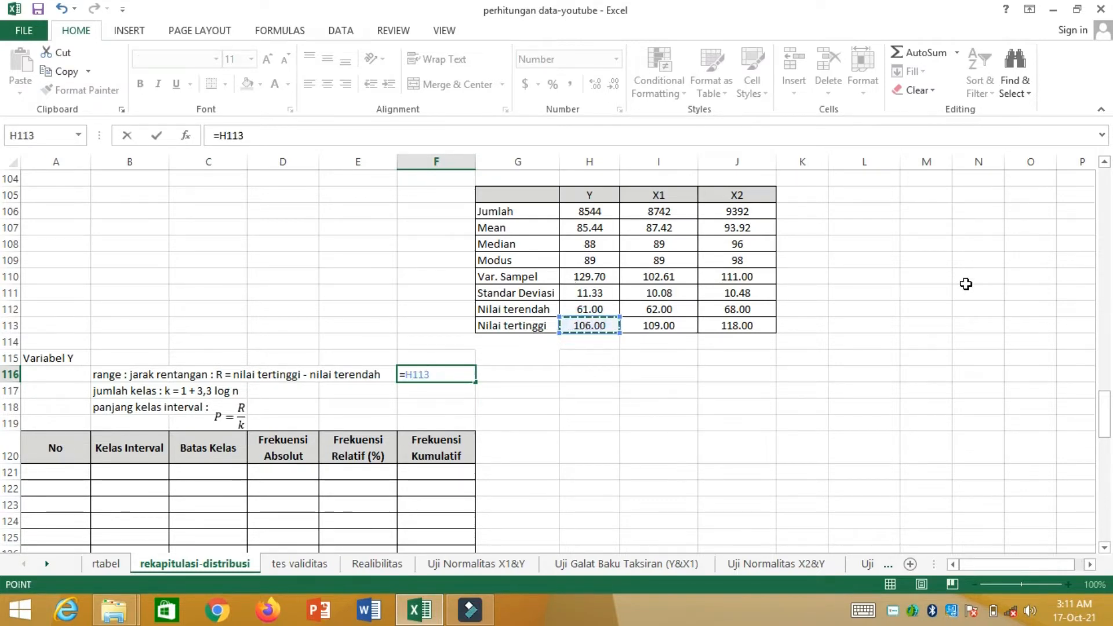
pyautogui.write('-')
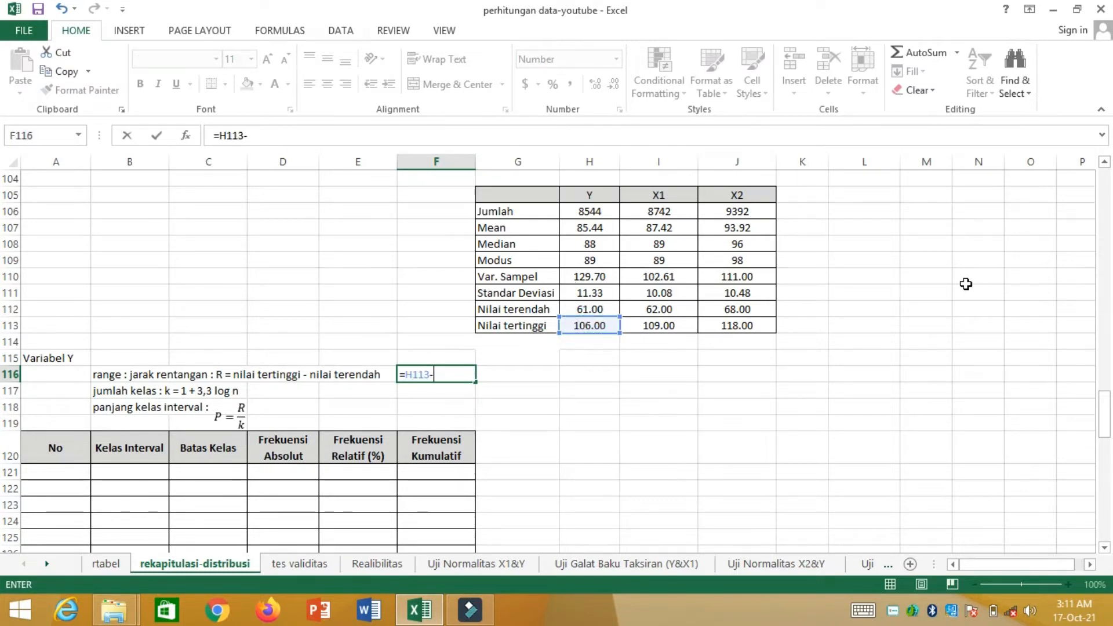
pyautogui.click(575, 310)
pyautogui.press('Return')
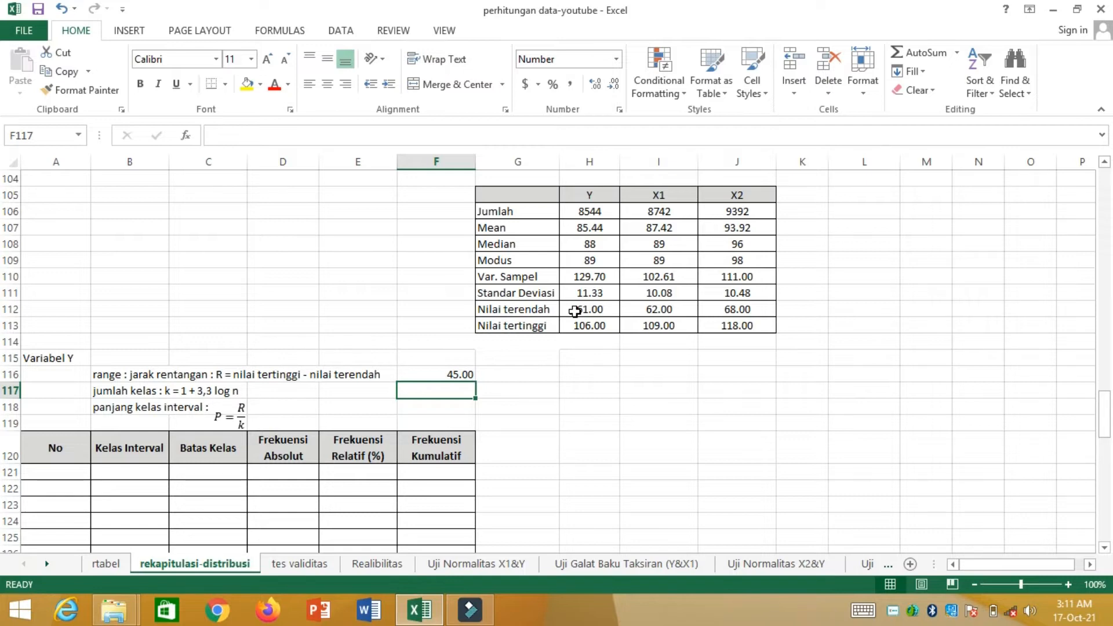
# - Calculate the jumlah kelas of Variabel Y in F117 with the formula =1+(3.3*(LOG(100)))
pyautogui.write('=1')
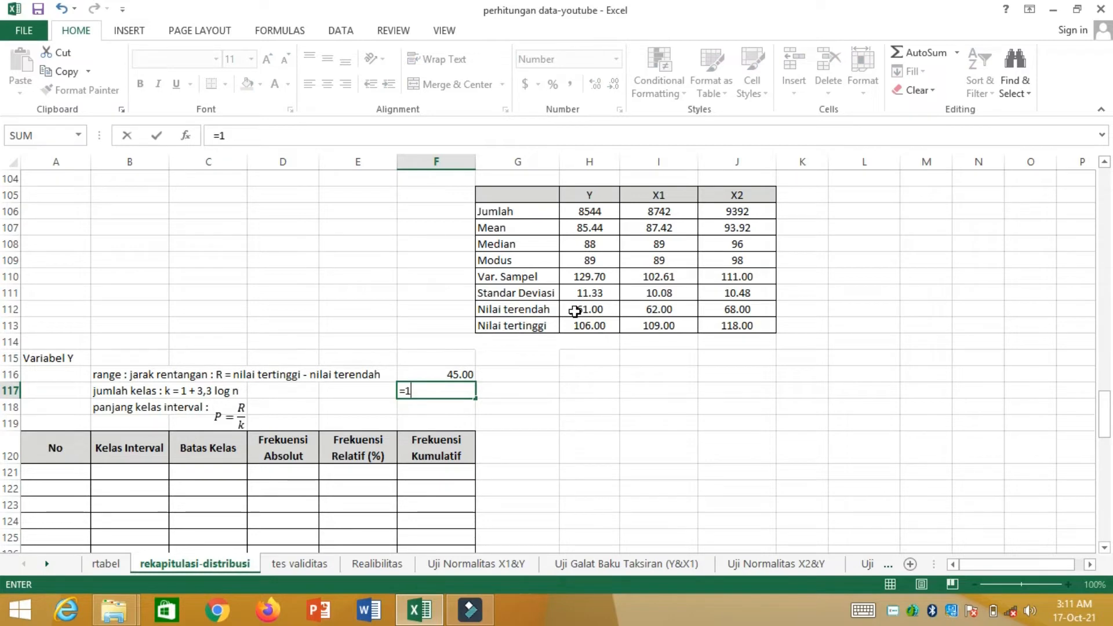
pyautogui.write('+(3.3')
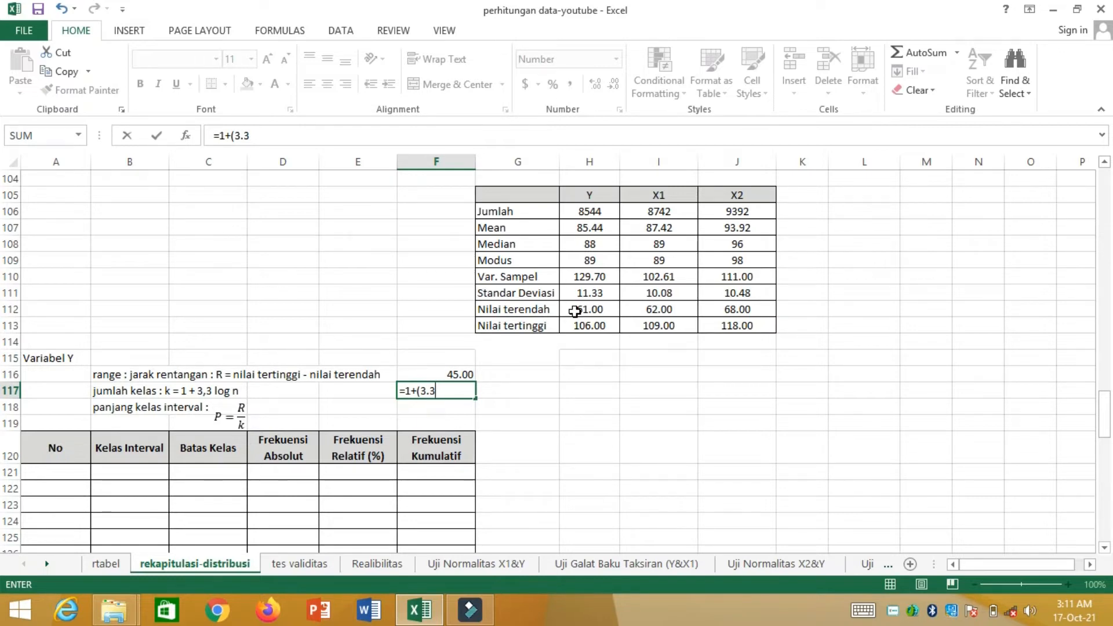
pyautogui.write('*(lo')
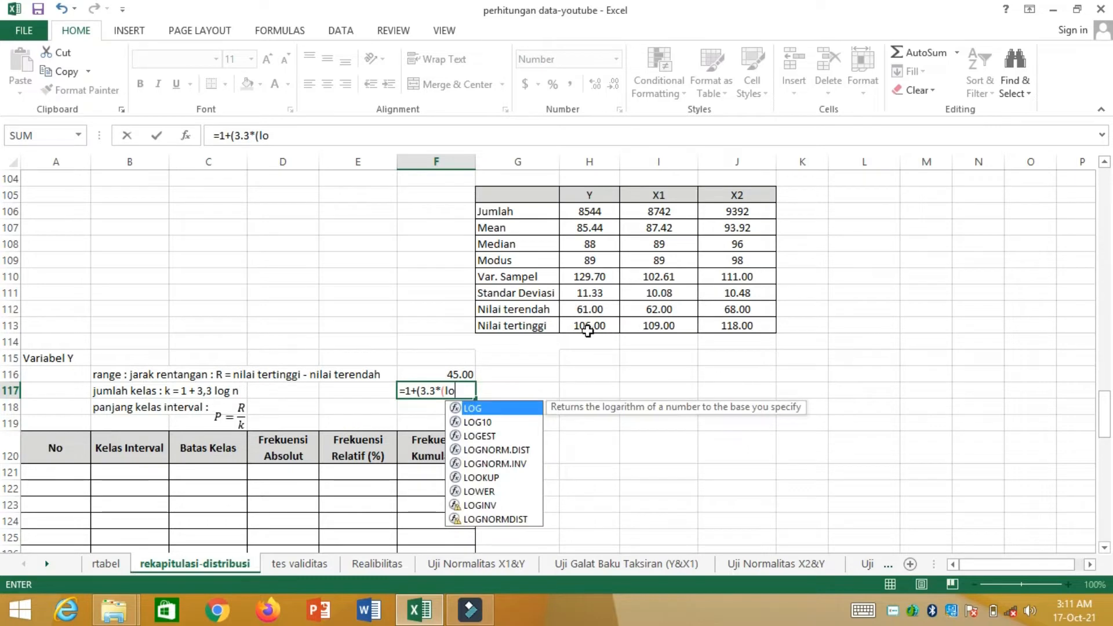
pyautogui.doubleClick(481, 409)
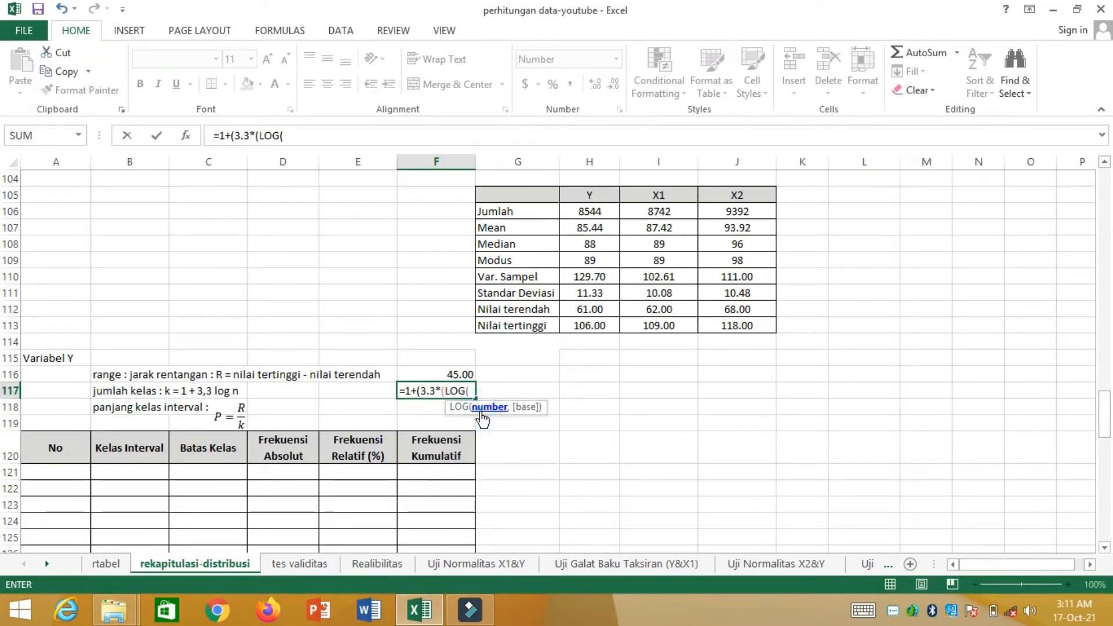
pyautogui.write('100)))')
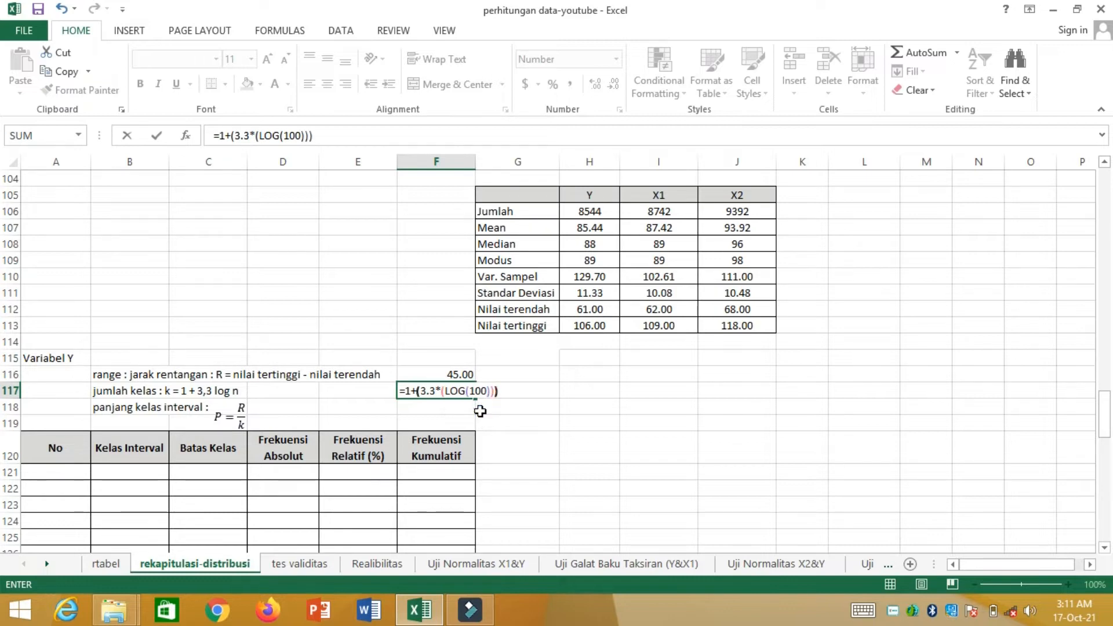
pyautogui.press('Return')
pyautogui.press('Up')
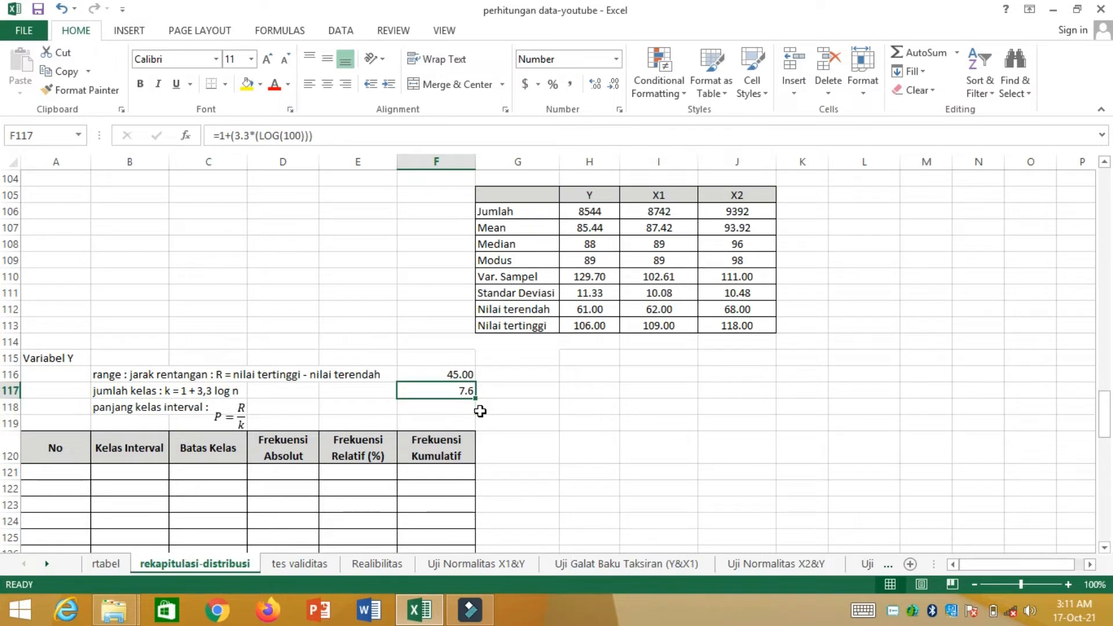
# - Calculate the panjang kelas interval of Variabel Y in F118 by dividing the range by the jumlah kelas, using =F116/F117
pyautogui.click(431, 408)
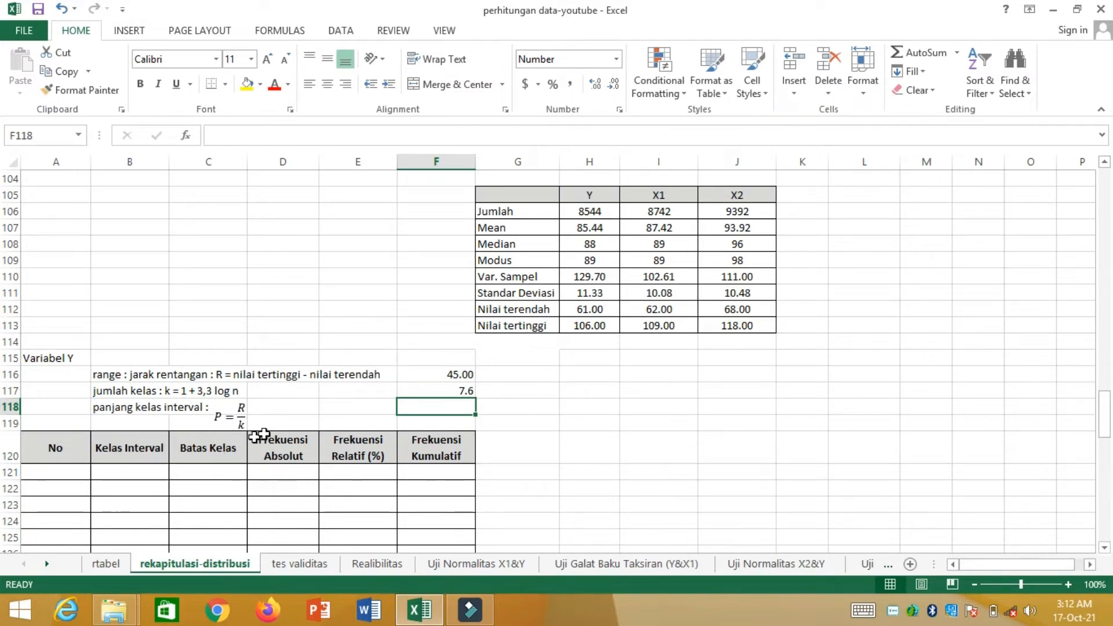
pyautogui.write('=')
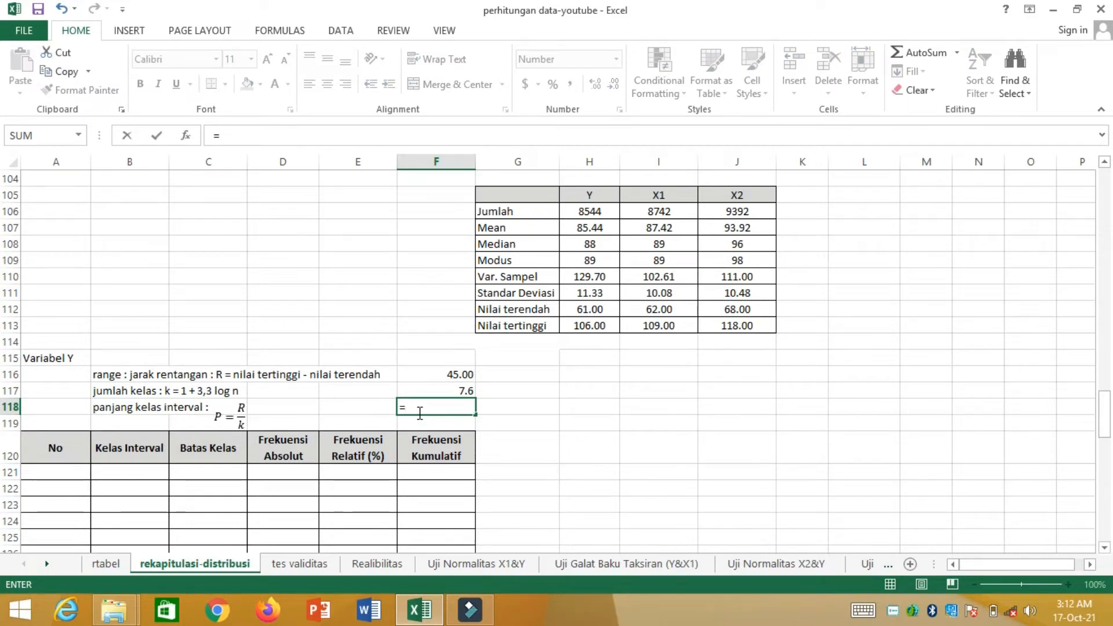
pyautogui.click(459, 375)
pyautogui.write('/')
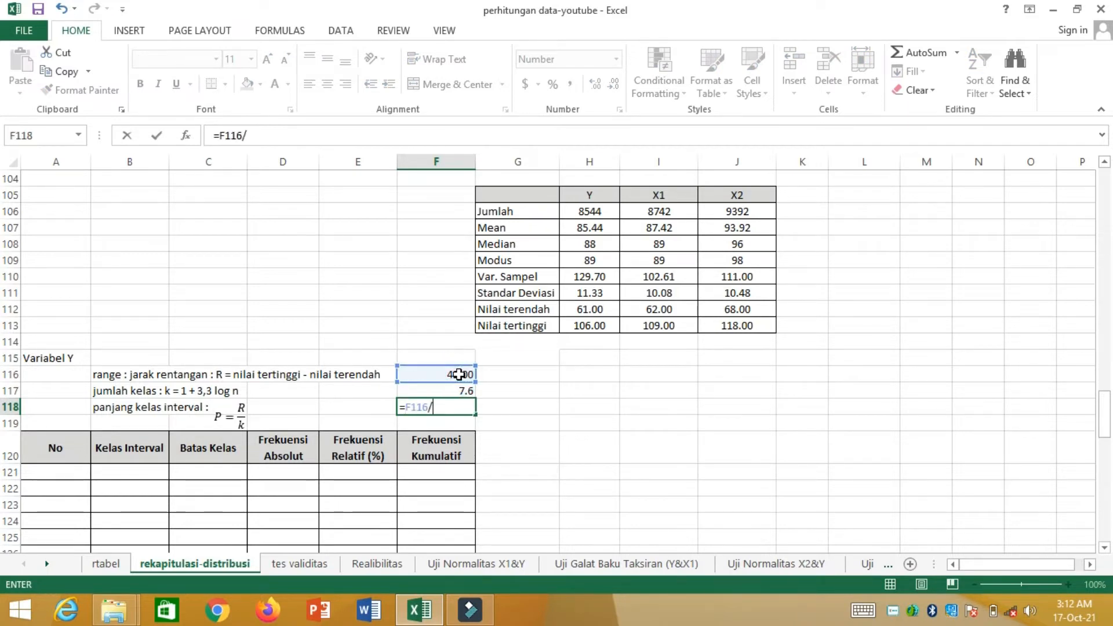
pyautogui.click(434, 392)
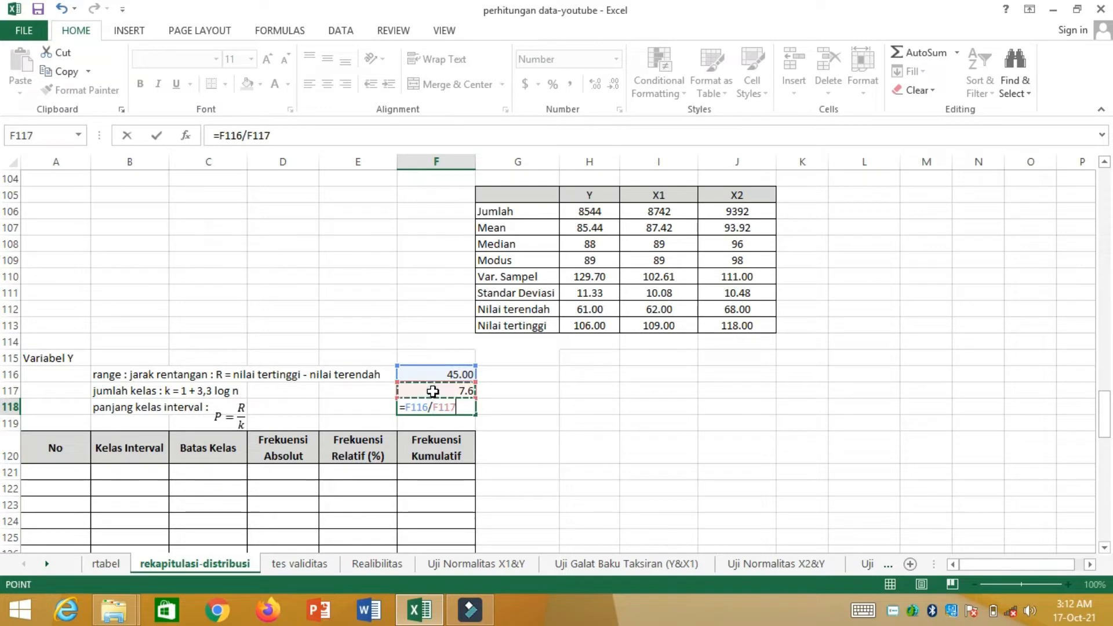
pyautogui.press('Return')
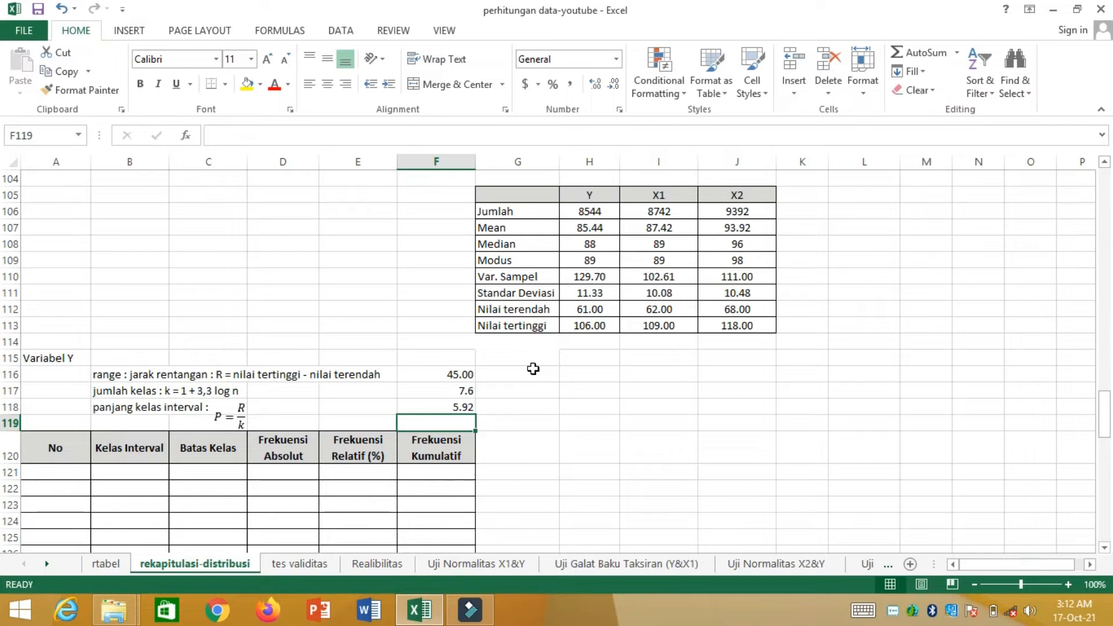
# - Enter the rounded panjang kelas interval 6 in G118 and the rounded jumlah kelas 8 in G117
pyautogui.press('Up')
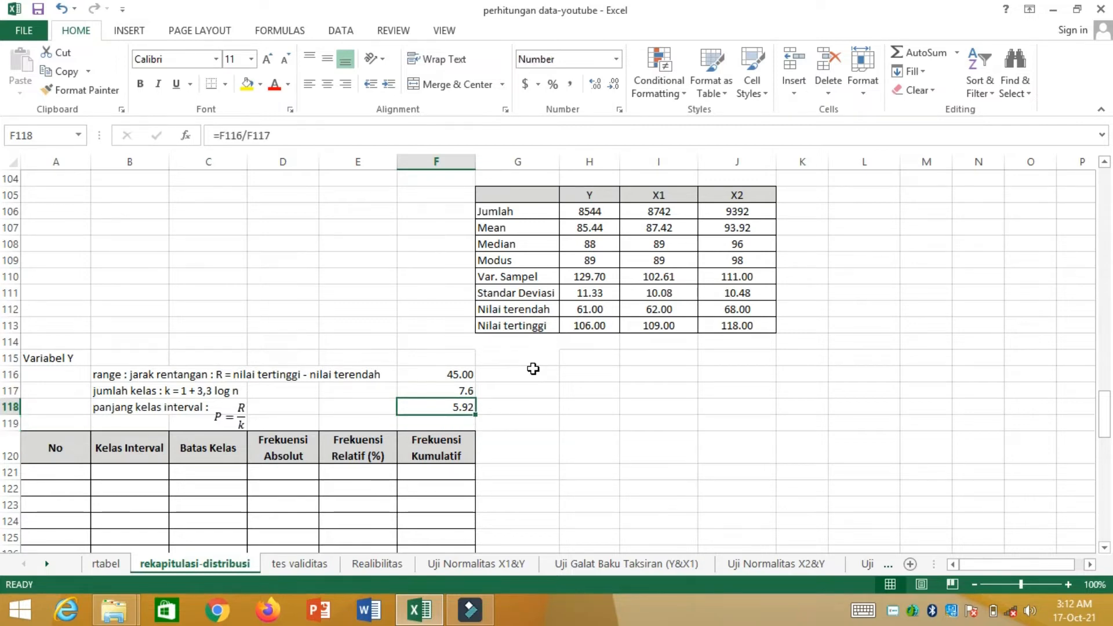
pyautogui.press('Right')
pyautogui.write('6')
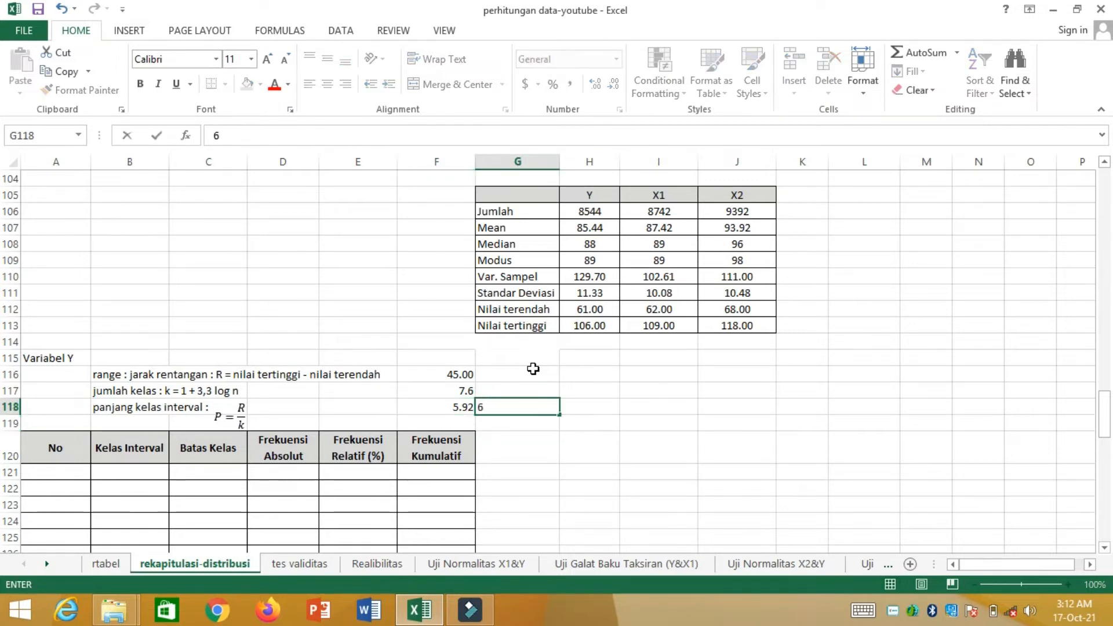
pyautogui.press('Up')
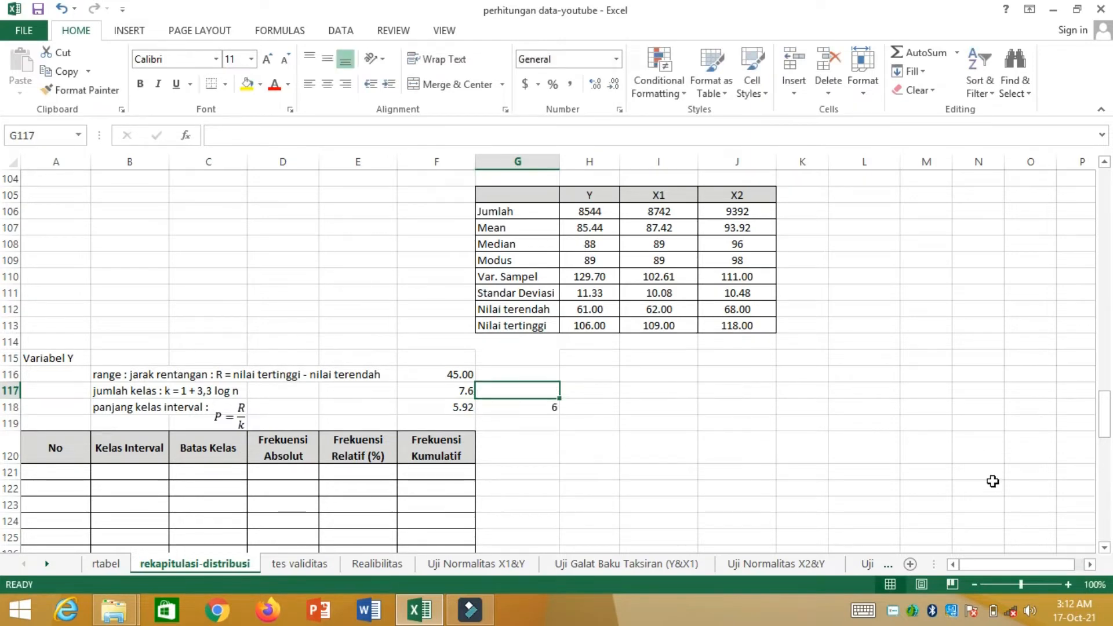
pyautogui.moveTo(1104, 413); pyautogui.dragTo(1108, 418)
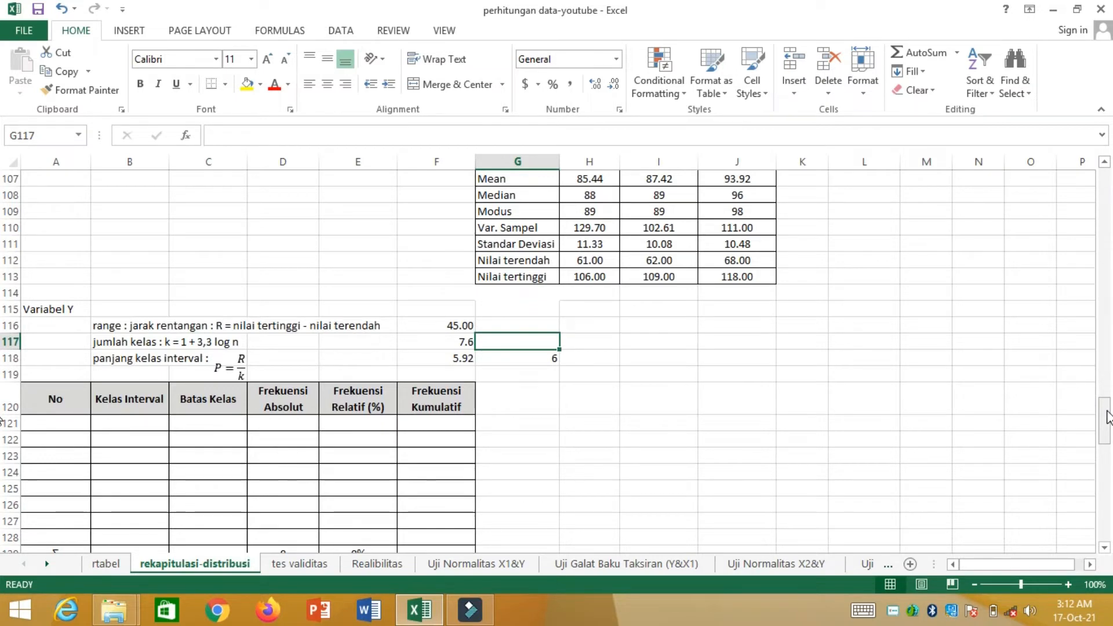
pyautogui.write('8')
pyautogui.press('Return')
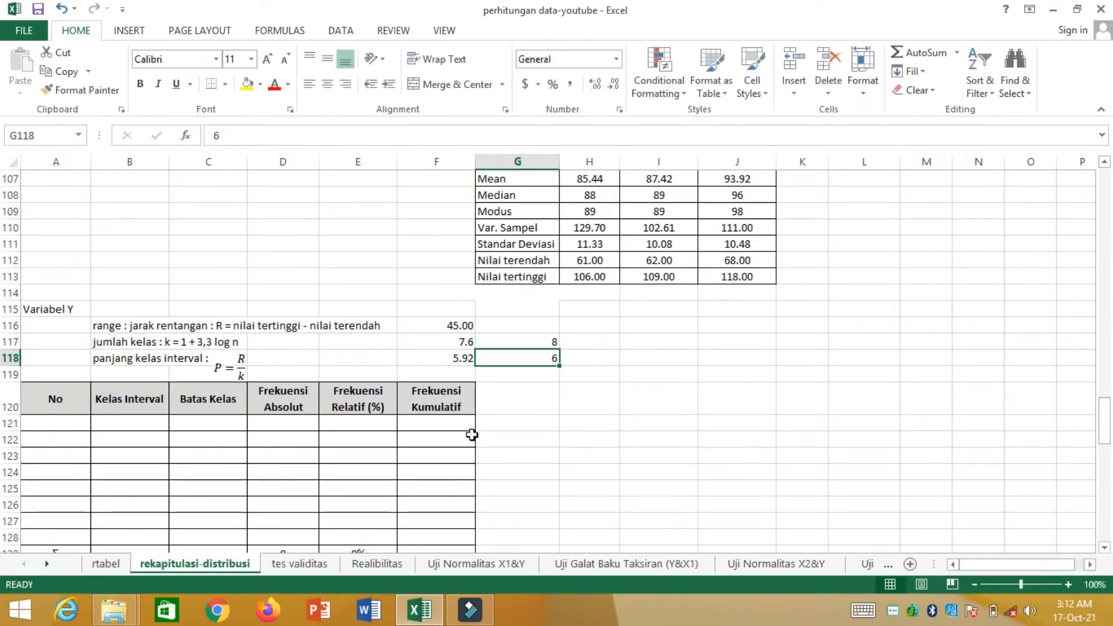
# - Enter 61 as the starting value of the first Kelas Interval in B121
pyautogui.click(126, 425)
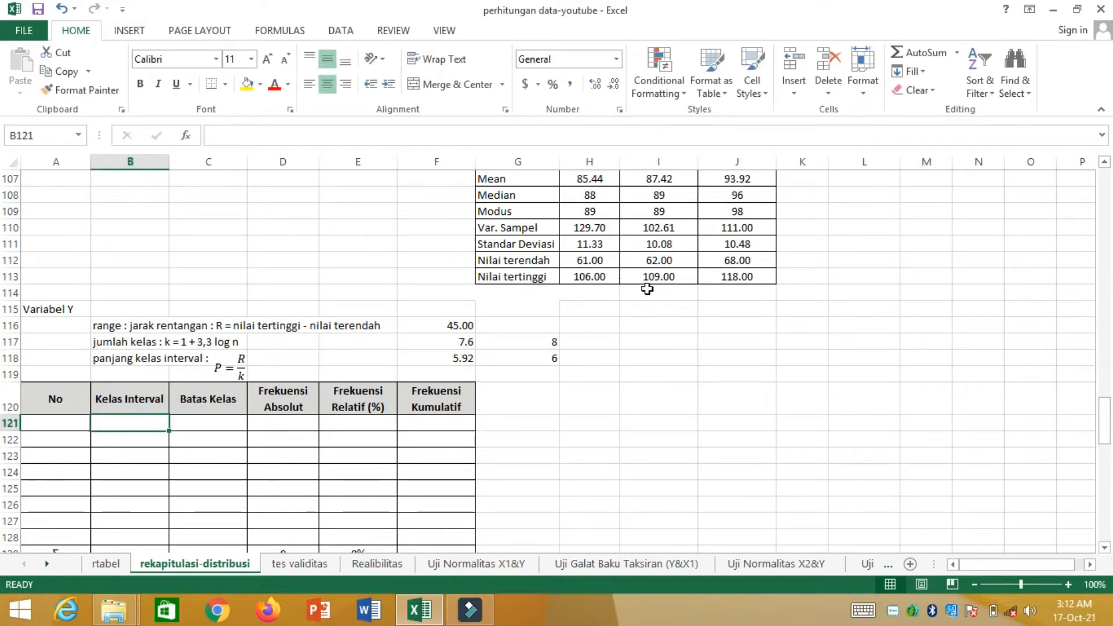
pyautogui.write('61')
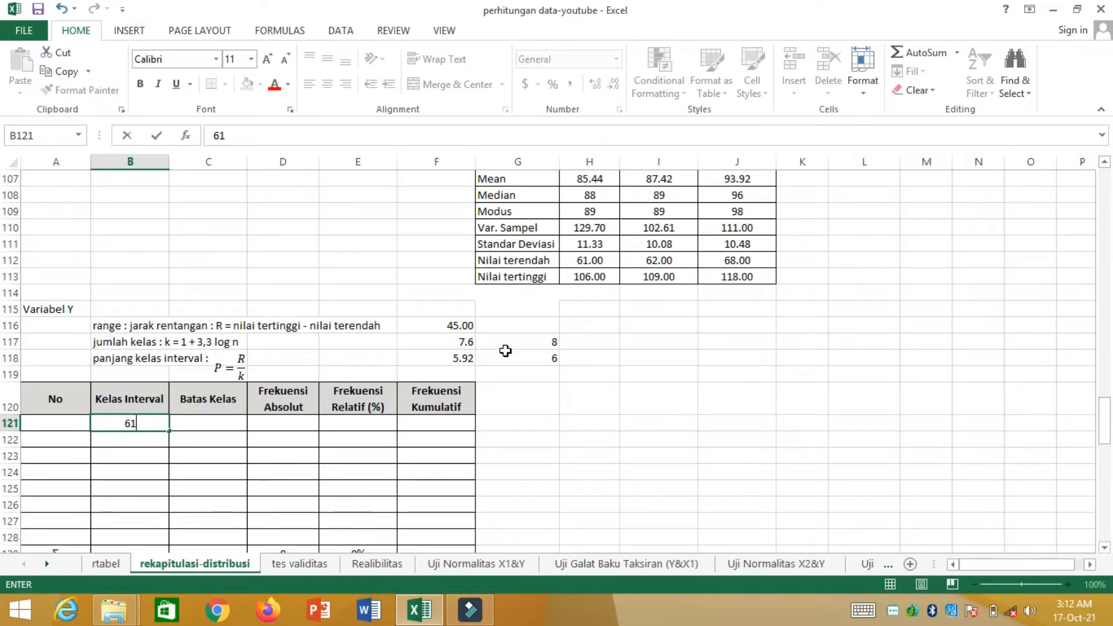
pyautogui.click(541, 392)
# - Number a helper row beside the frequency table from 1 to 6 across H121:M121
pyautogui.click(599, 419)
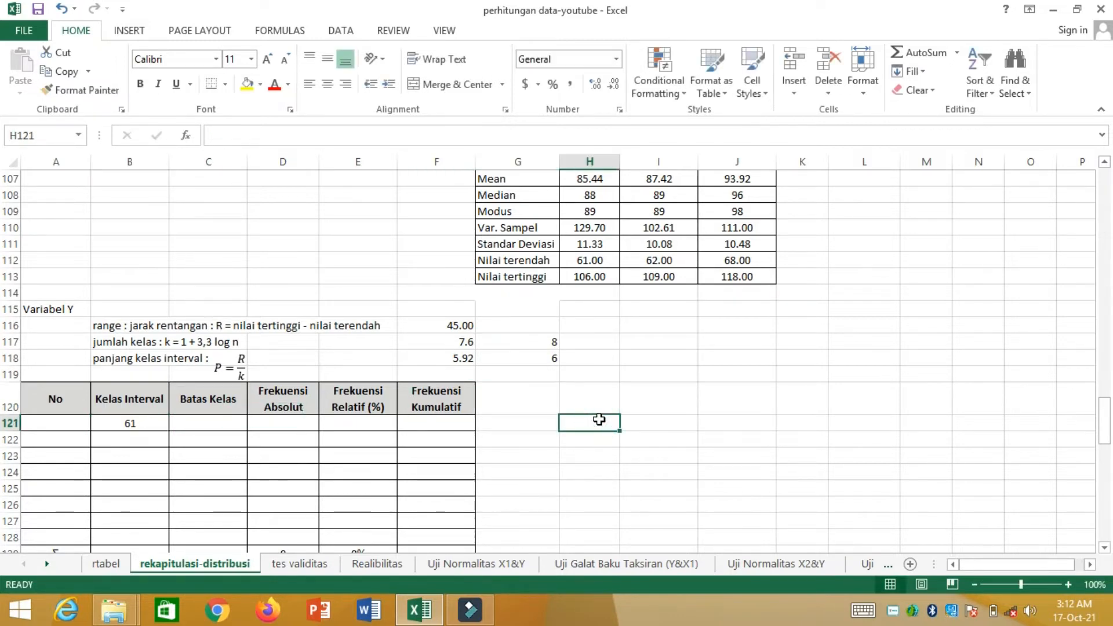
pyautogui.write('6\\')
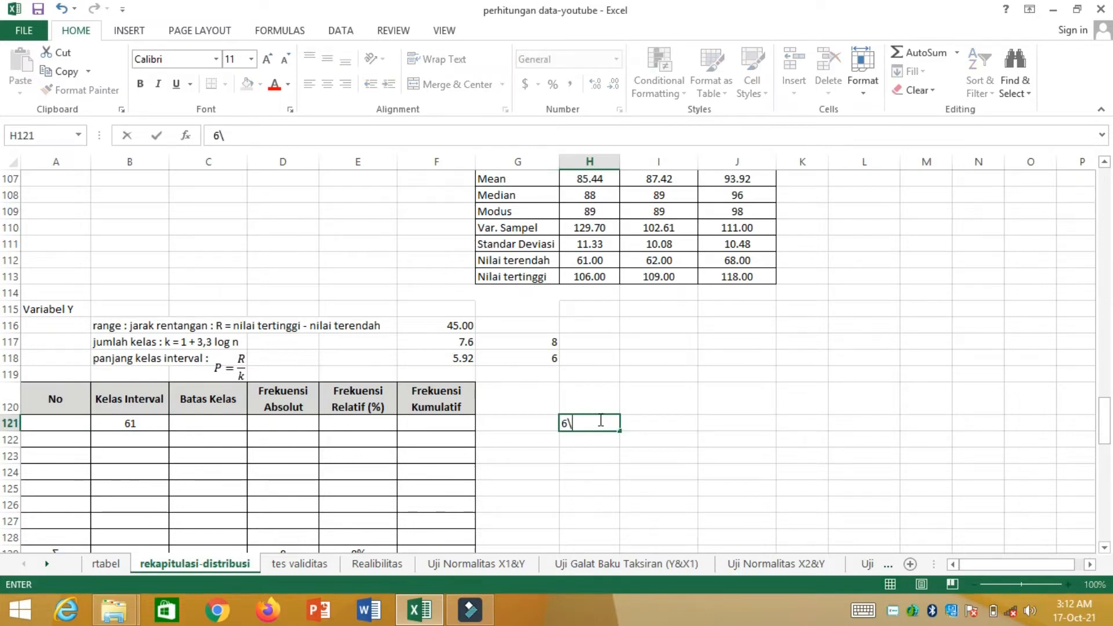
pyautogui.press('BackSpace')
pyautogui.press('BackSpace')
pyautogui.write('1')
pyautogui.press('Tab')
pyautogui.write('2')
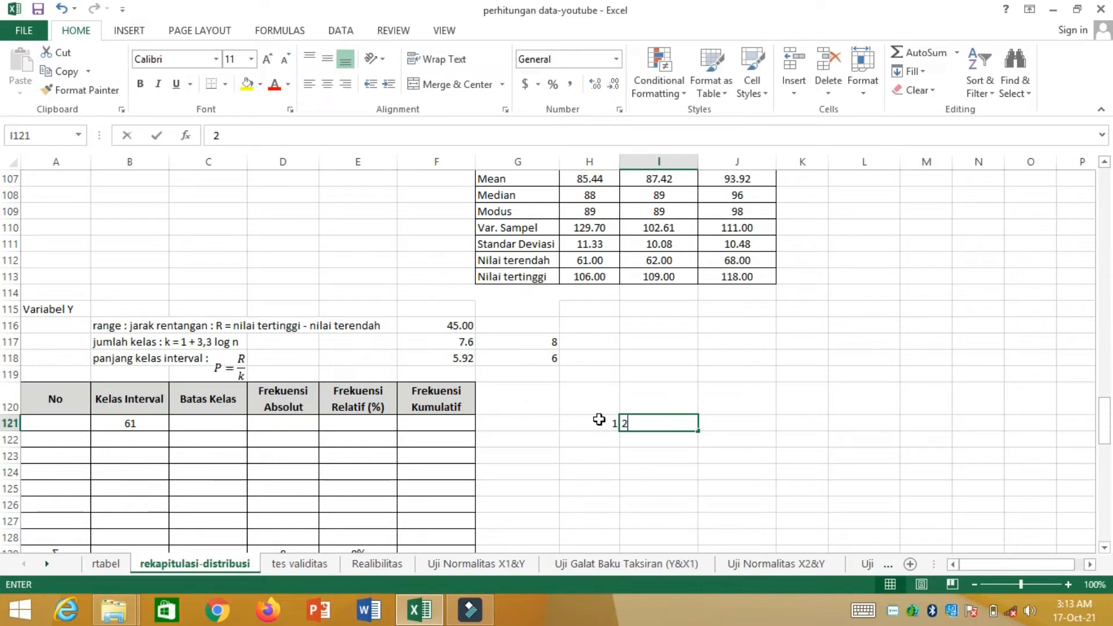
pyautogui.press('Tab')
pyautogui.write('3')
pyautogui.press('Tab')
pyautogui.write('4')
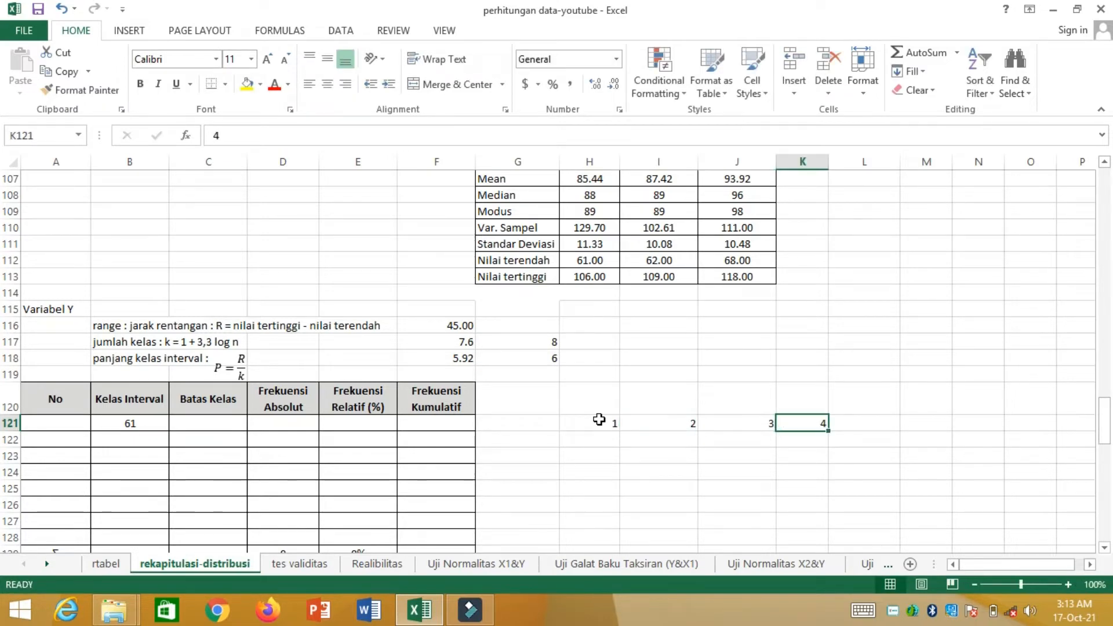
pyautogui.press('Tab')
pyautogui.write('5')
pyautogui.press('Tab')
pyautogui.press('Tab')
pyautogui.write('6')
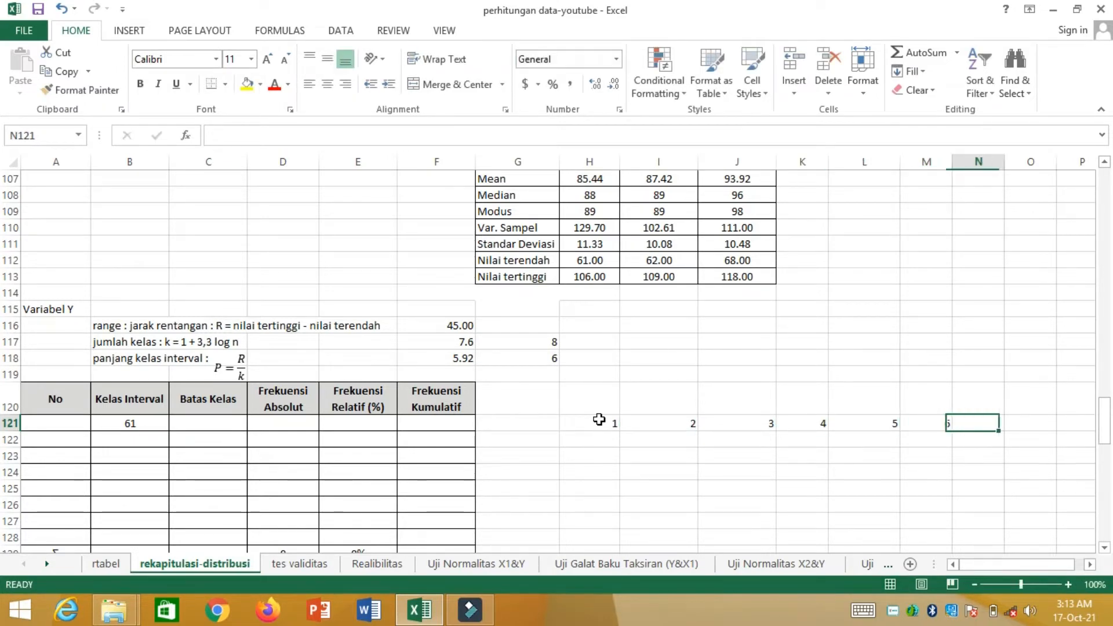
# - Fill H120:M120 above the helper numbers with the consecutive values 61 to 66
pyautogui.click(602, 412)
pyautogui.write('6')
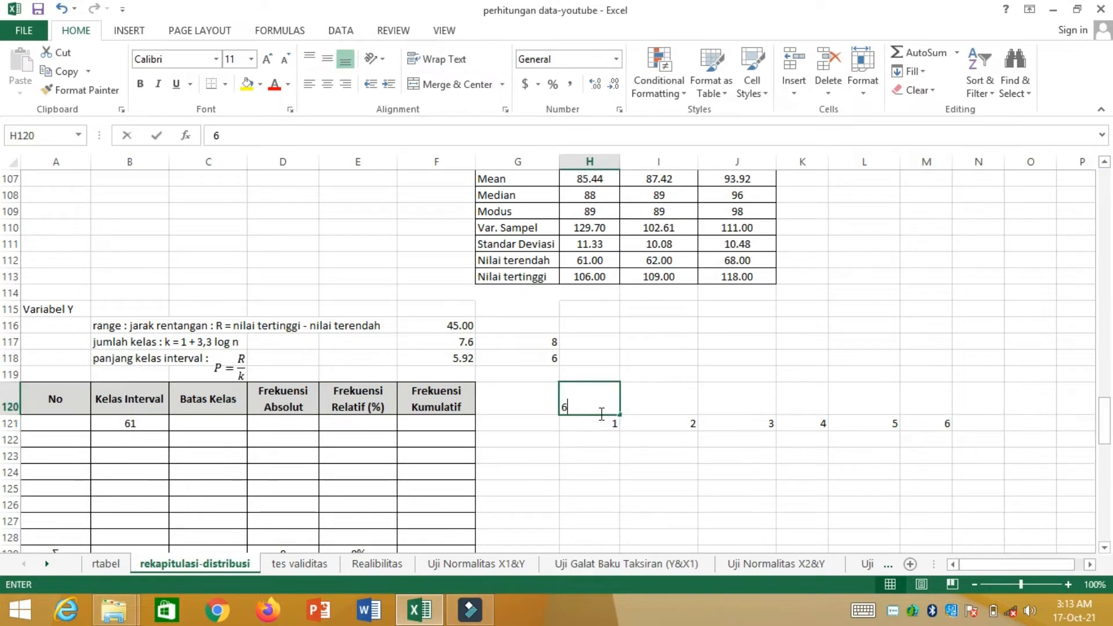
pyautogui.write('1')
pyautogui.press('Tab')
pyautogui.write('6')
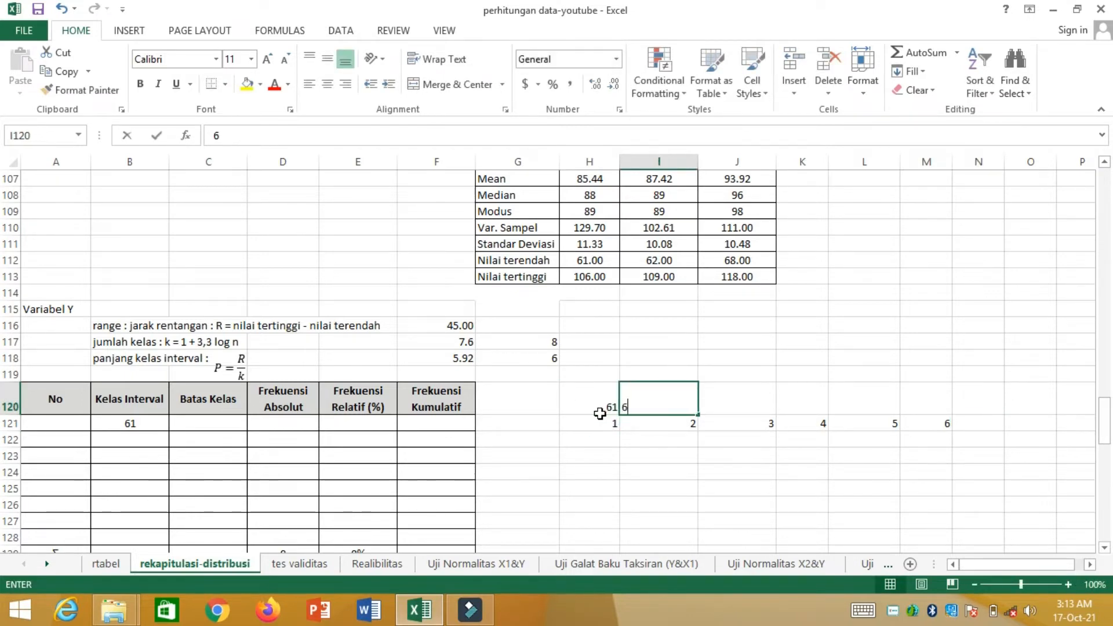
pyautogui.write('2')
pyautogui.press('Tab')
pyautogui.write('6')
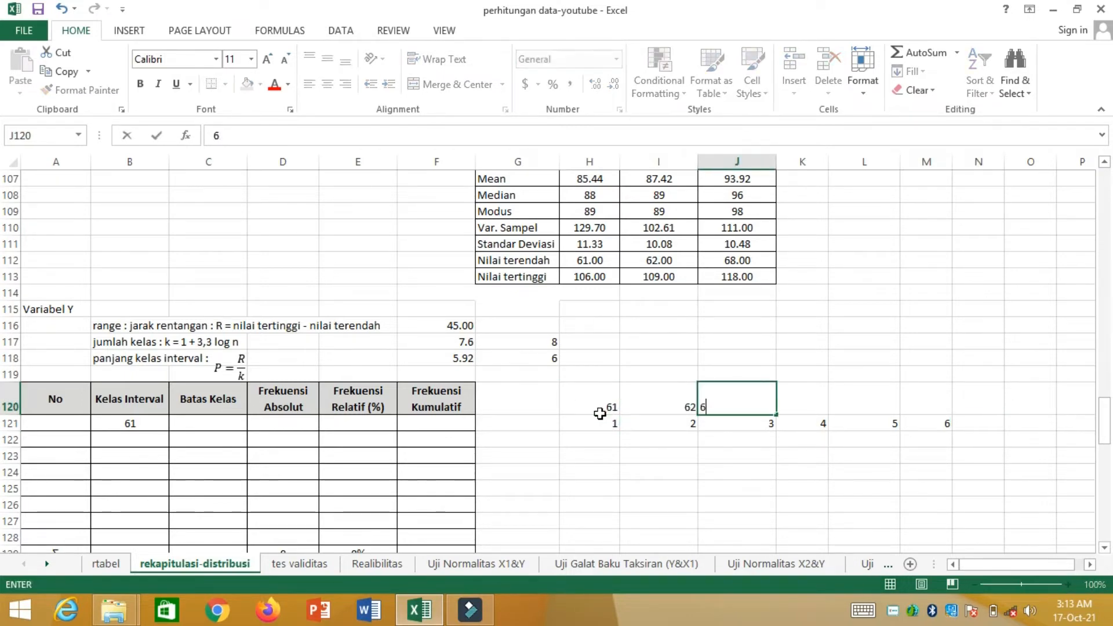
pyautogui.write('3')
pyautogui.press('Tab')
pyautogui.scroll(-1, 983, 346)
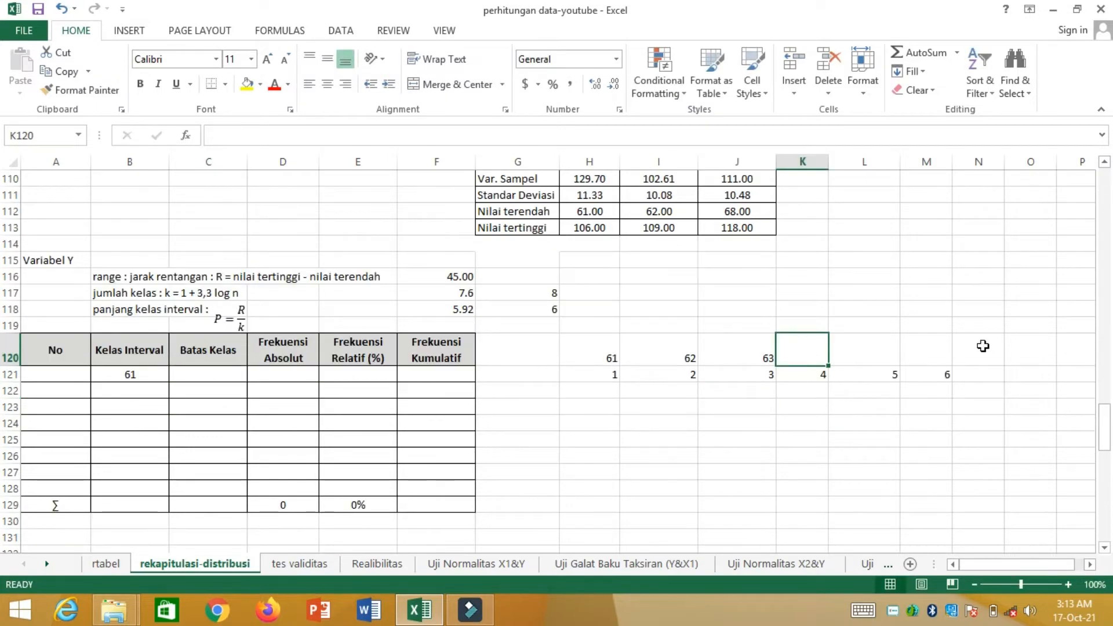
pyautogui.write('5')
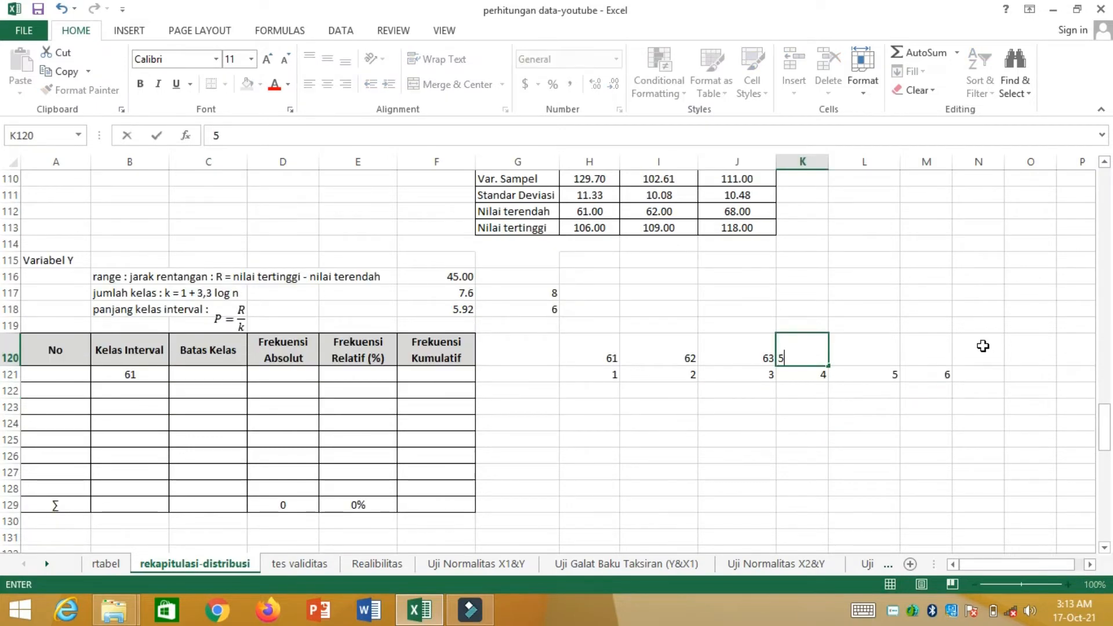
pyautogui.press('BackSpace')
pyautogui.write('64')
pyautogui.press('Tab')
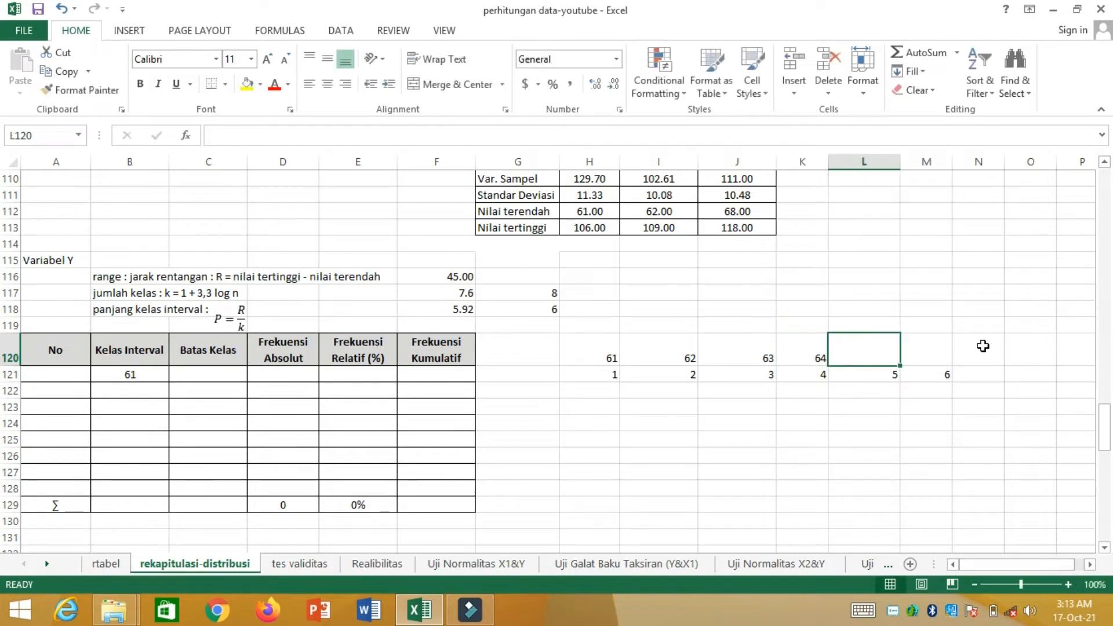
pyautogui.write('65')
pyautogui.press('Tab')
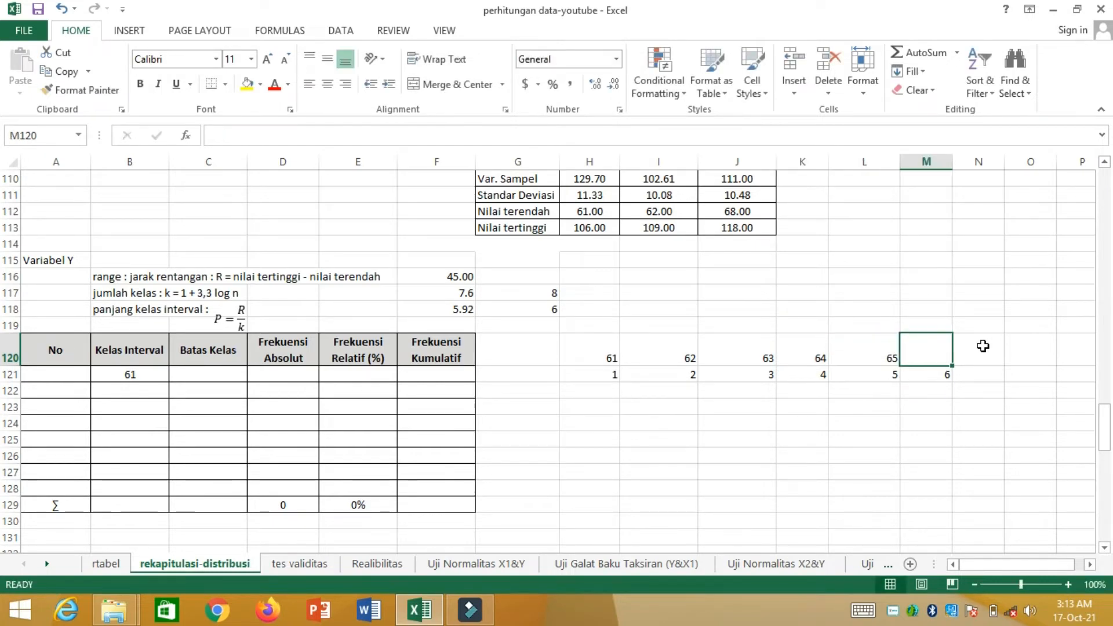
pyautogui.write('66')
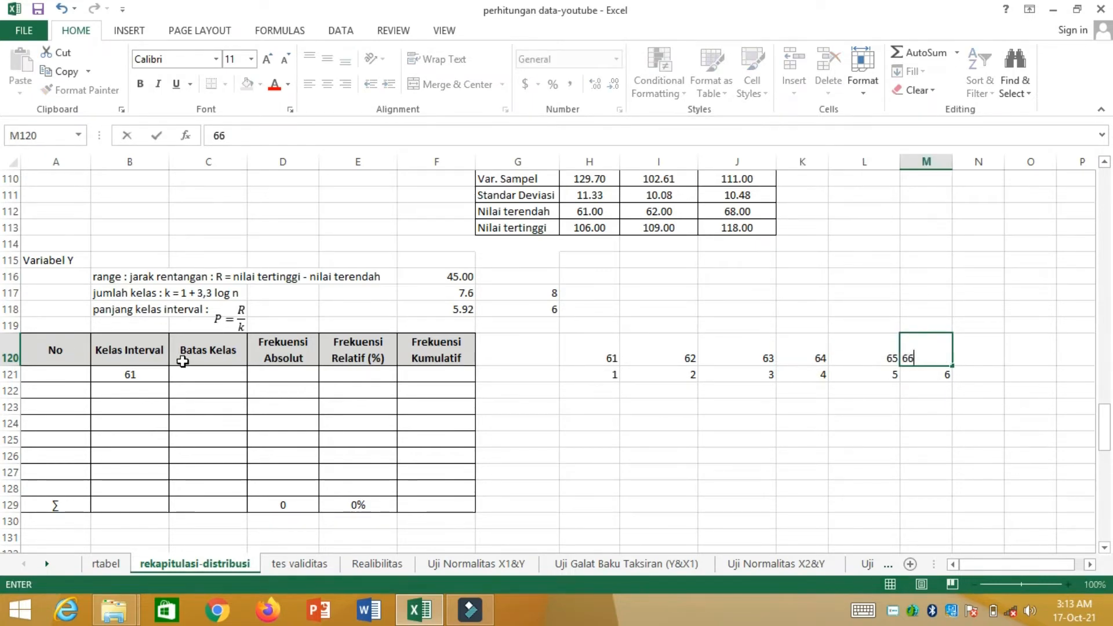
# - Complete the first Kelas Interval in B121 as 61-66
pyautogui.click(143, 377)
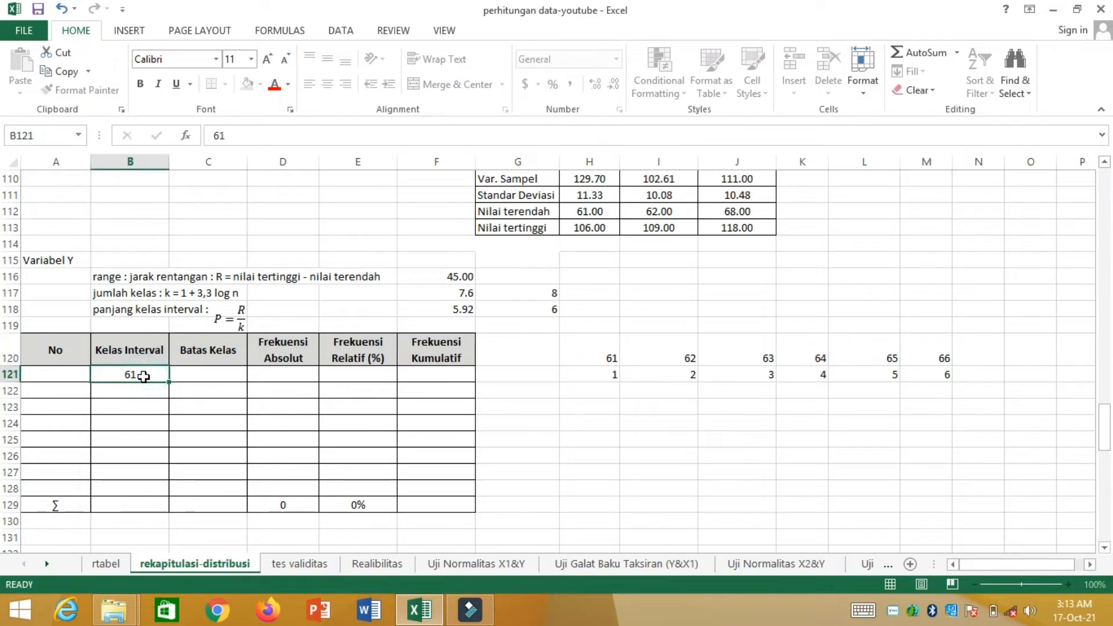
pyautogui.doubleClick(145, 376)
pyautogui.click(145, 377)
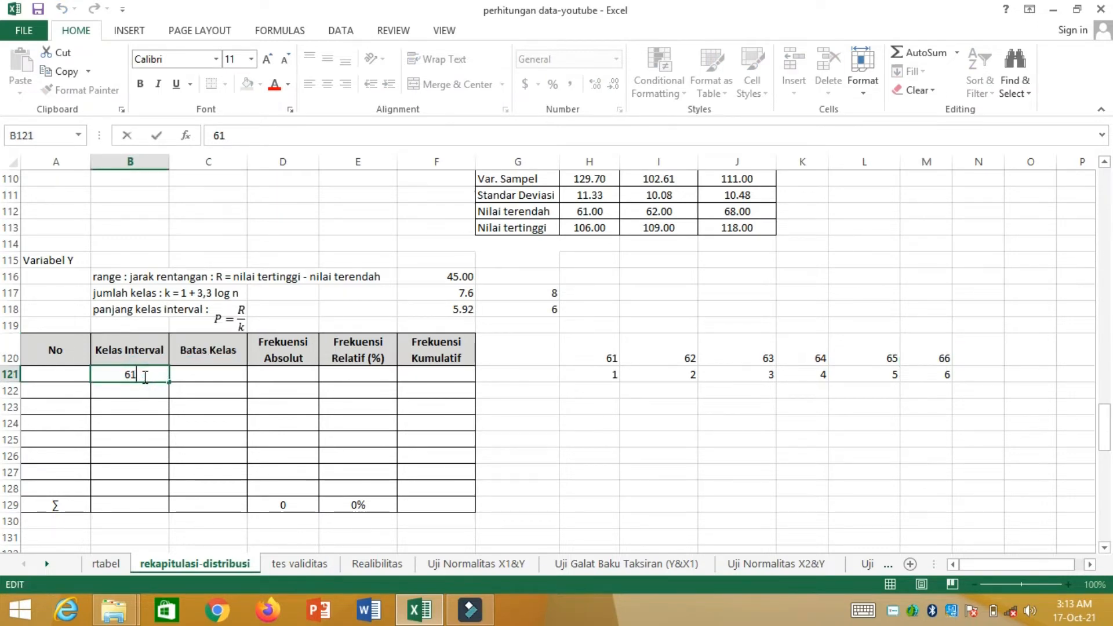
pyautogui.write('-66')
pyautogui.press('Return')
# - Enter the second and third class intervals, 67-72 in B122 and 73-78 in B123
pyautogui.write('67')
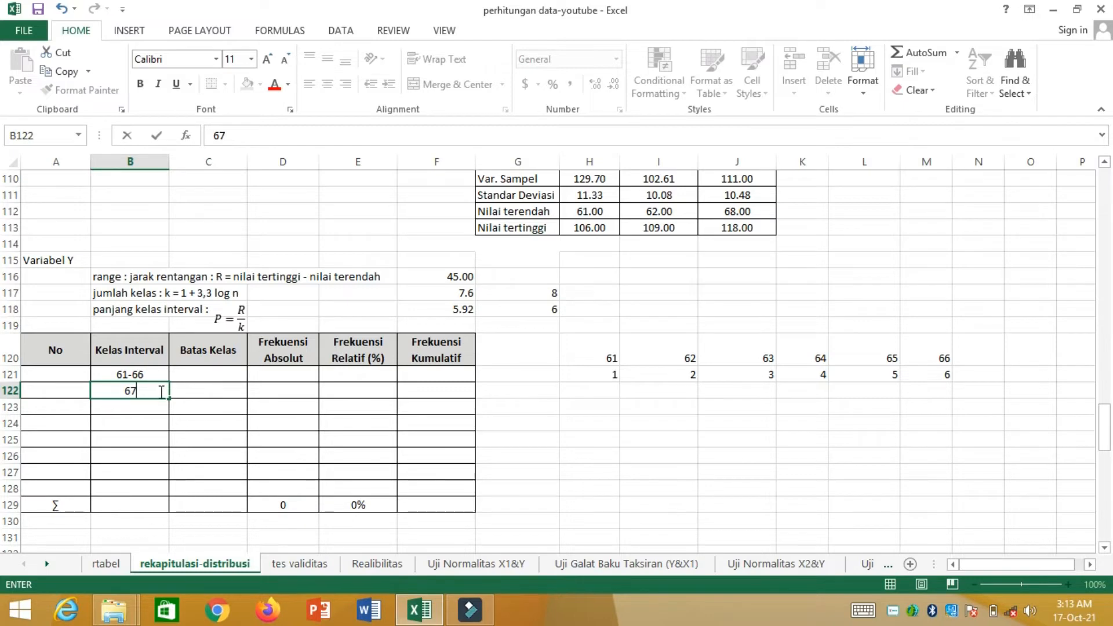
pyautogui.write('-')
pyautogui.write('72')
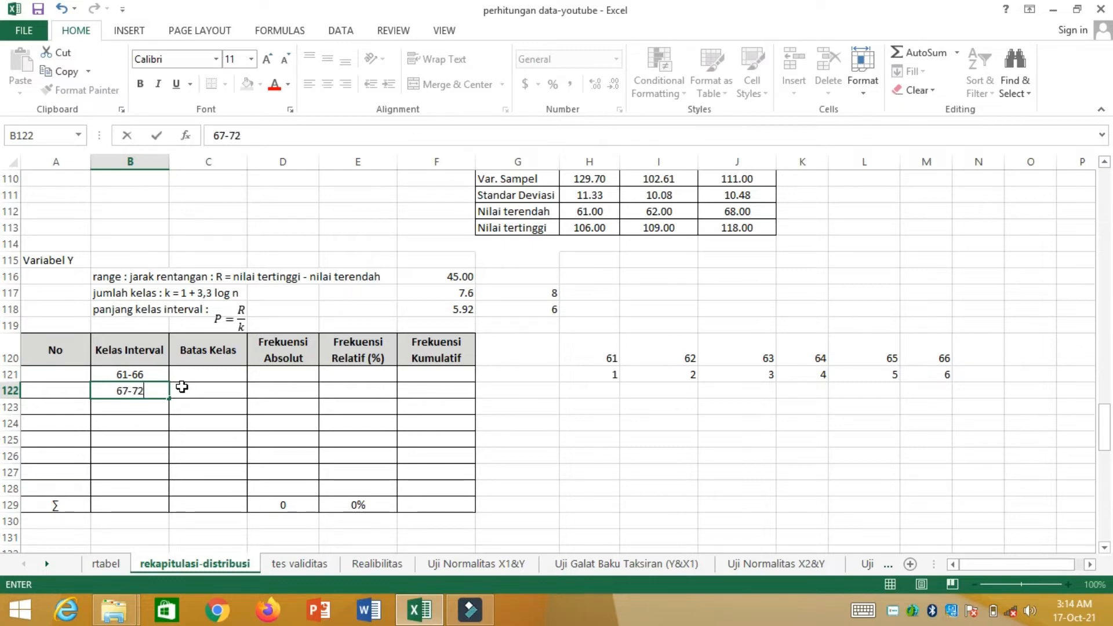
pyautogui.press('Return')
pyautogui.write('7')
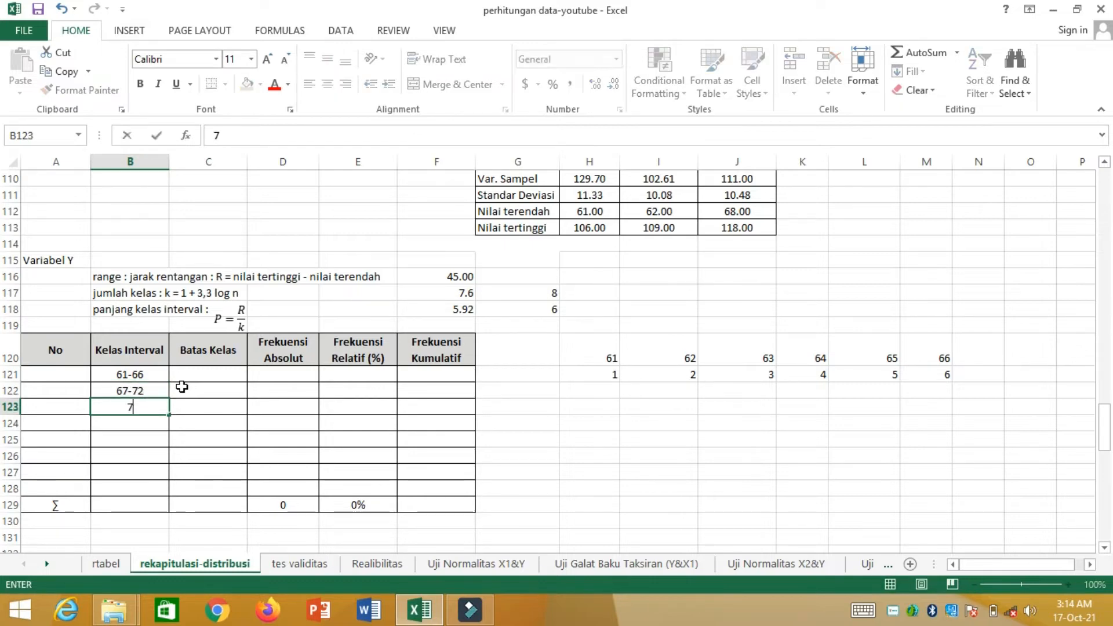
pyautogui.write('3-78')
pyautogui.hotkey('ctrl', 'Return')
pyautogui.press('Down')
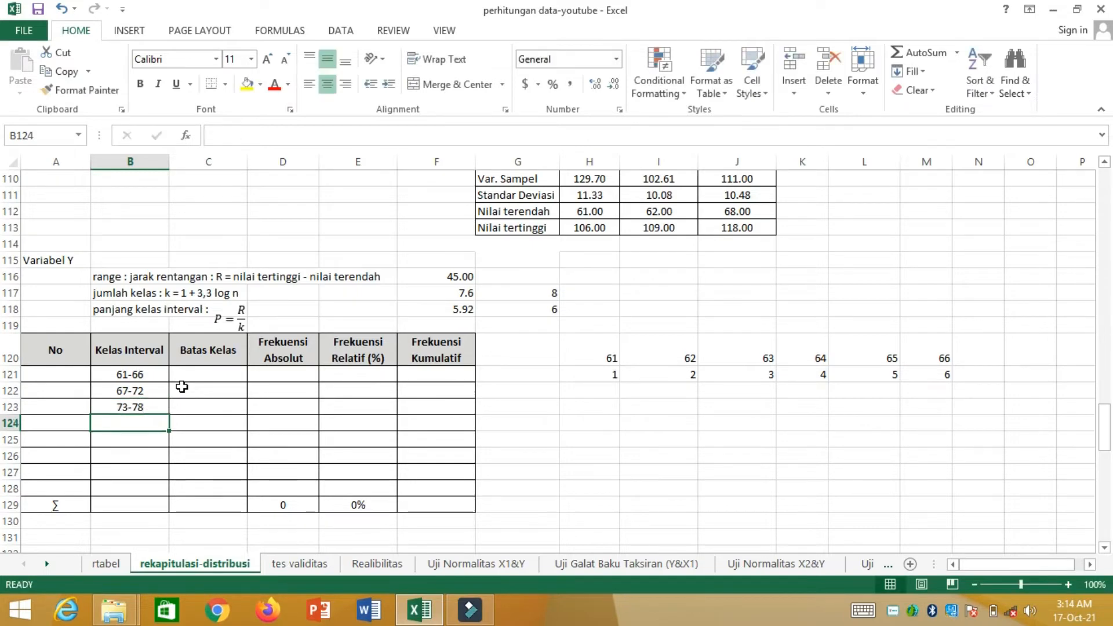
# - Enter the fourth and fifth class intervals, 79-84 in B124 and 85-90 in B125
pyautogui.write('79-')
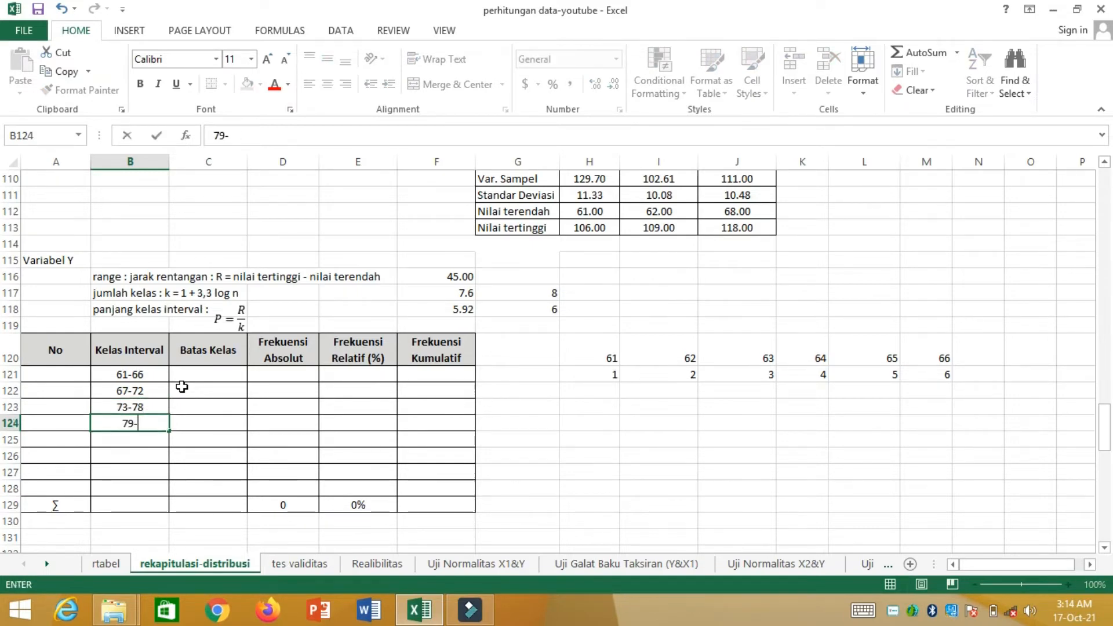
pyautogui.write('85')
pyautogui.press('BackSpace')
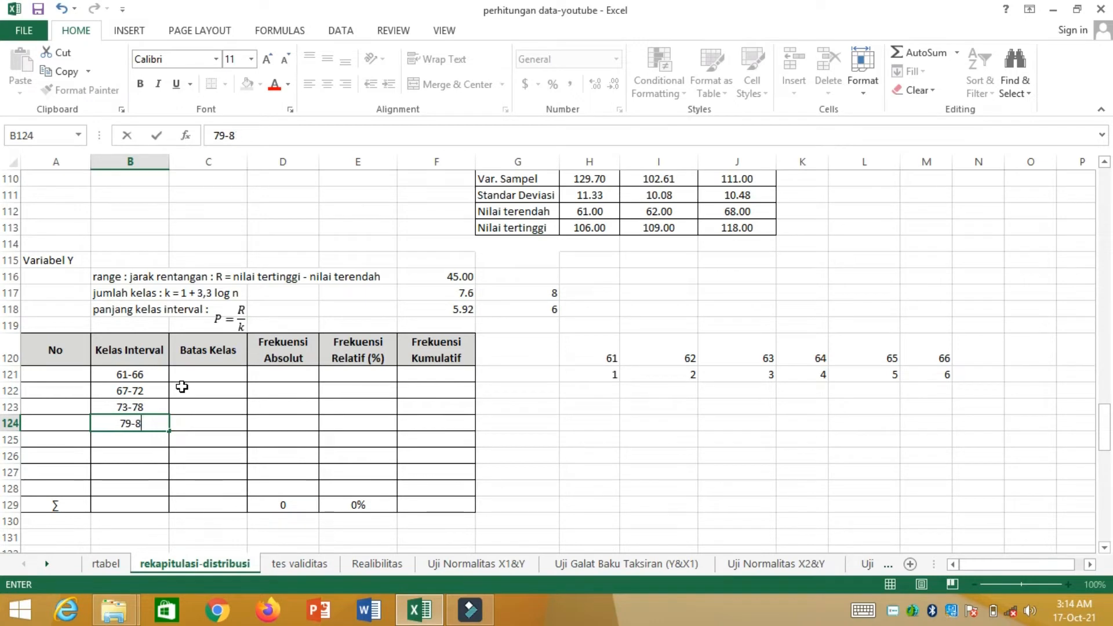
pyautogui.write('4')
pyautogui.press('Return')
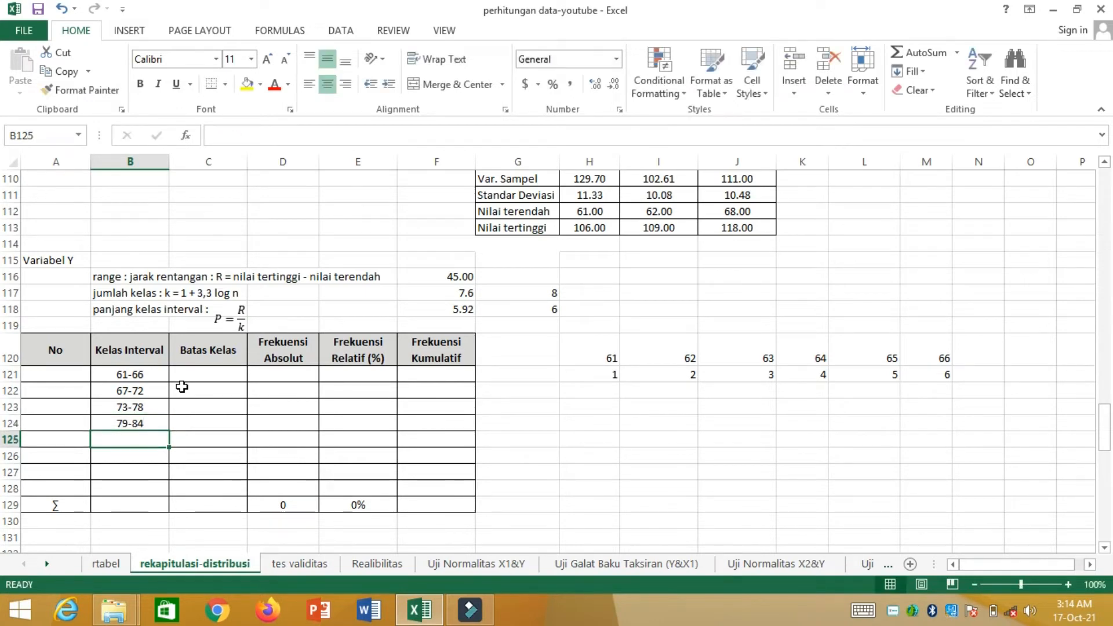
pyautogui.write('85-')
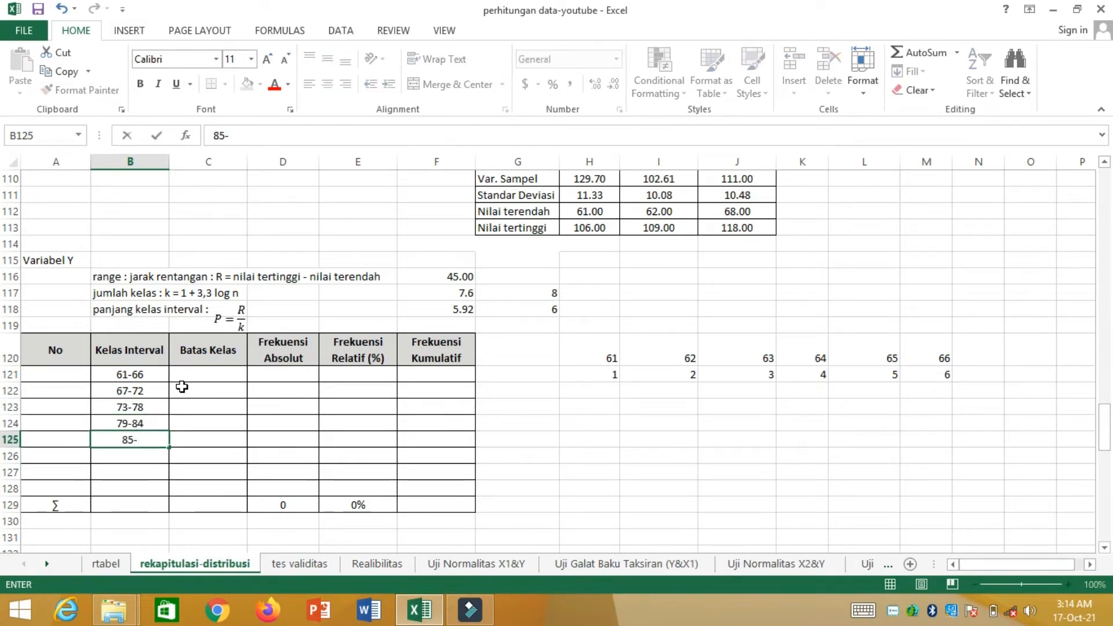
pyautogui.write('90')
pyautogui.press('Return')
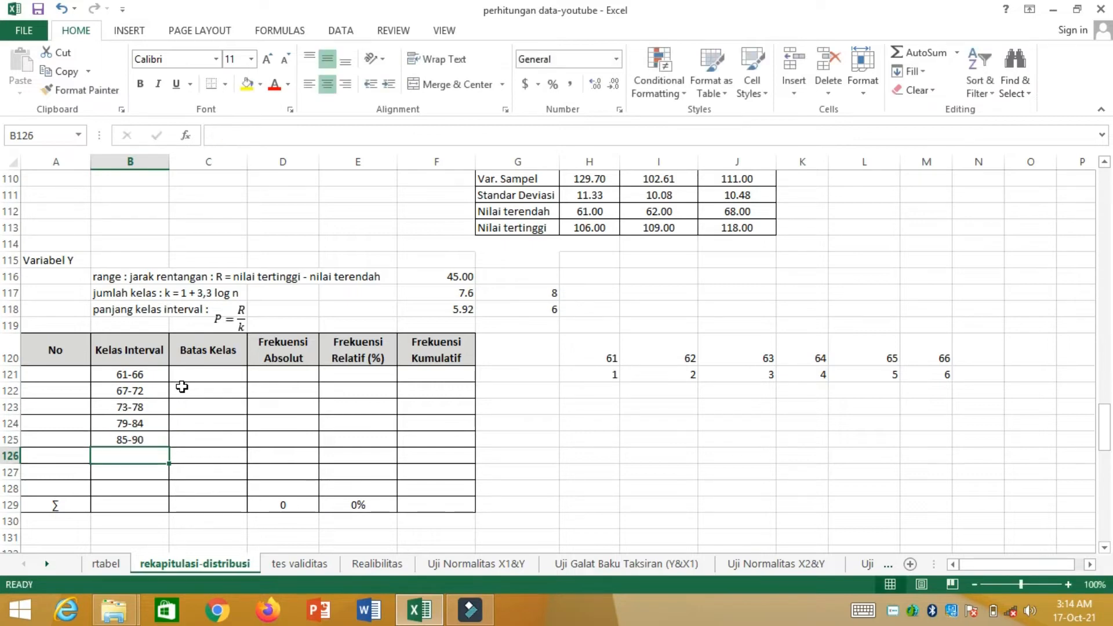
# - Enter the last three class intervals, 91-96 in B126, 97-102 in B127 and 103-108 in B128
pyautogui.write('91-96')
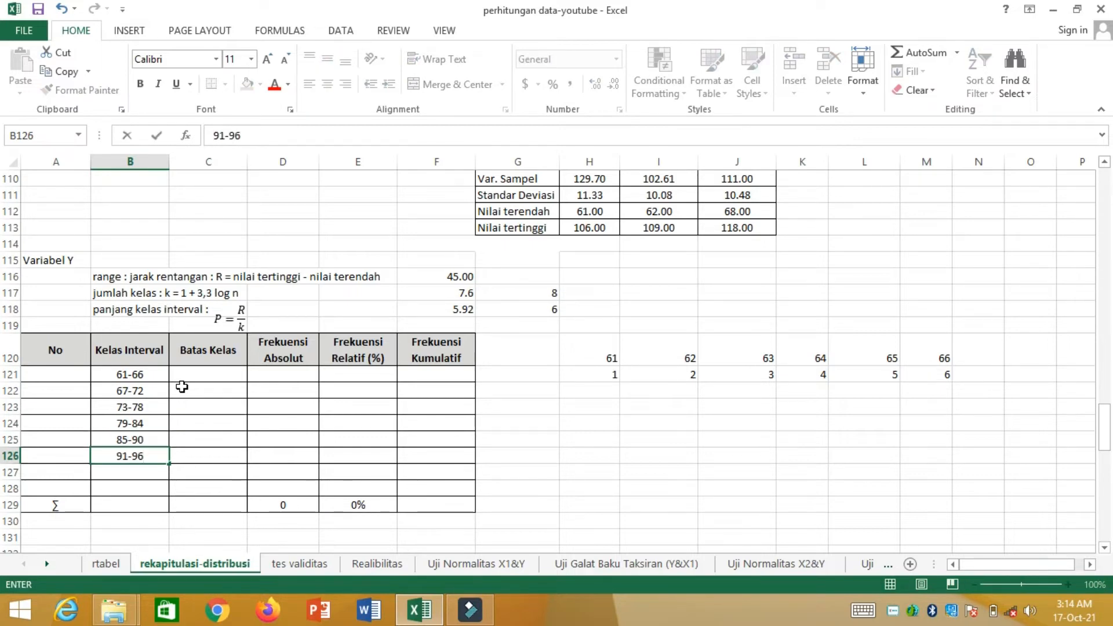
pyautogui.press('Return')
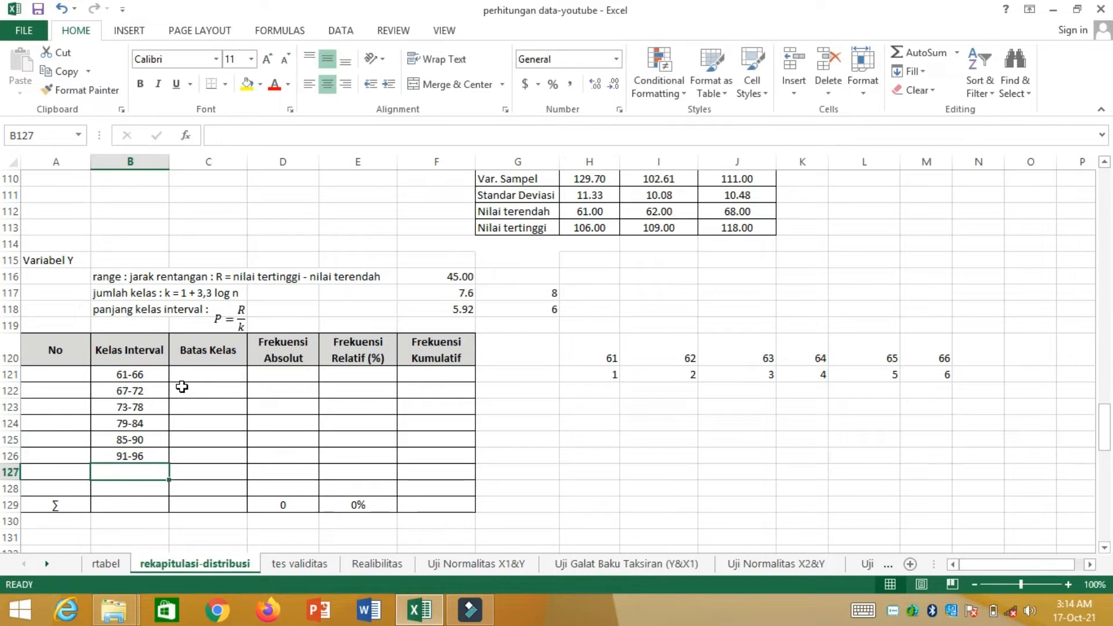
pyautogui.write('97-')
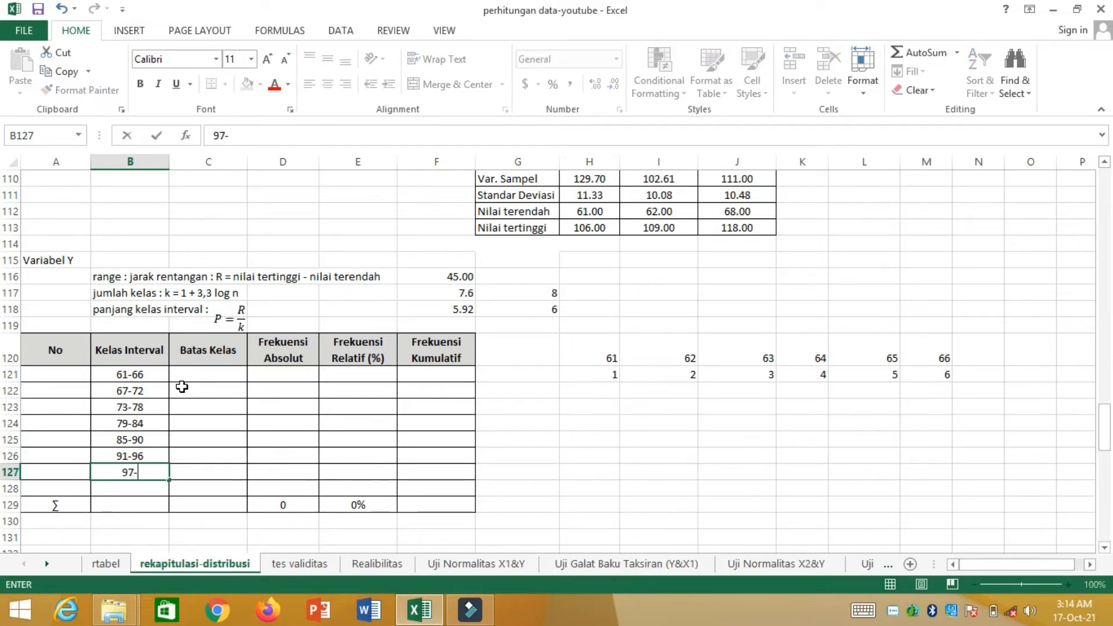
pyautogui.write('102')
pyautogui.press('Return')
pyautogui.write('10')
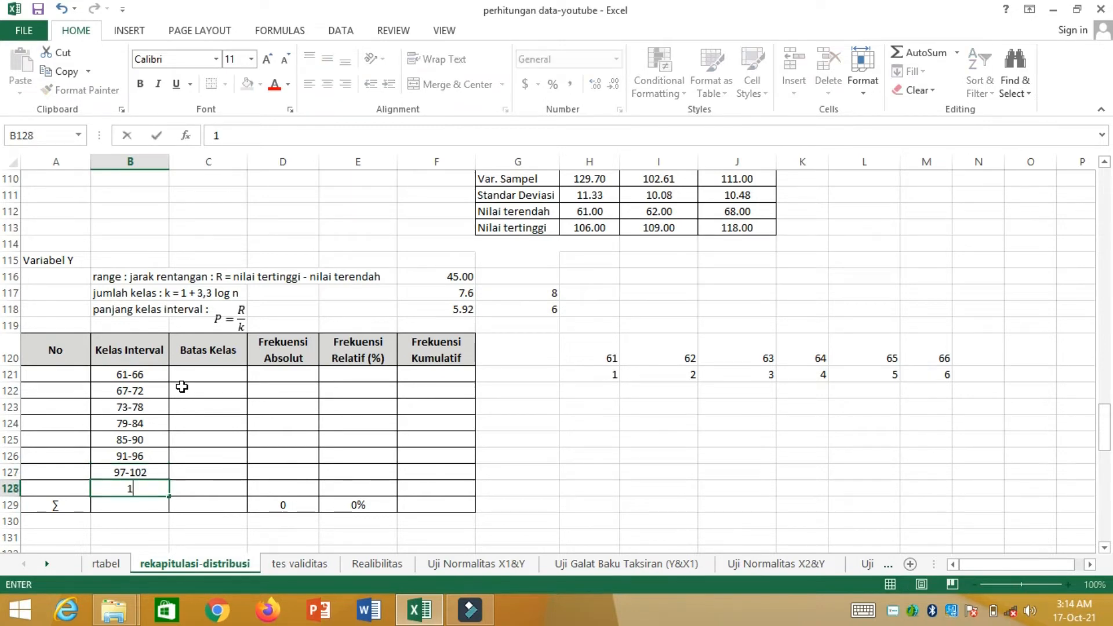
pyautogui.write('3-108')
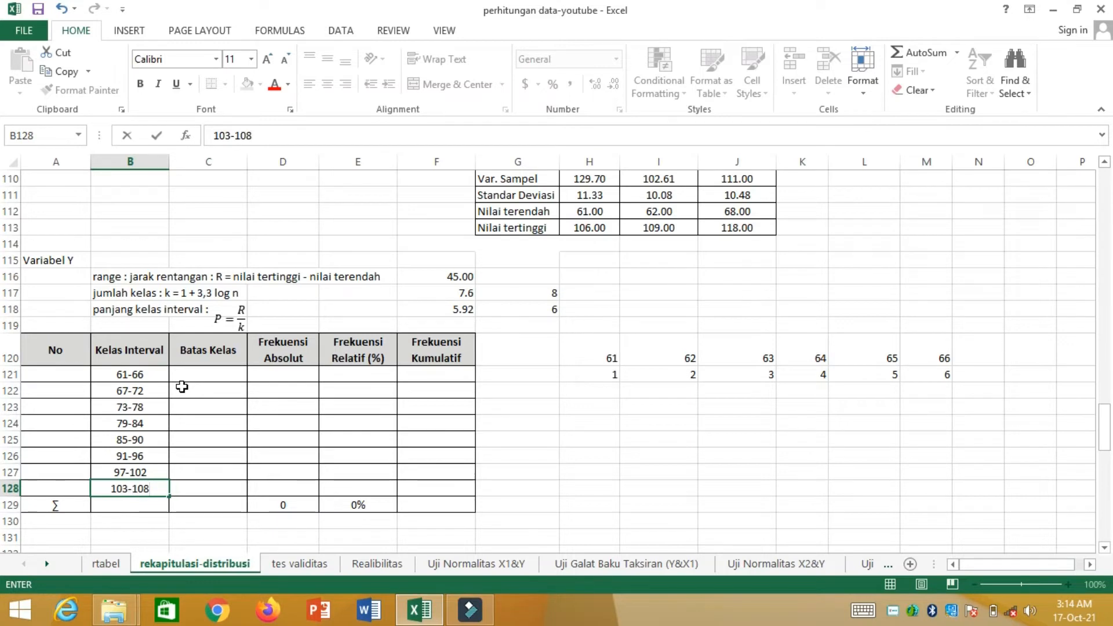
# - Number the class rows in the No column, filling A121:A128 with the series 1 to 8
pyautogui.click(49, 370)
pyautogui.write('1')
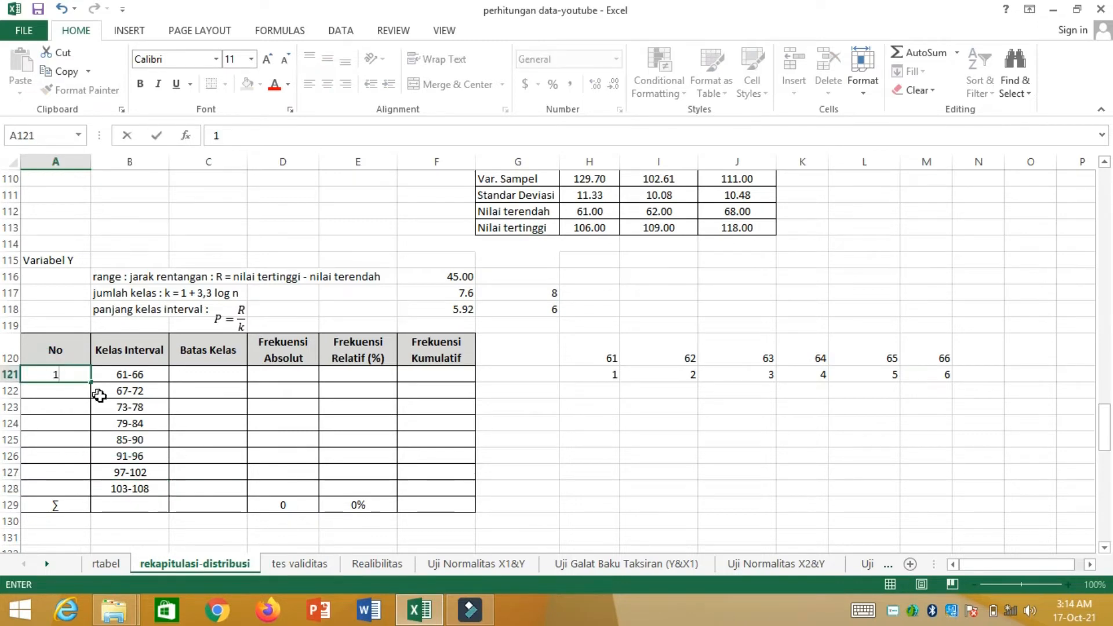
pyautogui.hotkey('ctrl', 'Return')
pyautogui.moveTo(91, 381); pyautogui.dragTo(93, 495)
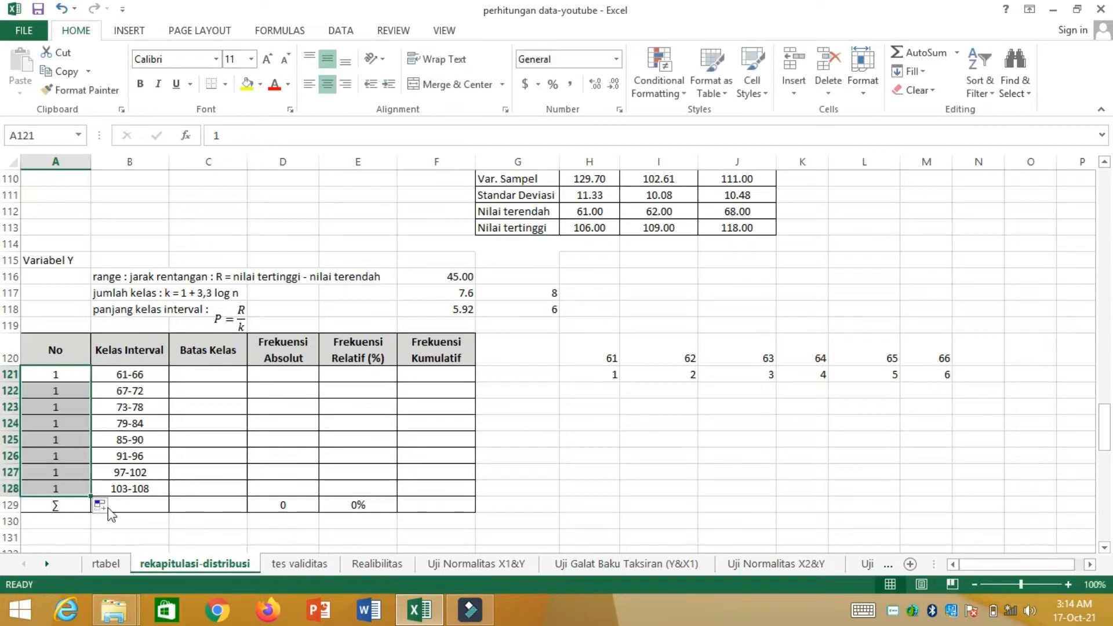
pyautogui.click(107, 507)
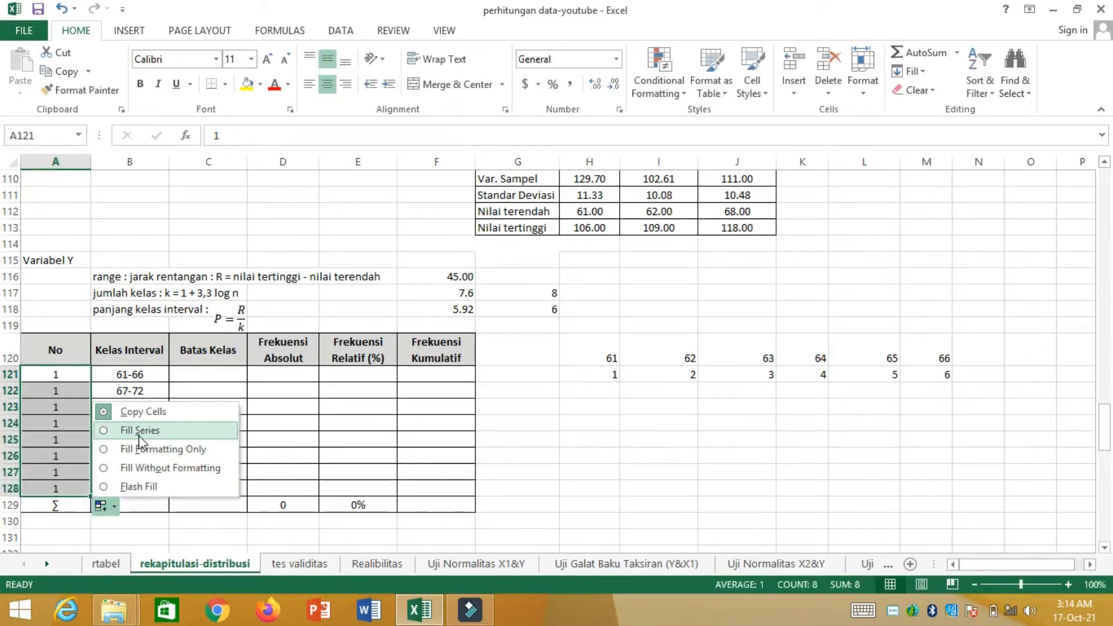
pyautogui.click(138, 435)
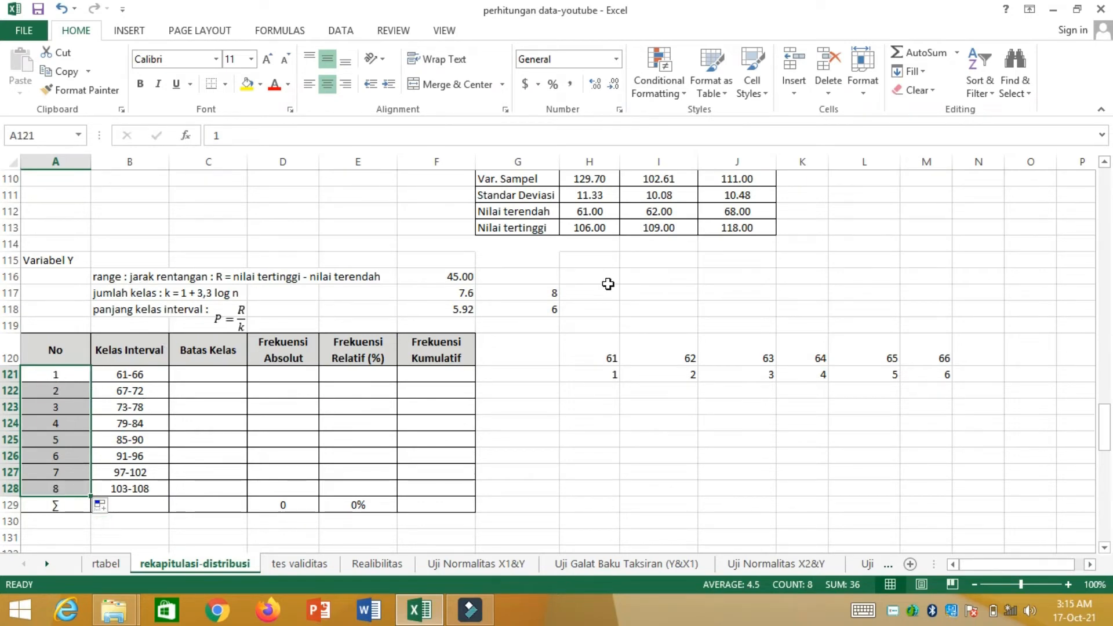
# - Enter the first class's Batas Kelas in C121 as 60,5-66,5
pyautogui.click(532, 291)
pyautogui.click(206, 374)
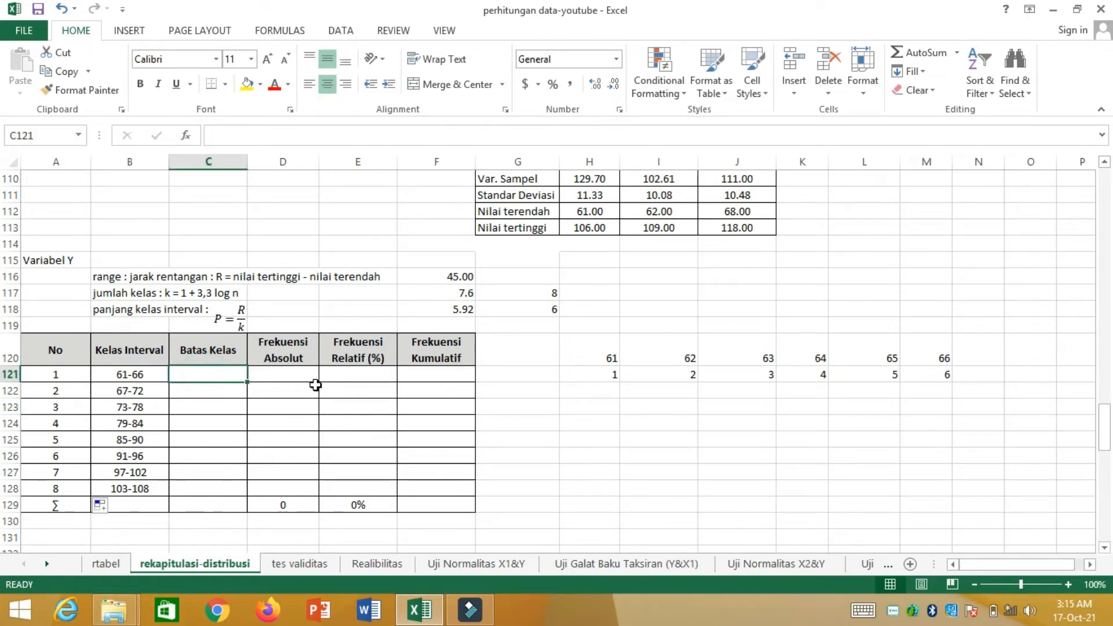
pyautogui.write('61')
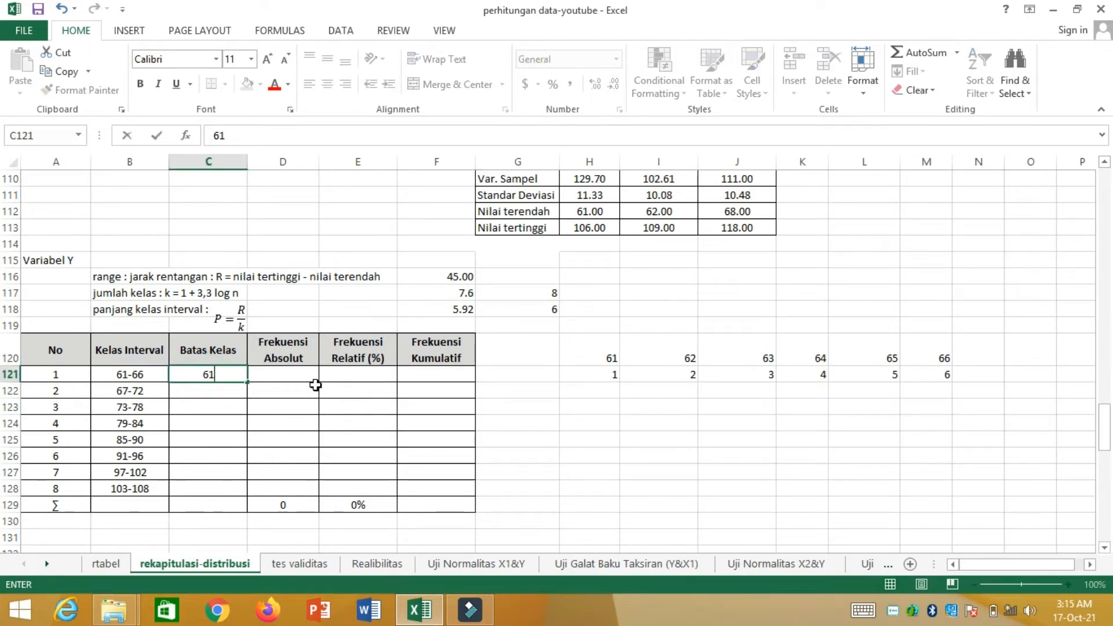
pyautogui.press('BackSpace')
pyautogui.write('66,5')
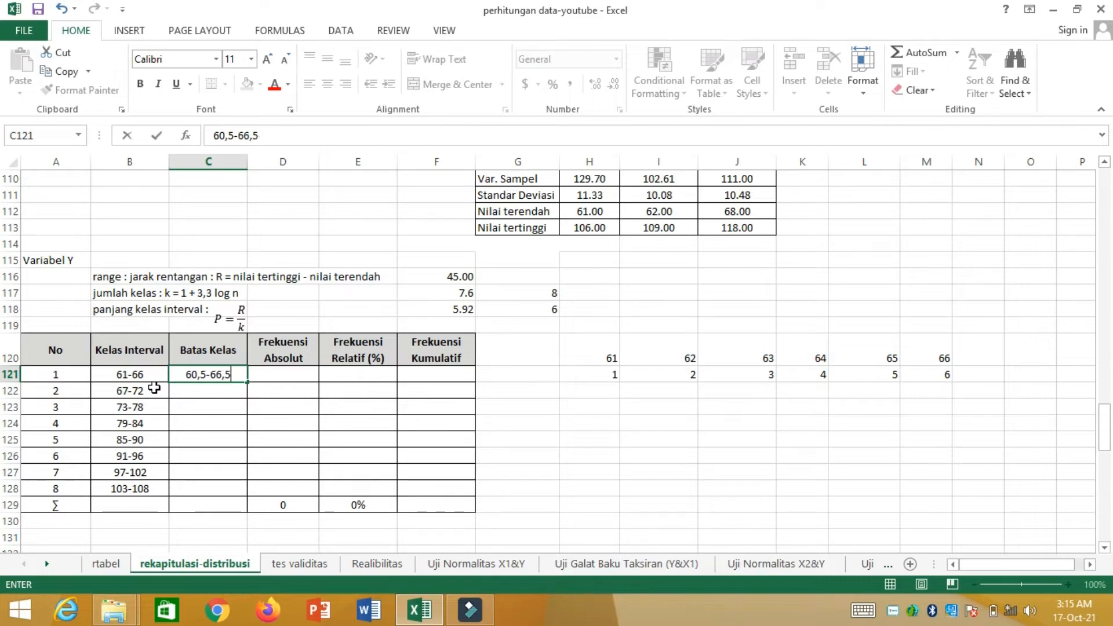
pyautogui.press('Return')
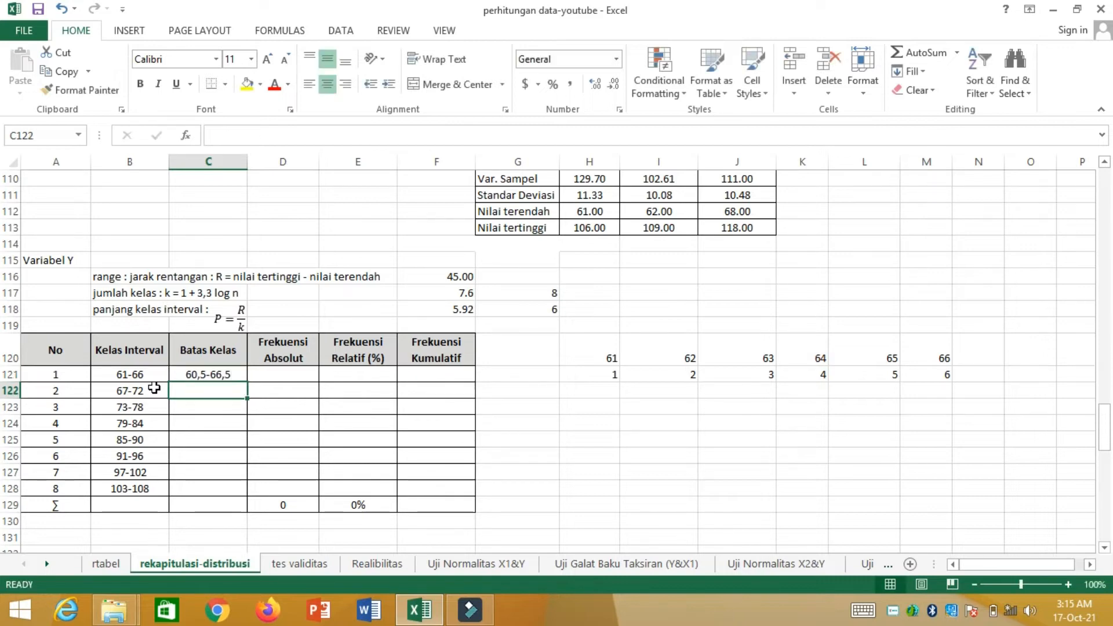
# - Enter the second and third Batas Kelas, 66,5-72,5 in C122 and 72,5-78,5 in C123
pyautogui.write('66,')
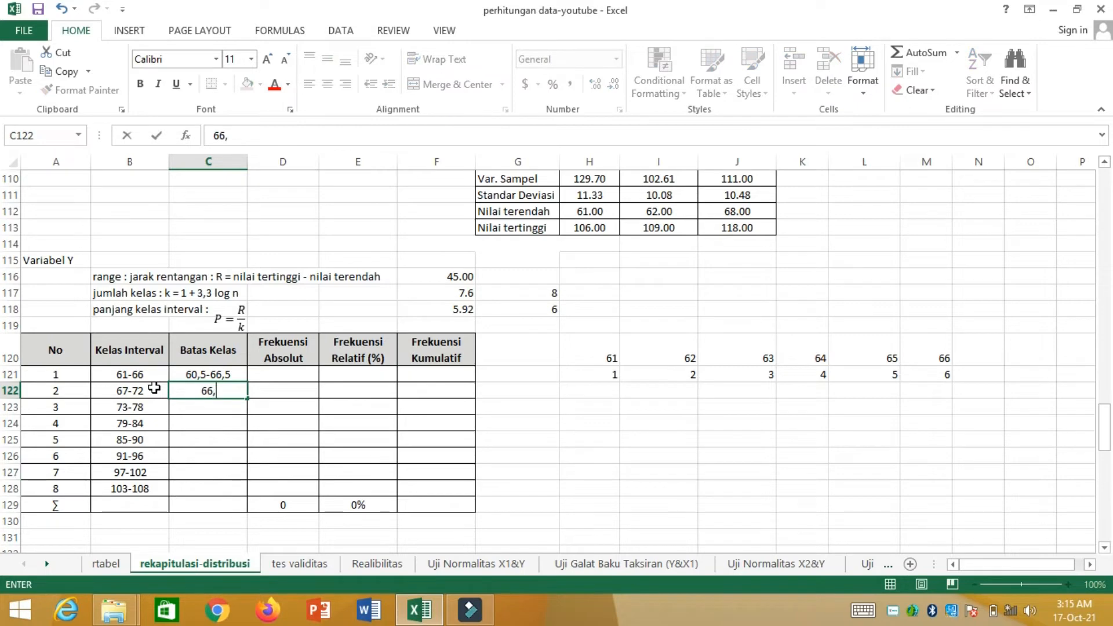
pyautogui.write('5-72,5')
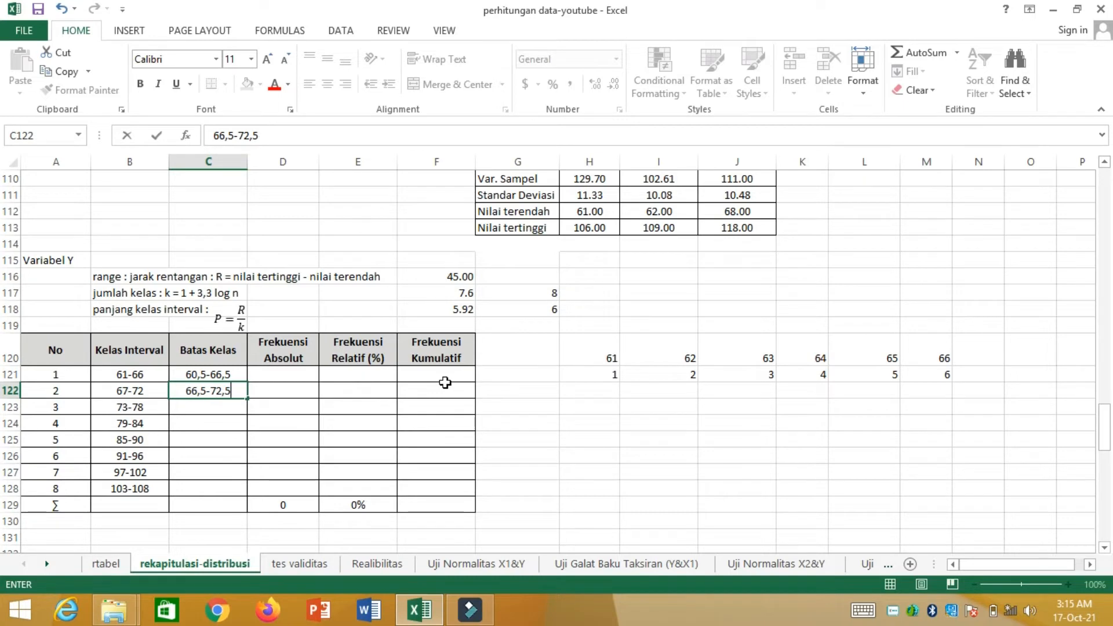
pyautogui.hotkey('ctrl', 'Return')
pyautogui.press('Down')
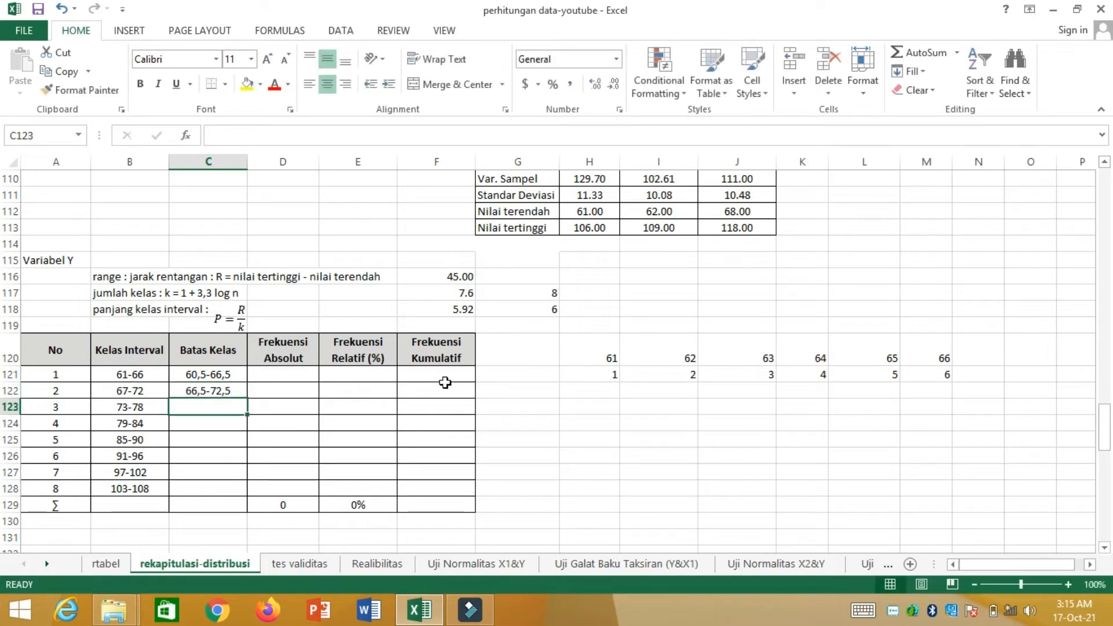
pyautogui.write('72,5')
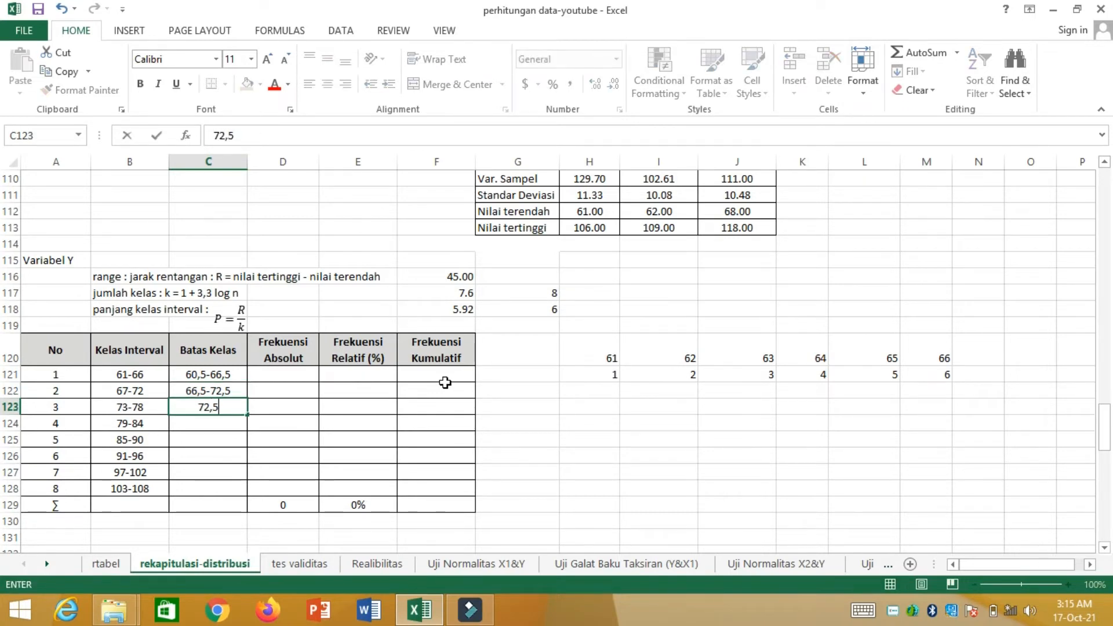
pyautogui.write('-78,5')
pyautogui.press('Down')
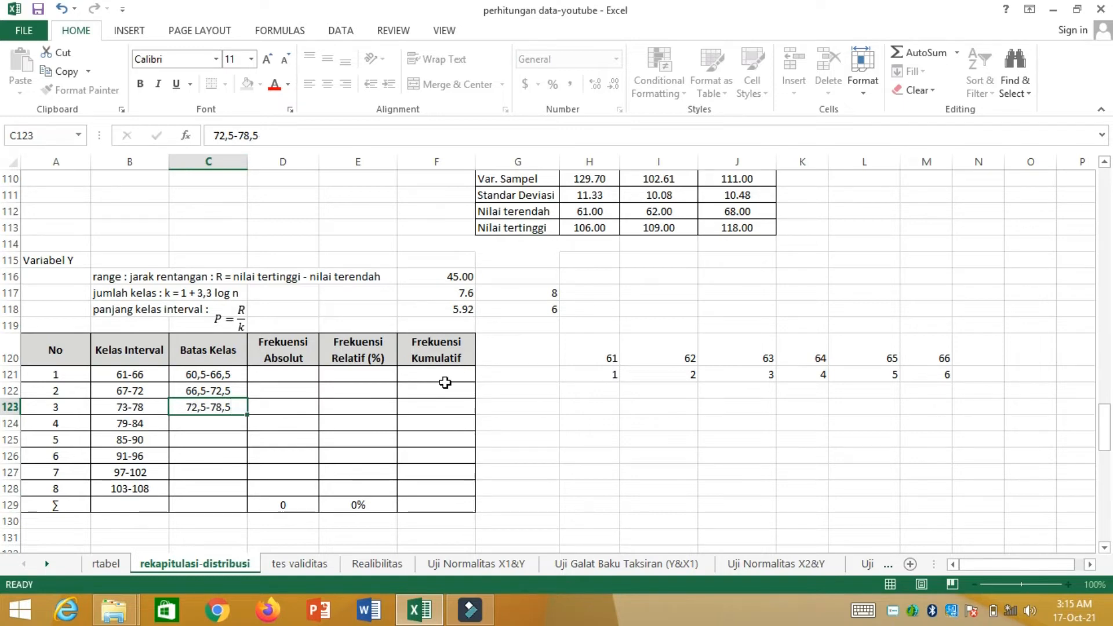
# - Enter the fourth and fifth Batas Kelas, 78,5-84,5 in C124 and 84,5-90,5 in C125
pyautogui.write('78,5-')
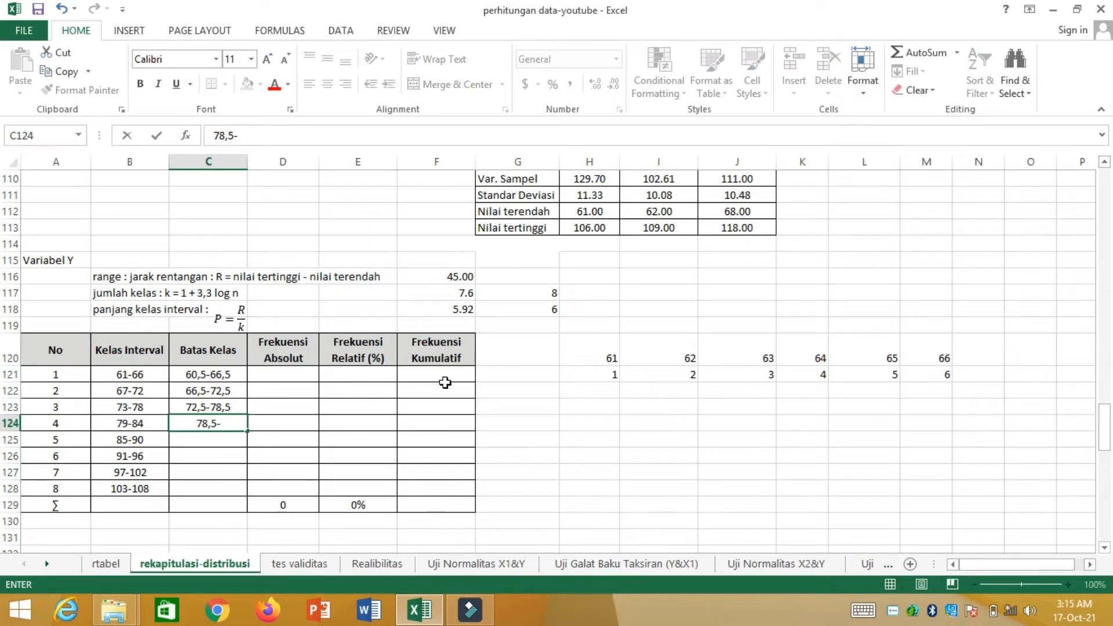
pyautogui.write('84,5')
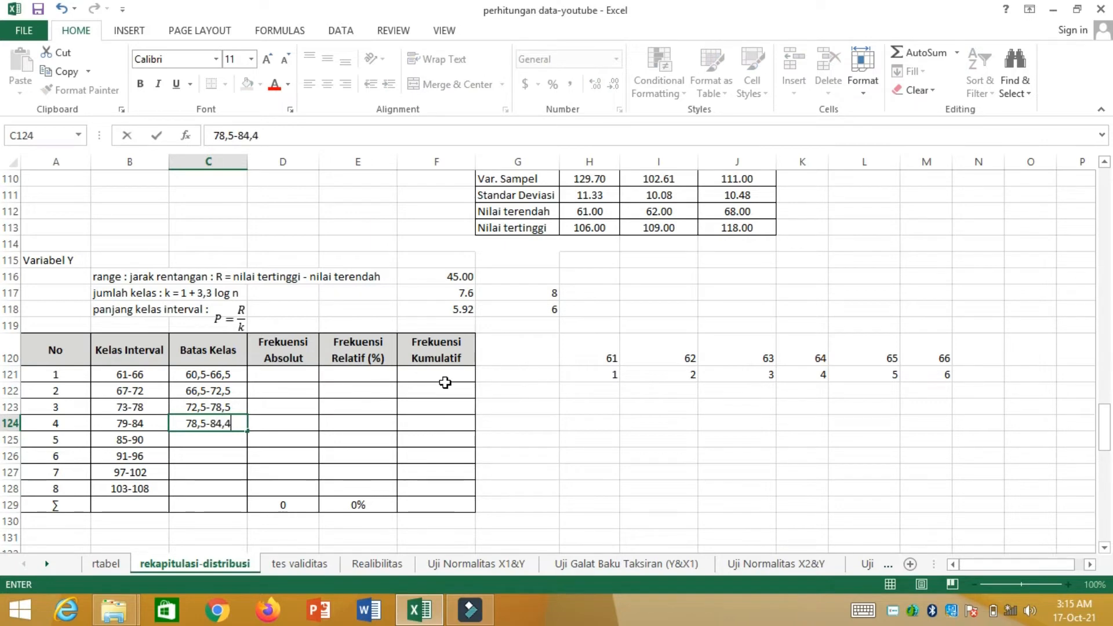
pyautogui.press('BackSpace')
pyautogui.write('5')
pyautogui.press('Return')
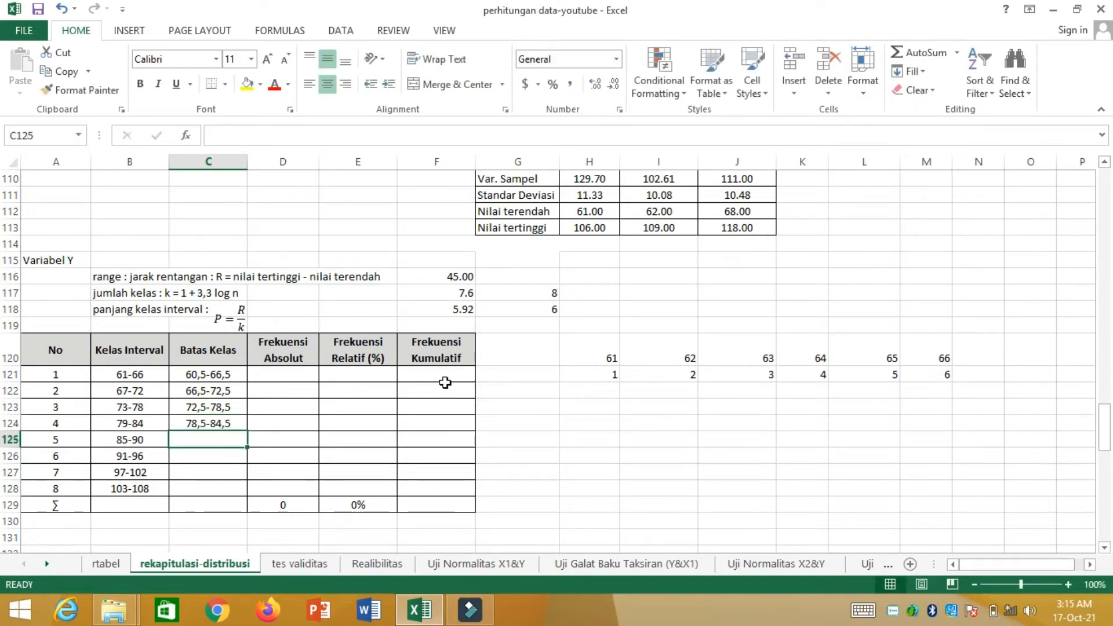
pyautogui.write('84,')
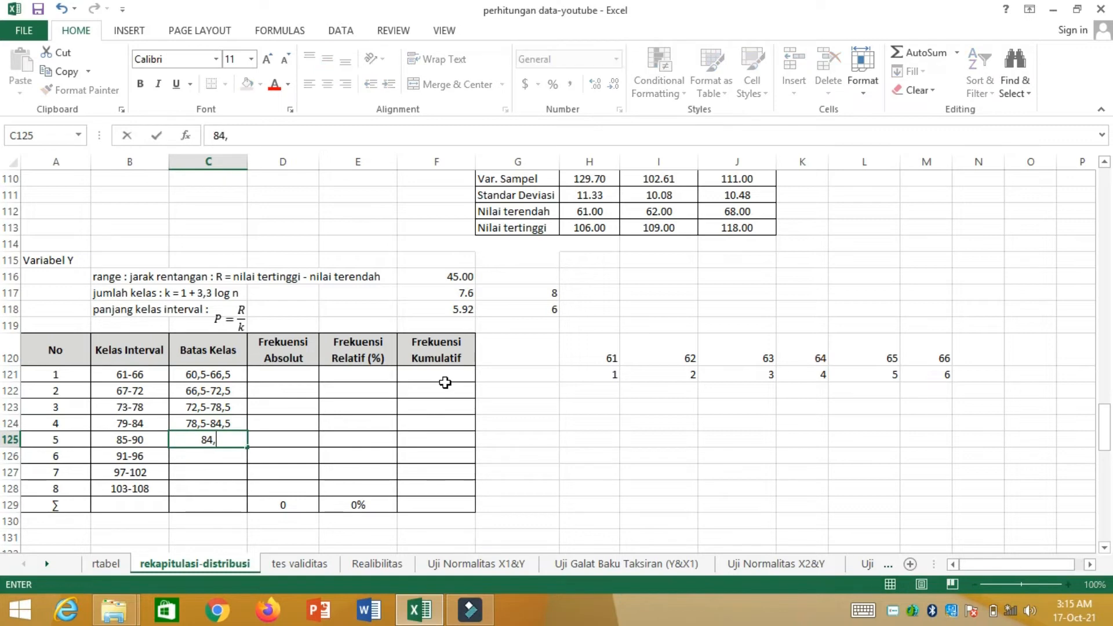
pyautogui.write('5-90,5')
pyautogui.hotkey('ctrl', 'Return')
pyautogui.press('Down')
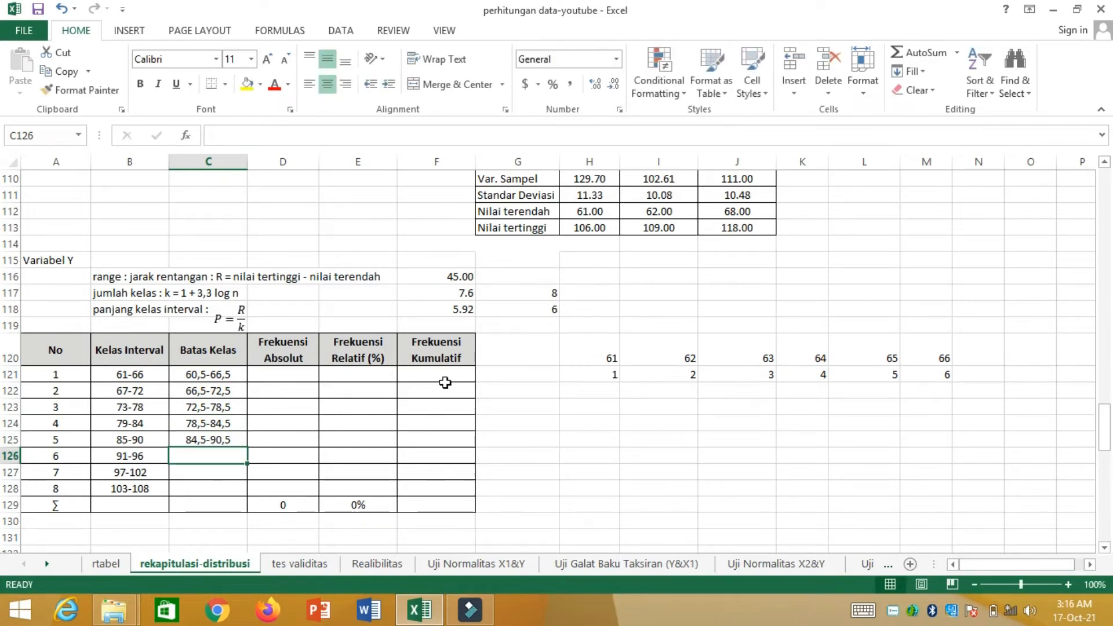
# - Enter the sixth and seventh Batas Kelas, 90,5-96,5 in C126 and 96,5-102,5 in C127
pyautogui.write('90,5-')
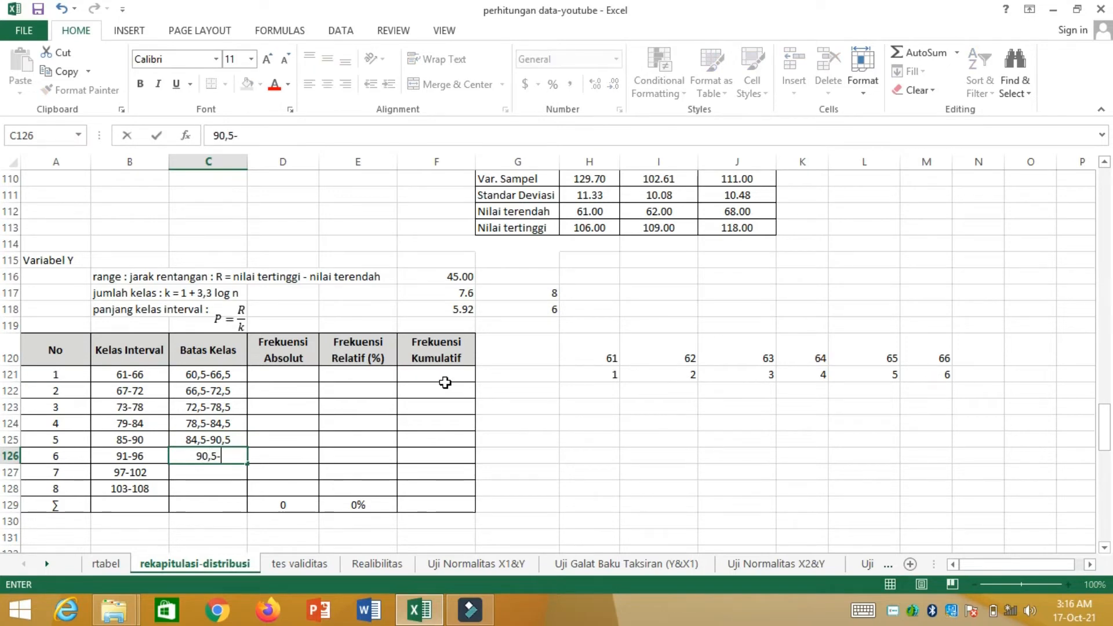
pyautogui.write('96,5')
pyautogui.press('Return')
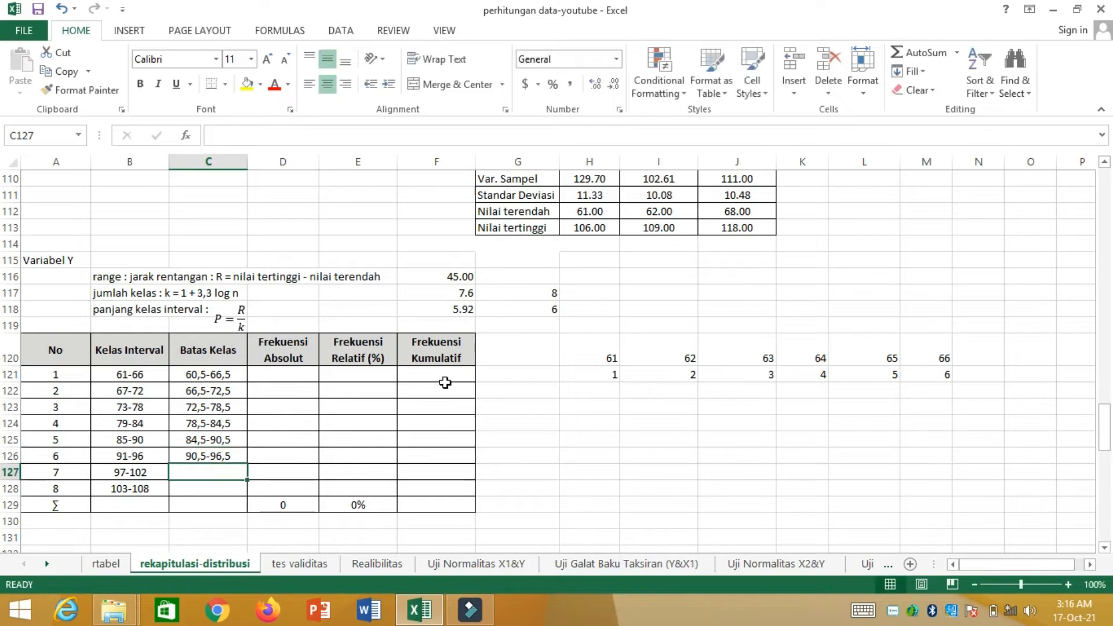
pyautogui.write('96')
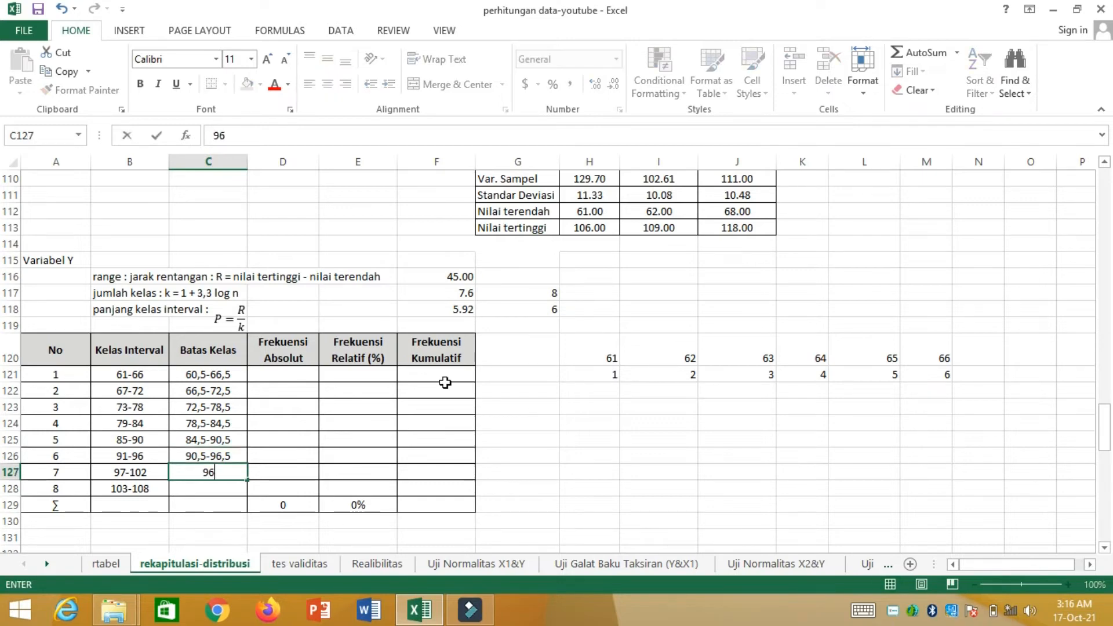
pyautogui.write(',5-')
pyautogui.write('100')
pyautogui.press('BackSpace')
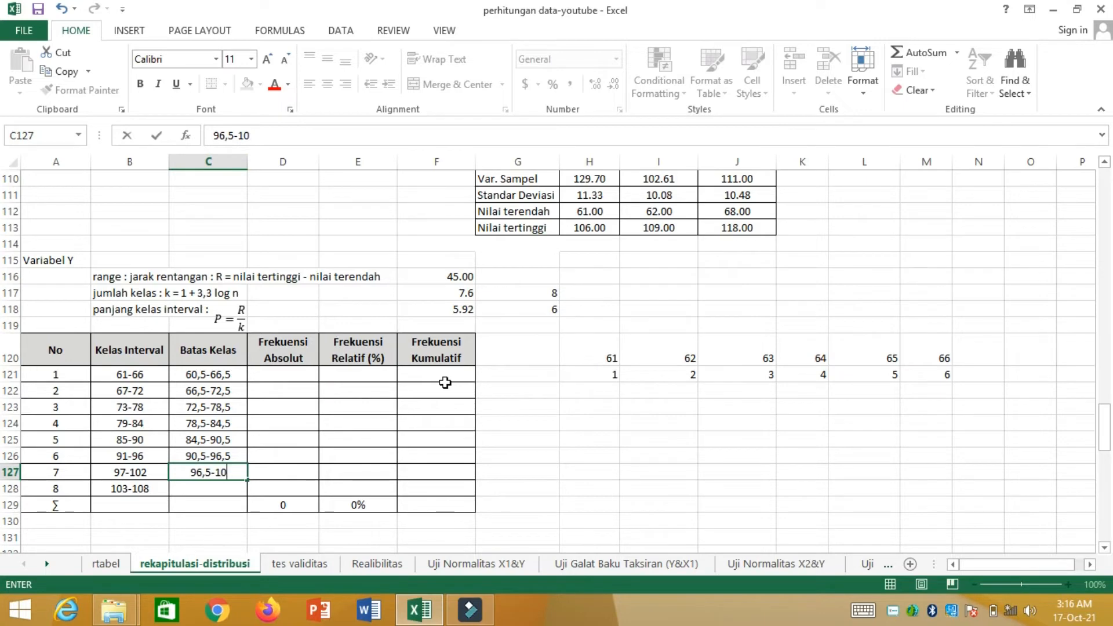
pyautogui.write('2,5')
pyautogui.press('Return')
# - Complete the Batas Kelas column with 102,5-108,5 in C128 for the eighth class
pyautogui.write('10')
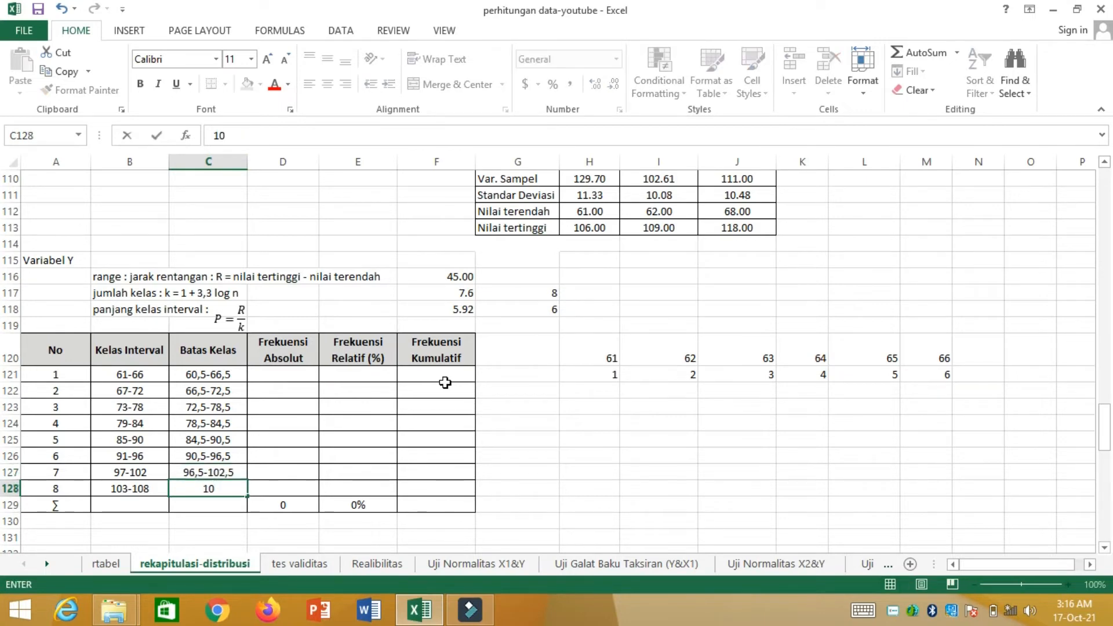
pyautogui.write('2,5-108')
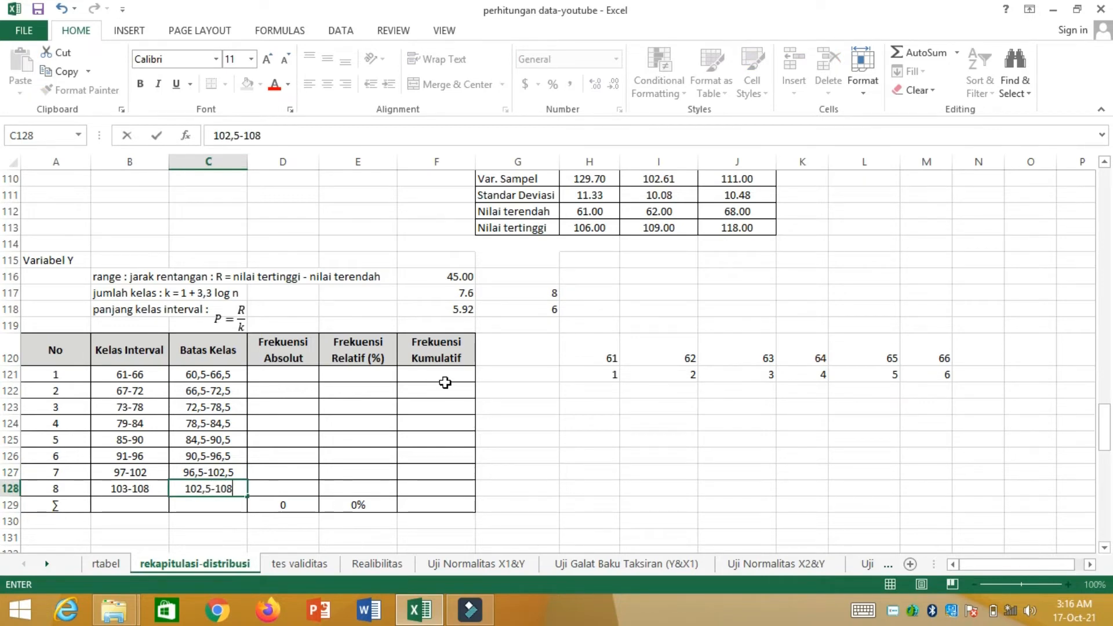
pyautogui.write(',5')
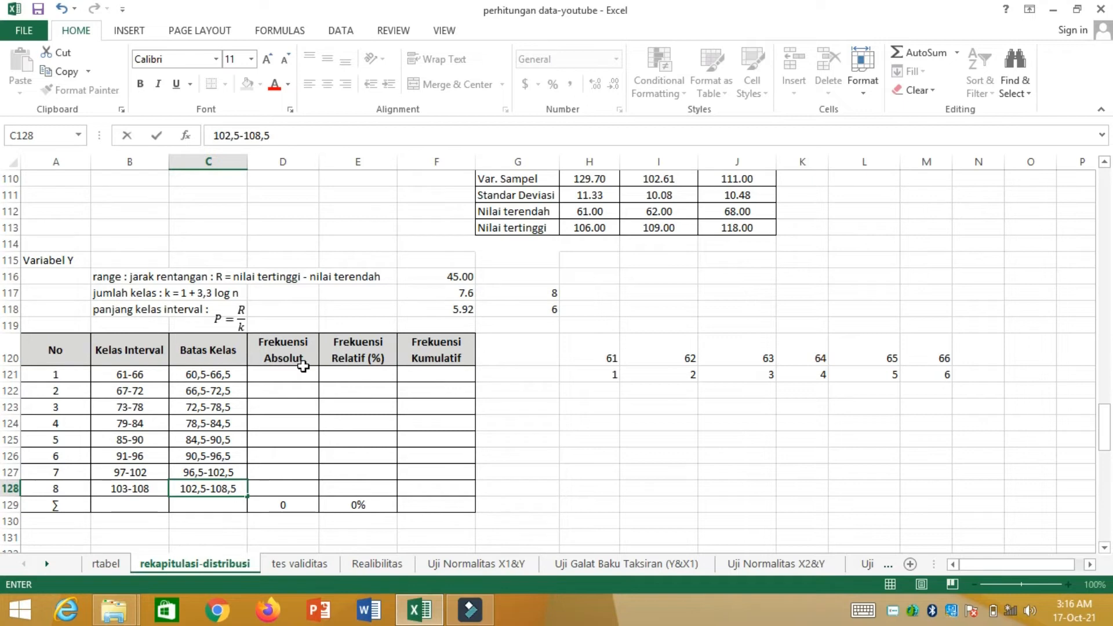
pyautogui.click(272, 382)
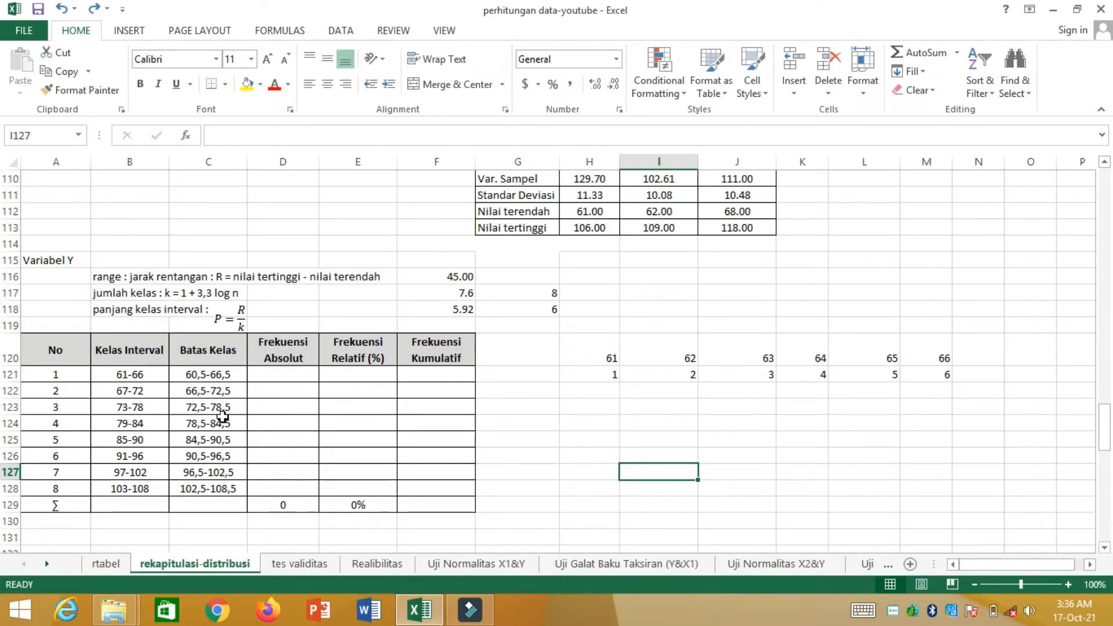
# - Enter the heading interval atas in G120, beside the Frekuensi Kumulatif column
pyautogui.click(259, 373)
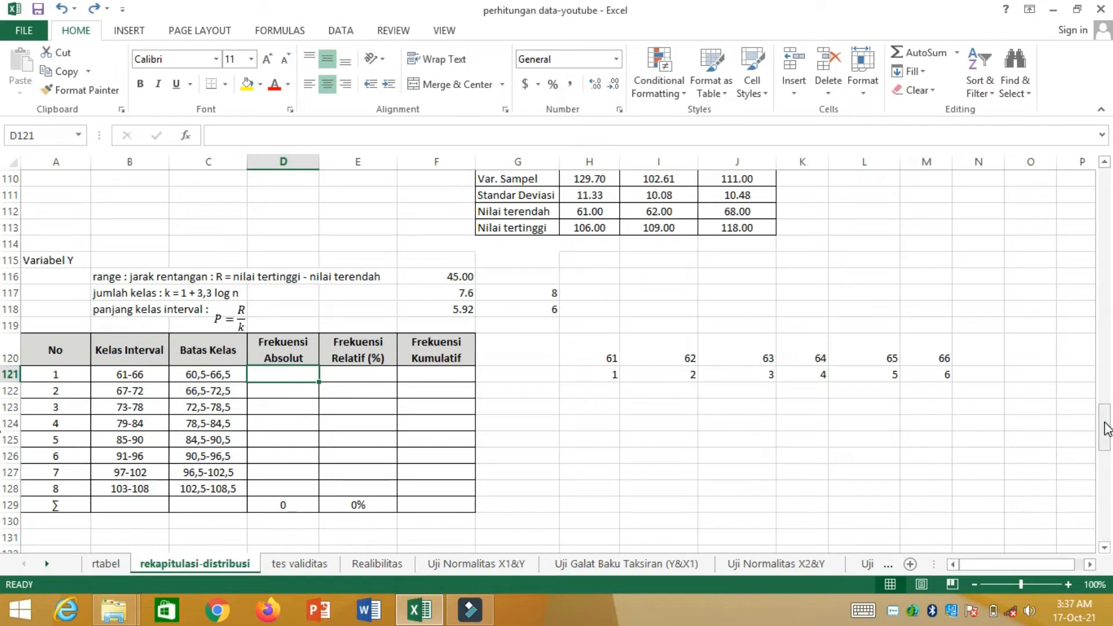
pyautogui.moveTo(1105, 427)
pyautogui.mouseDown()
pyautogui.moveTo(1105, 417)
pyautogui.moveTo(1105, 443)
pyautogui.moveTo(1106, 430)
pyautogui.mouseUp()
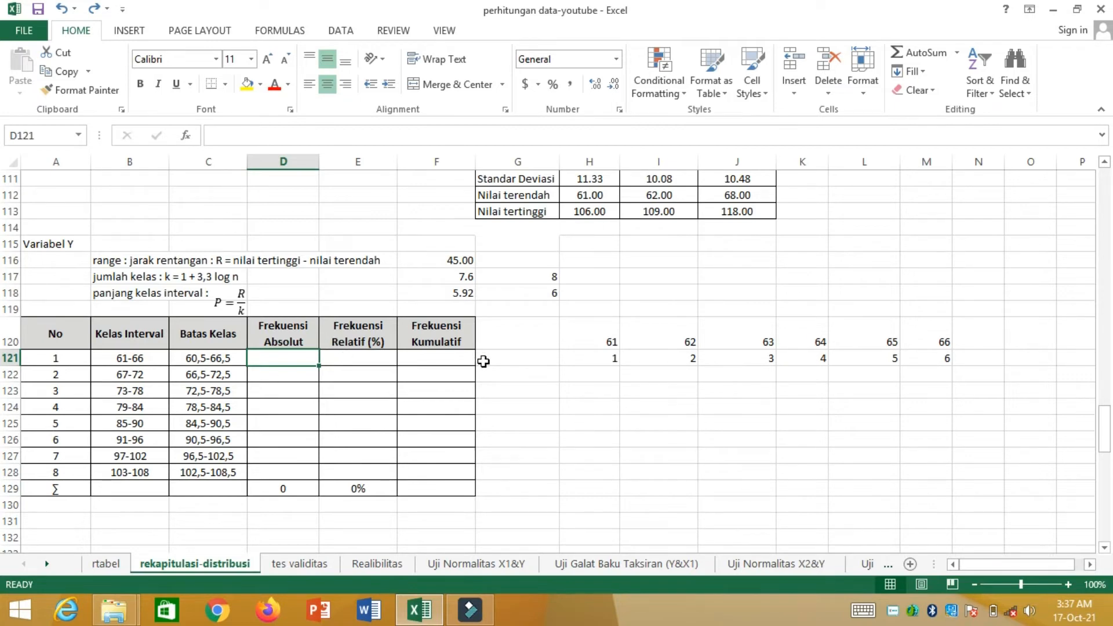
pyautogui.click(541, 334)
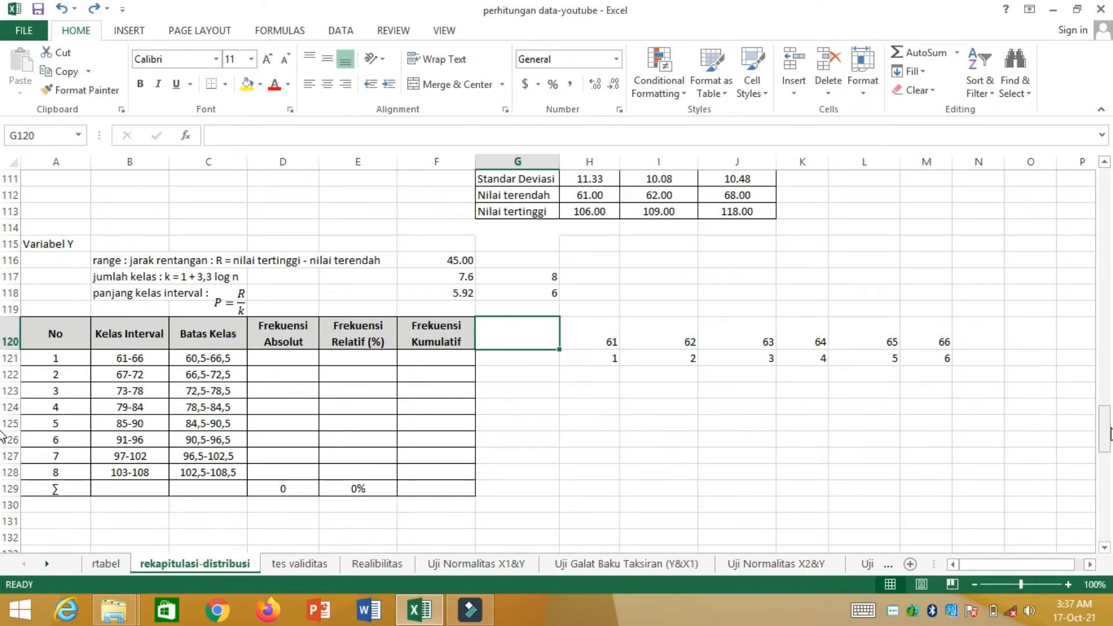
pyautogui.write('i')
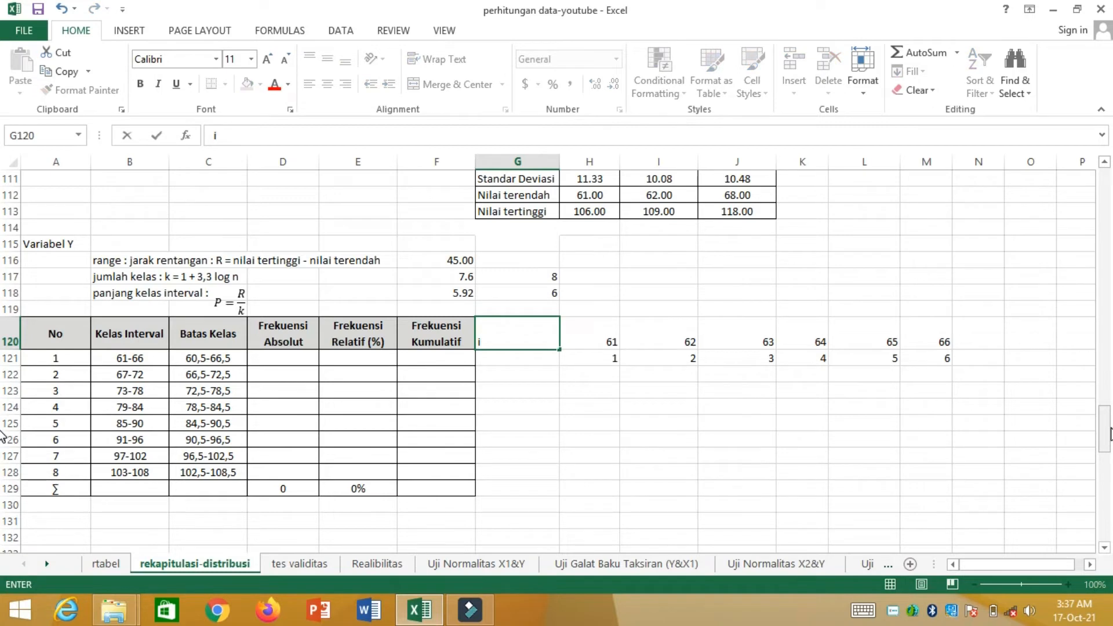
pyautogui.write('nterval a')
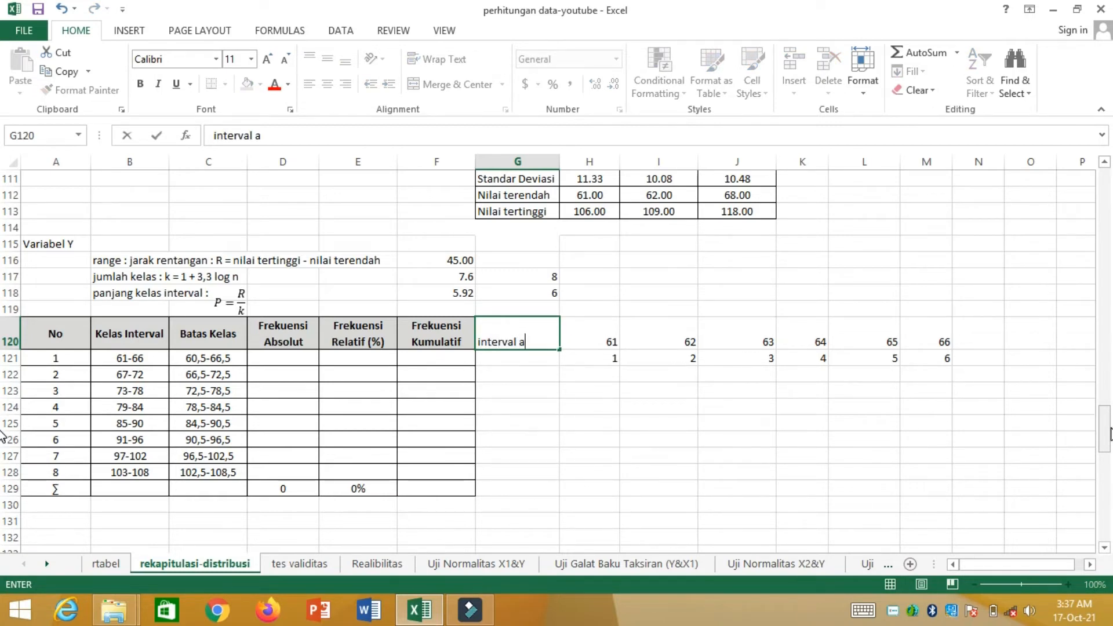
pyautogui.write('tas')
pyautogui.press('Return')
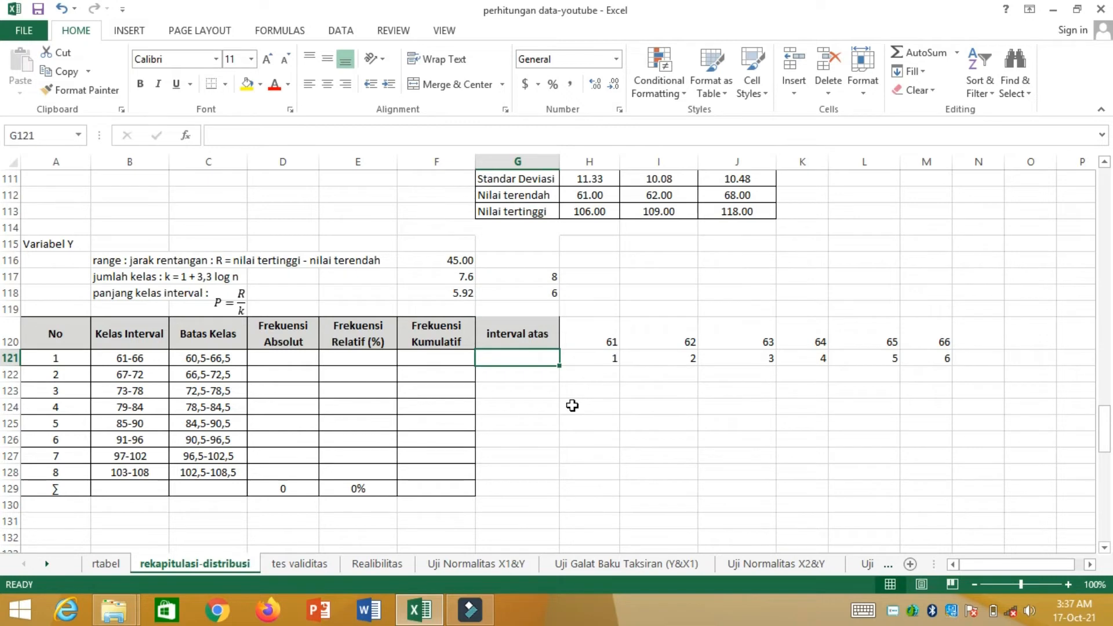
# - Enter the upper limits of the first four classes, 66, 72, 78 and 84, in G121:G124
pyautogui.write('66')
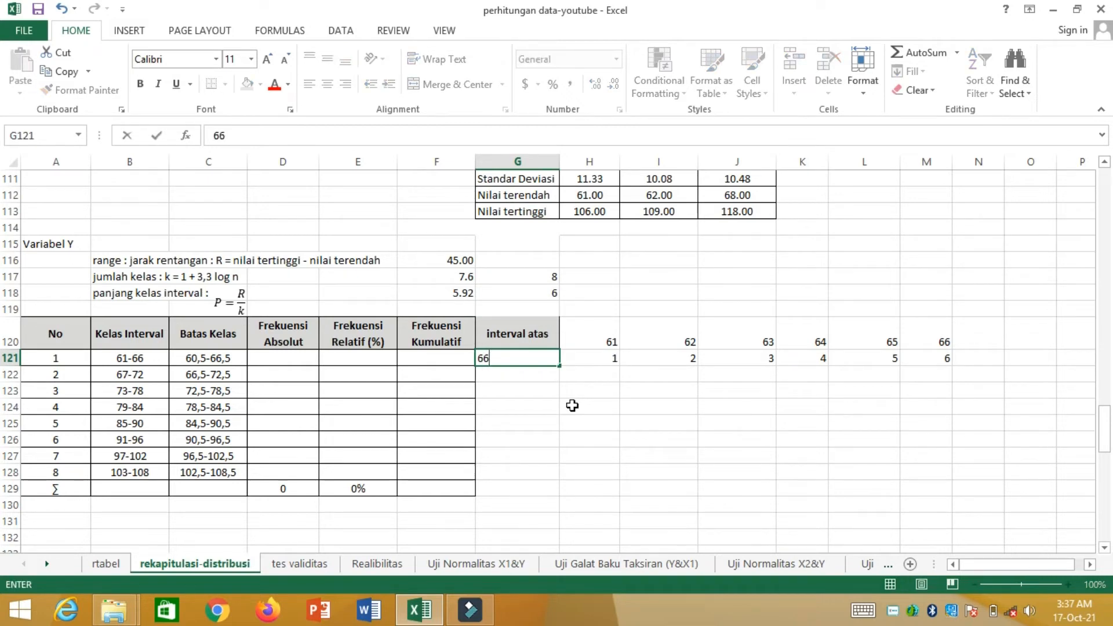
pyautogui.press('Return')
pyautogui.write('72')
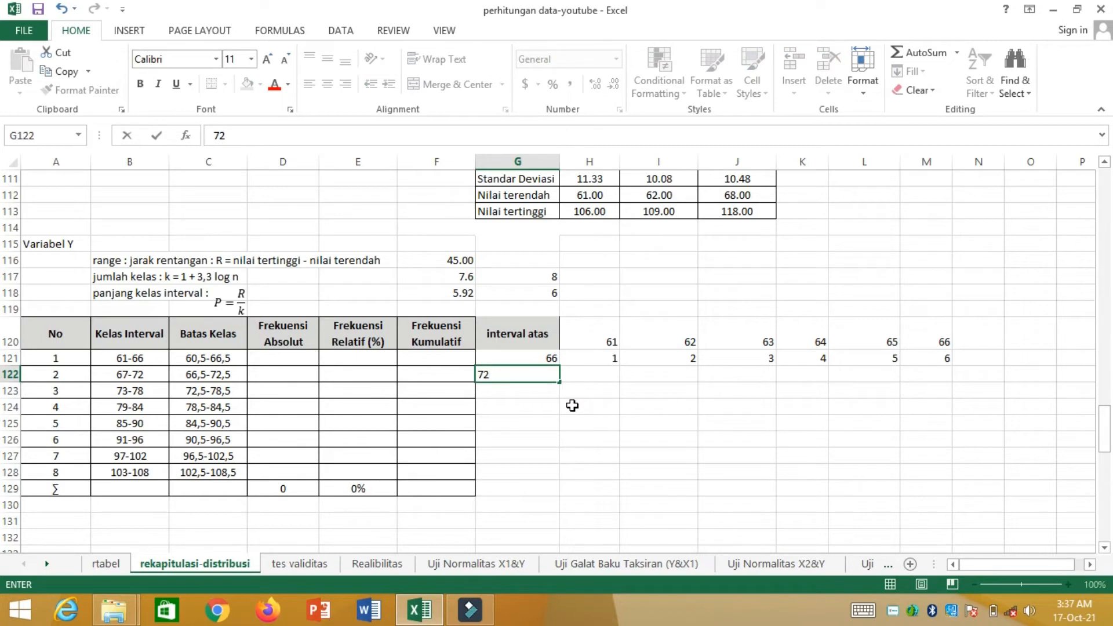
pyautogui.press('Return')
pyautogui.write('78')
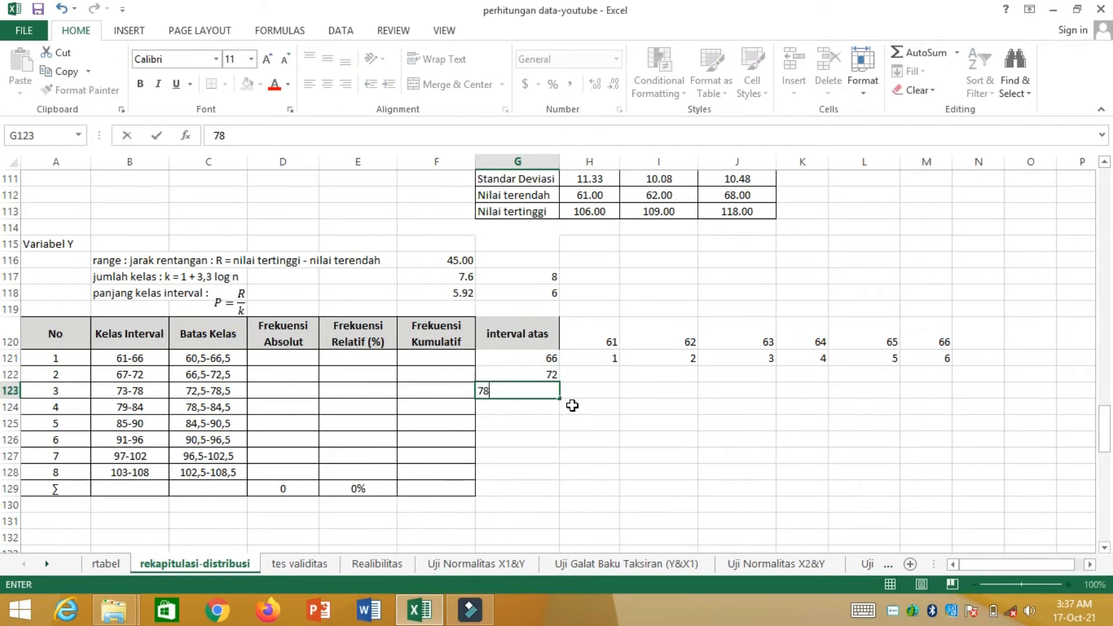
pyautogui.press('Return')
pyautogui.write('84')
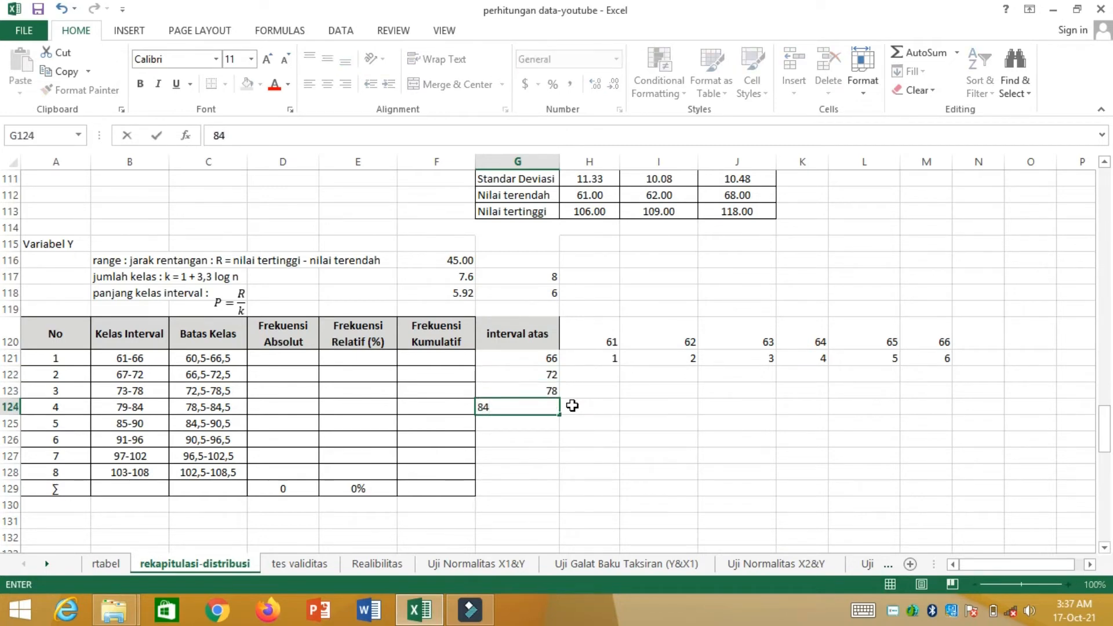
pyautogui.press('Return')
# - Enter the upper limits of the last four classes, 90, 96, 102 and 108, in G125:G128
pyautogui.write('90')
pyautogui.press('Return')
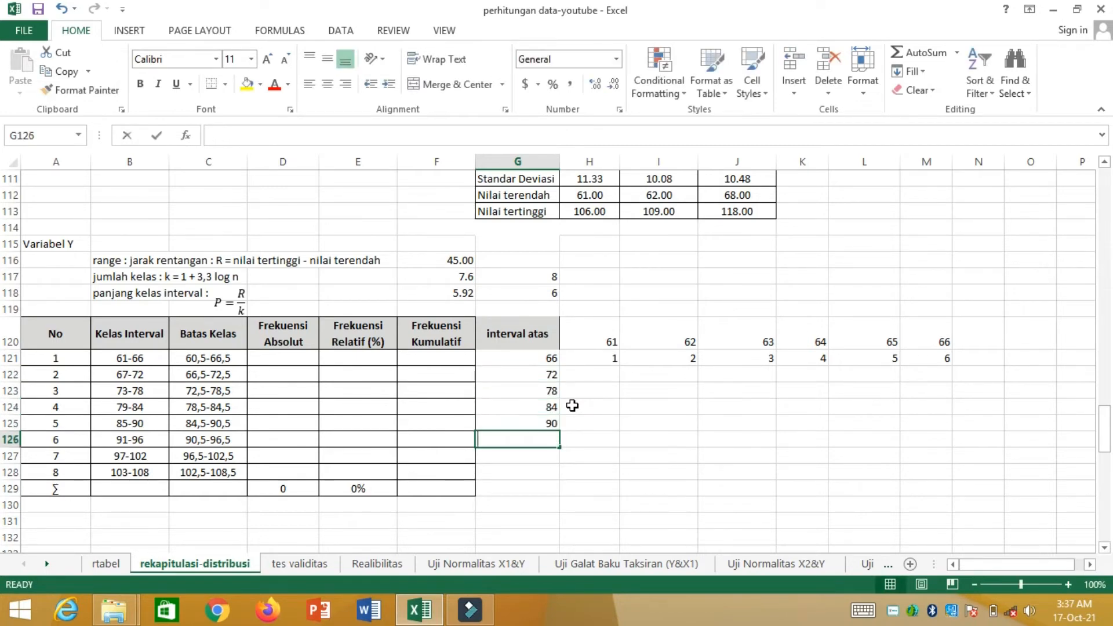
pyautogui.write('96')
pyautogui.press('Return')
pyautogui.write('1')
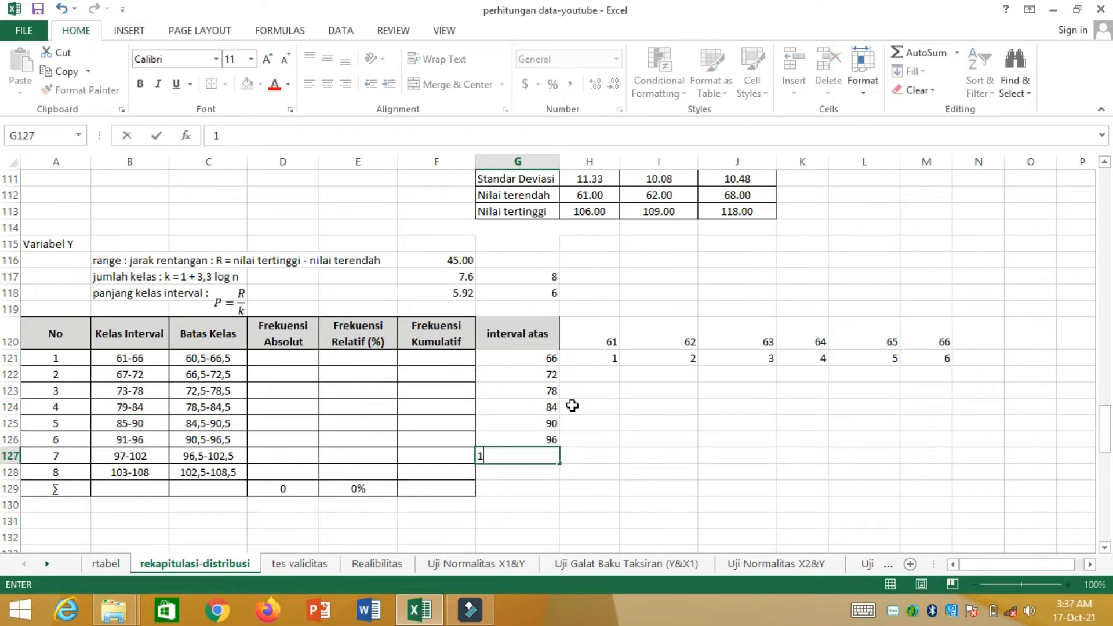
pyautogui.write('02')
pyautogui.press('Return')
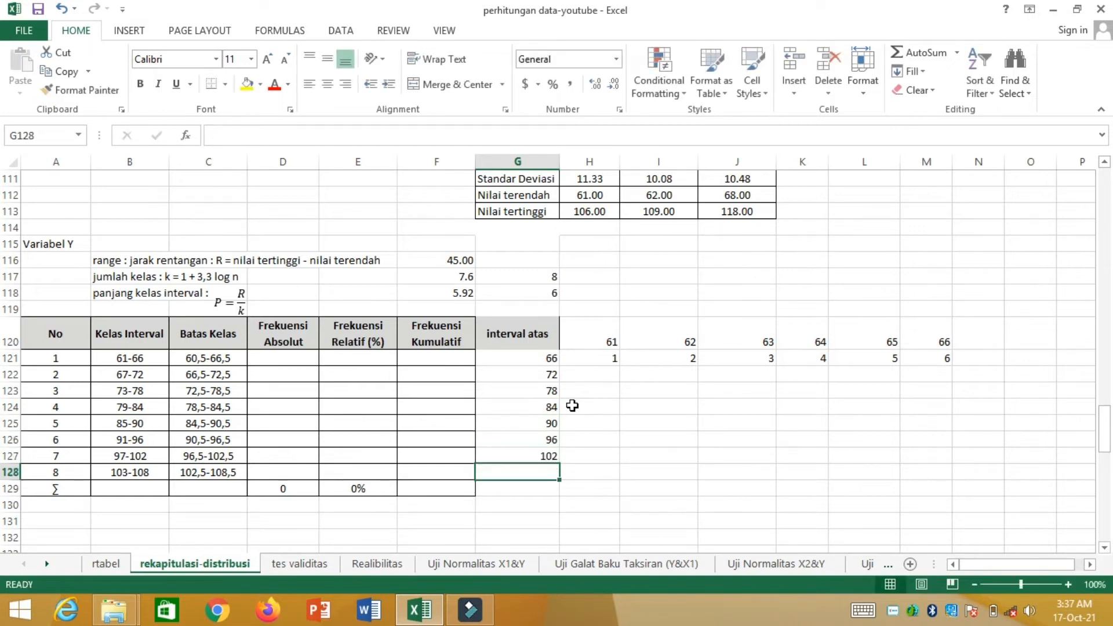
pyautogui.write('108')
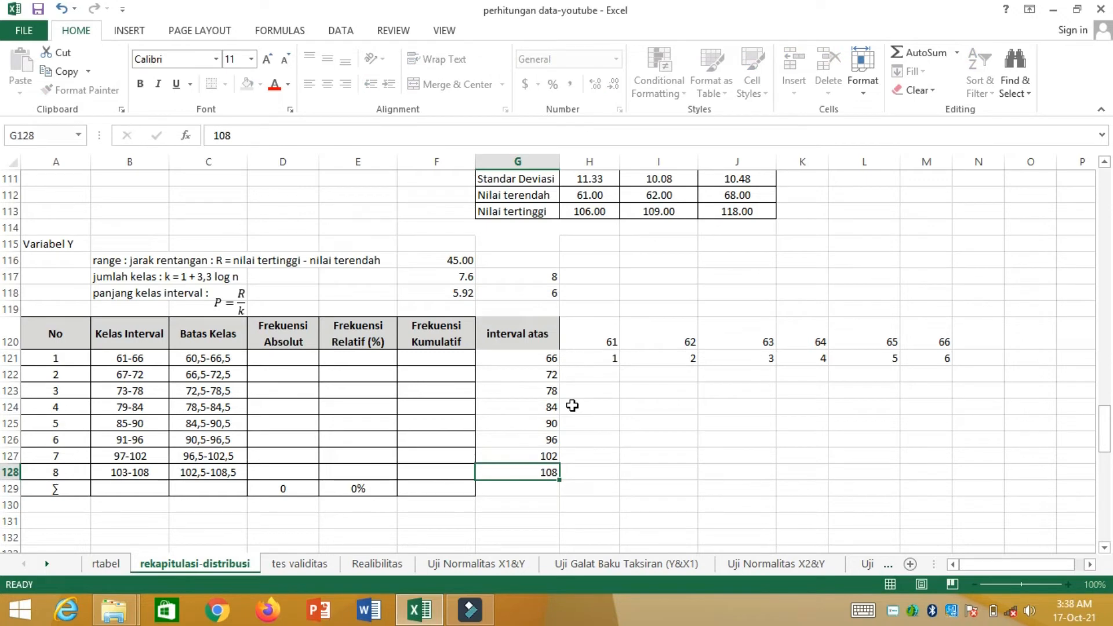
pyautogui.press('Return')
# - Start inserting a function for the Frekuensi Absolut cells D121:D128, with the Statistical category chosen
pyautogui.click(269, 356)
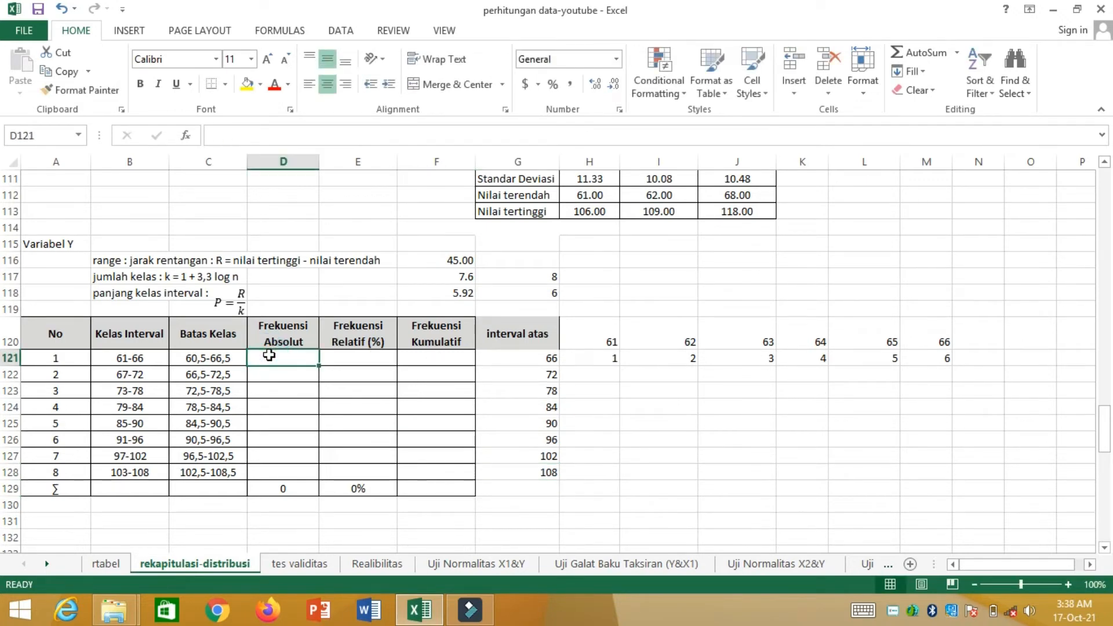
pyautogui.moveTo(268, 355); pyautogui.dragTo(273, 478)
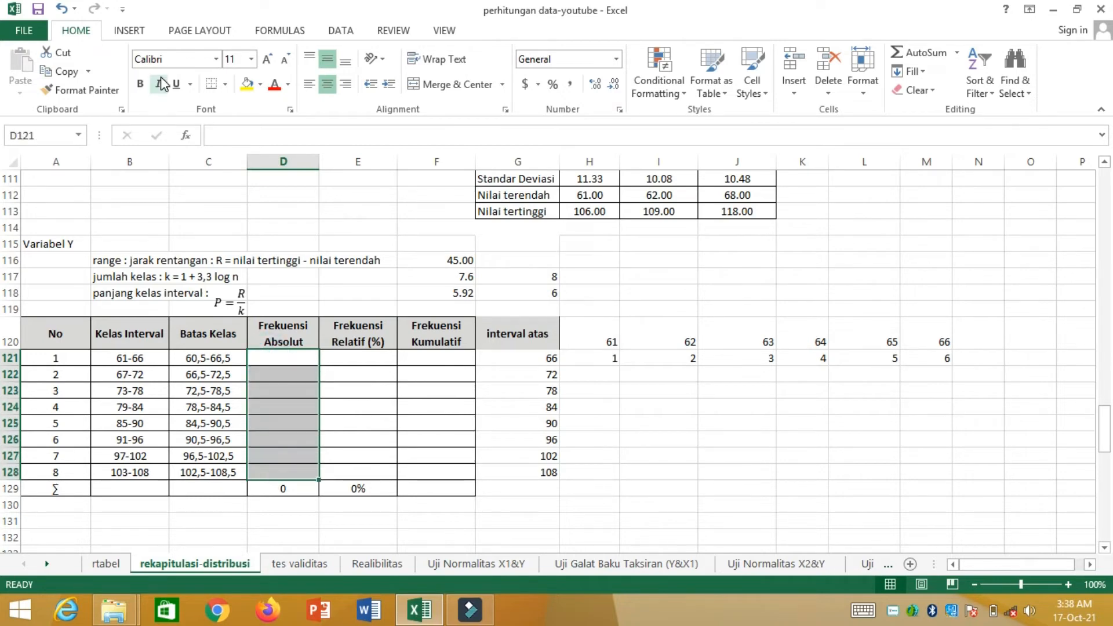
pyautogui.click(190, 141)
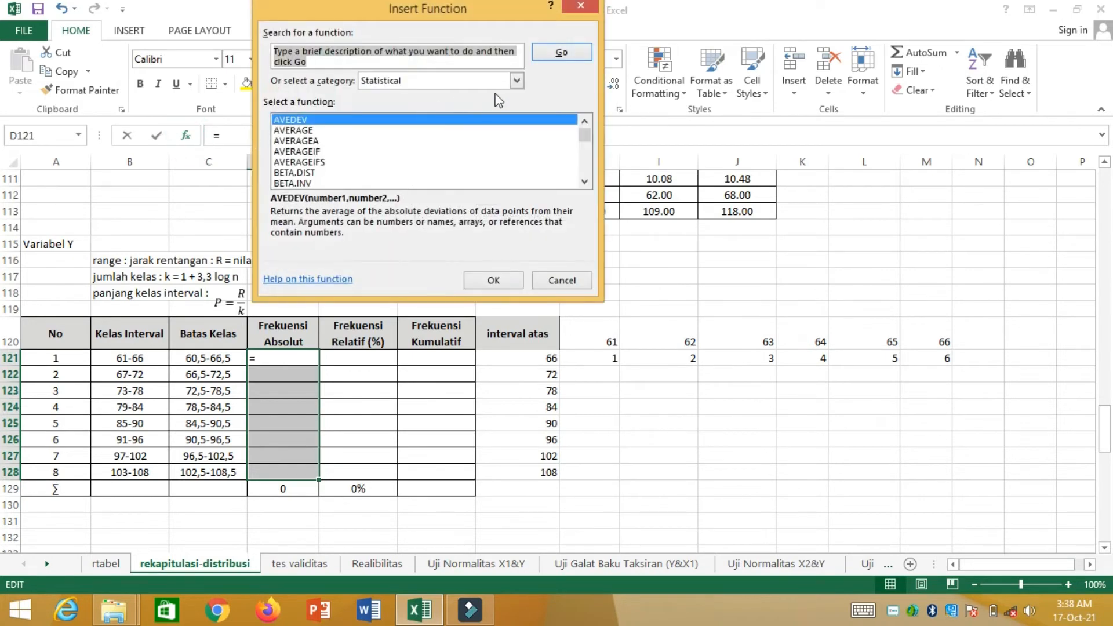
pyautogui.click(516, 80)
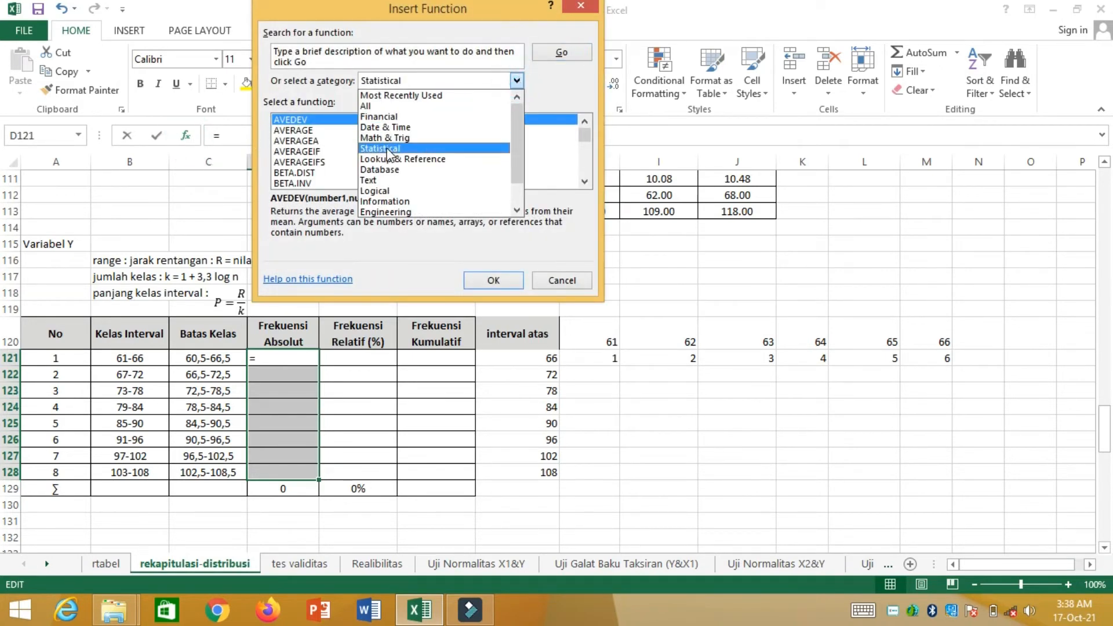
pyautogui.click(387, 149)
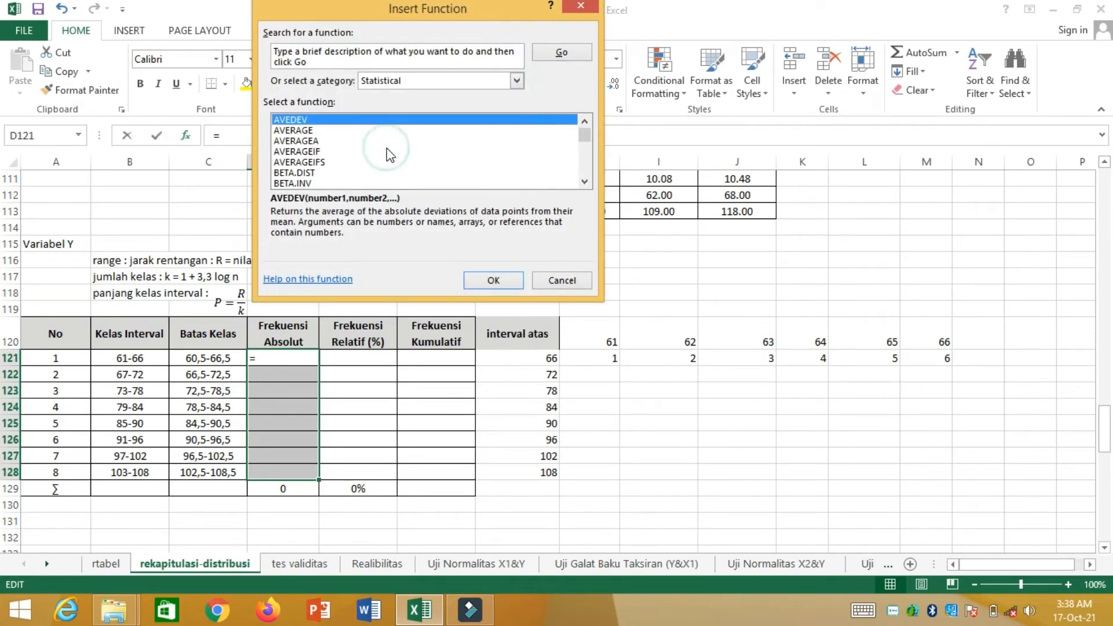
# - Choose the FREQUENCY function from the statistical functions and open its arguments
pyautogui.click(584, 181)
pyautogui.click(348, 146)
pyautogui.press('f')
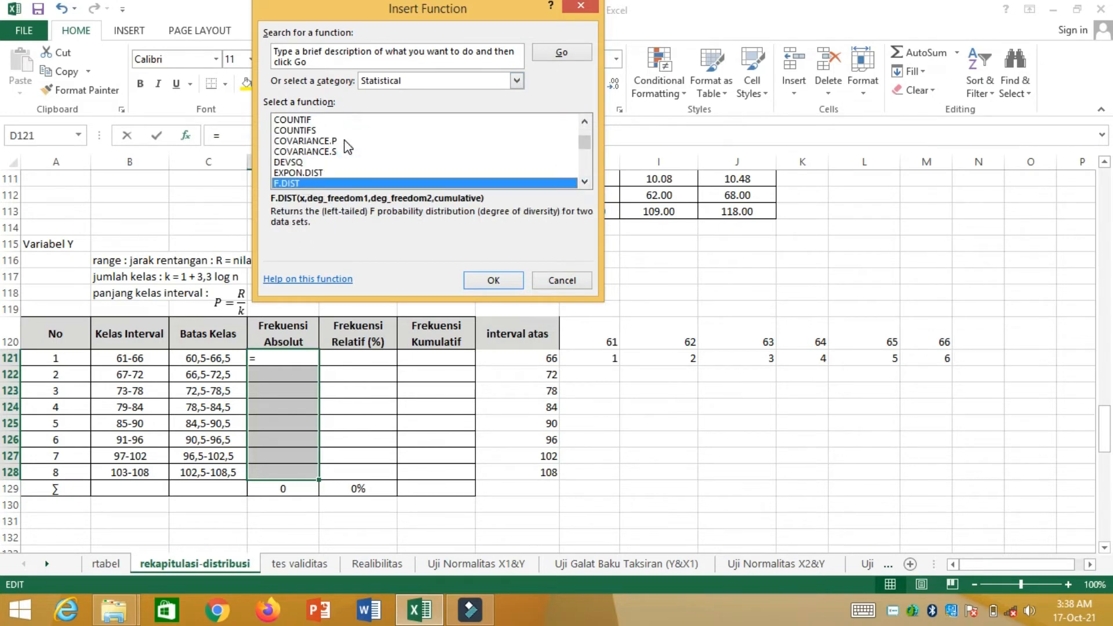
pyautogui.click(585, 181)
pyautogui.click(585, 181)
pyautogui.click(584, 181)
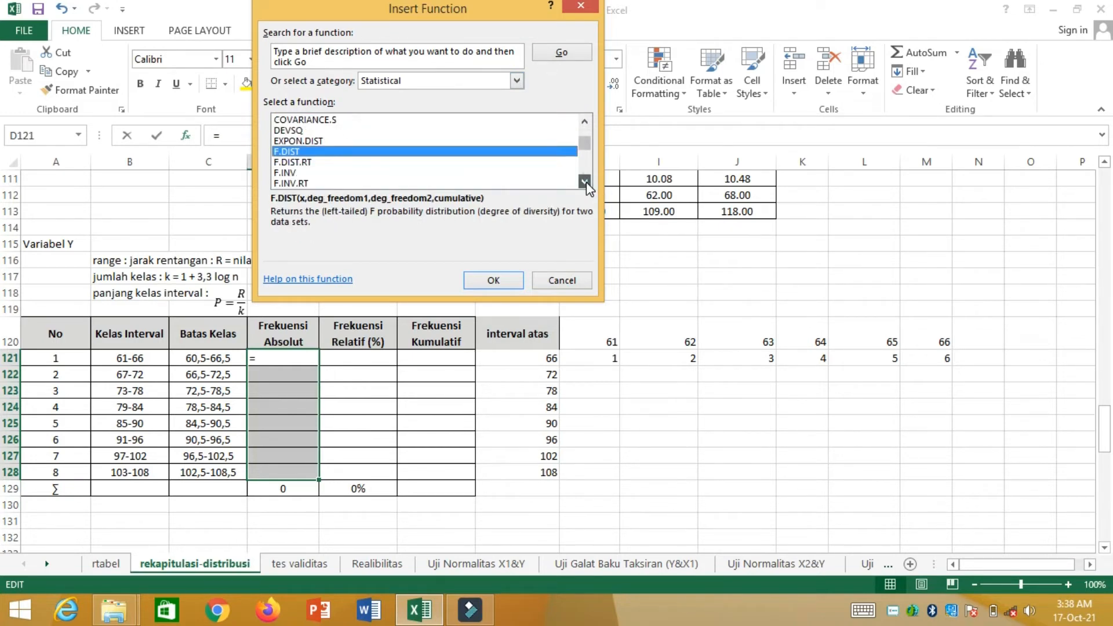
pyautogui.click(585, 182)
pyautogui.click(584, 182)
pyautogui.click(585, 181)
pyautogui.click(584, 182)
pyautogui.click(584, 181)
pyautogui.click(584, 181)
pyautogui.click(585, 181)
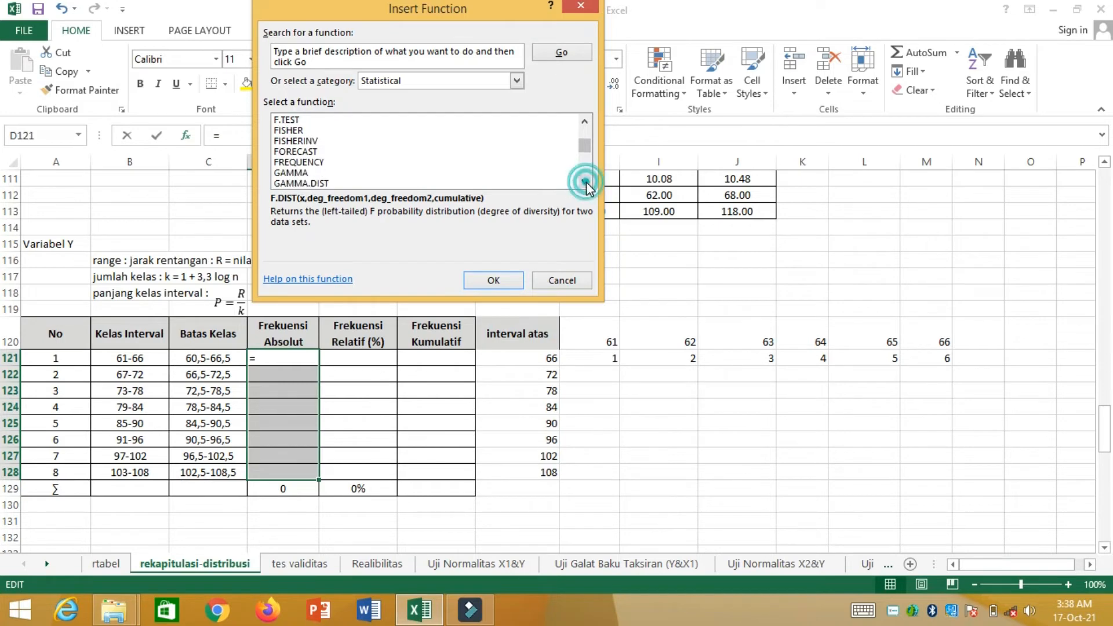
pyautogui.click(304, 161)
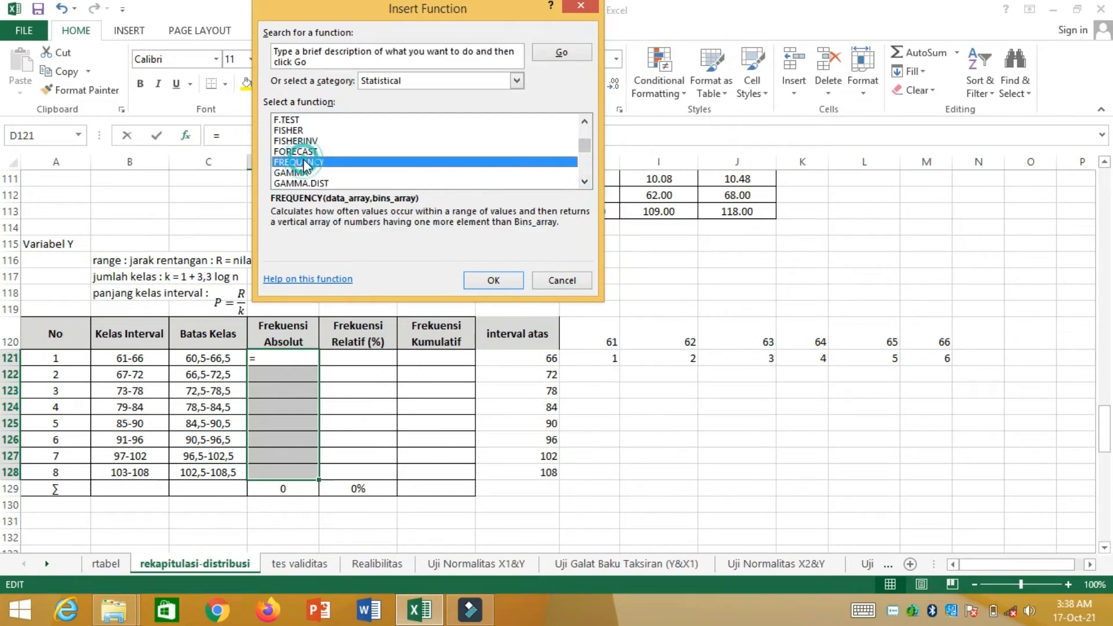
pyautogui.click(493, 280)
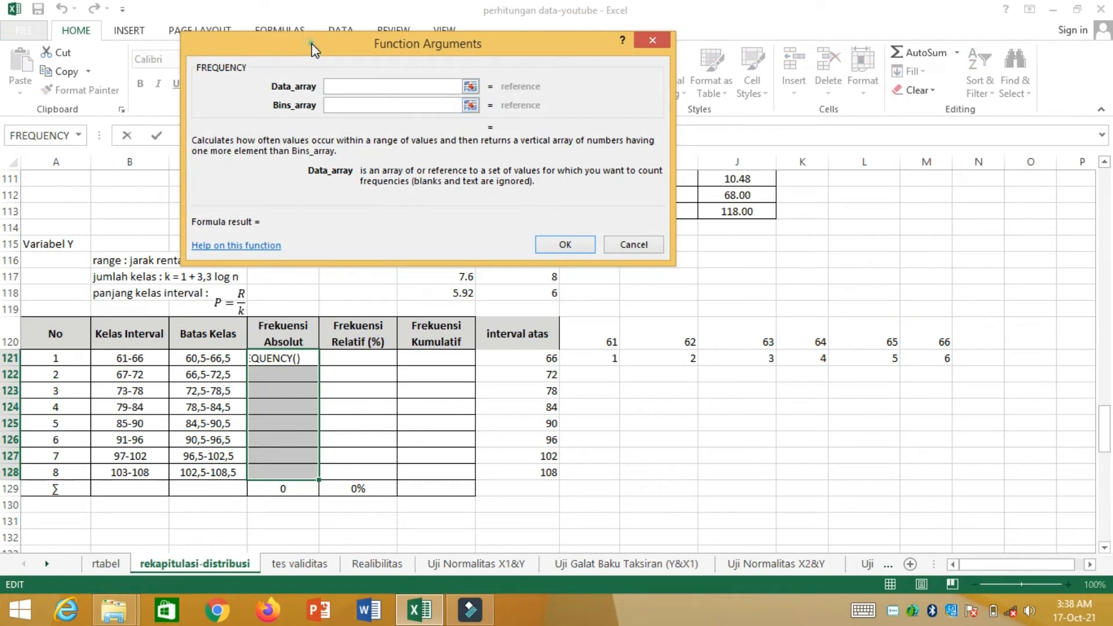
# - Set FREQUENCY's Data_array to the sorted Y values in H4:H103
pyautogui.moveTo(311, 43); pyautogui.dragTo(167, 89)
pyautogui.moveTo(143, 81); pyautogui.dragTo(131, 61)
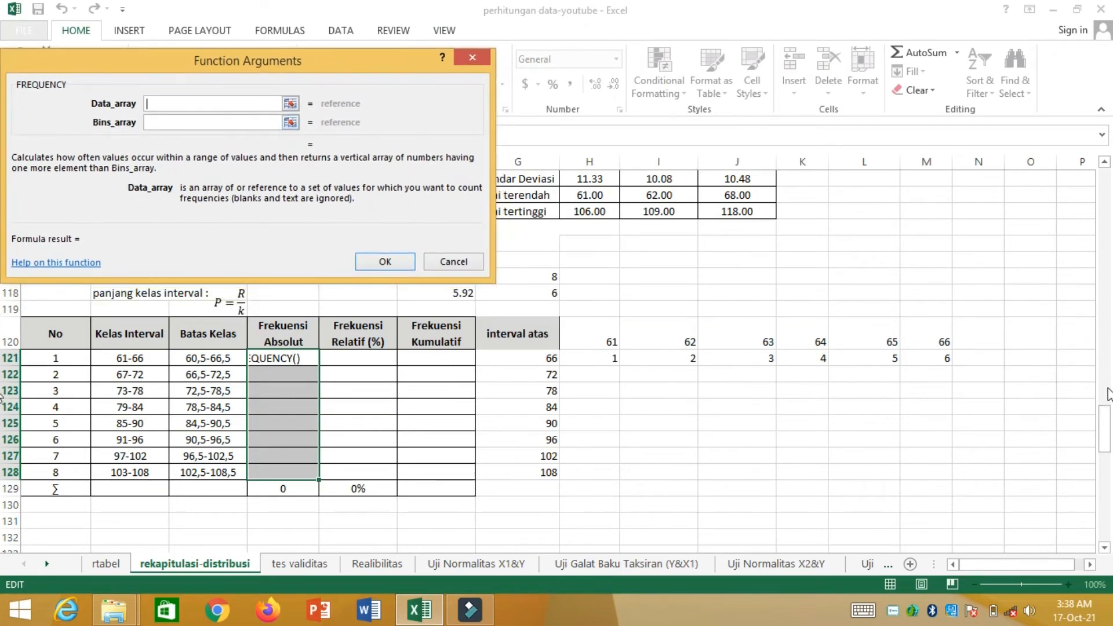
pyautogui.moveTo(1106, 430); pyautogui.dragTo(1109, 180)
pyautogui.moveTo(588, 250); pyautogui.dragTo(596, 582)
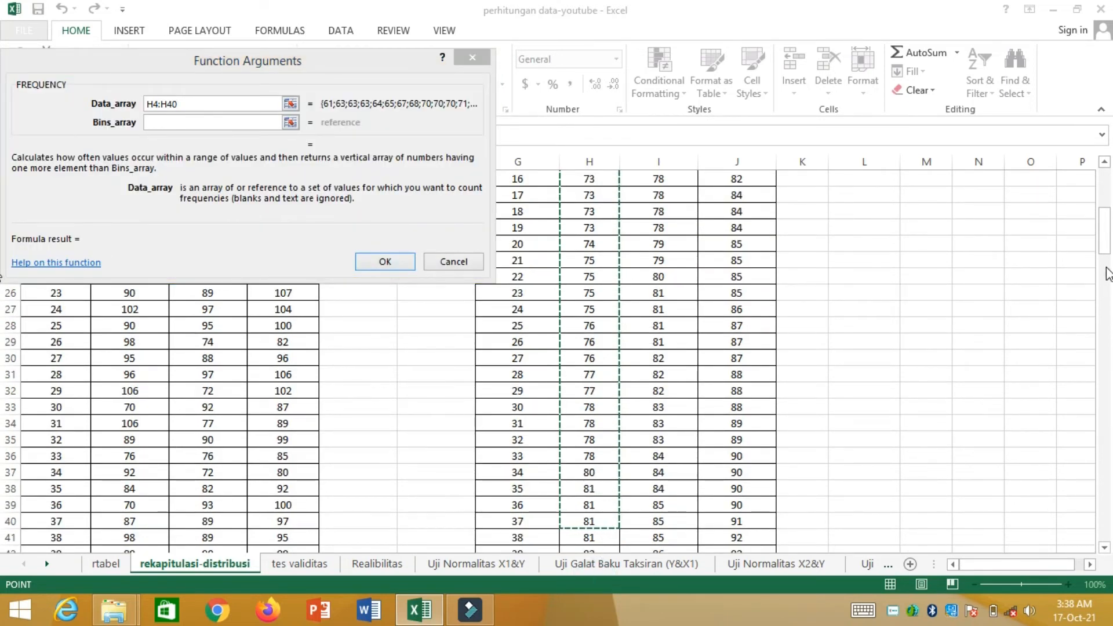
pyautogui.moveTo(1107, 231); pyautogui.dragTo(1108, 157)
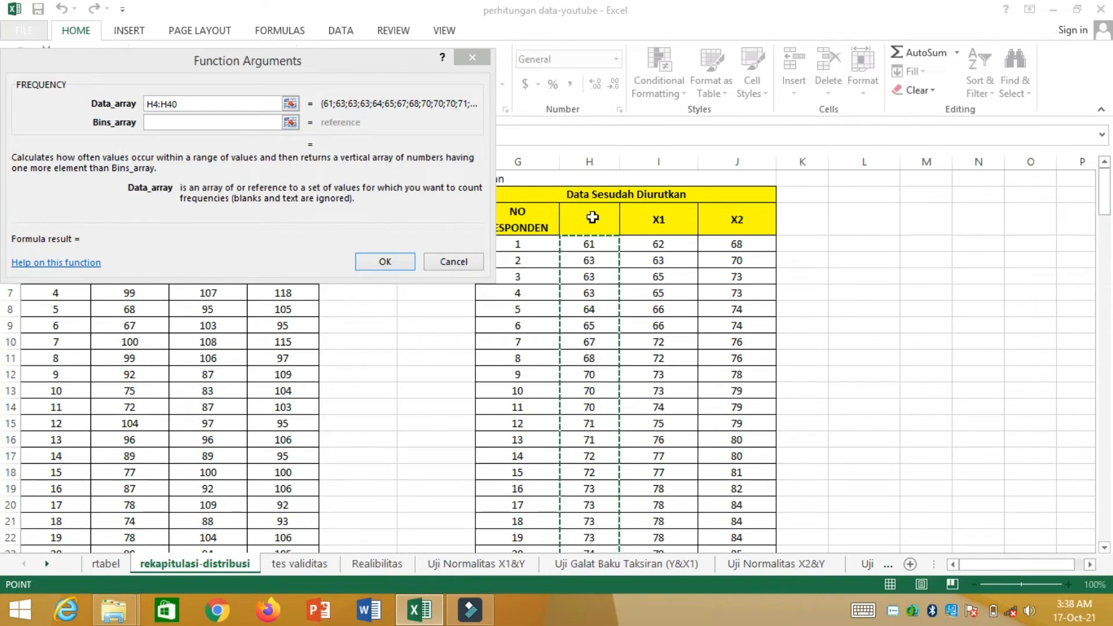
pyautogui.click(584, 242)
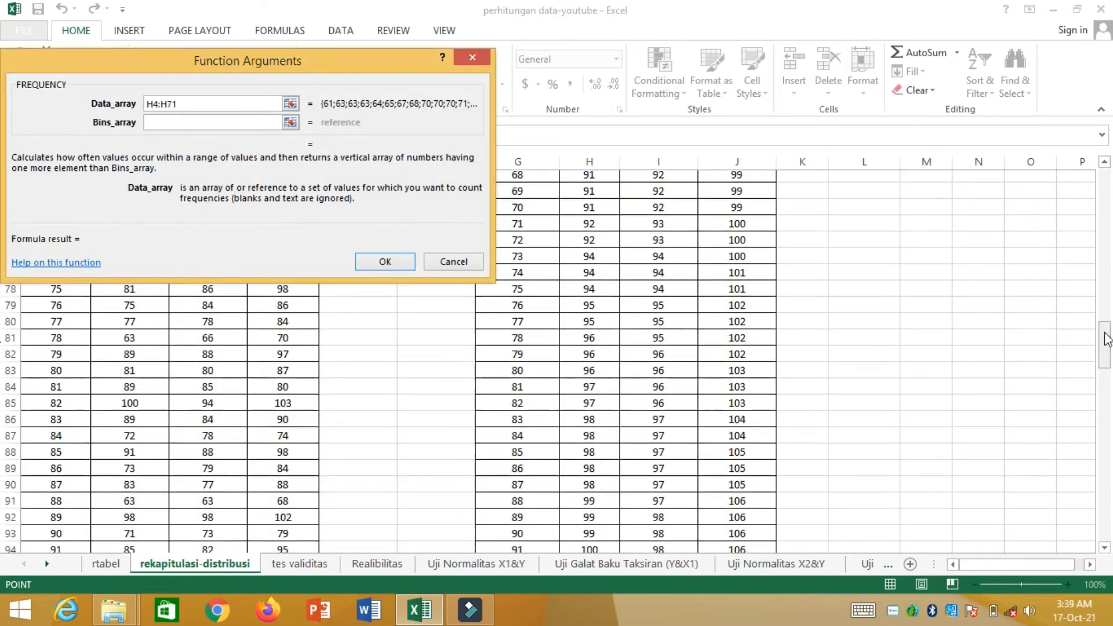
pyautogui.moveTo(1104, 331); pyautogui.dragTo(1105, 354)
pyautogui.rightClick(1105, 357)
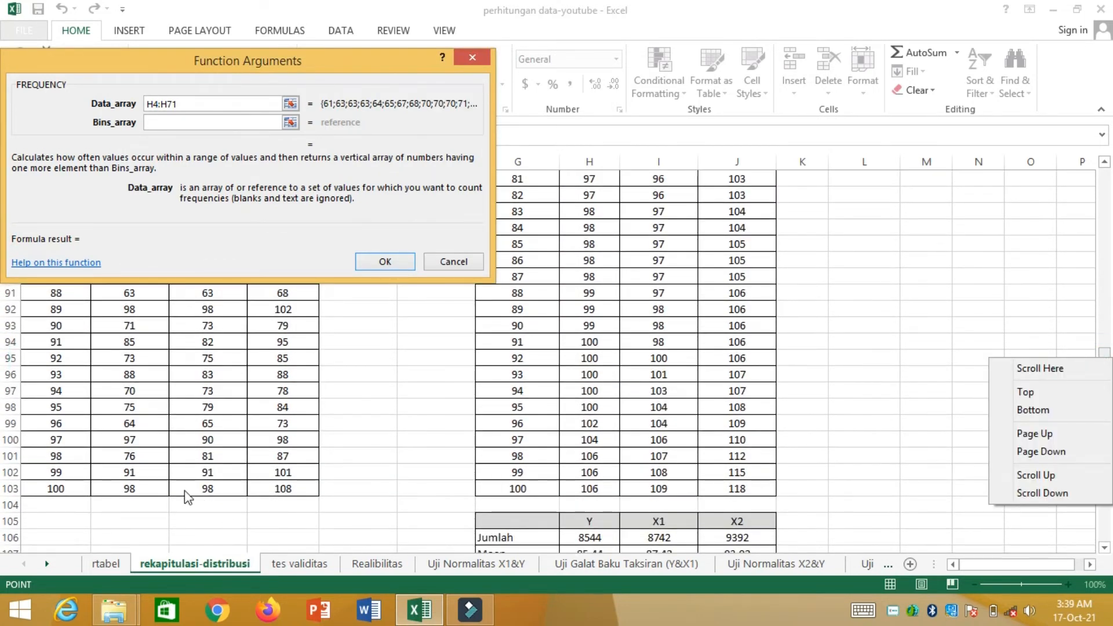
pyautogui.click(203, 105)
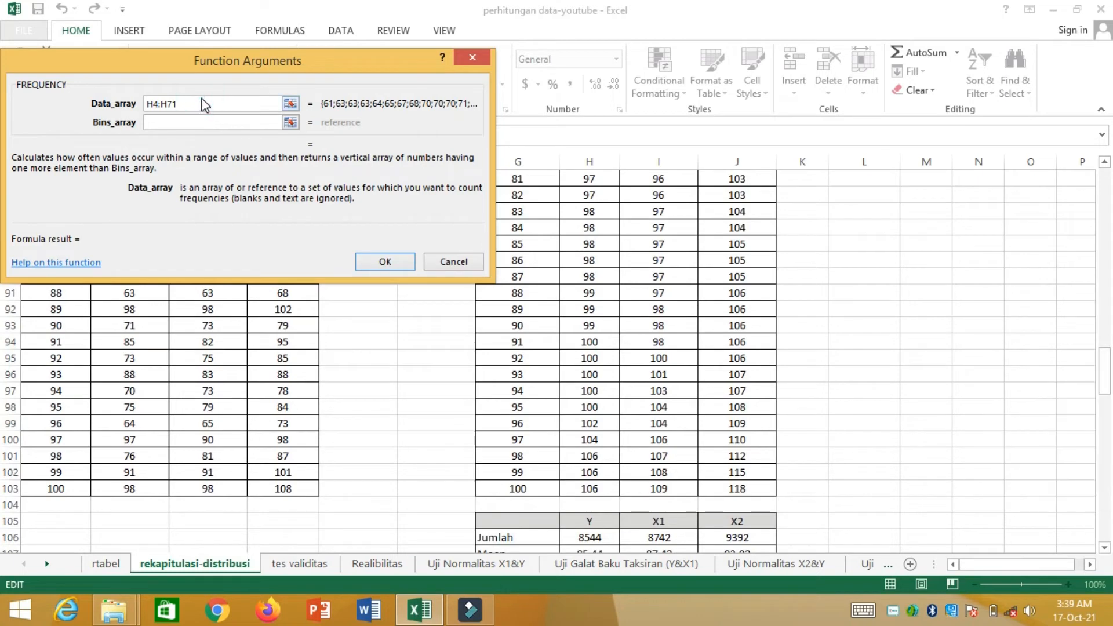
pyautogui.press('BackSpace')
pyautogui.press('BackSpace')
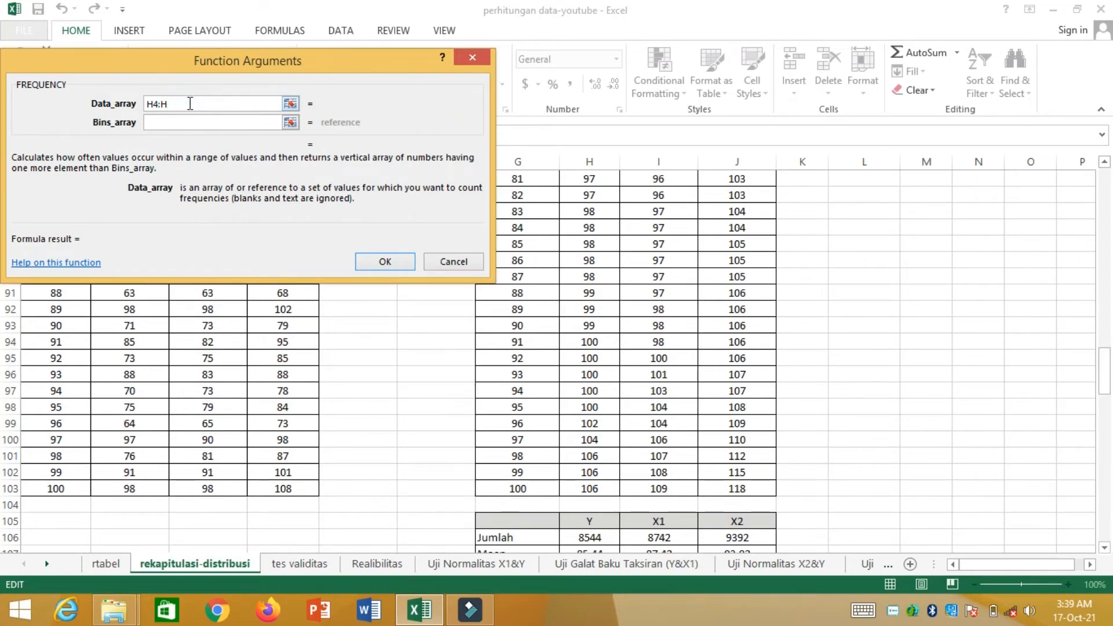
pyautogui.write('103')
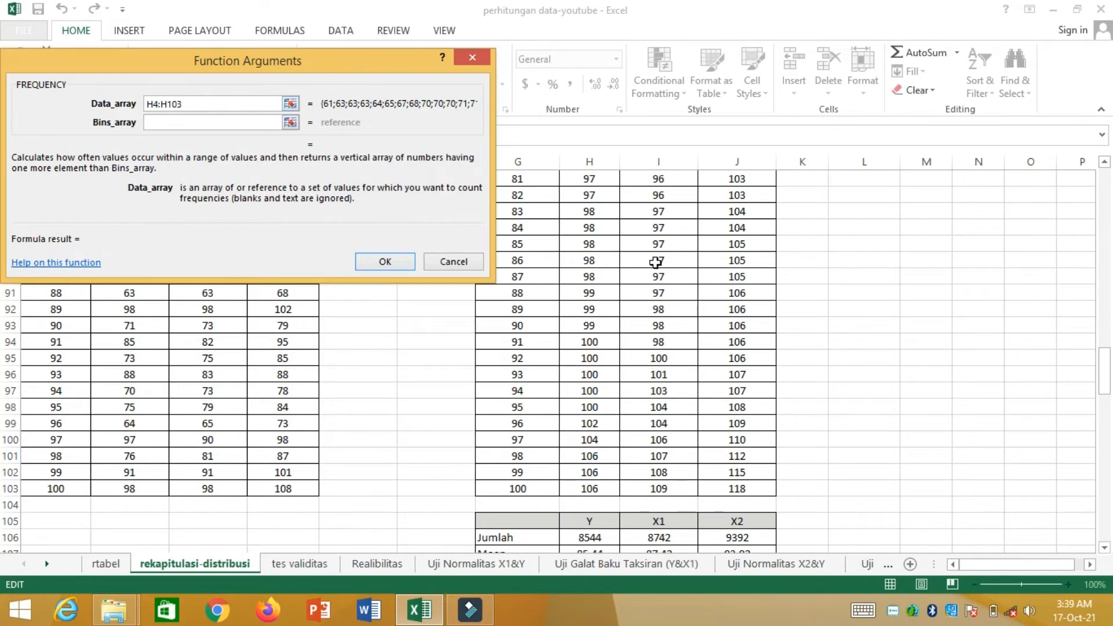
# - Set FREQUENCY's Bins_array to the interval atas upper limits in G121:G128
pyautogui.click(213, 123)
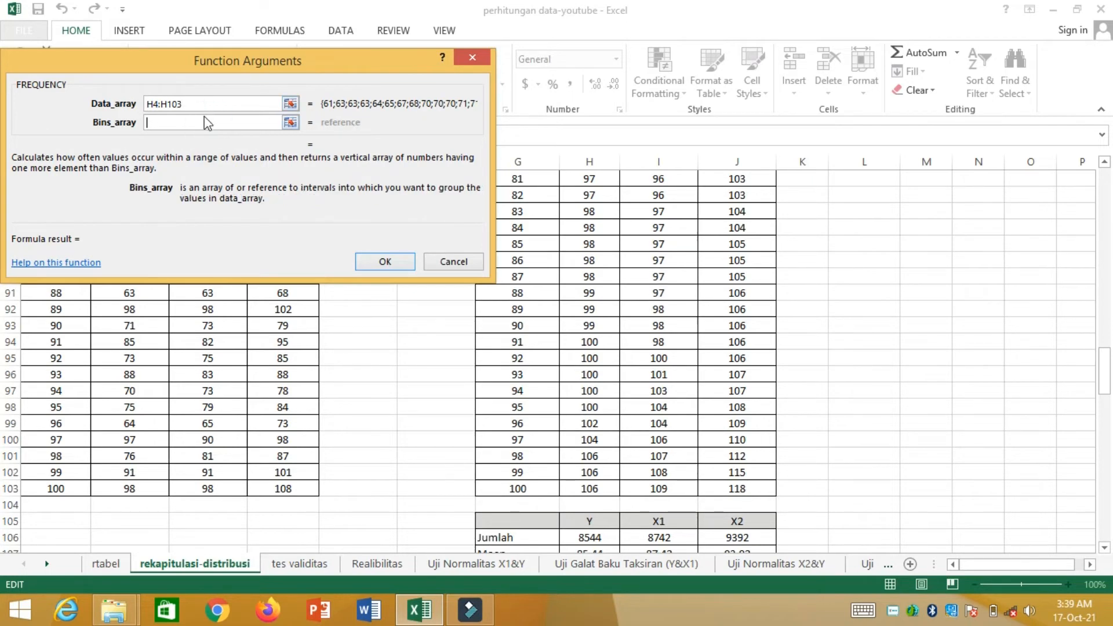
pyautogui.scroll(20, 217, 102)
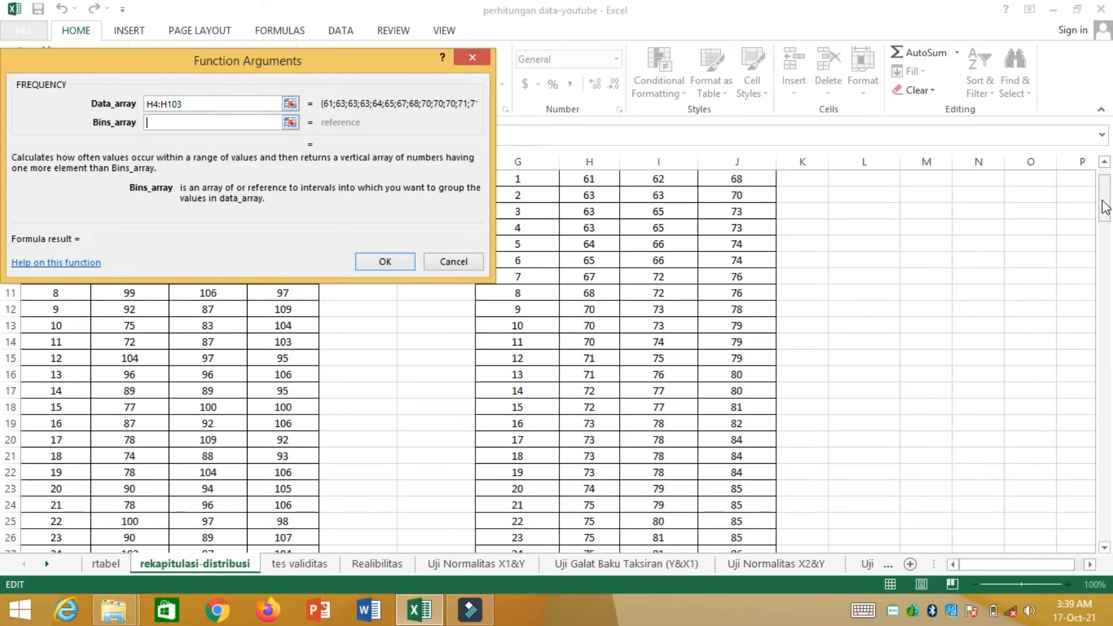
pyautogui.moveTo(1104, 200); pyautogui.dragTo(1086, 421)
pyautogui.click(1086, 422)
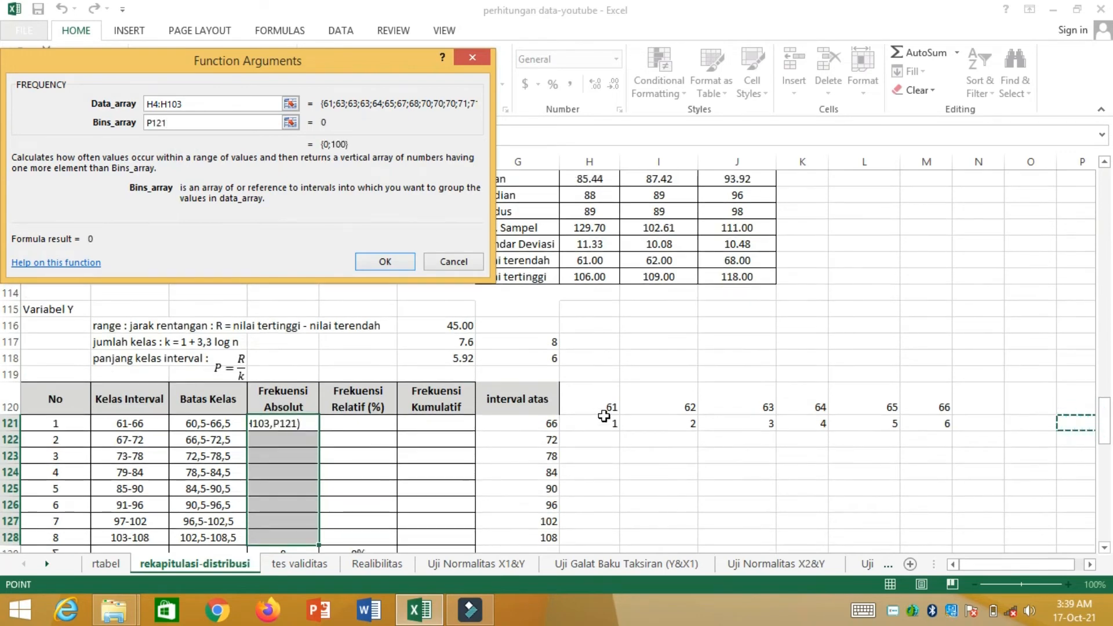
pyautogui.click(514, 416)
pyautogui.moveTo(514, 417); pyautogui.dragTo(539, 418)
pyautogui.click(539, 418)
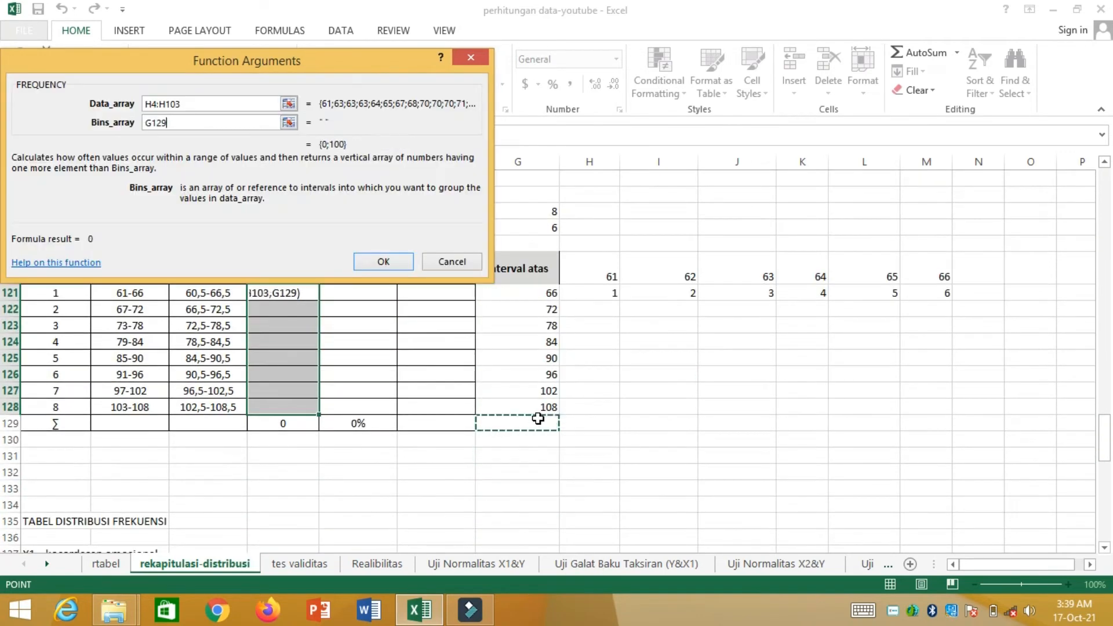
pyautogui.moveTo(550, 291); pyautogui.dragTo(529, 413)
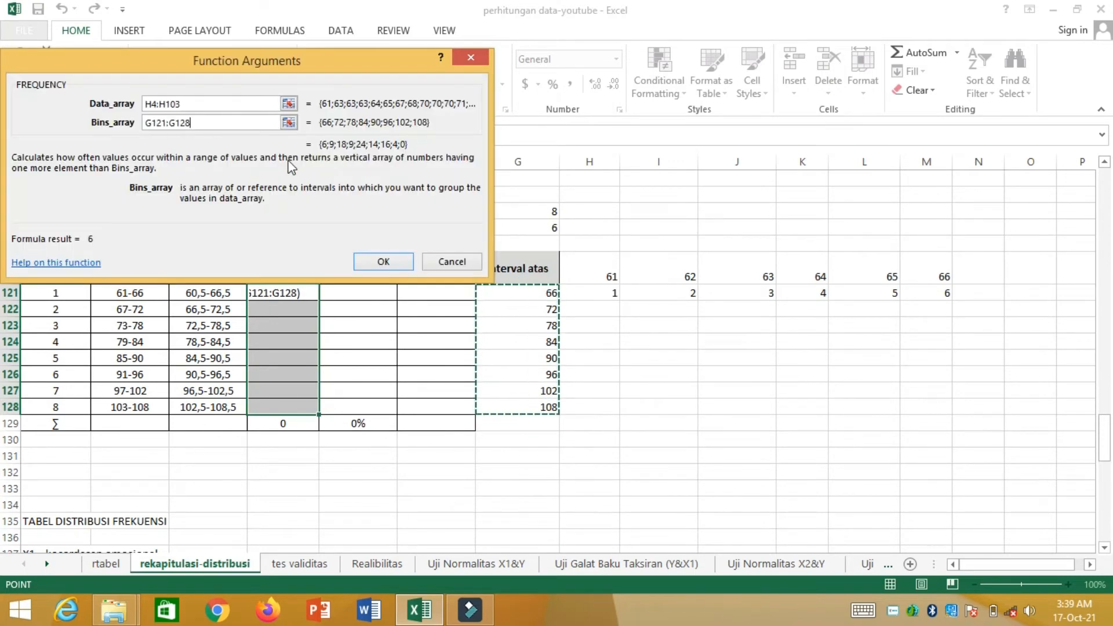
# - Enter the FREQUENCY function as an array formula across the Frekuensi Absolut cells D121:D128
pyautogui.click(347, 220)
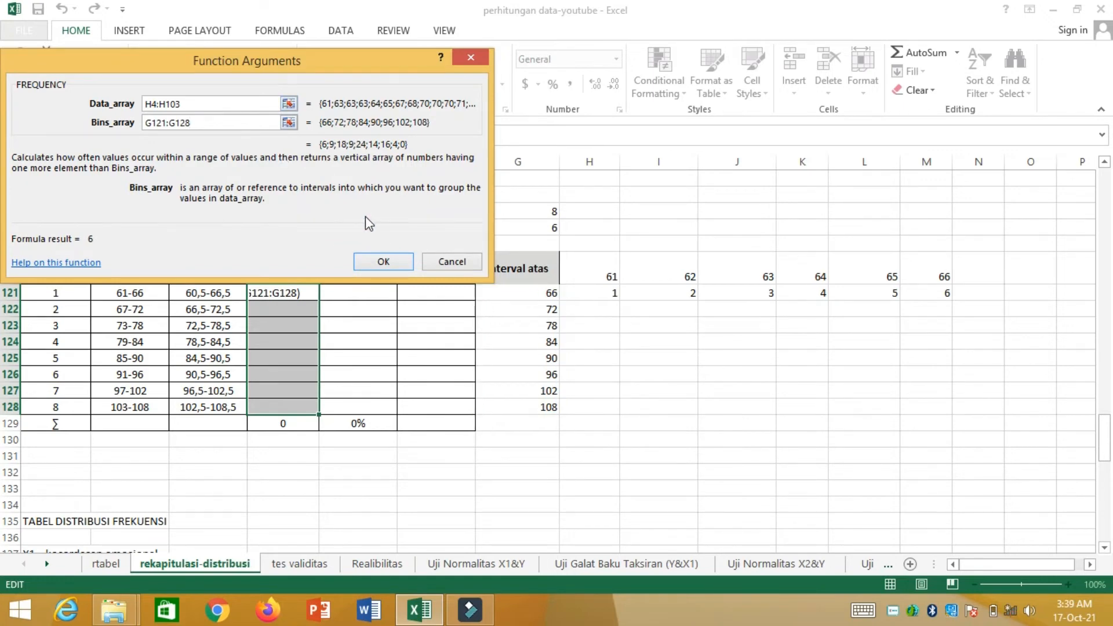
pyautogui.click(419, 225)
pyautogui.hotkey('ctrl', 'shift', 'Return')
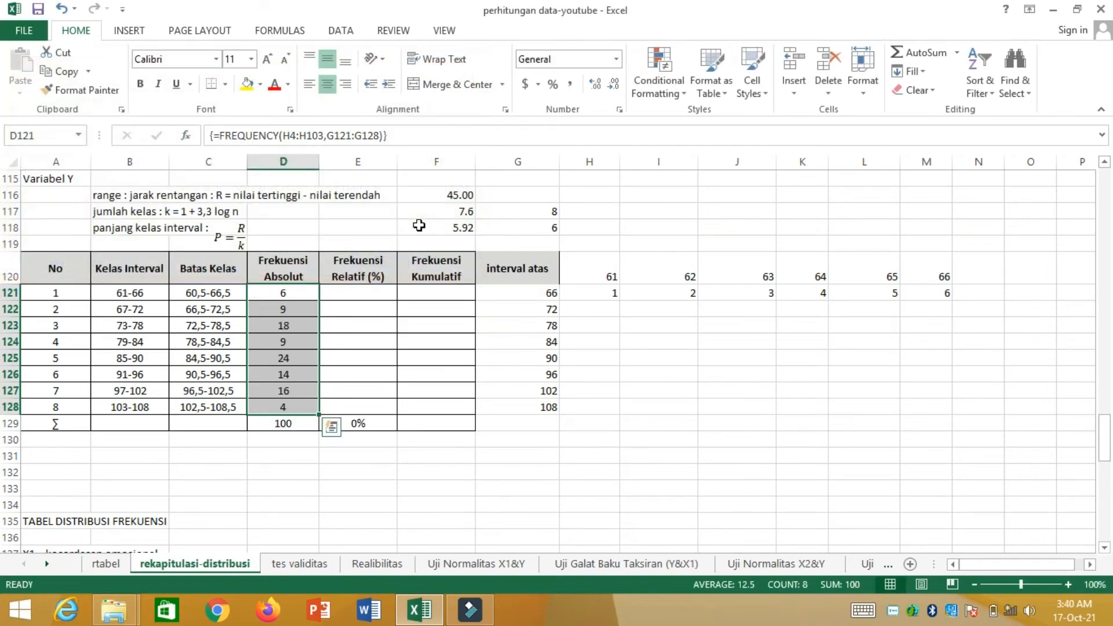
# - Review the absolute frequency of each class in D121:D128 and the total's formula in D129
pyautogui.click(304, 300)
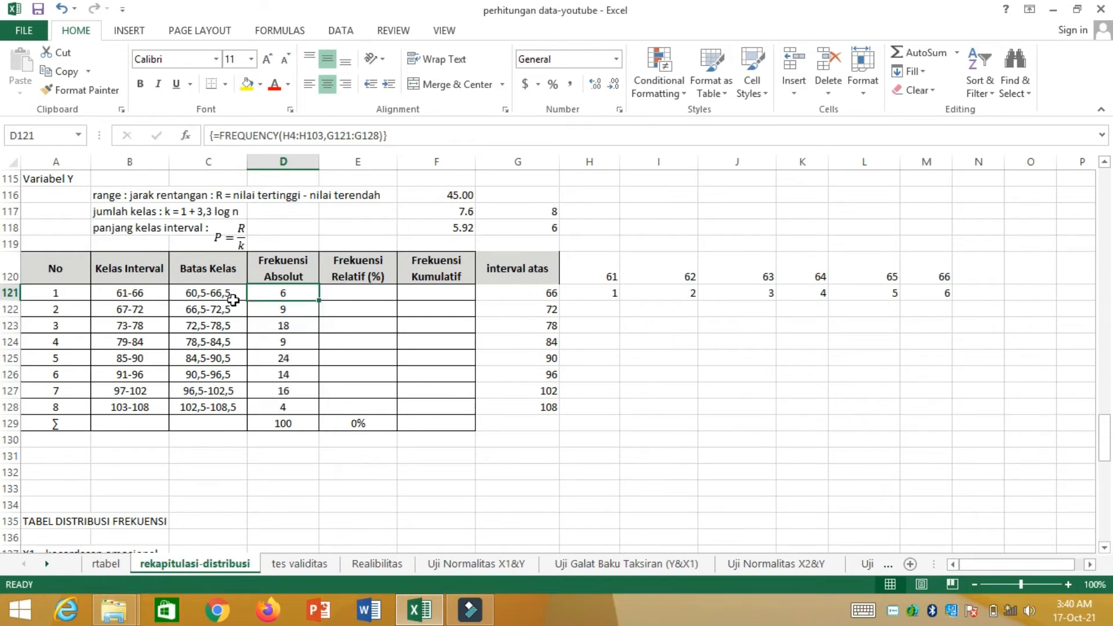
pyautogui.press('Down')
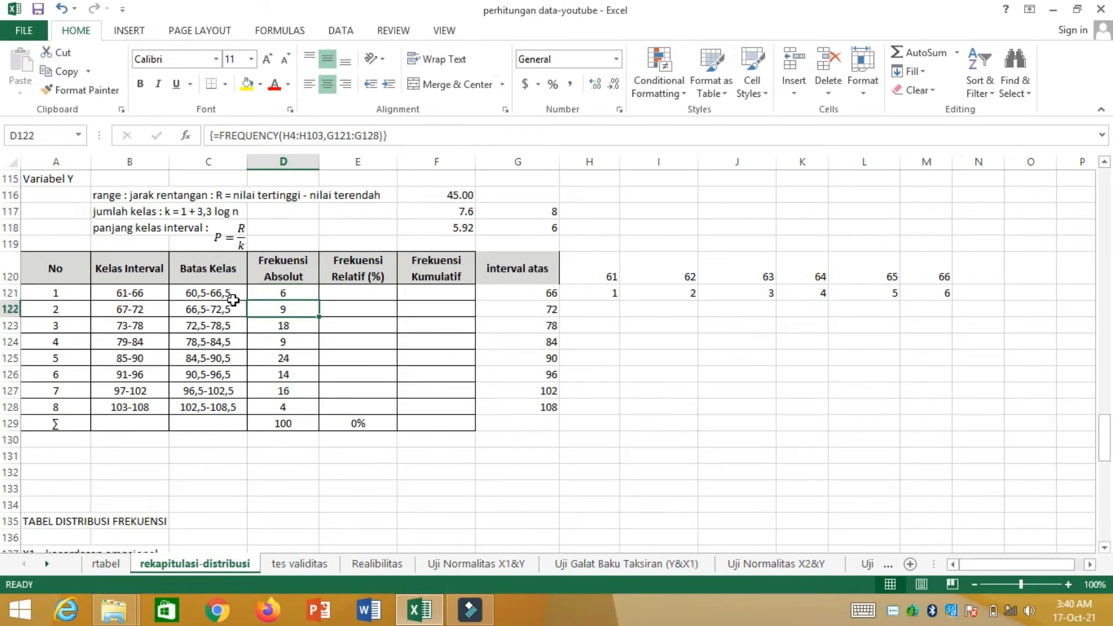
pyautogui.press('Down')
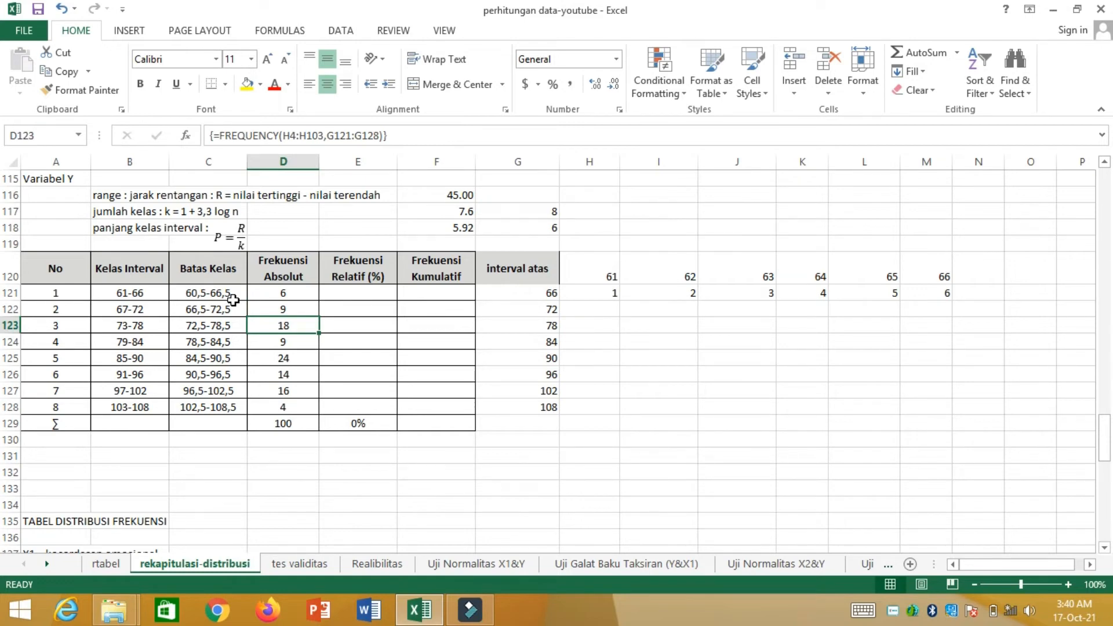
pyautogui.press('Down')
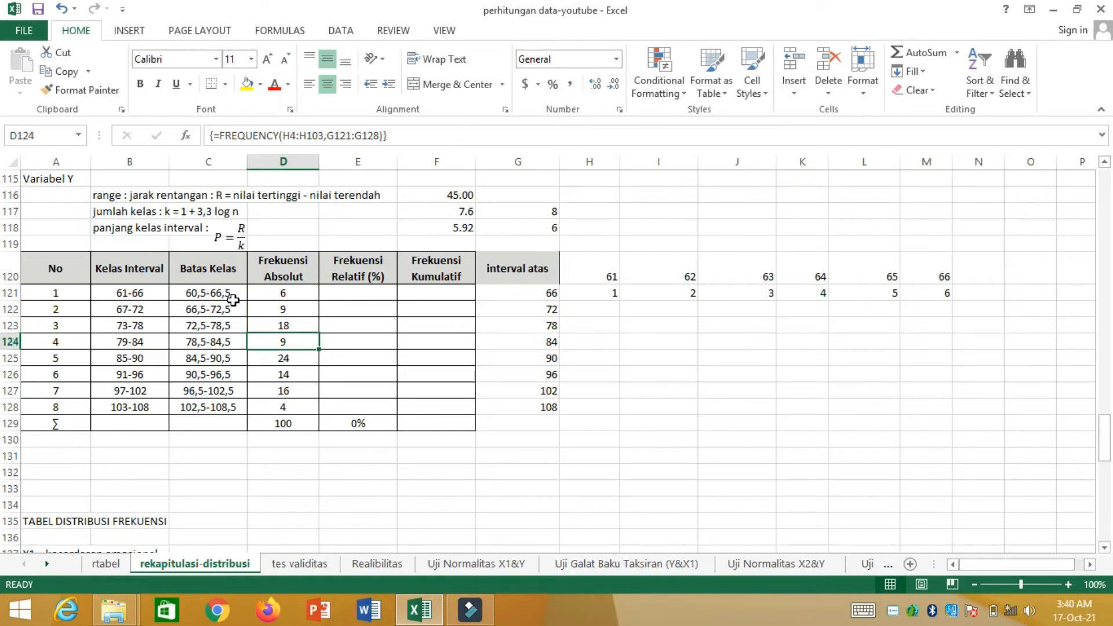
pyautogui.press('Down')
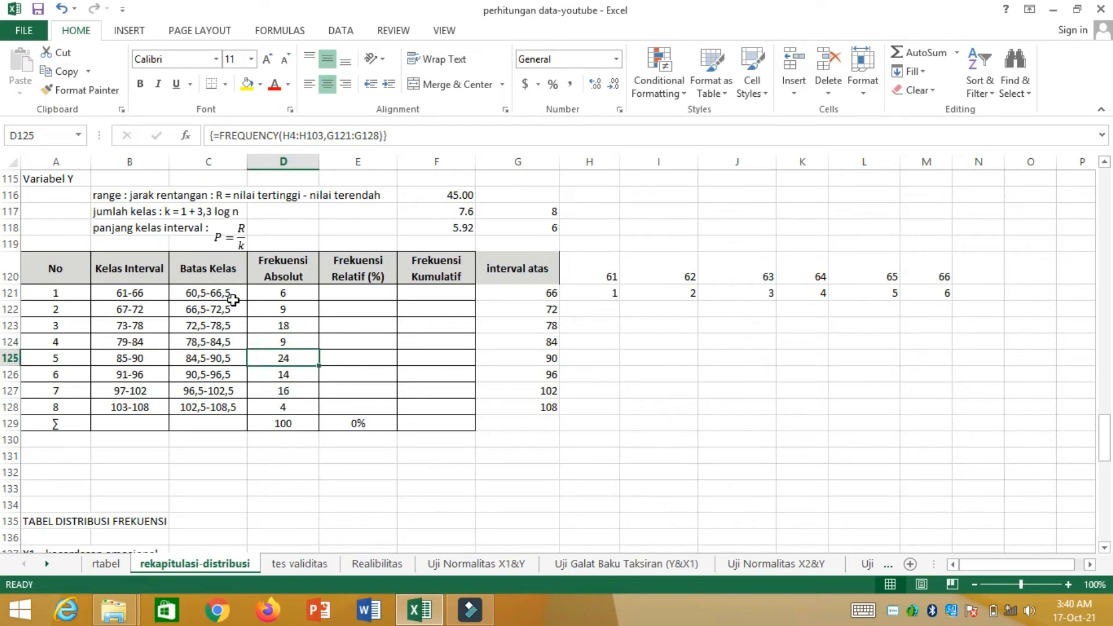
pyautogui.press('Down')
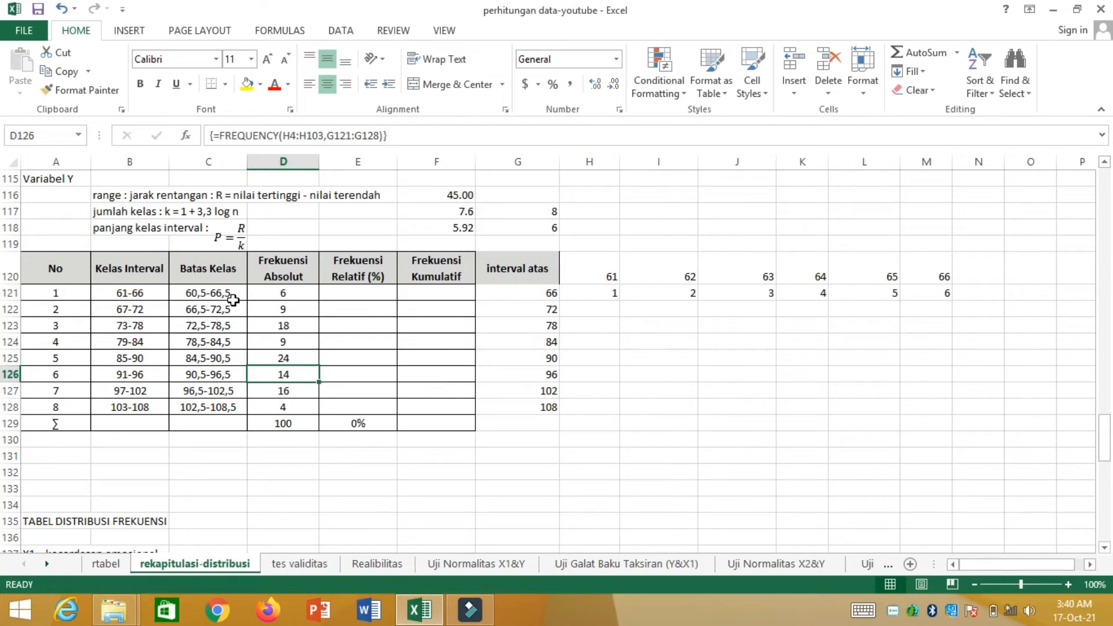
pyautogui.press('Down')
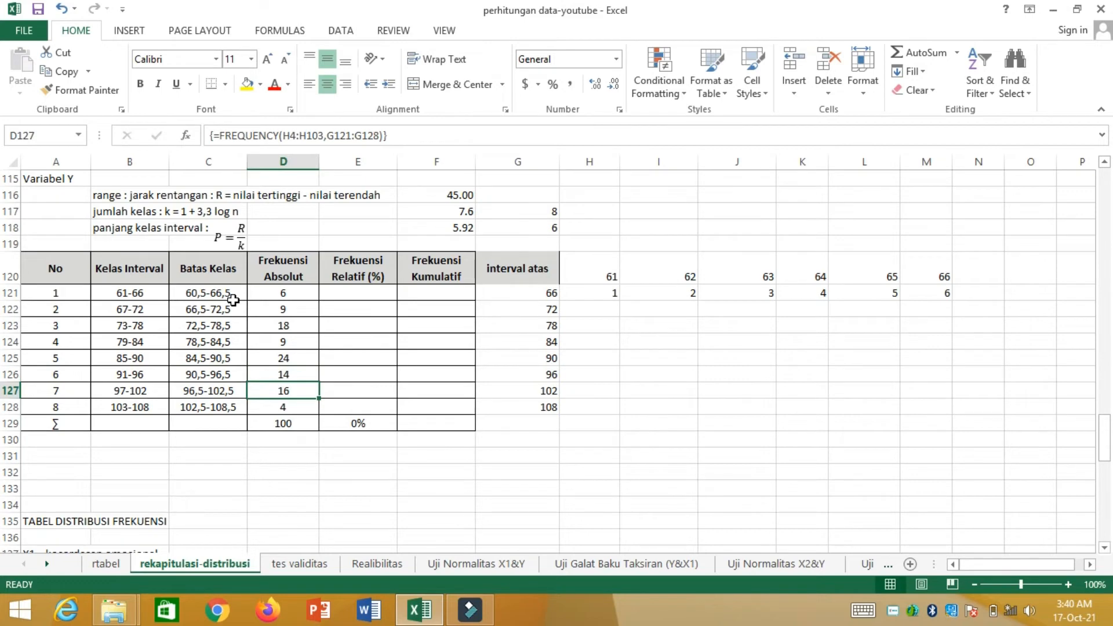
pyautogui.press('Down')
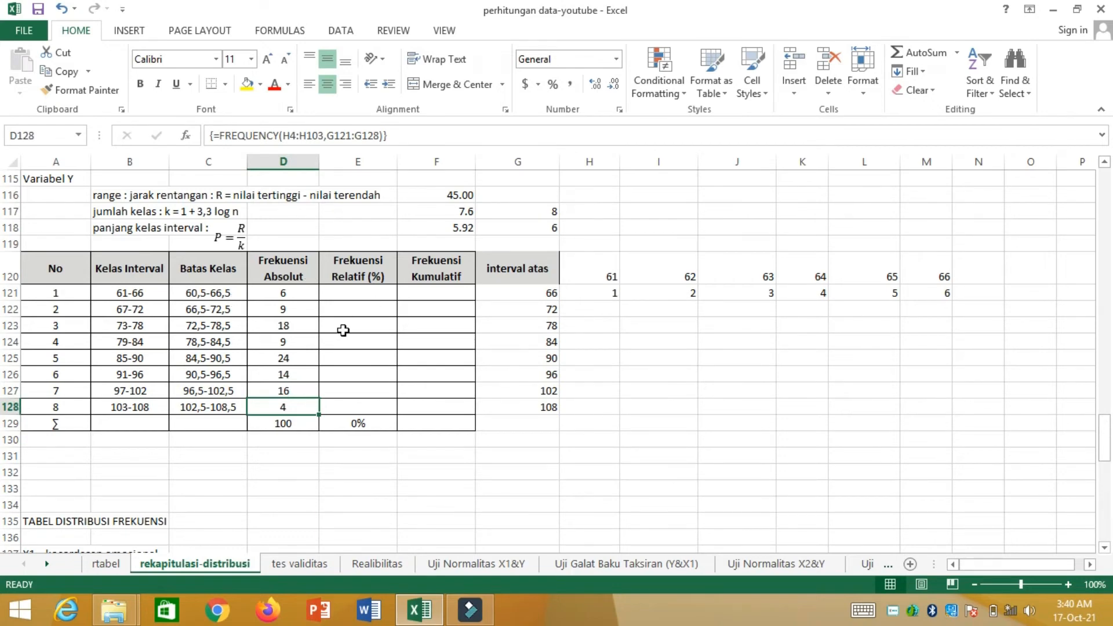
pyautogui.click(356, 290)
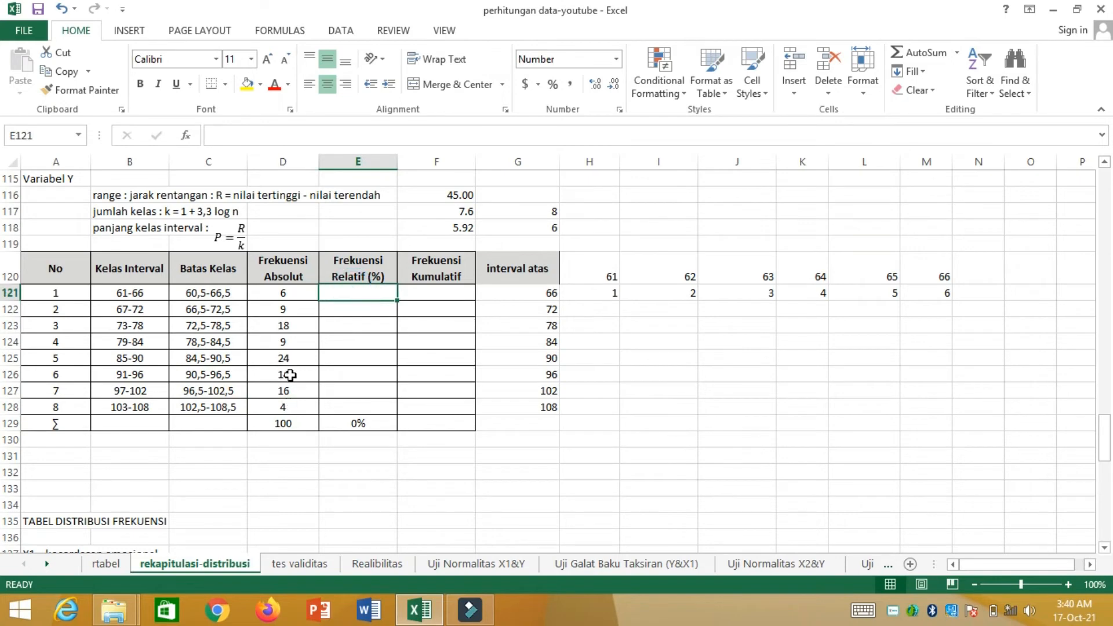
pyautogui.click(267, 427)
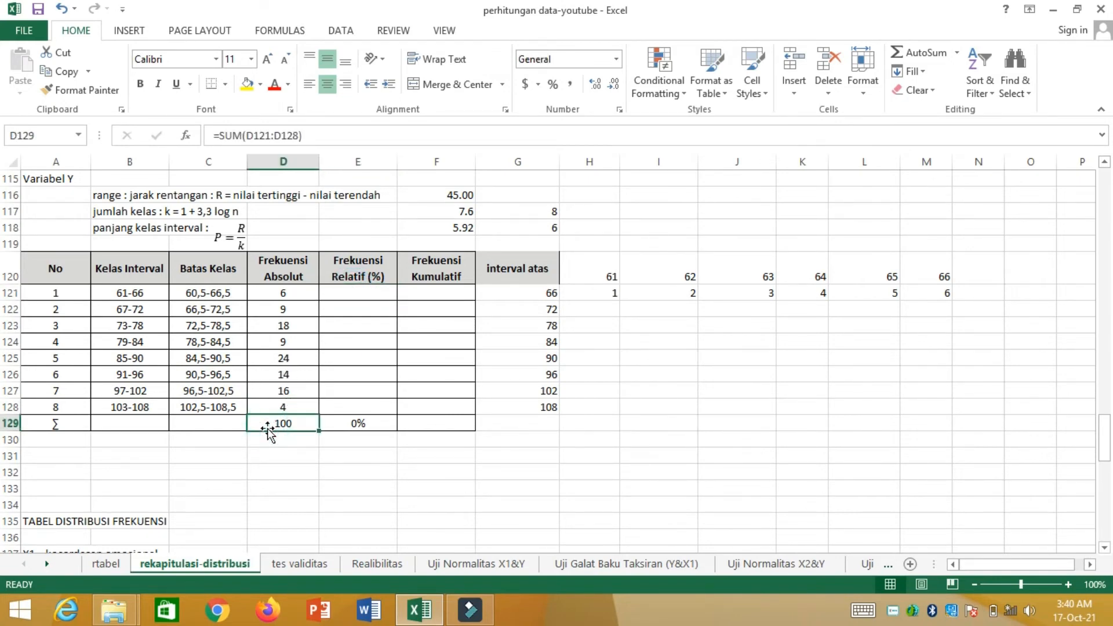
pyautogui.doubleClick(267, 428)
pyautogui.press('Return')
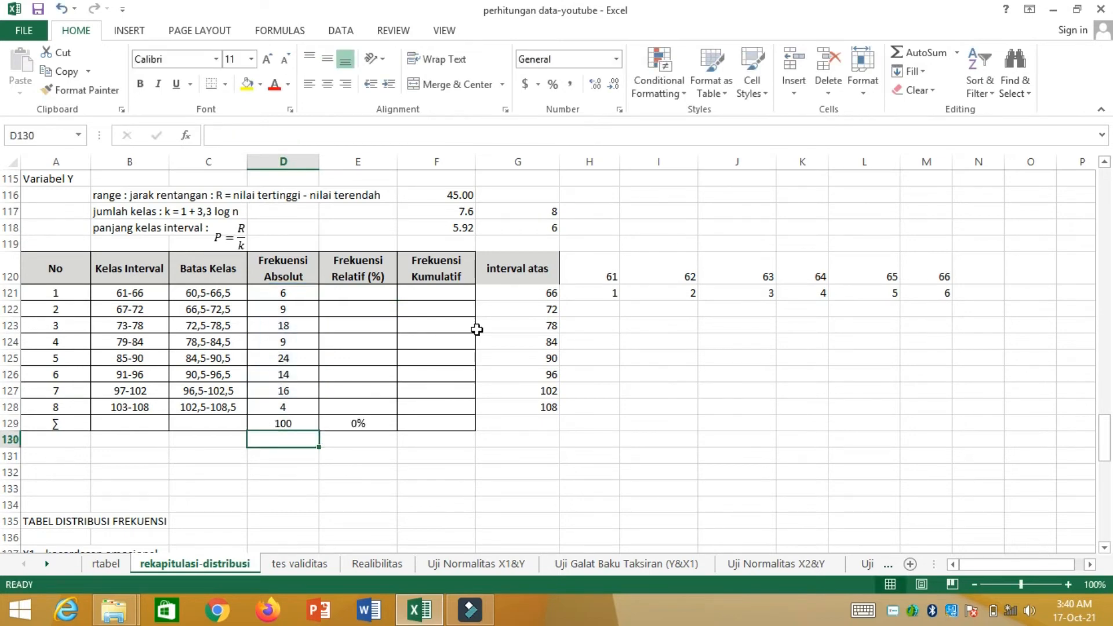
# - Clear the Frekuensi Relatif cells E121:E129 and enter =D121/100 in E121 for the first class
pyautogui.click(340, 289)
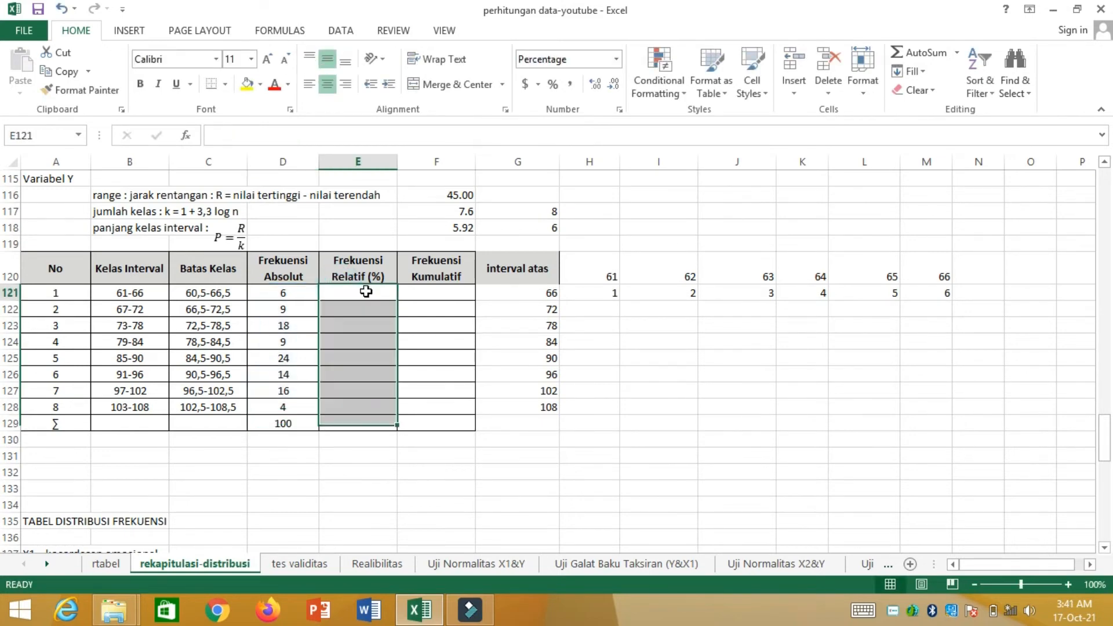
pyautogui.click(366, 292)
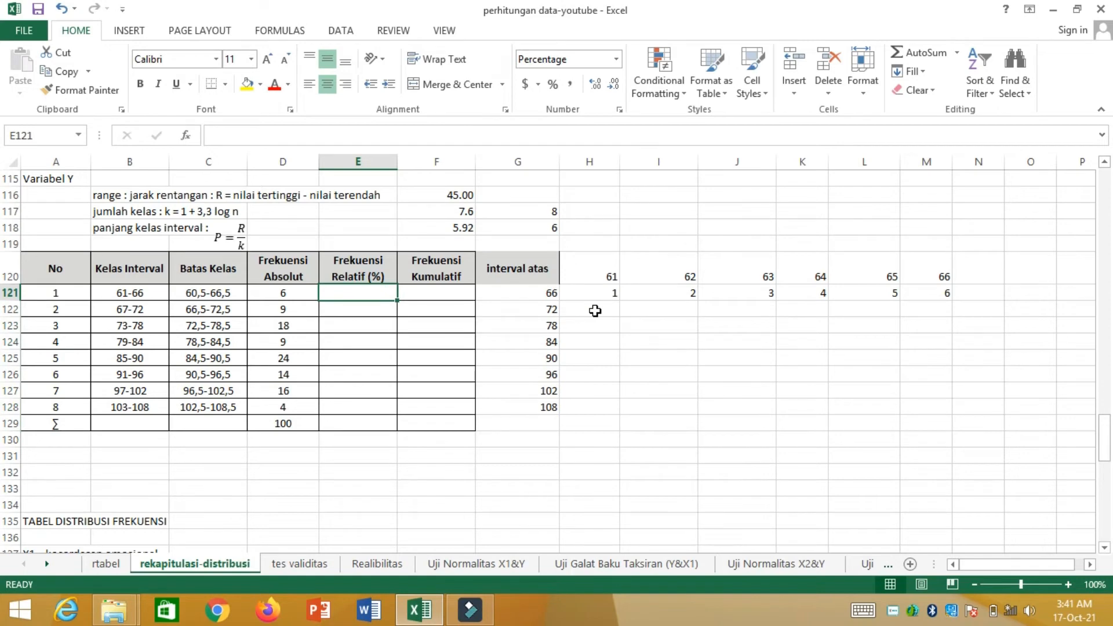
pyautogui.write('=')
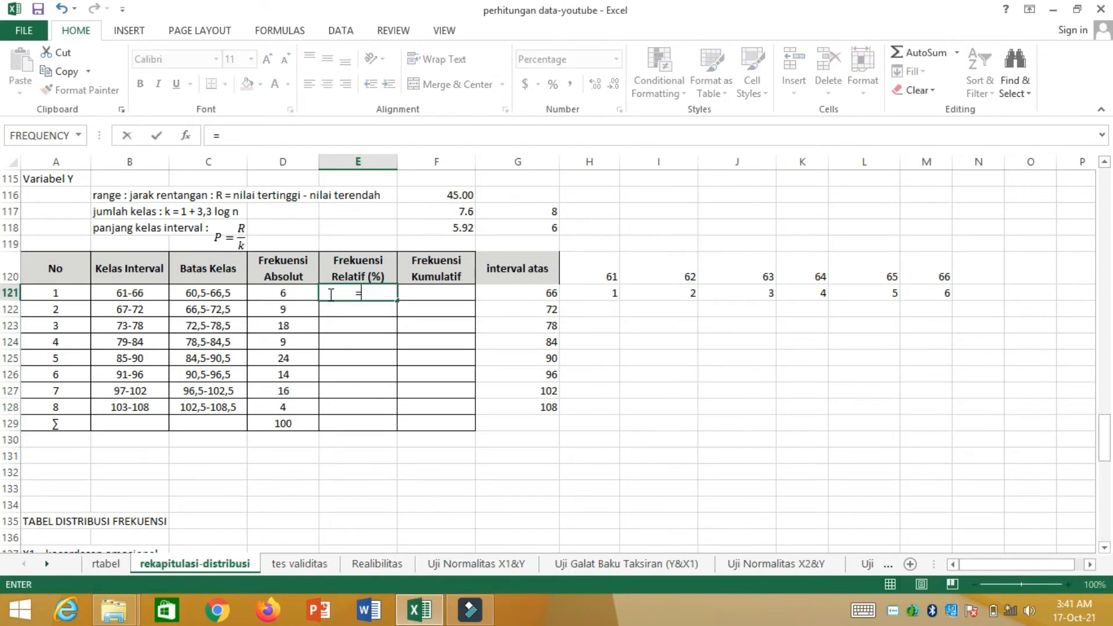
pyautogui.click(278, 294)
pyautogui.click(279, 294)
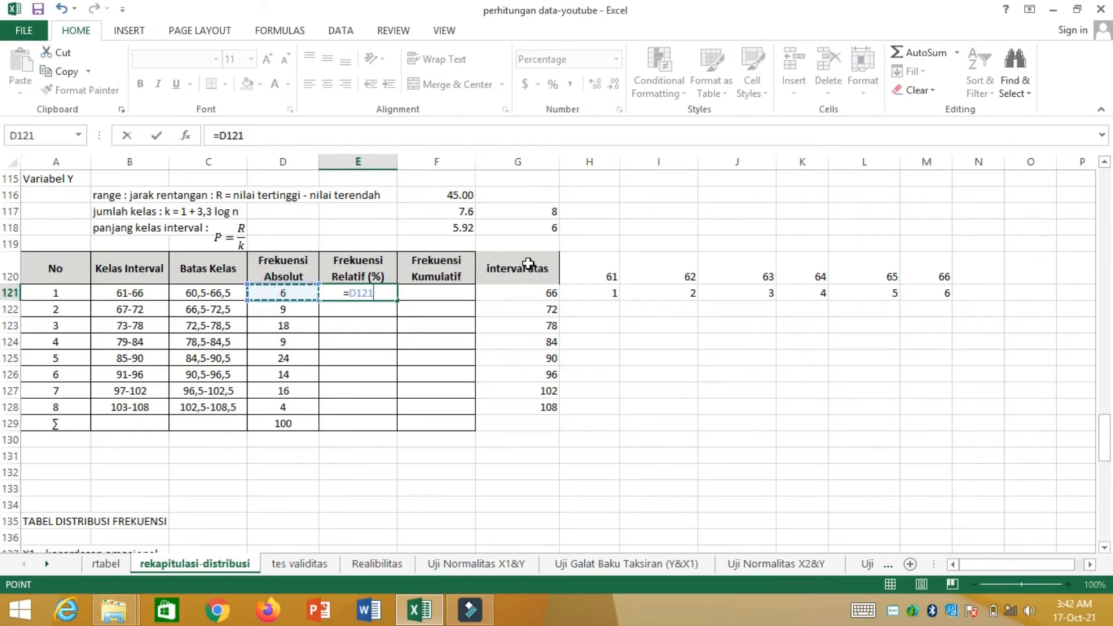
pyautogui.write('/')
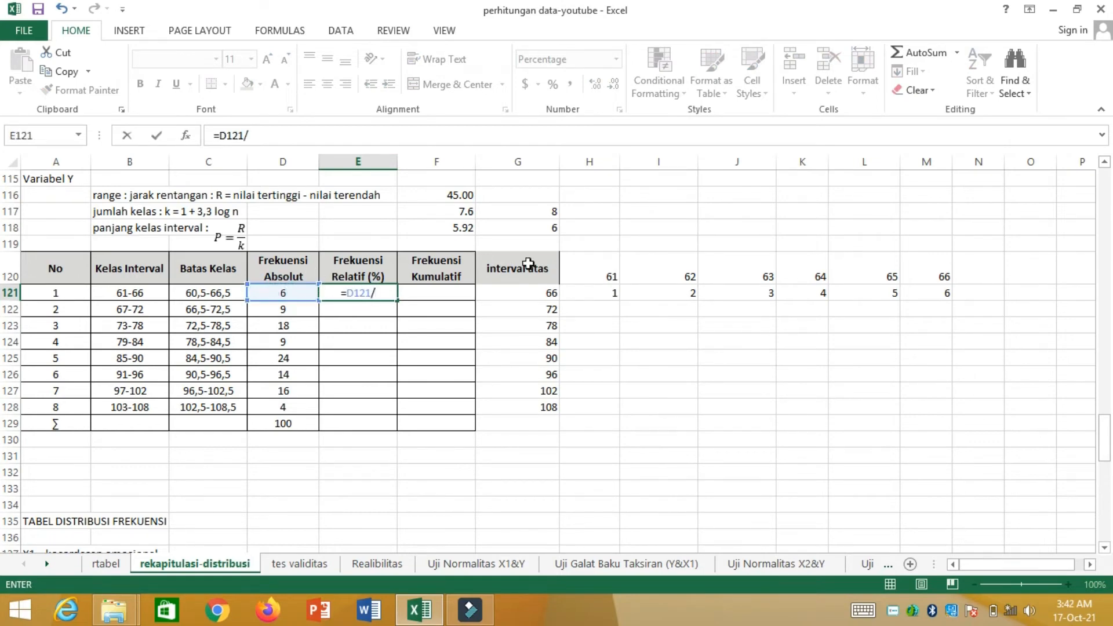
pyautogui.write('100')
pyautogui.press('Return')
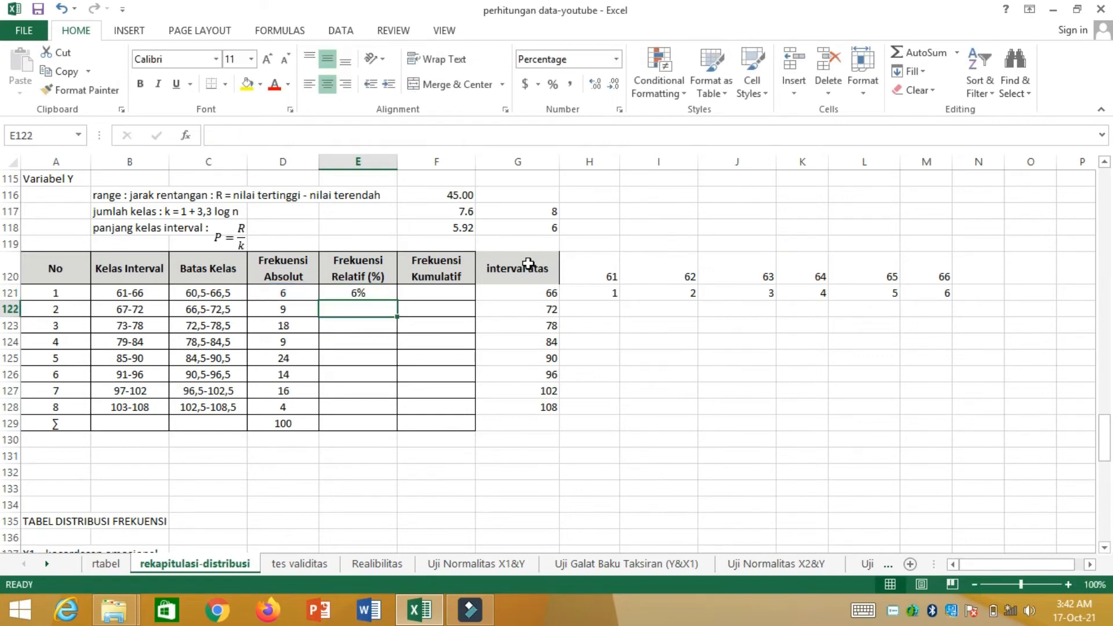
# - Copy the relative frequency formula from E121 through E128 and total the column in E129 with AutoSum
pyautogui.click(335, 284)
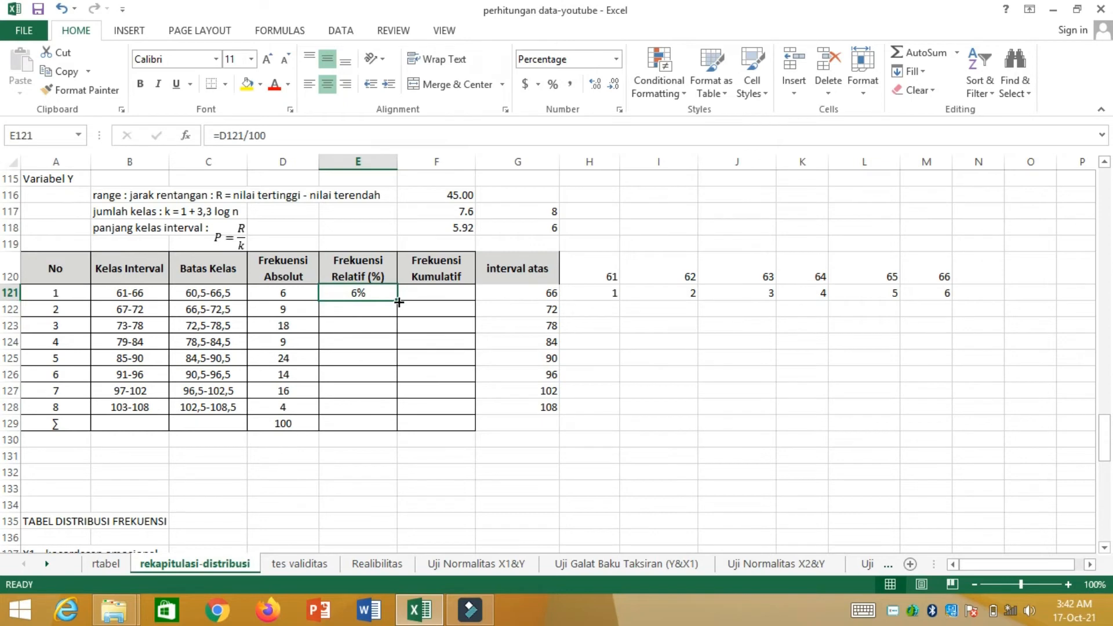
pyautogui.moveTo(399, 302); pyautogui.dragTo(384, 421)
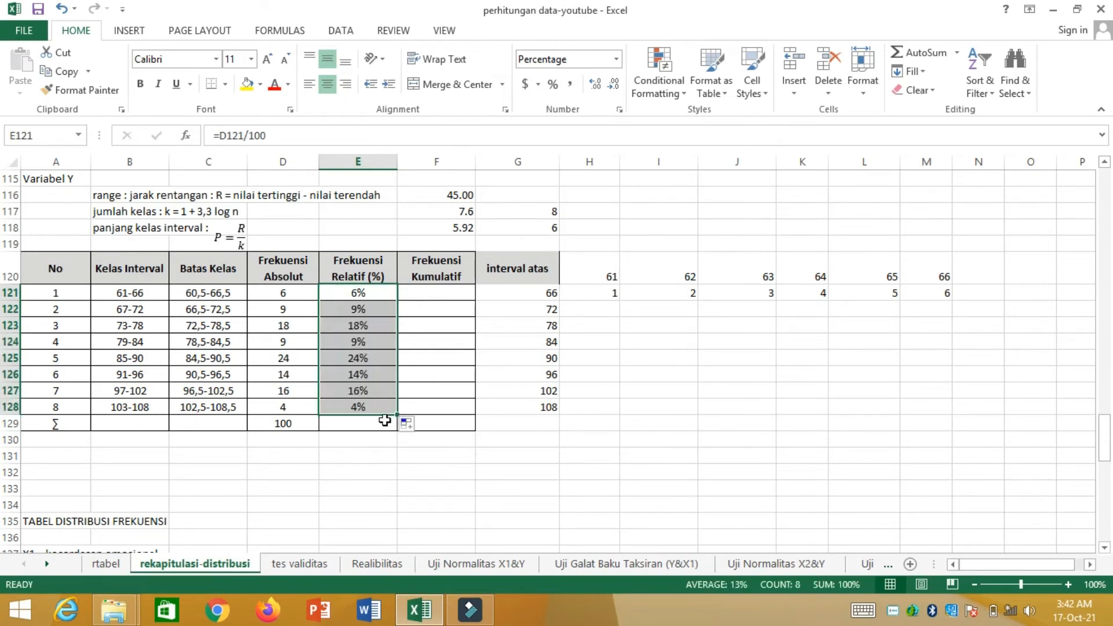
pyautogui.click(346, 422)
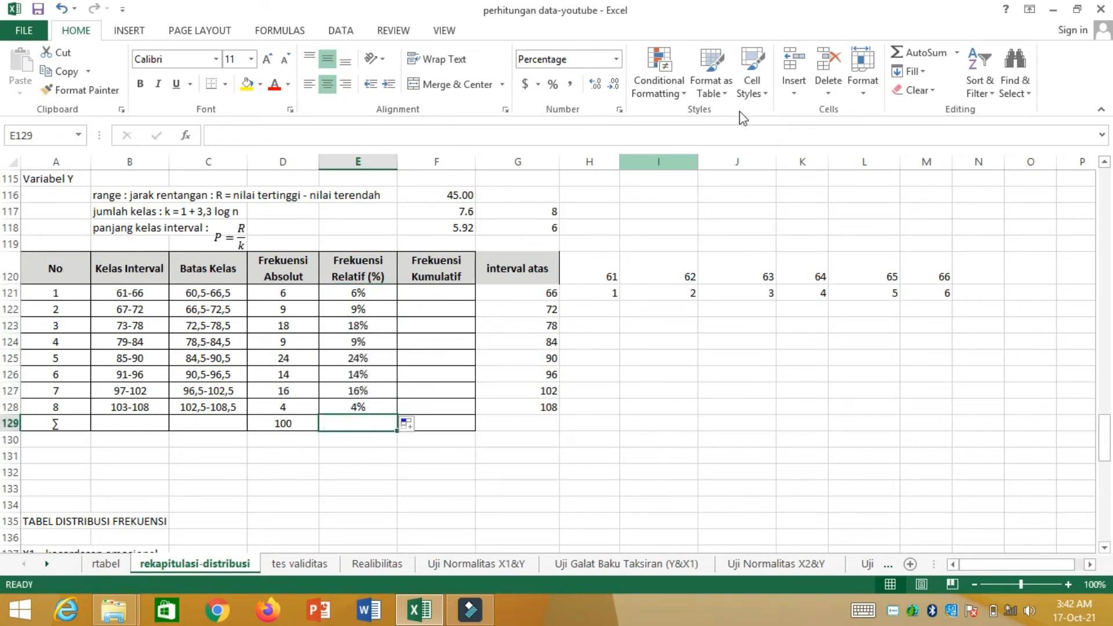
pyautogui.click(917, 53)
pyautogui.click(916, 52)
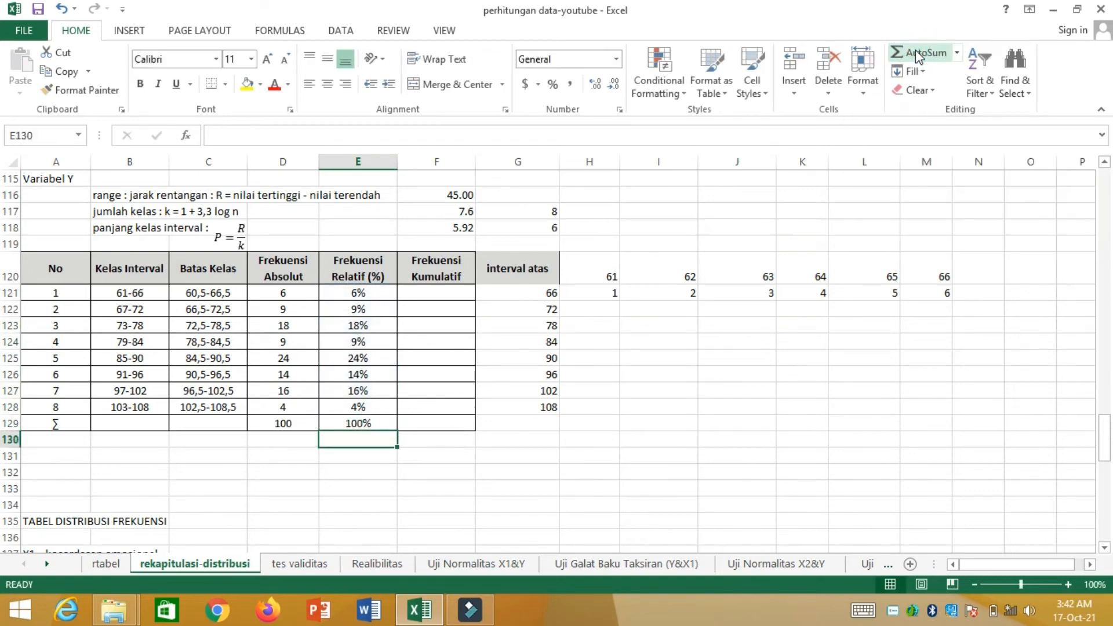
# - Review the Frekuensi Relatif column from its total in E129 up to its header
pyautogui.press('Up')
pyautogui.press('Up')
pyautogui.press('Up')
pyautogui.press('Up')
pyautogui.press('Up')
pyautogui.press('Up')
pyautogui.press('Up')
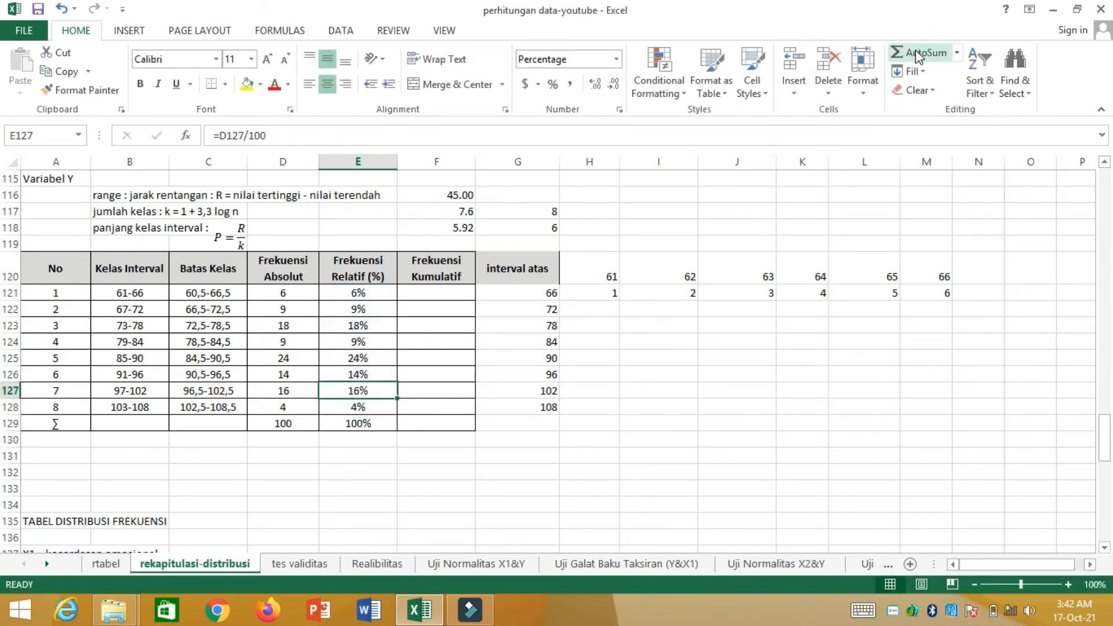
pyautogui.press('Up')
pyautogui.press('Up')
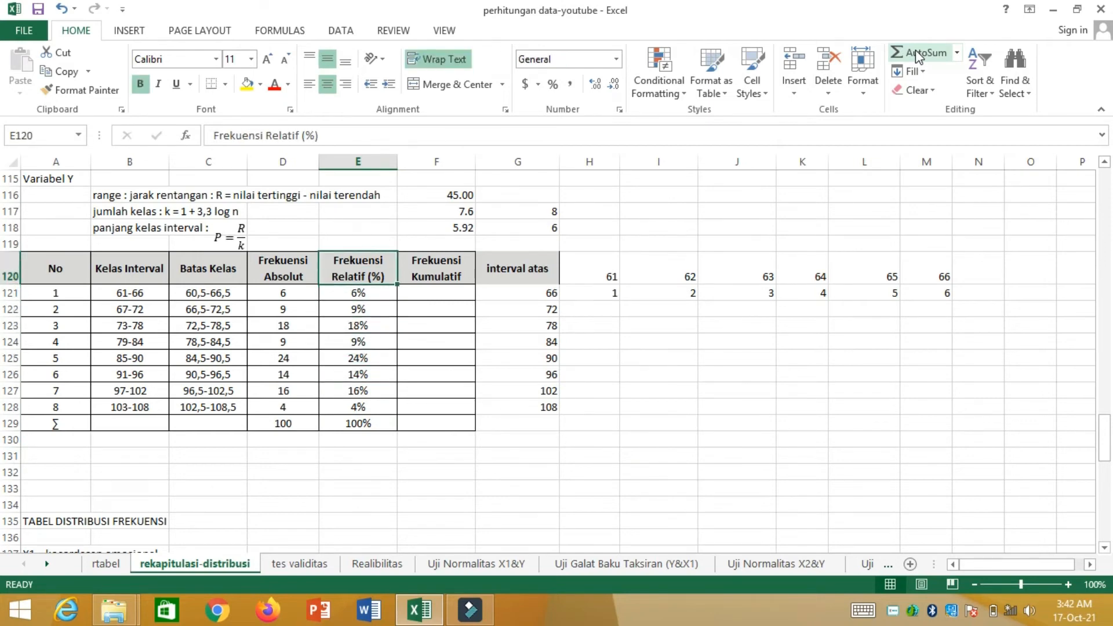
# - Set the first class's Frekuensi Kumulatif in F121 equal to its absolute frequency in D121
pyautogui.click(432, 300)
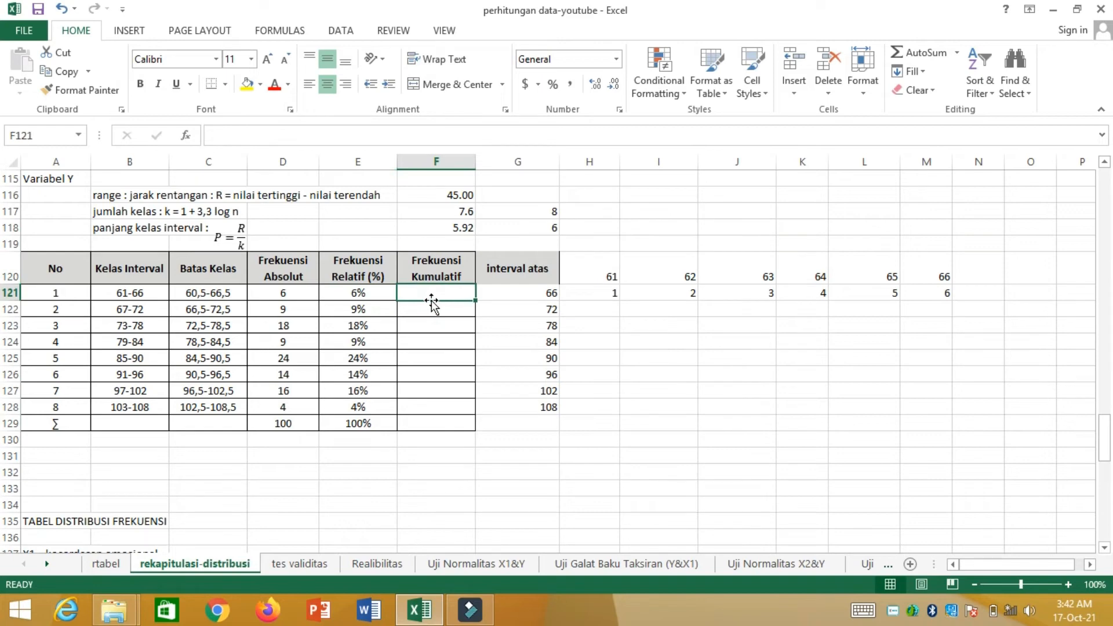
pyautogui.write('=')
pyautogui.press('BackSpace')
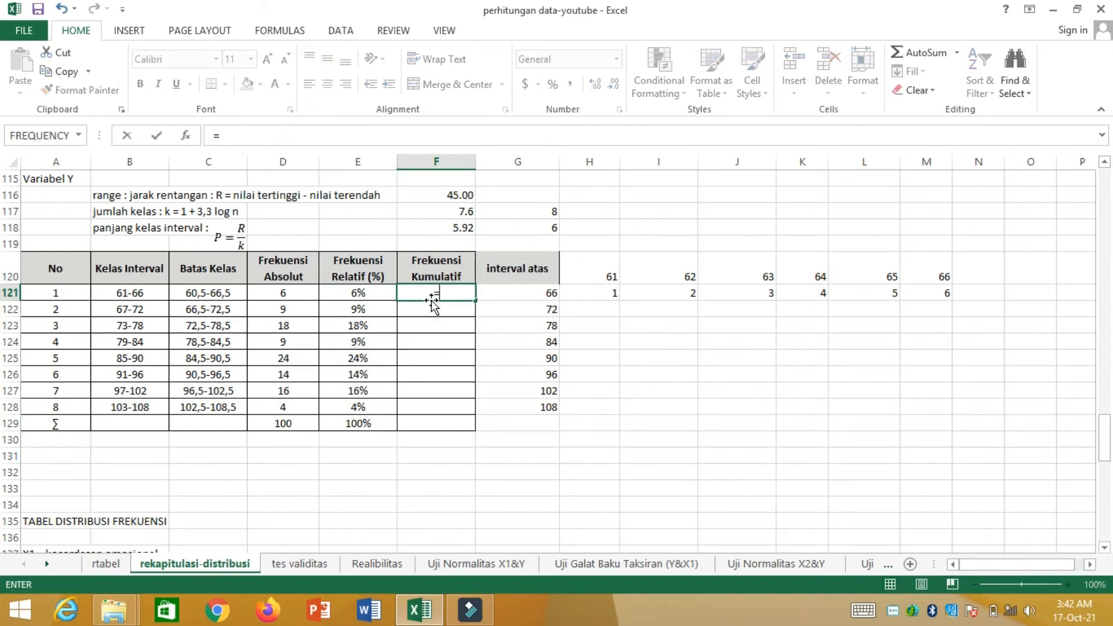
pyautogui.write('=')
pyautogui.click(262, 298)
pyautogui.press('Return')
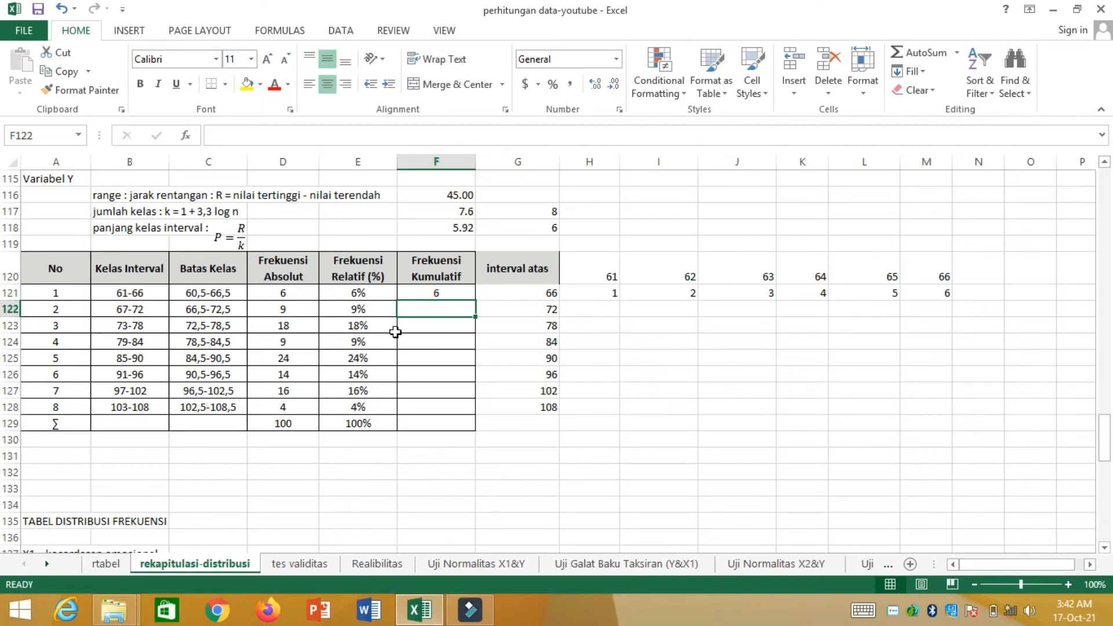
# - Enter =F121+D122 in F122 as the second class's cumulative frequency
pyautogui.write('=')
pyautogui.press('Up')
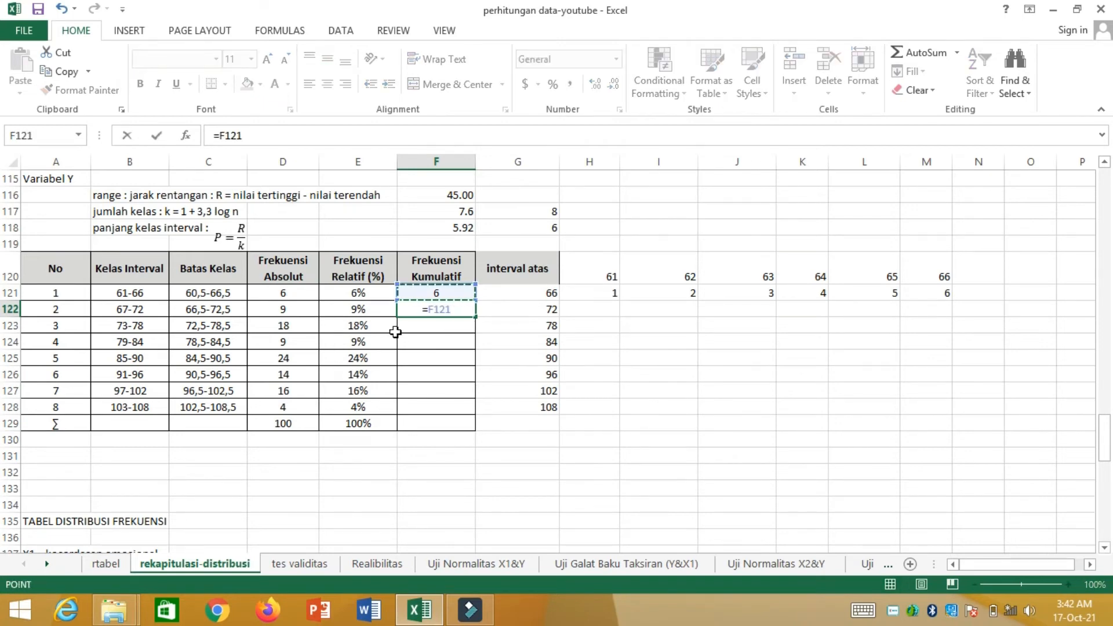
pyautogui.write('+')
pyautogui.press('Left')
pyautogui.press('Left')
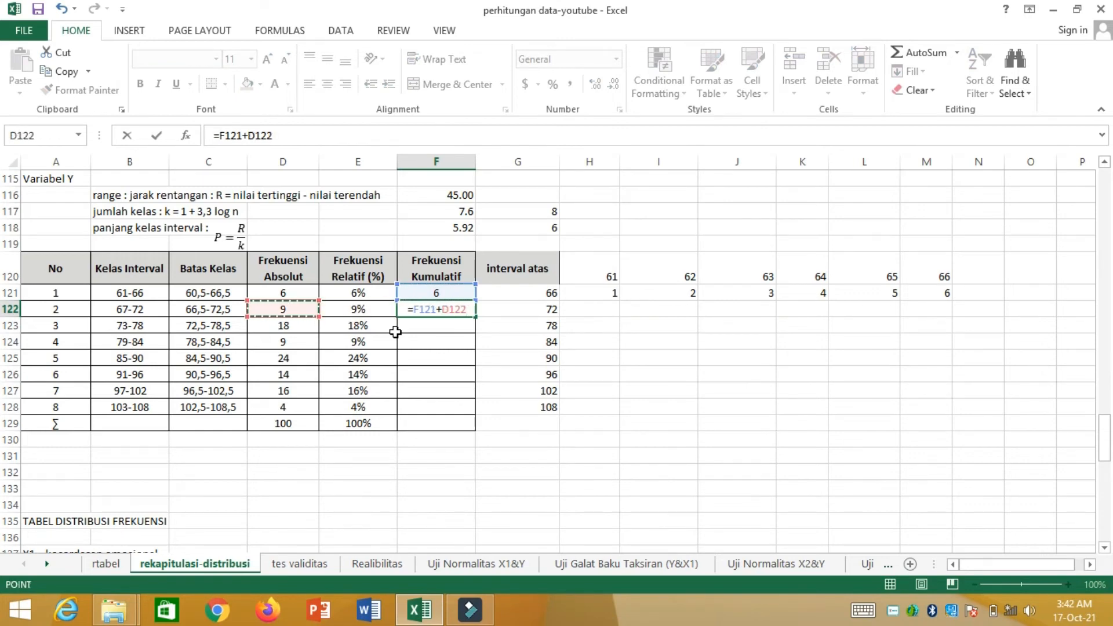
pyautogui.press('Return')
# - Enter the cumulative frequencies of classes 3 and 4: =F122+D123 in F123 and =F123+D124 in F124
pyautogui.write('=')
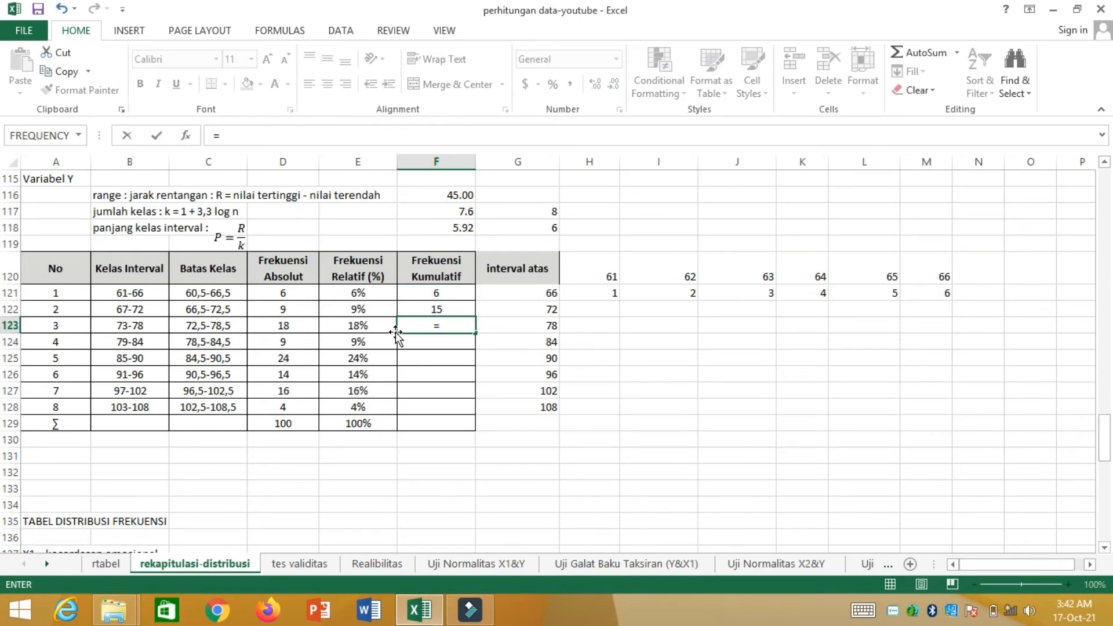
pyautogui.press('Up')
pyautogui.write('+')
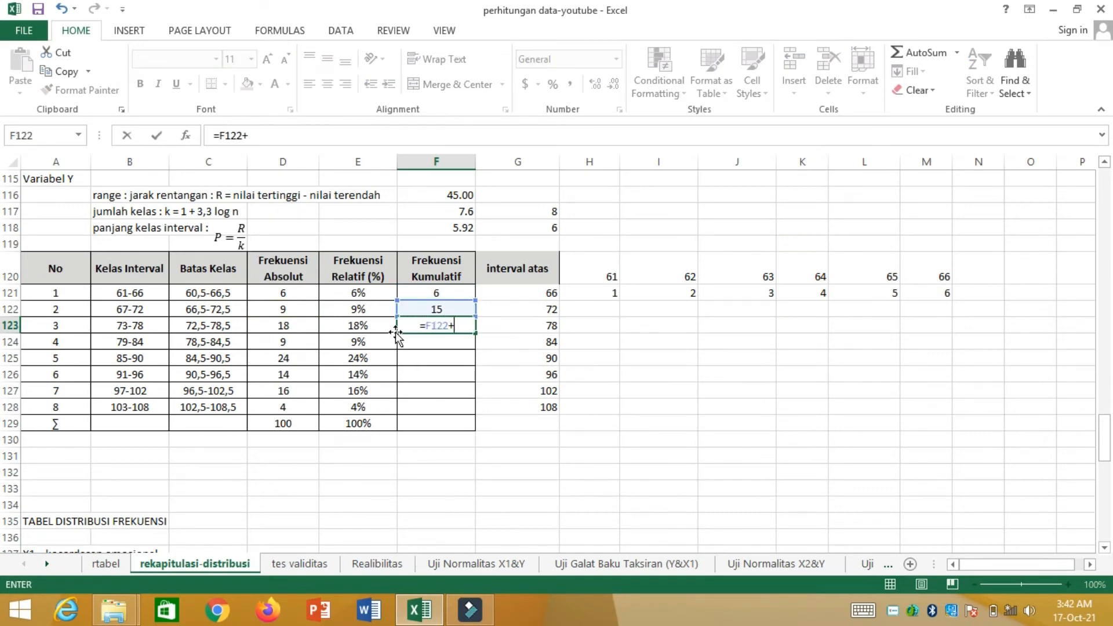
pyautogui.press('Left')
pyautogui.press('Left')
pyautogui.press('Return')
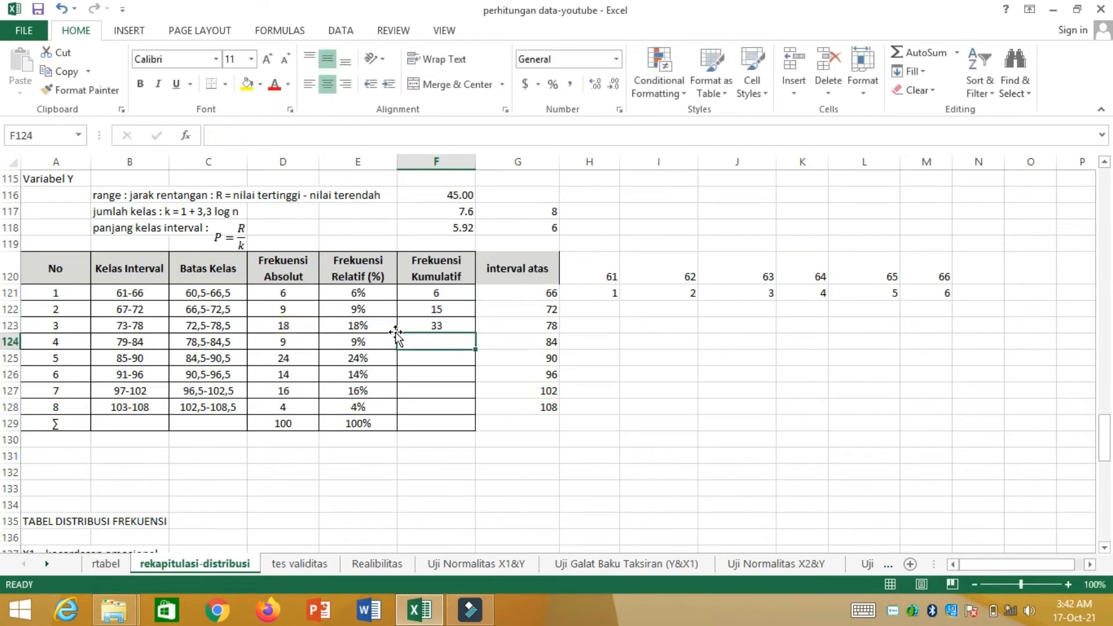
pyautogui.write('=')
pyautogui.press('Up')
pyautogui.write('+')
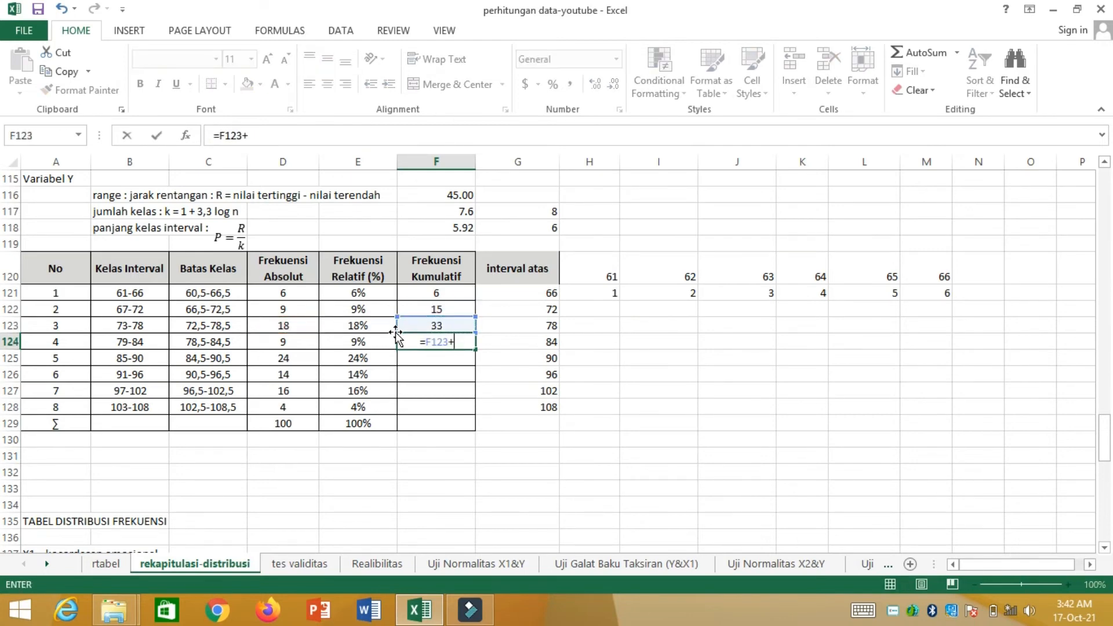
pyautogui.press('Left')
pyautogui.press('Left')
pyautogui.press('Return')
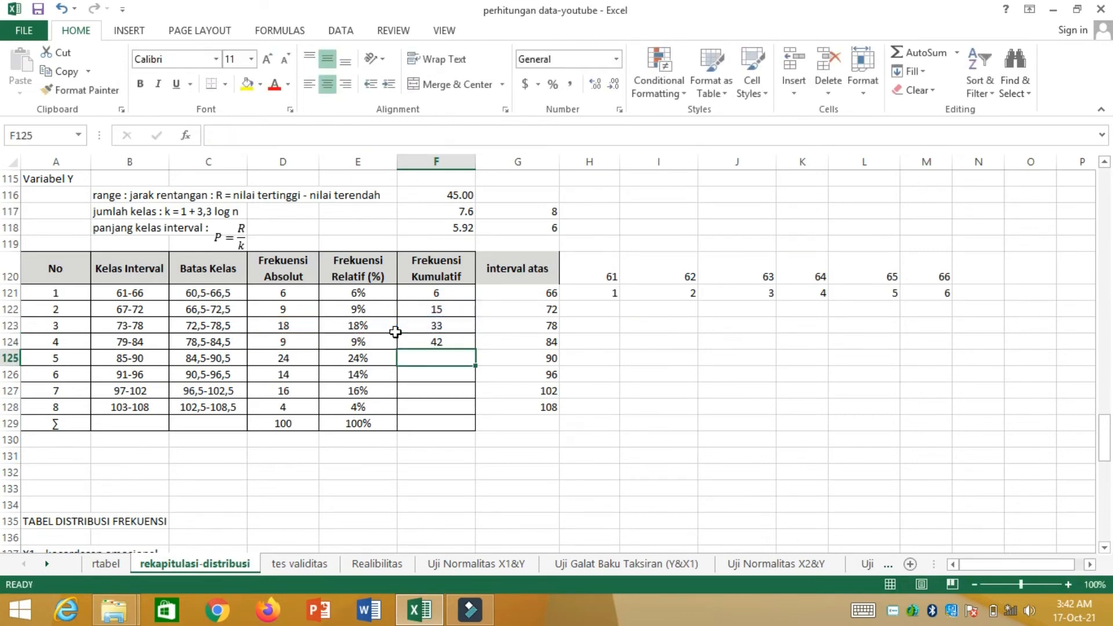
# - Enter the cumulative frequencies of classes 5 and 6: =F124+D125 in F125 and =F125+D126 in F126
pyautogui.write('=')
pyautogui.press('Up')
pyautogui.write('+')
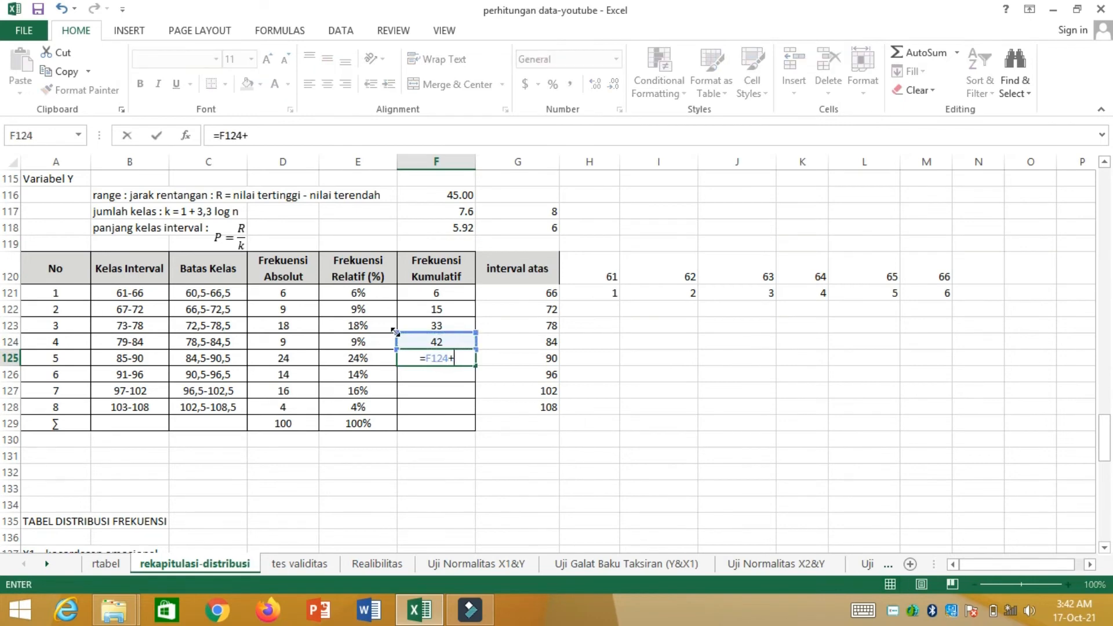
pyautogui.press('Left')
pyautogui.press('Left')
pyautogui.press('Return')
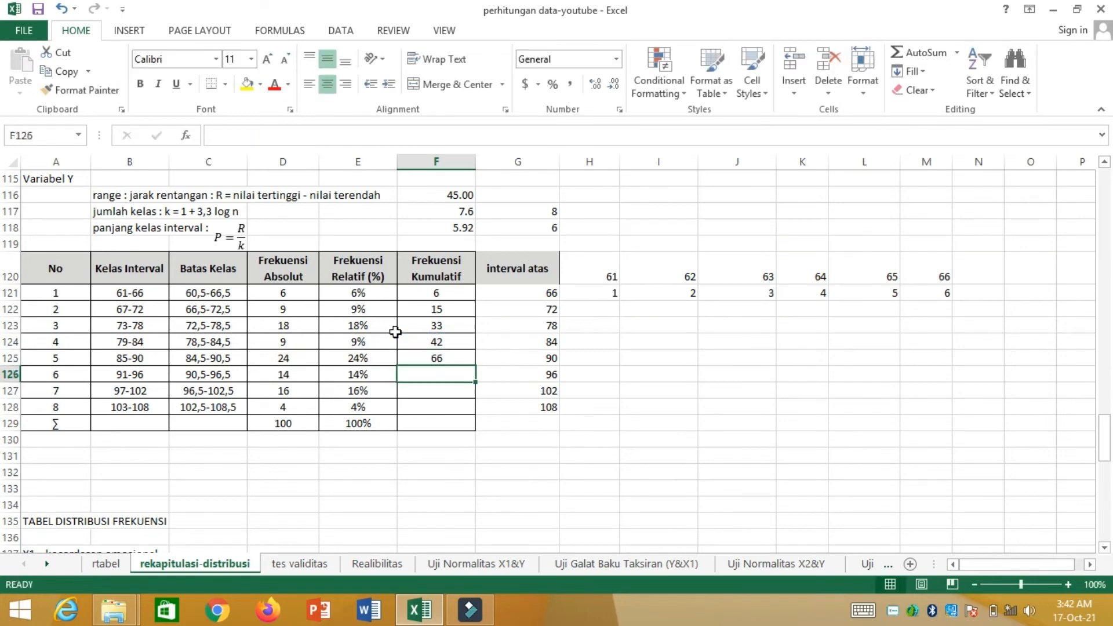
pyautogui.write('=')
pyautogui.press('Up')
pyautogui.write('+')
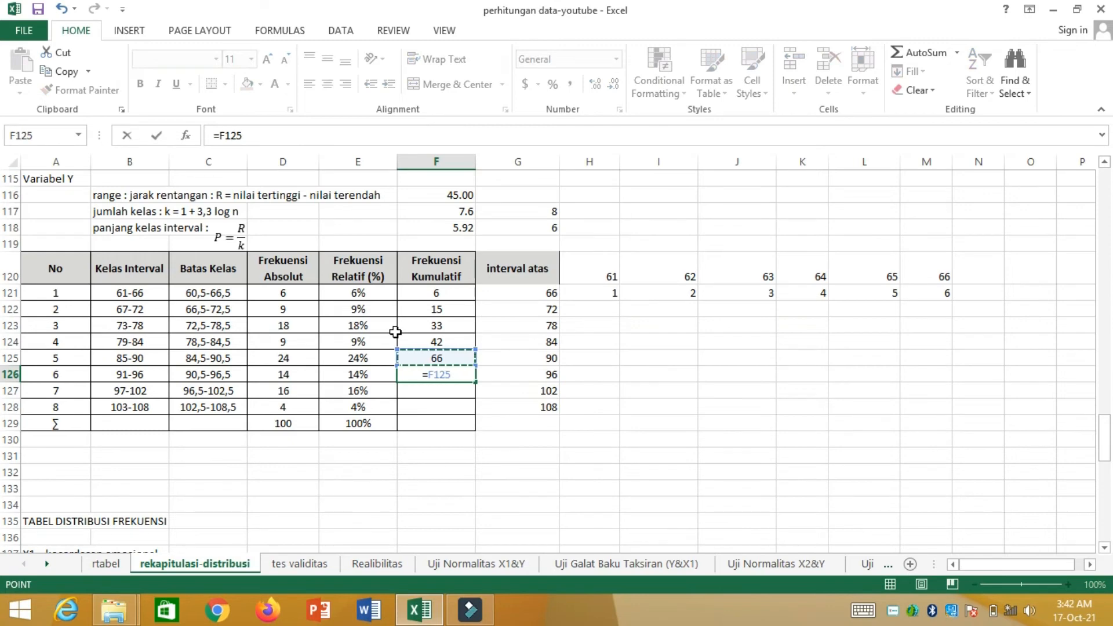
pyautogui.press('Left')
pyautogui.press('Left')
pyautogui.press('Return')
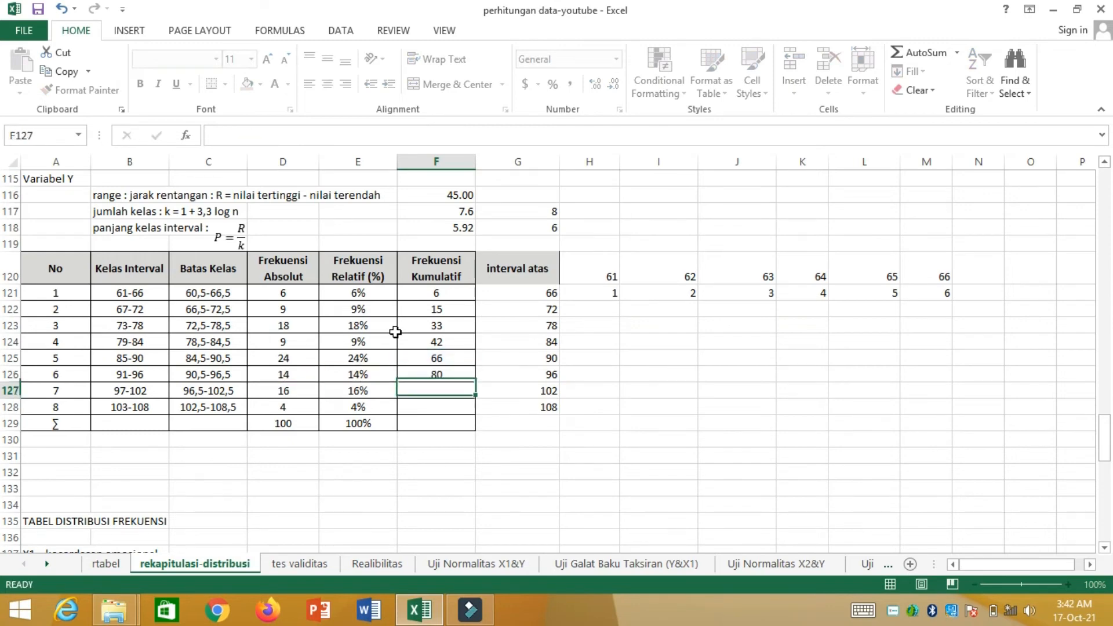
# - Enter the cumulative frequencies of classes 7 and 8: =F126+D127 in F127 and =F127+D128 in F128
pyautogui.write('=')
pyautogui.press('Up')
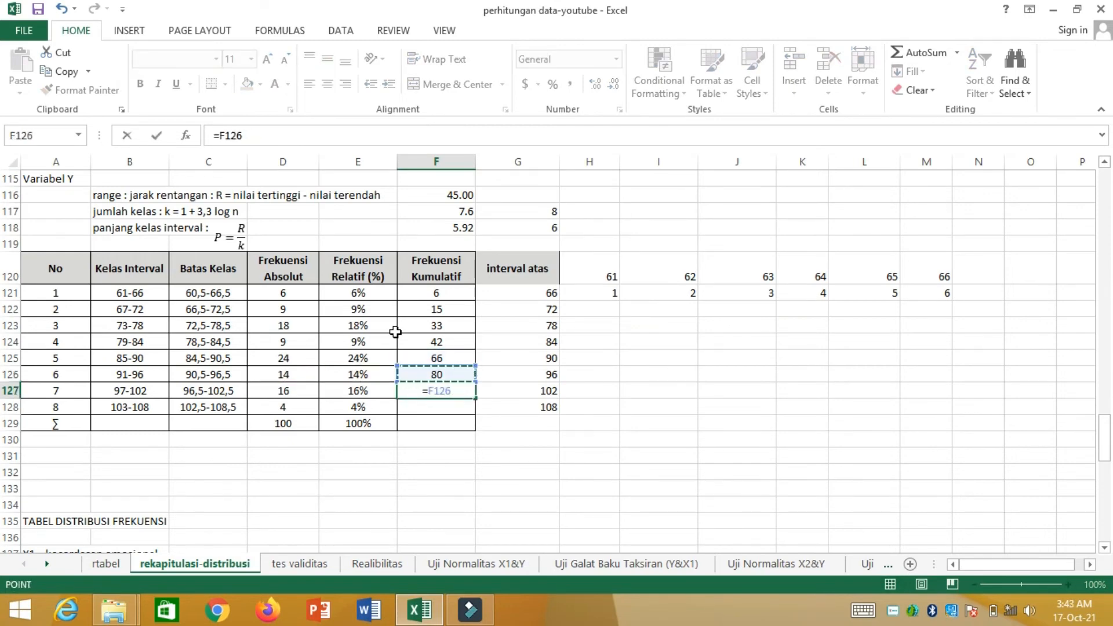
pyautogui.write('+')
pyautogui.press('Left')
pyautogui.press('Left')
pyautogui.press('Return')
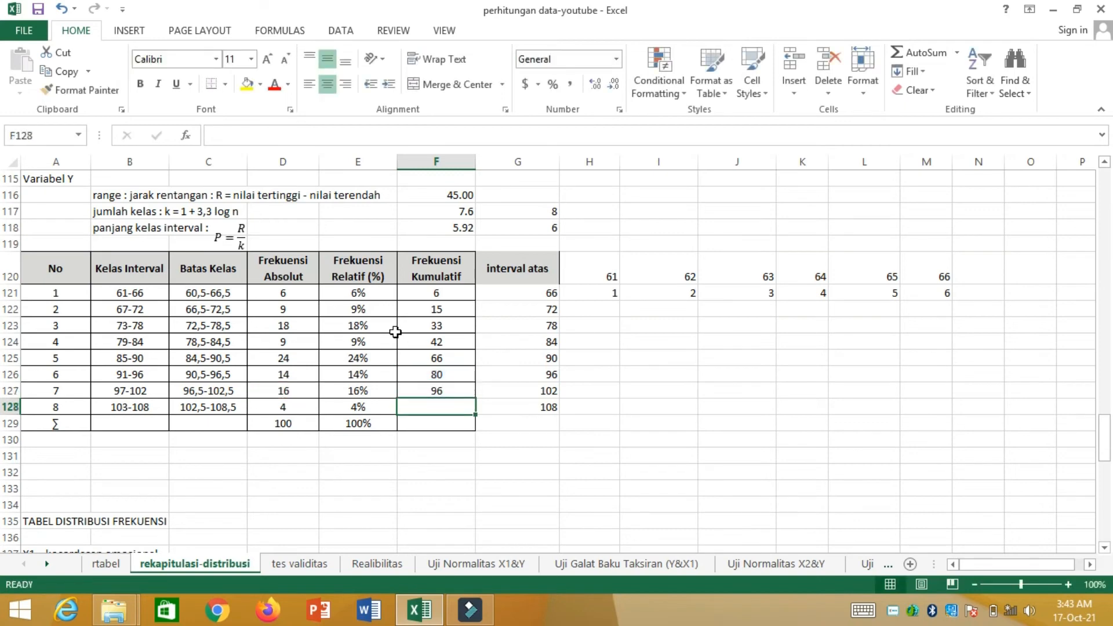
pyautogui.write('=')
pyautogui.press('Up')
pyautogui.write('+')
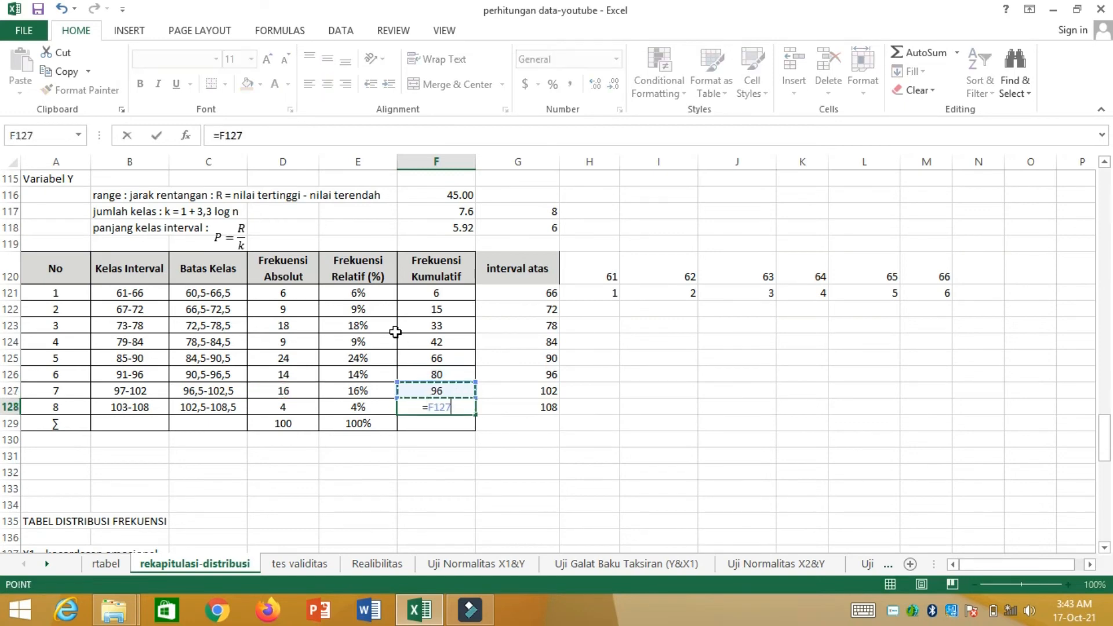
pyautogui.press('Left')
pyautogui.press('Left')
pyautogui.press('Return')
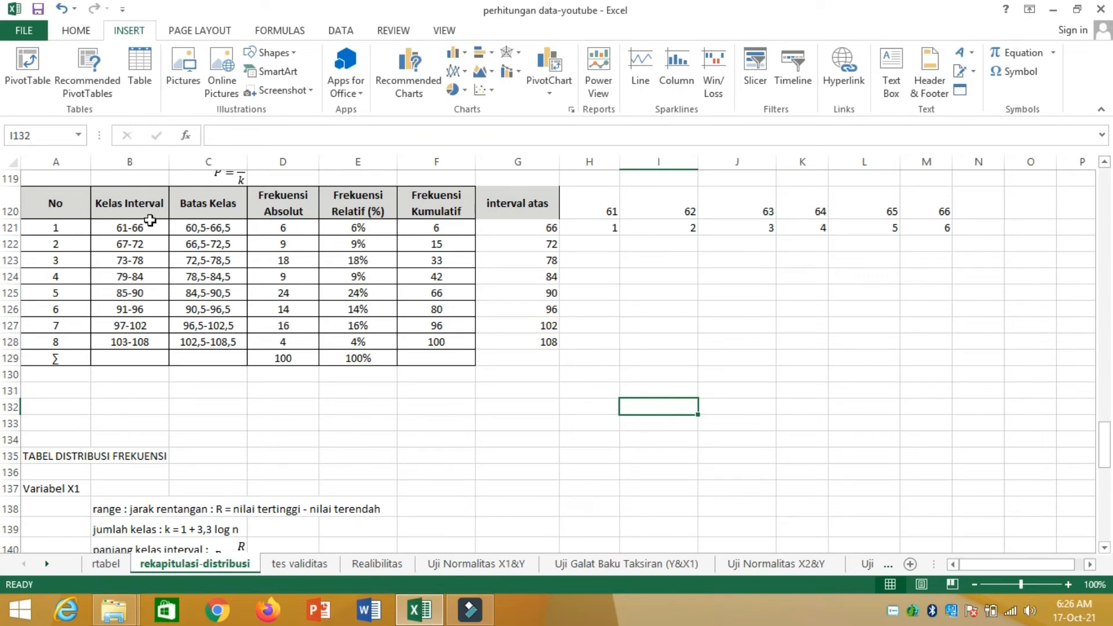
# - Insert an empty row above the first class, between the table header and row 121
pyautogui.click(12, 226)
pyautogui.rightClick(12, 226)
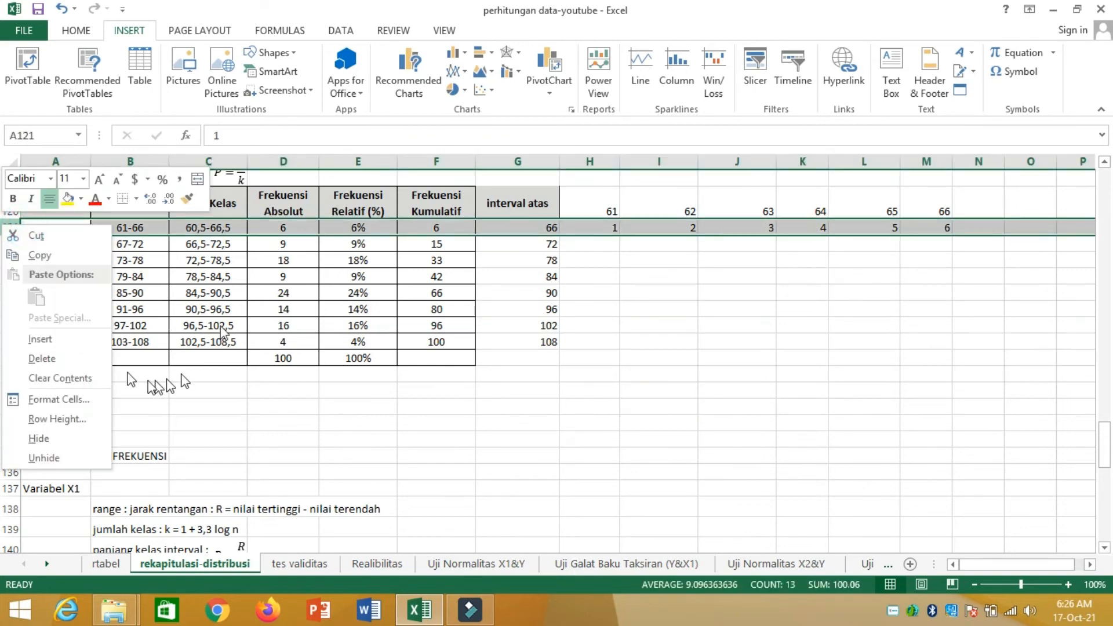
pyautogui.click(72, 345)
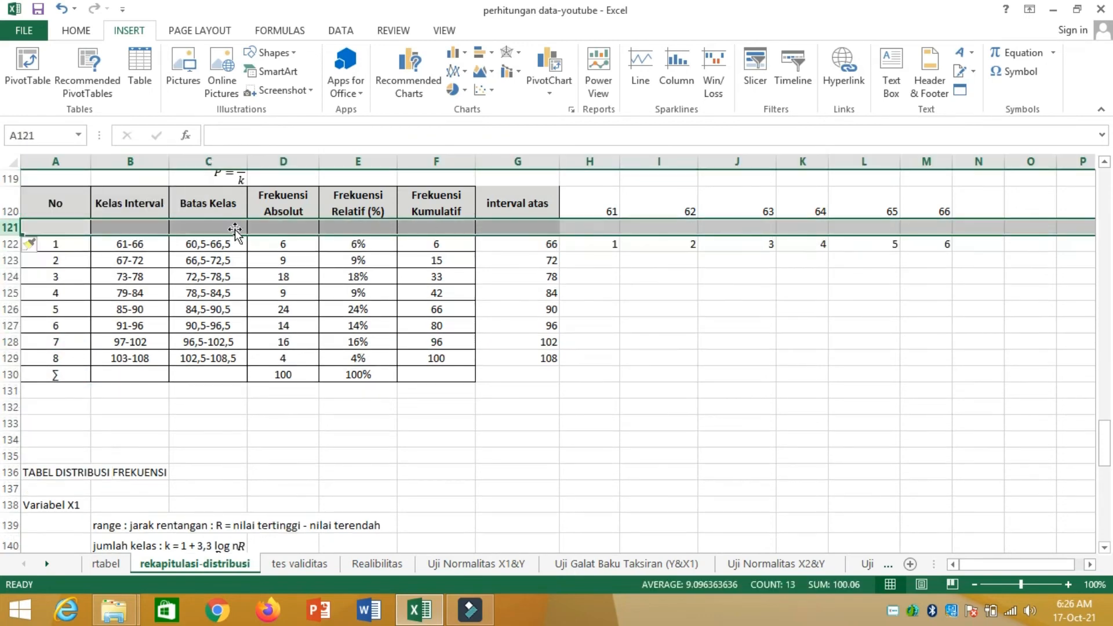
# - Enter 0 under Batas Kelas in C121 and 0 under Frekuensi Absolut in D121
pyautogui.doubleClick(197, 228)
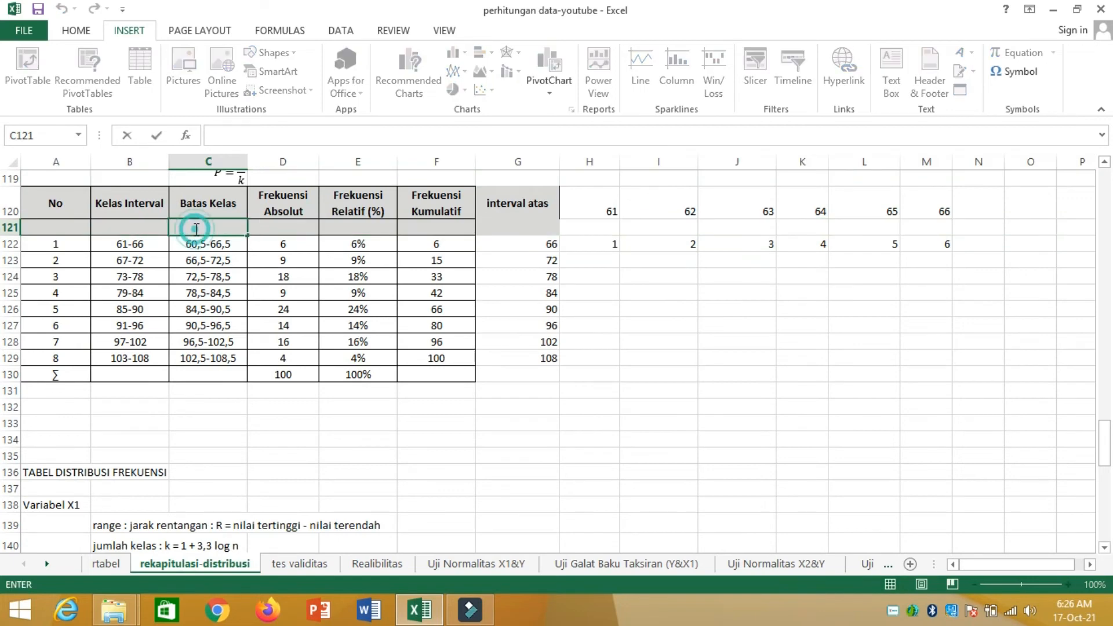
pyautogui.write('0')
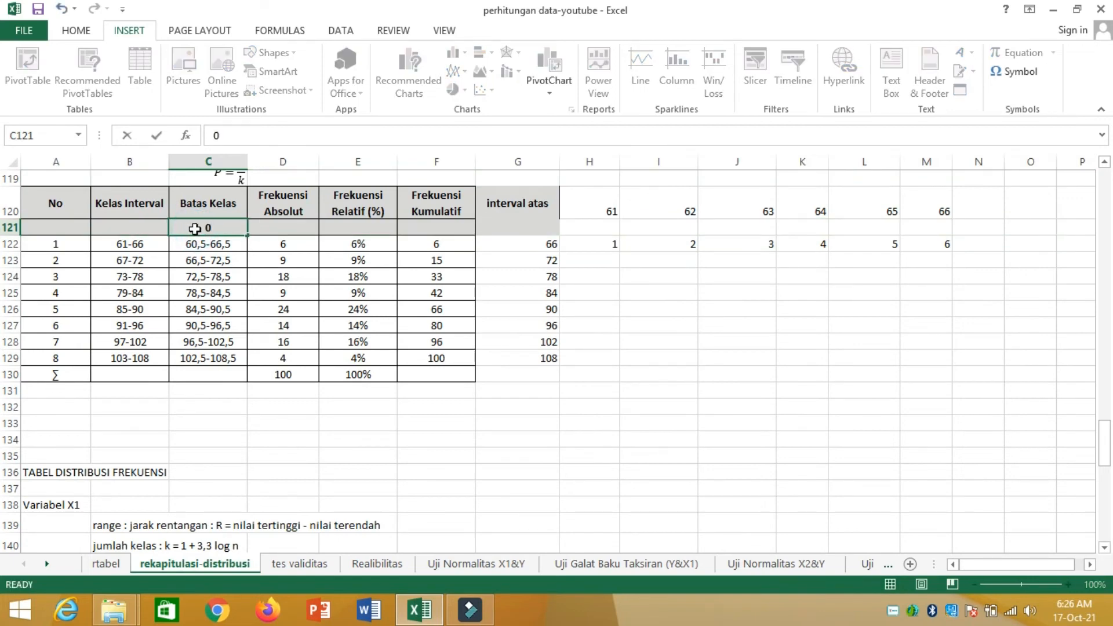
pyautogui.press('Tab')
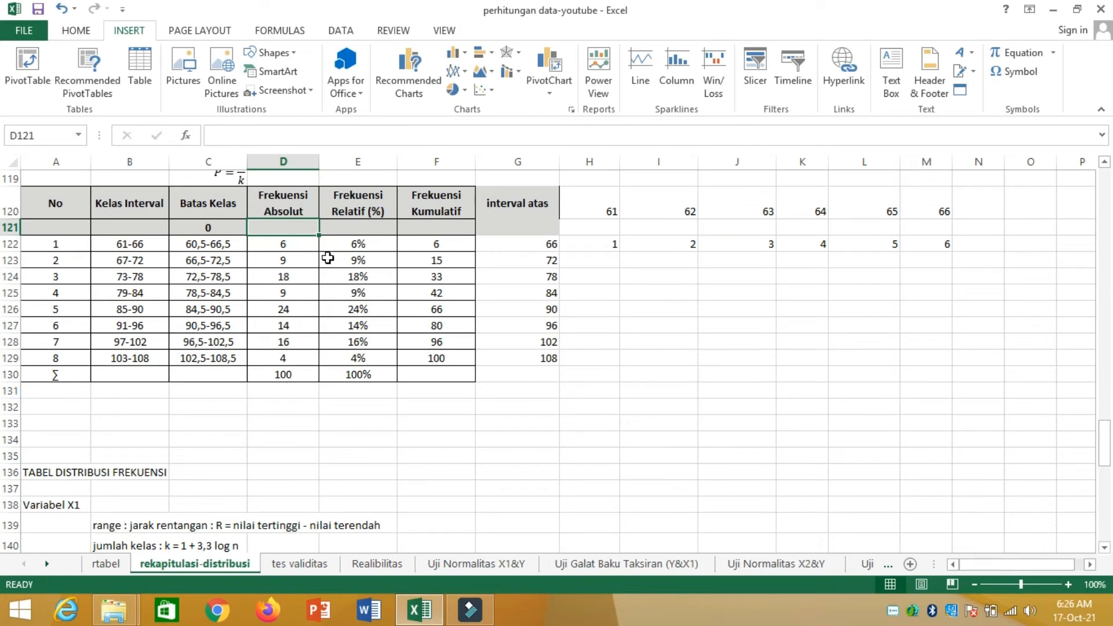
pyautogui.write('0')
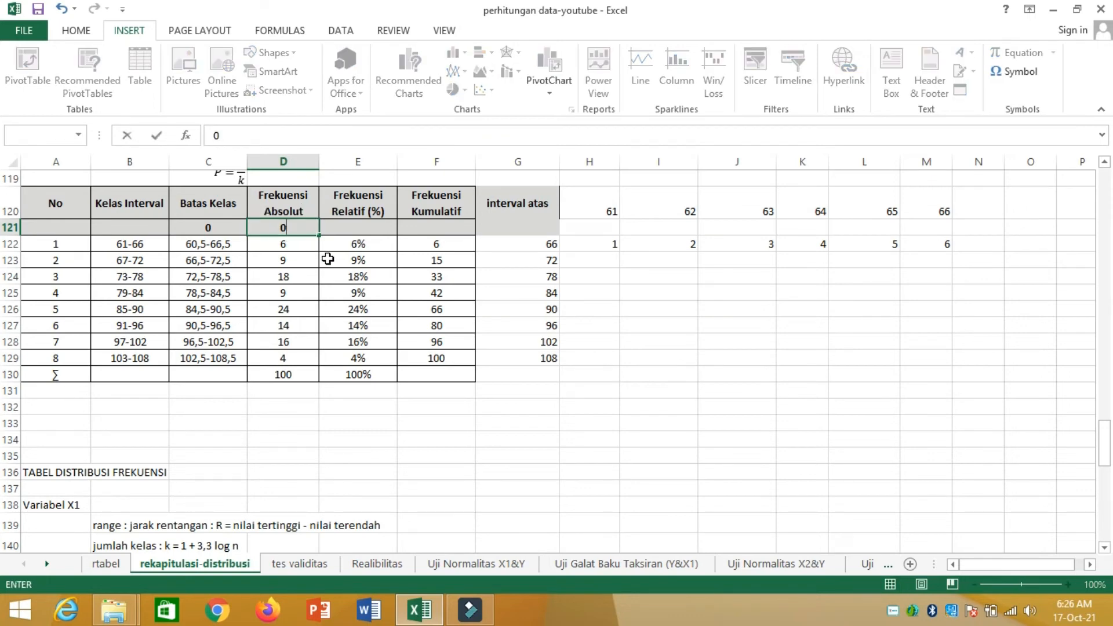
pyautogui.press('Return')
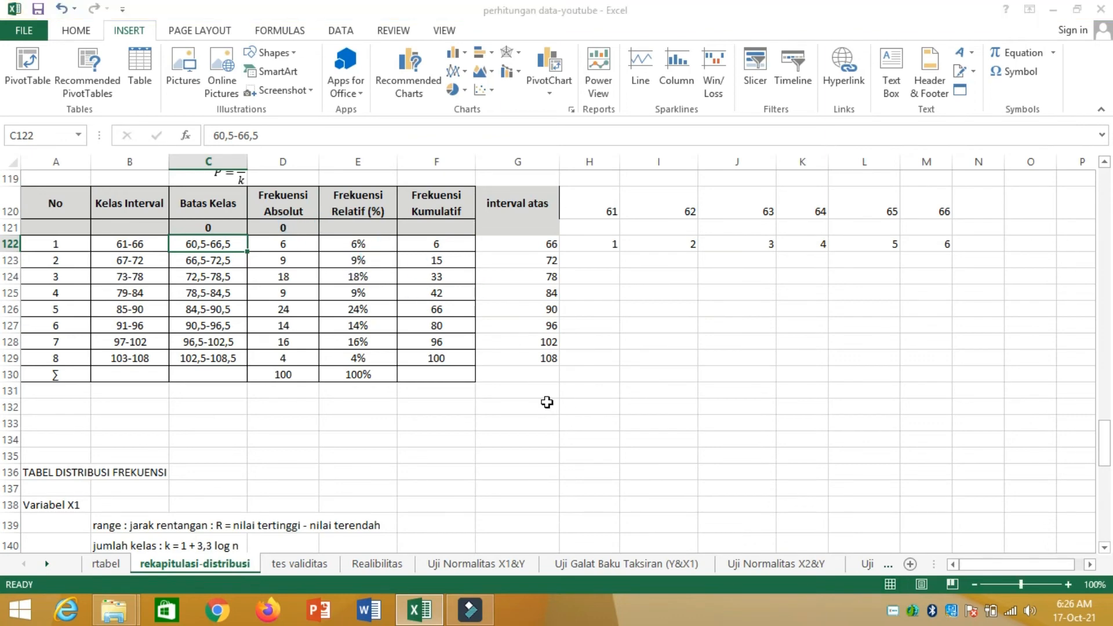
# - Insert a blank 2-D clustered column chart and move it beside the Variabel Y table, below the values in row 122
pyautogui.click(118, 29)
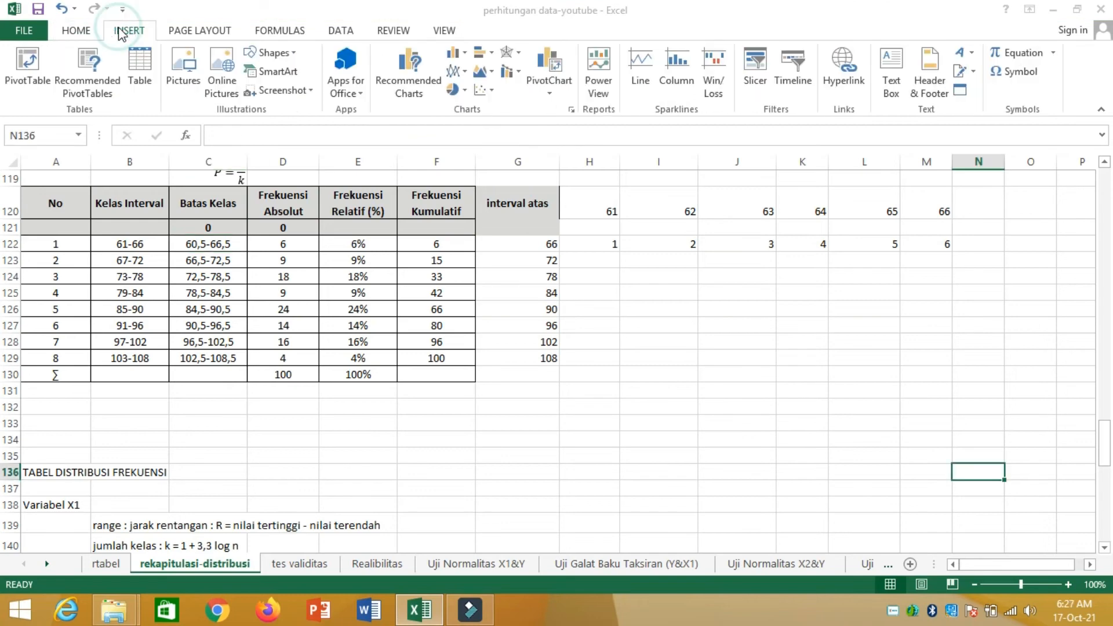
pyautogui.click(450, 54)
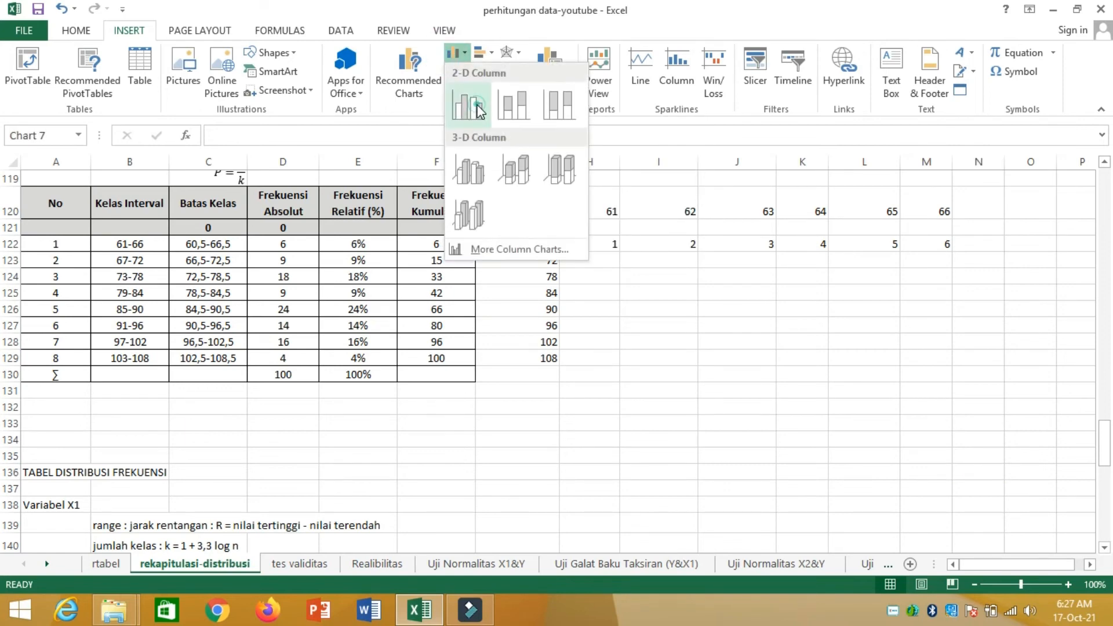
pyautogui.click(477, 110)
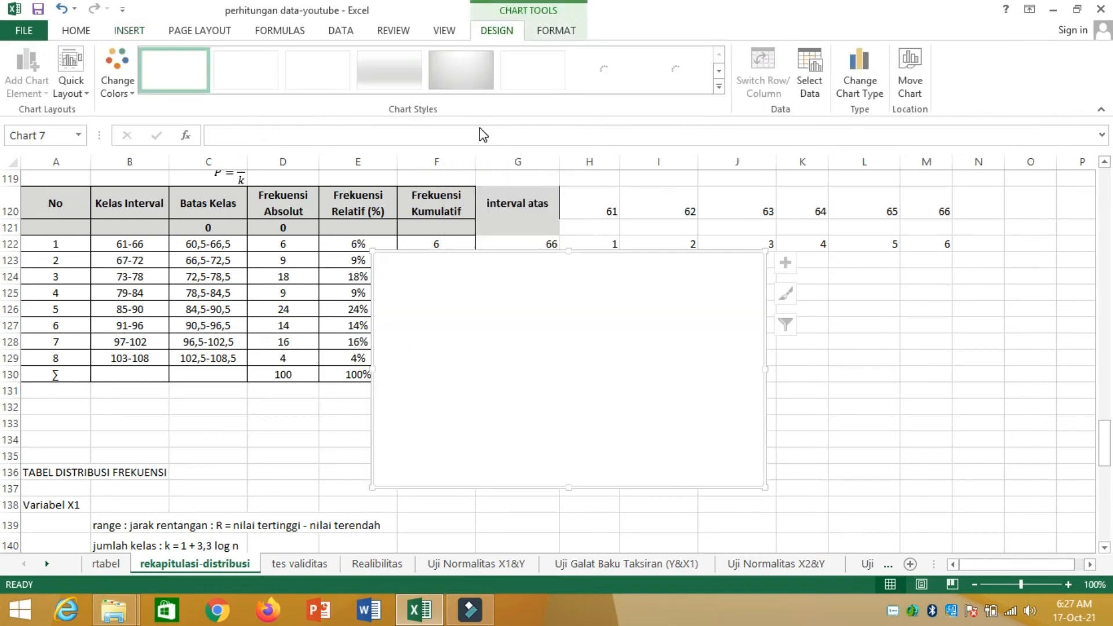
pyautogui.click(463, 327)
pyautogui.click(621, 322)
pyautogui.click(539, 348)
pyautogui.moveTo(542, 429); pyautogui.dragTo(770, 444)
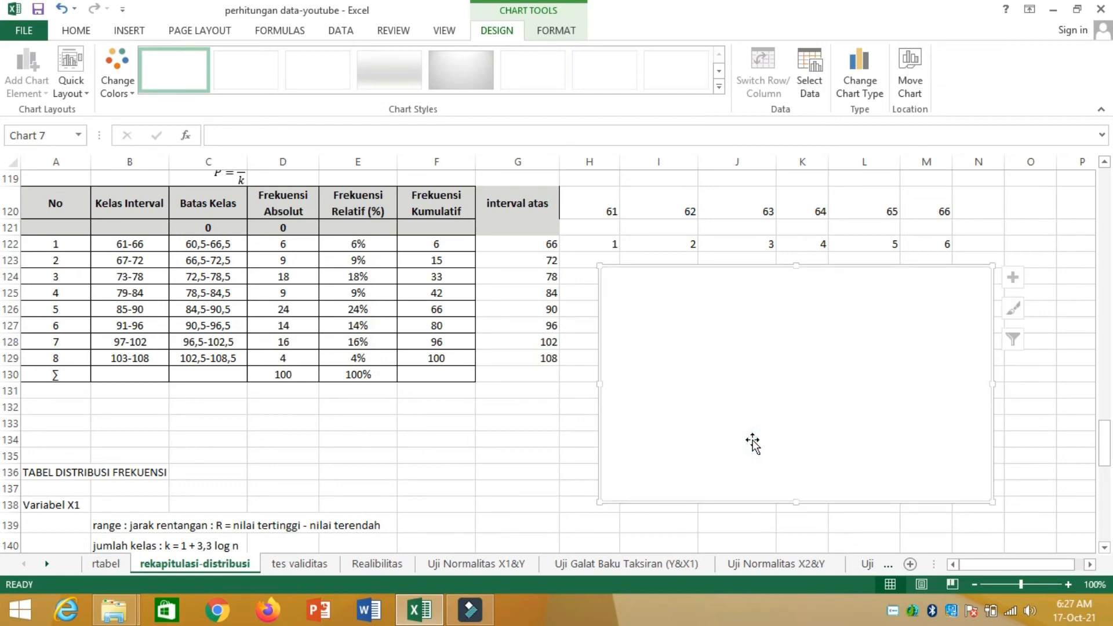
# - Add a data series to the blank chart with the Frekuensi Absolut cells D121:D129 as its values
pyautogui.click(753, 441)
pyautogui.rightClick(753, 441)
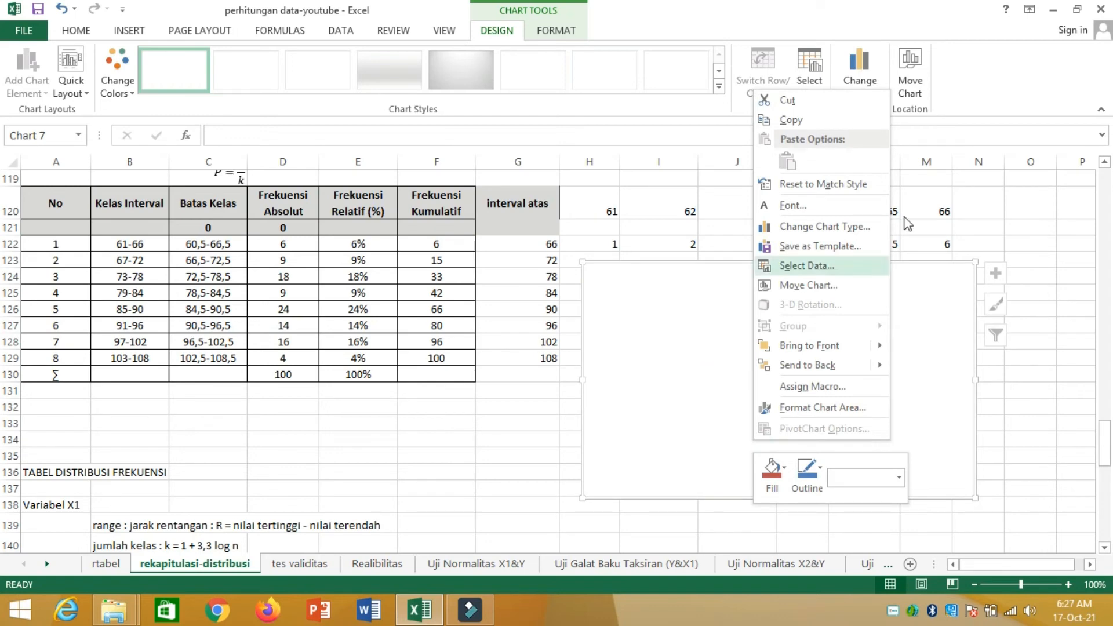
pyautogui.click(806, 267)
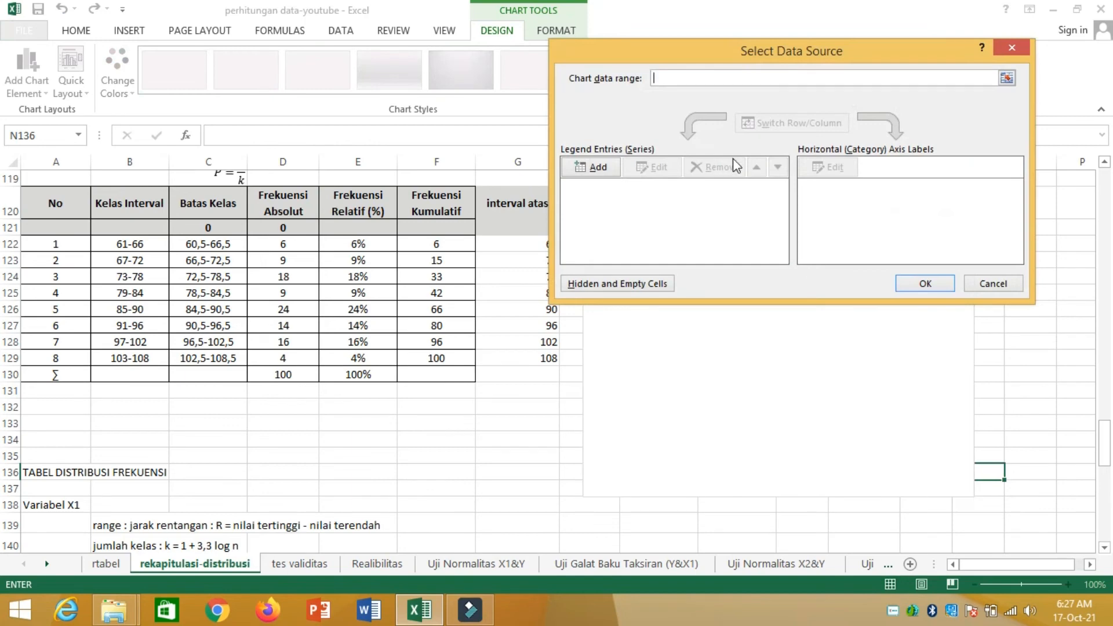
pyautogui.click(591, 176)
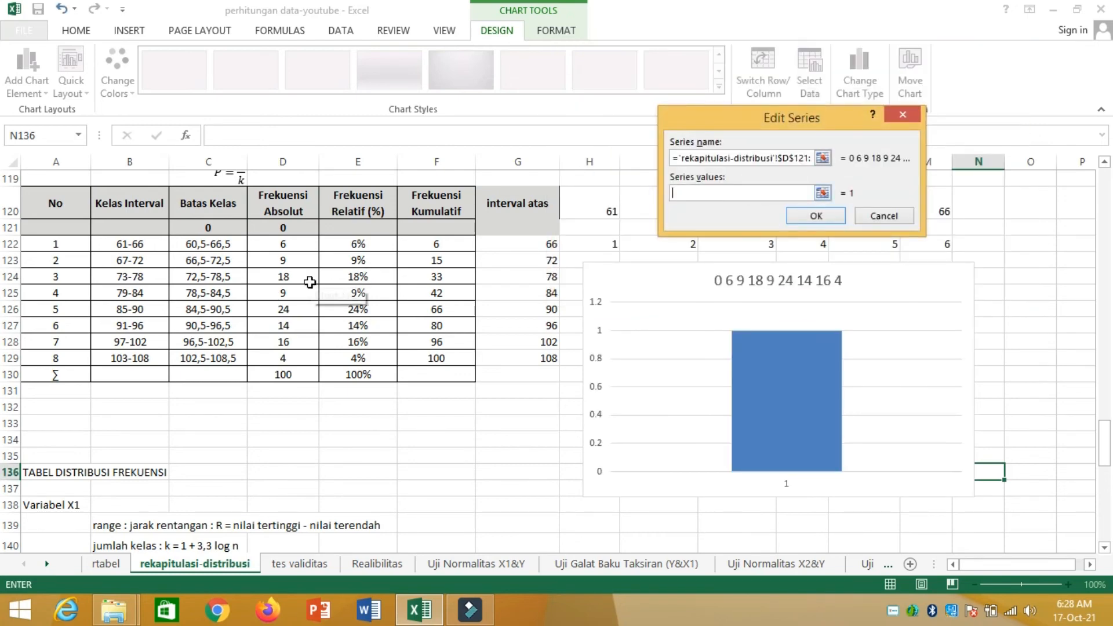
pyautogui.moveTo(283, 227); pyautogui.dragTo(281, 356)
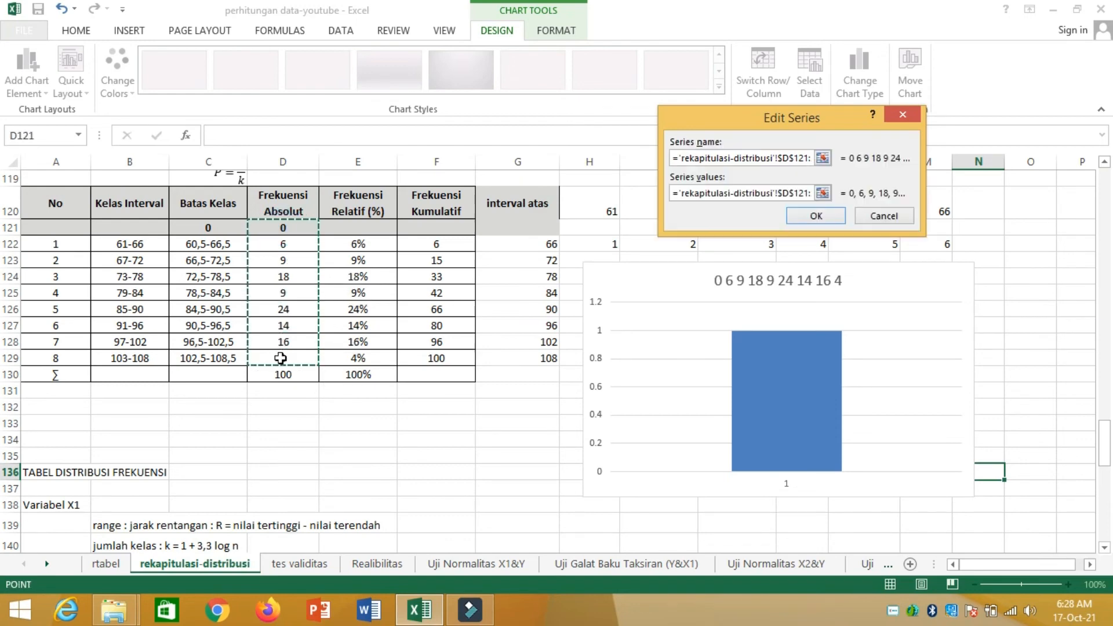
# - Clear the range reference from the series name and confirm the series
pyautogui.click(799, 157)
pyautogui.press('BackSpace')
pyautogui.press('BackSpace')
pyautogui.press('BackSpace')
pyautogui.press('BackSpace')
pyautogui.press('BackSpace')
pyautogui.press('BackSpace')
pyautogui.press('BackSpace')
pyautogui.press('BackSpace')
pyautogui.press('BackSpace')
pyautogui.press('BackSpace')
pyautogui.press('BackSpace')
pyautogui.press('BackSpace')
pyautogui.press('BackSpace')
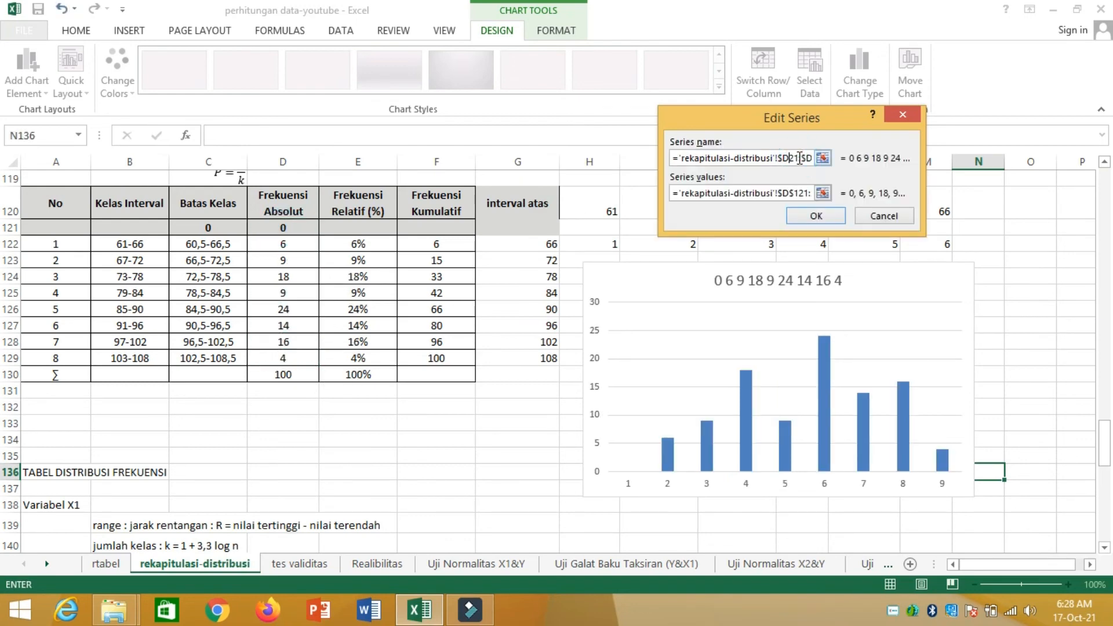
pyautogui.press('BackSpace')
pyautogui.press('BackSpace')
pyautogui.press('BackSpace')
pyautogui.press('BackSpace')
pyautogui.press('BackSpace')
pyautogui.press('BackSpace')
pyautogui.press('BackSpace')
pyautogui.press('BackSpace')
pyautogui.press('BackSpace')
pyautogui.press('BackSpace')
pyautogui.press('BackSpace')
pyautogui.press('BackSpace')
pyautogui.press('BackSpace')
pyautogui.press('BackSpace')
pyautogui.press('BackSpace')
pyautogui.press('BackSpace')
pyautogui.press('BackSpace')
pyautogui.press('Delete')
pyautogui.press('Delete')
pyautogui.press('Delete')
pyautogui.press('Delete')
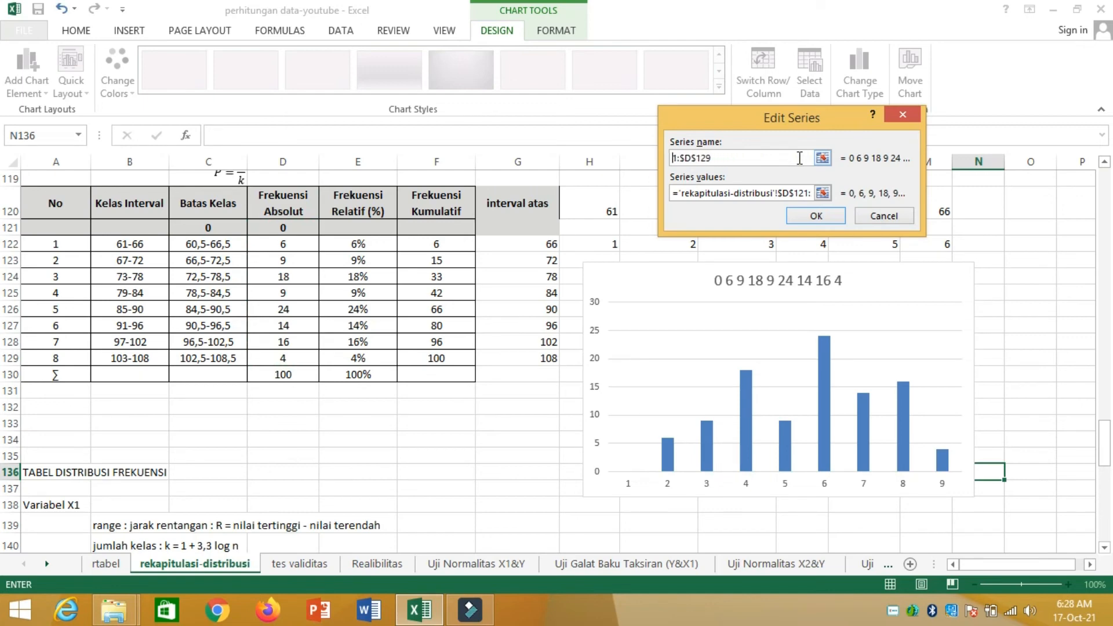
pyautogui.press('Delete')
pyautogui.press('Delete')
pyautogui.press('Delete')
pyautogui.press('Delete')
pyautogui.press('Return')
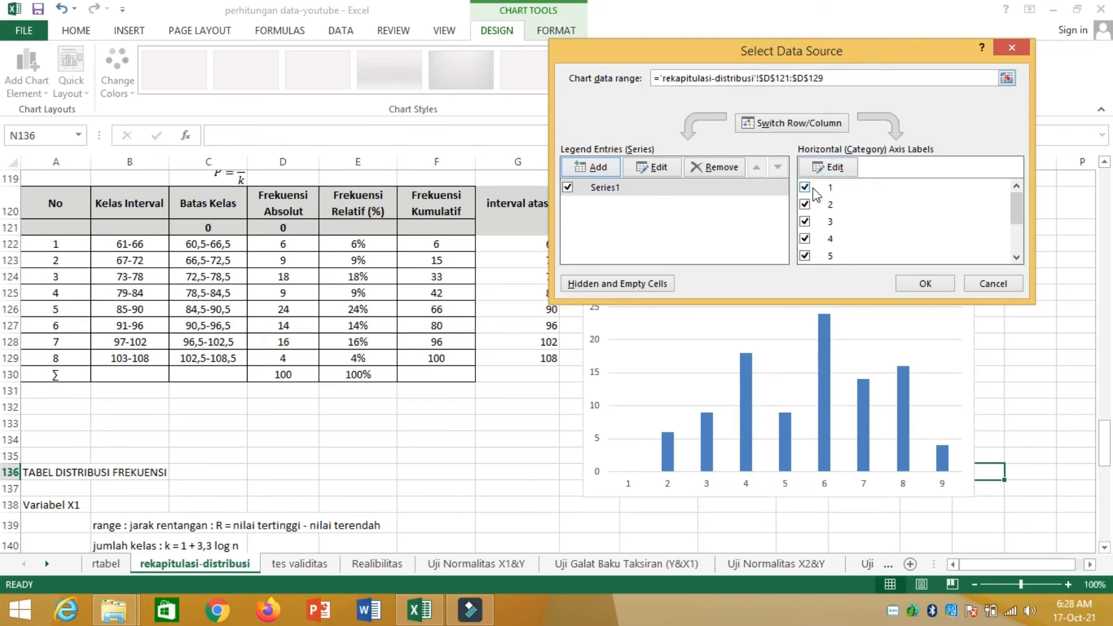
# - Set the chart's horizontal axis labels to the Batas Kelas cells C121:C129 and confirm the data source
pyautogui.click(840, 170)
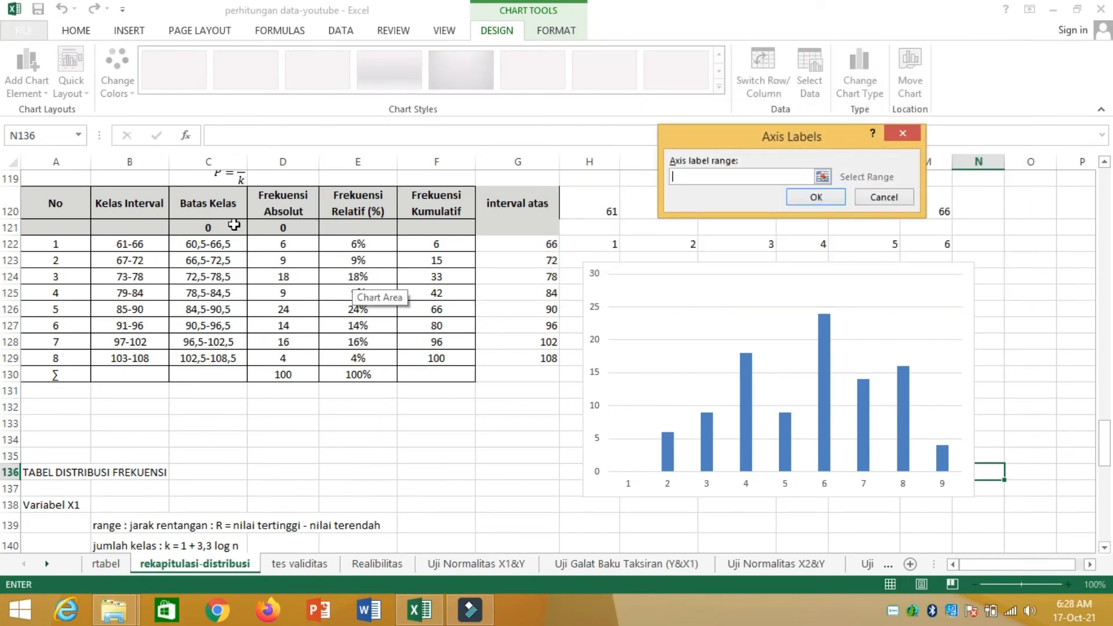
pyautogui.moveTo(233, 225); pyautogui.dragTo(221, 350)
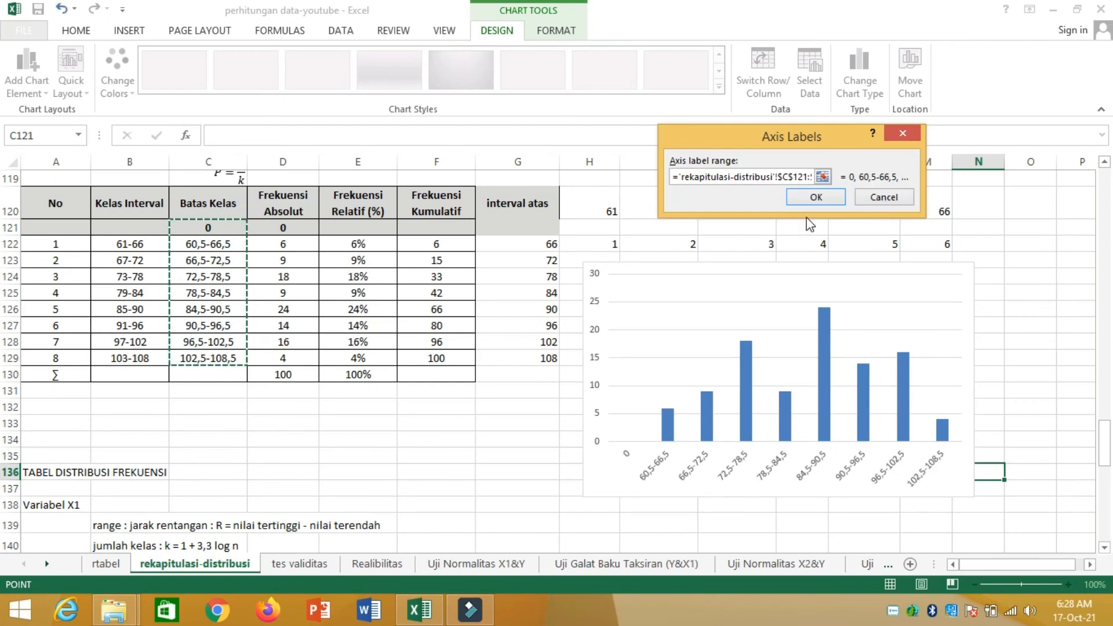
pyautogui.press('Return')
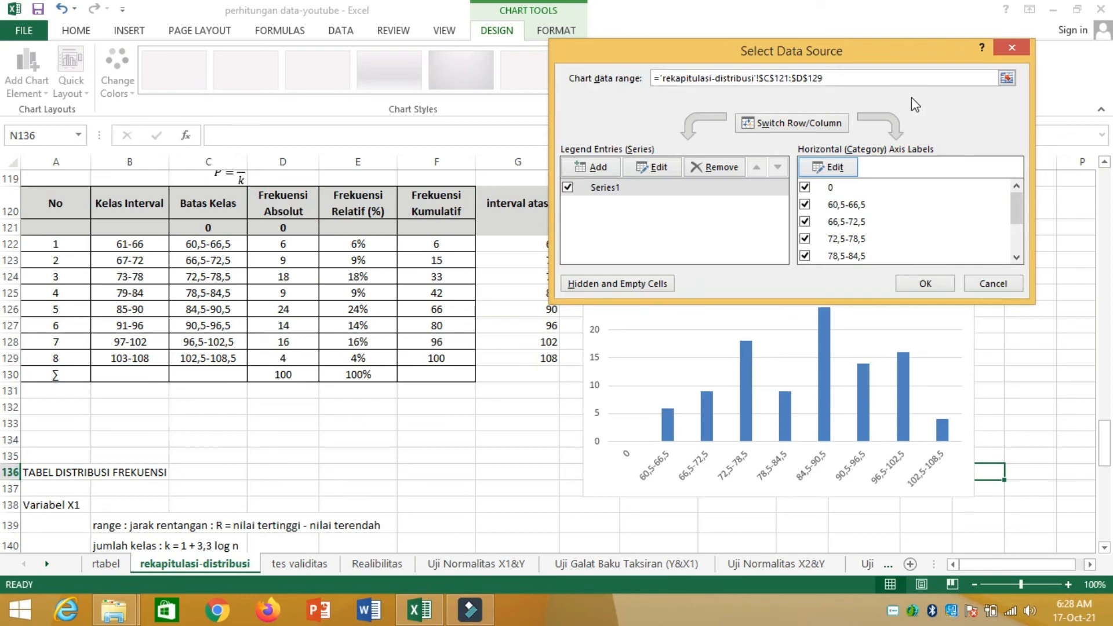
pyautogui.hotkey('alt', 't')
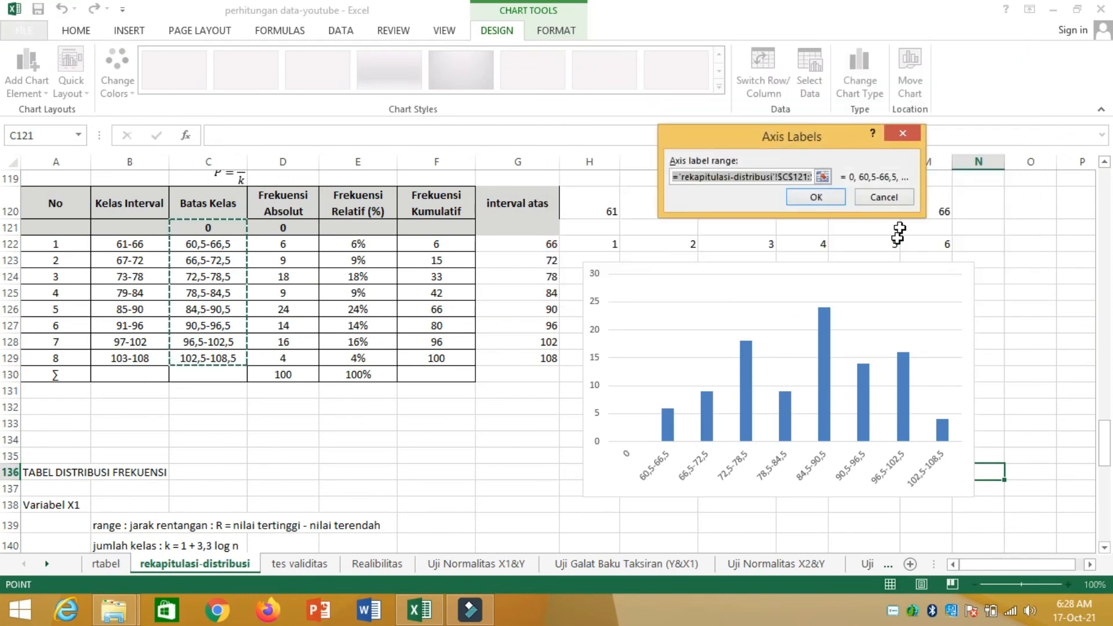
pyautogui.click(884, 197)
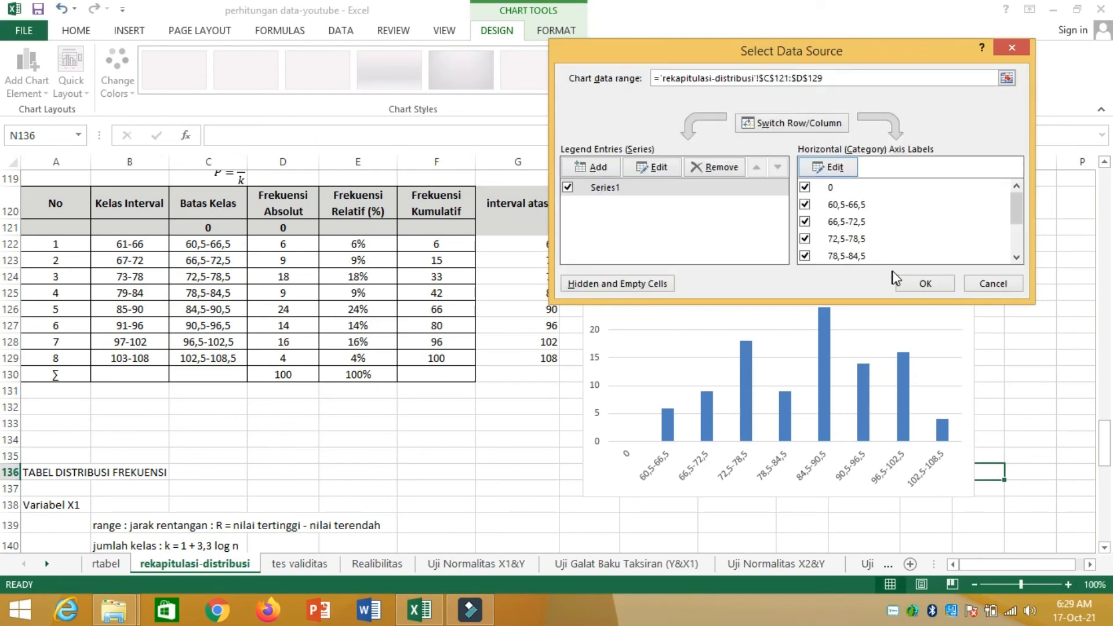
pyautogui.click(928, 284)
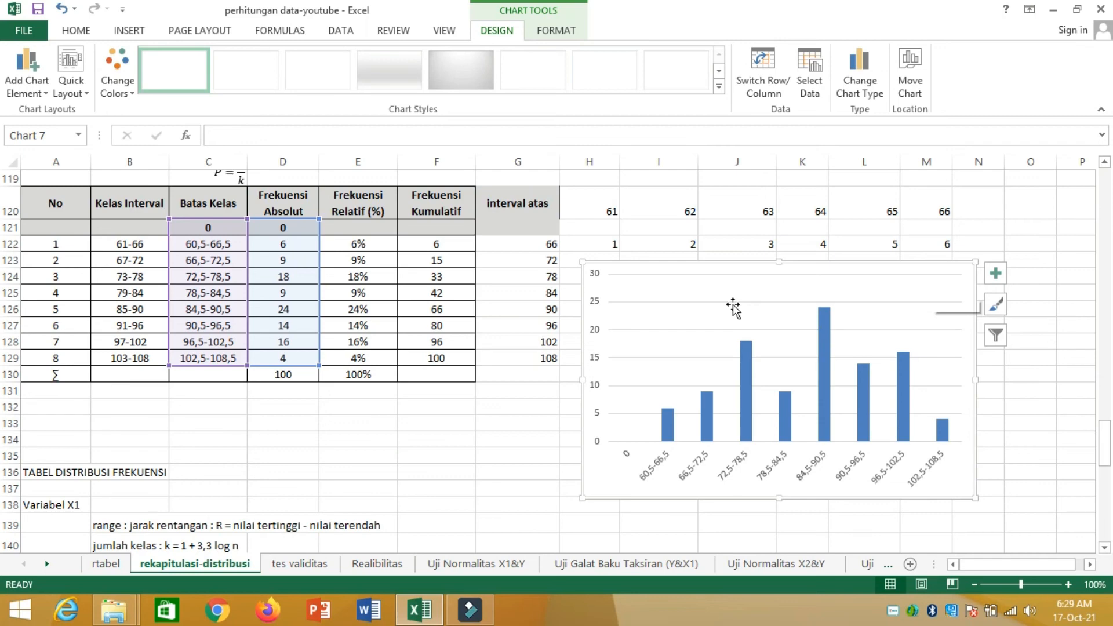
# - Set the maximum bound of the chart's vertical axis to 25
pyautogui.click(597, 275)
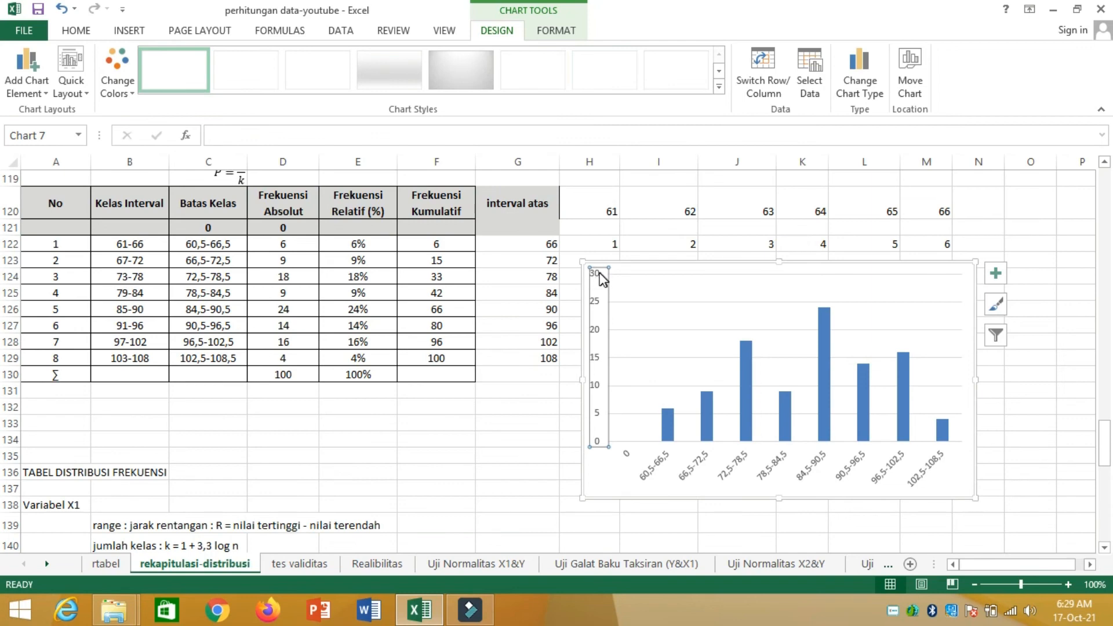
pyautogui.doubleClick(597, 274)
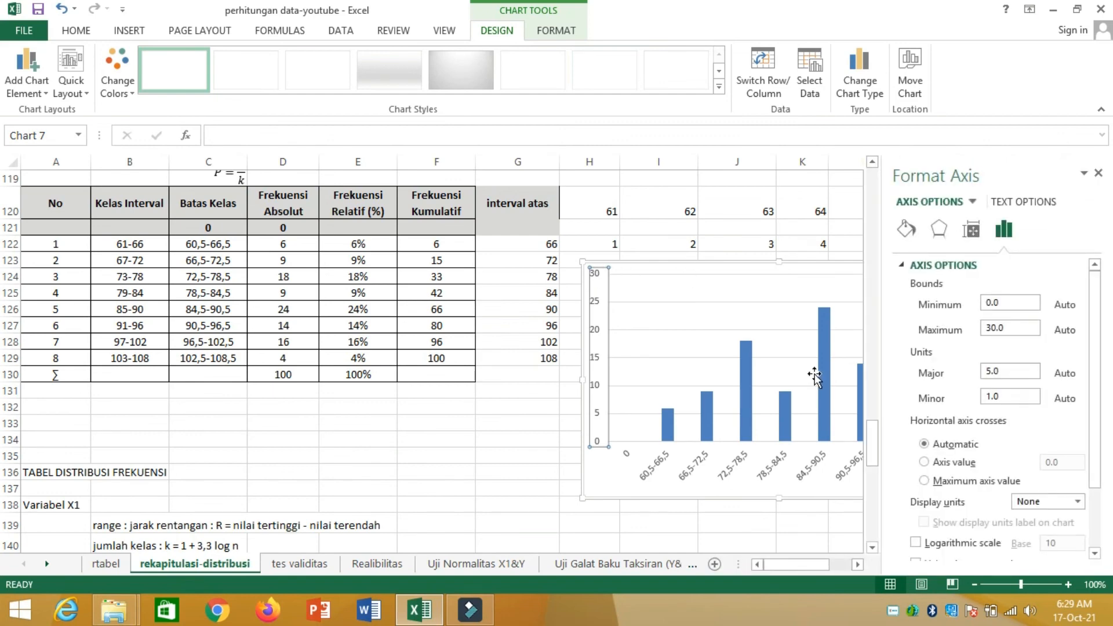
pyautogui.click(1011, 327)
pyautogui.press('BackSpace')
pyautogui.press('BackSpace')
pyautogui.press('BackSpace')
pyautogui.press('BackSpace')
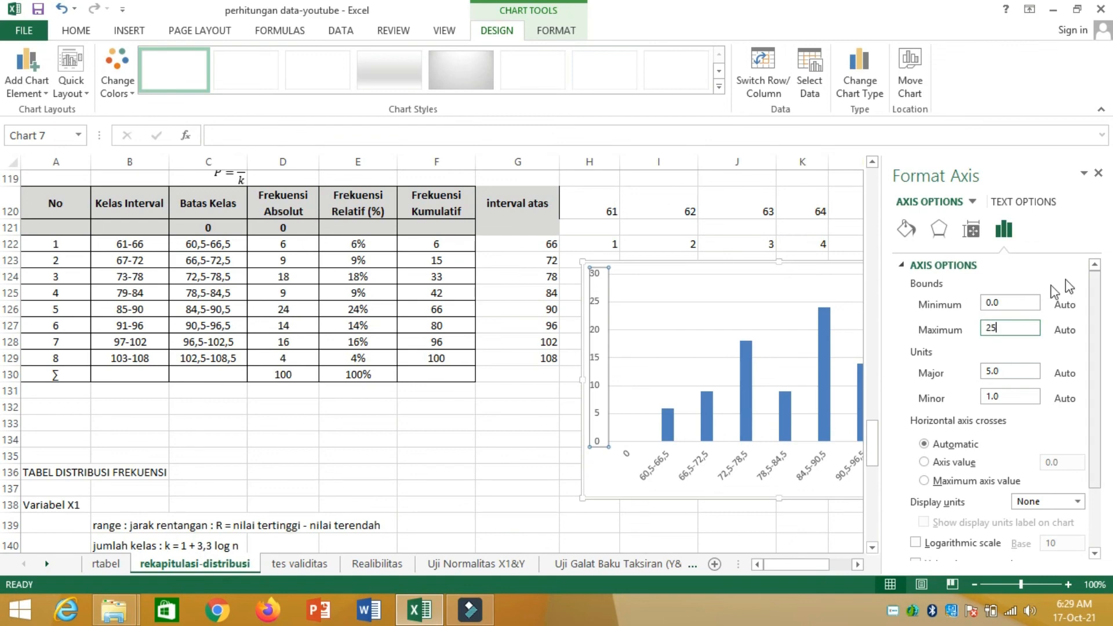
pyautogui.click(1019, 302)
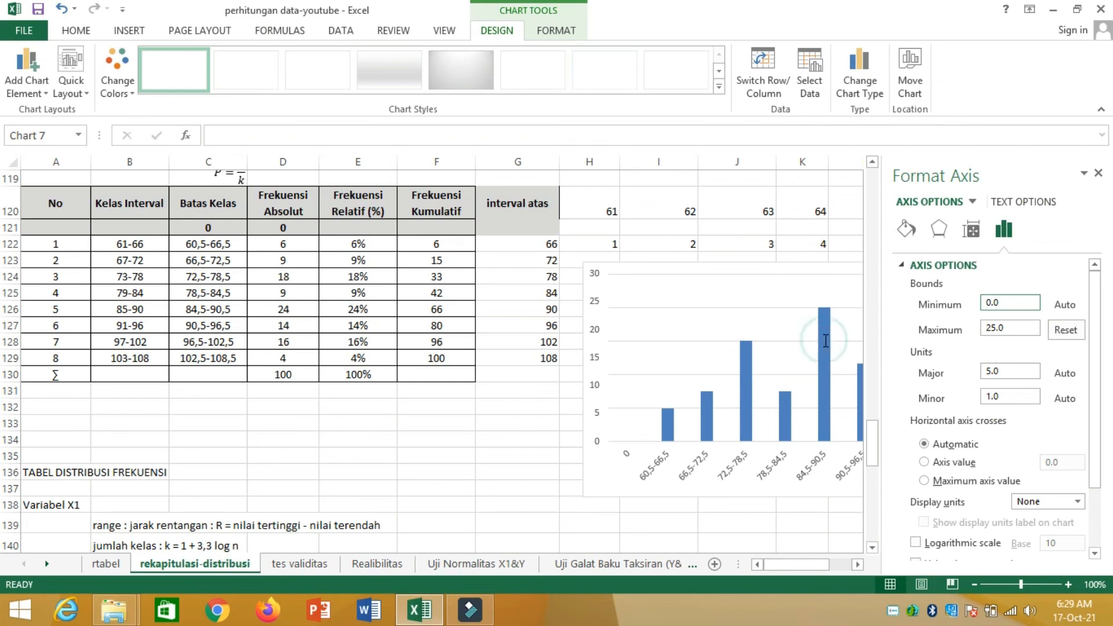
# - Set the gap width of the column series to 0% and close the series formatting
pyautogui.click(743, 364)
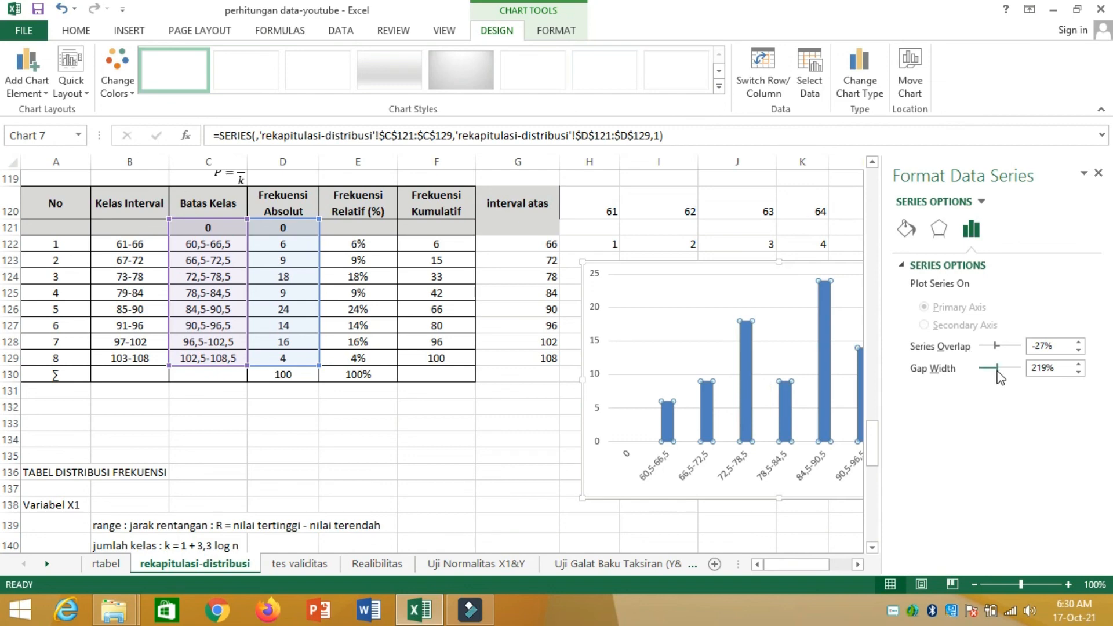
pyautogui.moveTo(999, 377); pyautogui.dragTo(995, 377)
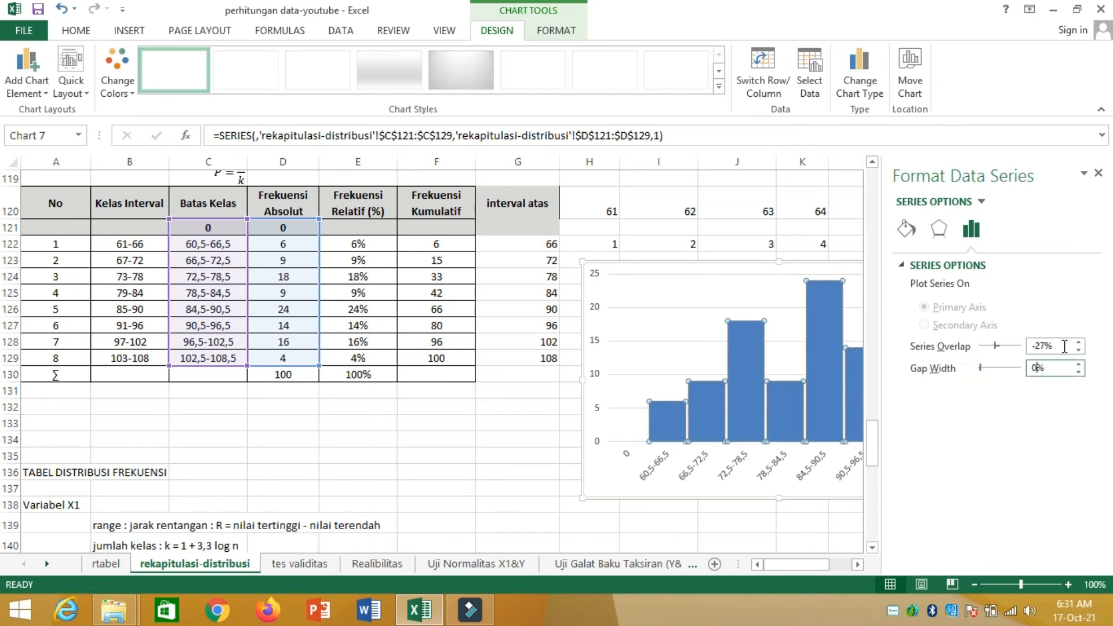
pyautogui.click(1064, 346)
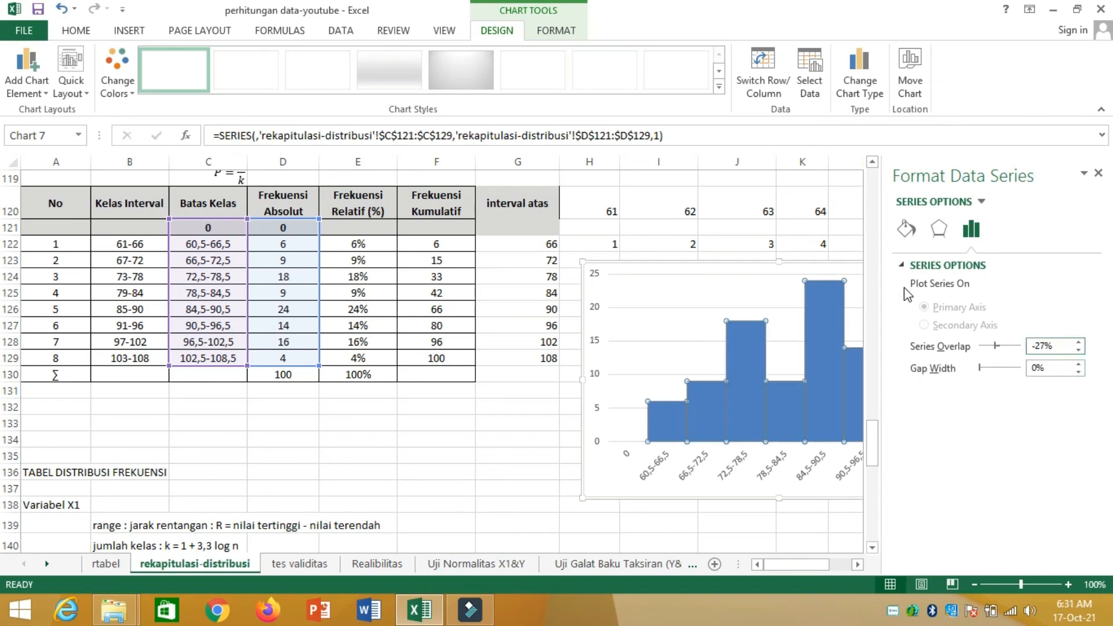
pyautogui.click(1100, 175)
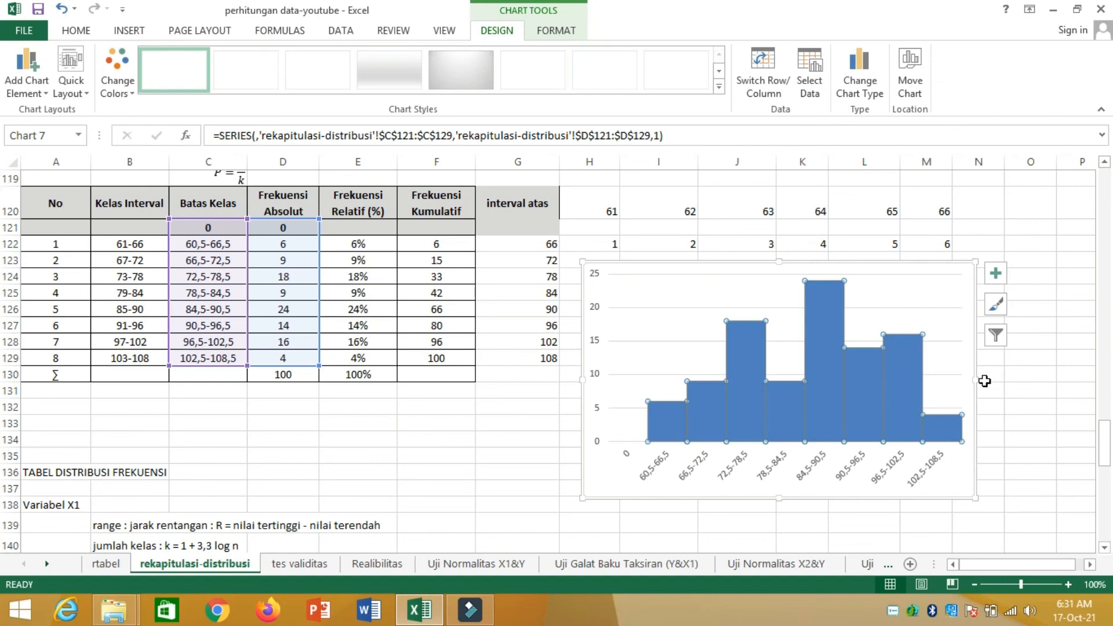
pyautogui.click(956, 470)
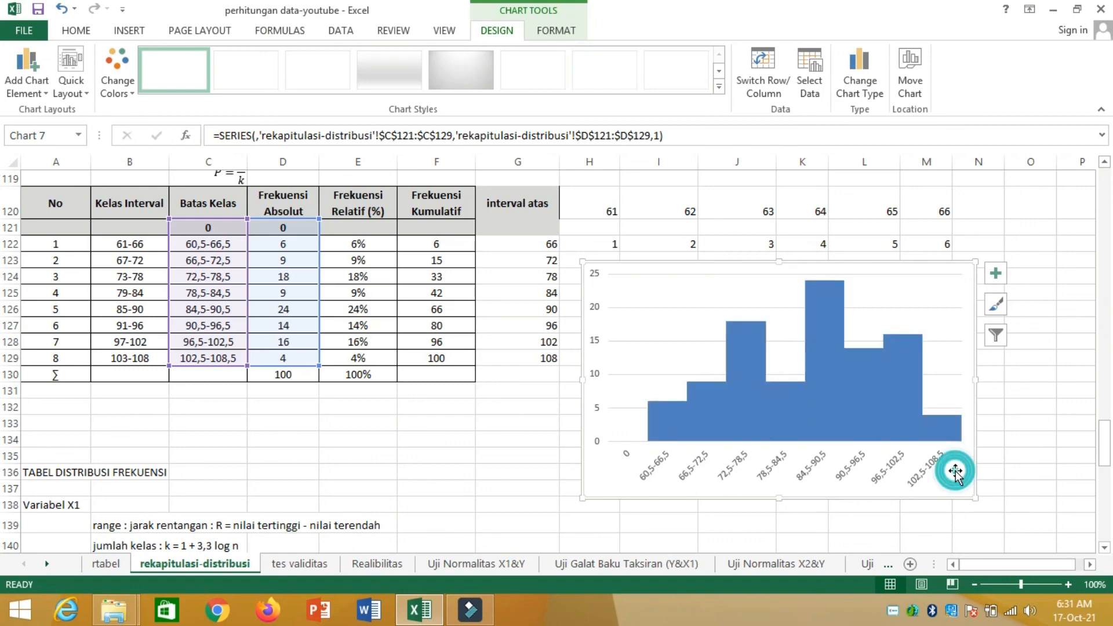
pyautogui.click(751, 392)
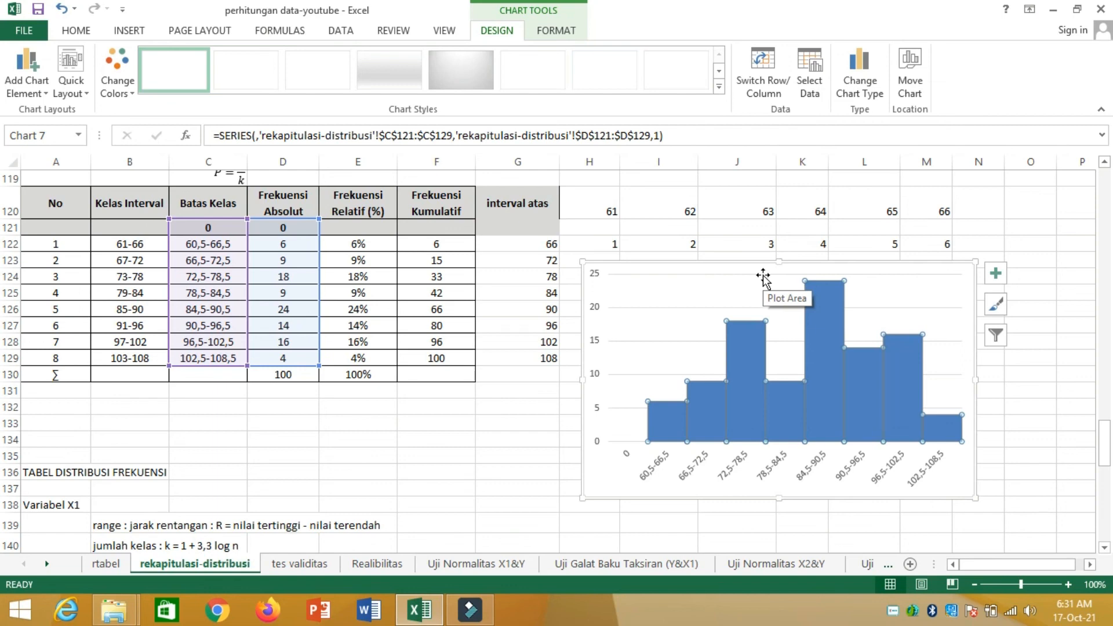
pyautogui.click(1012, 323)
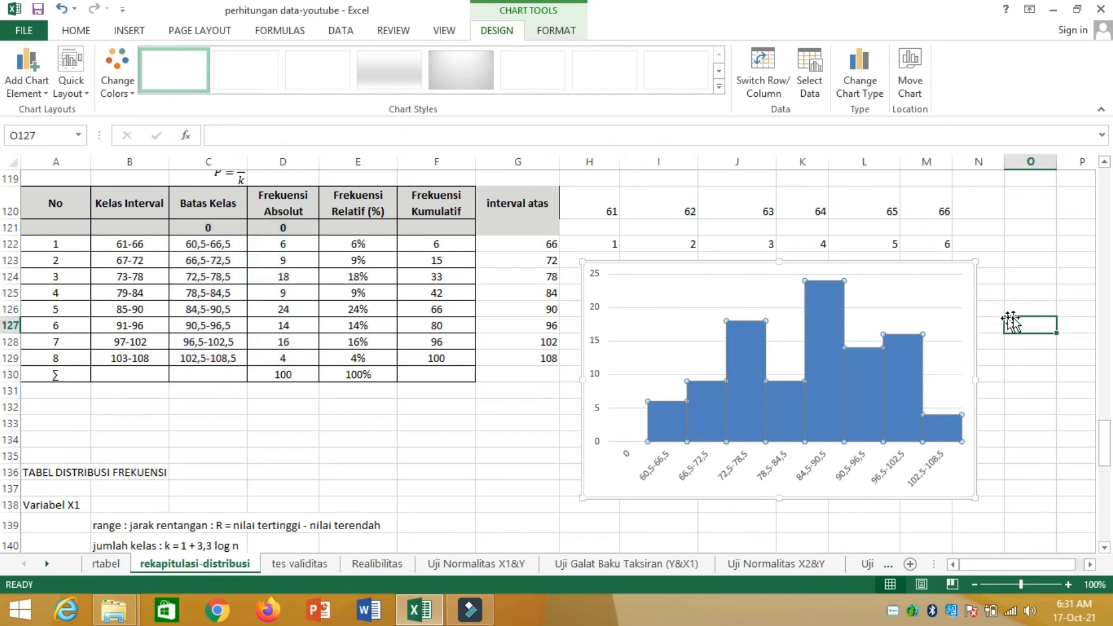
pyautogui.click(1052, 369)
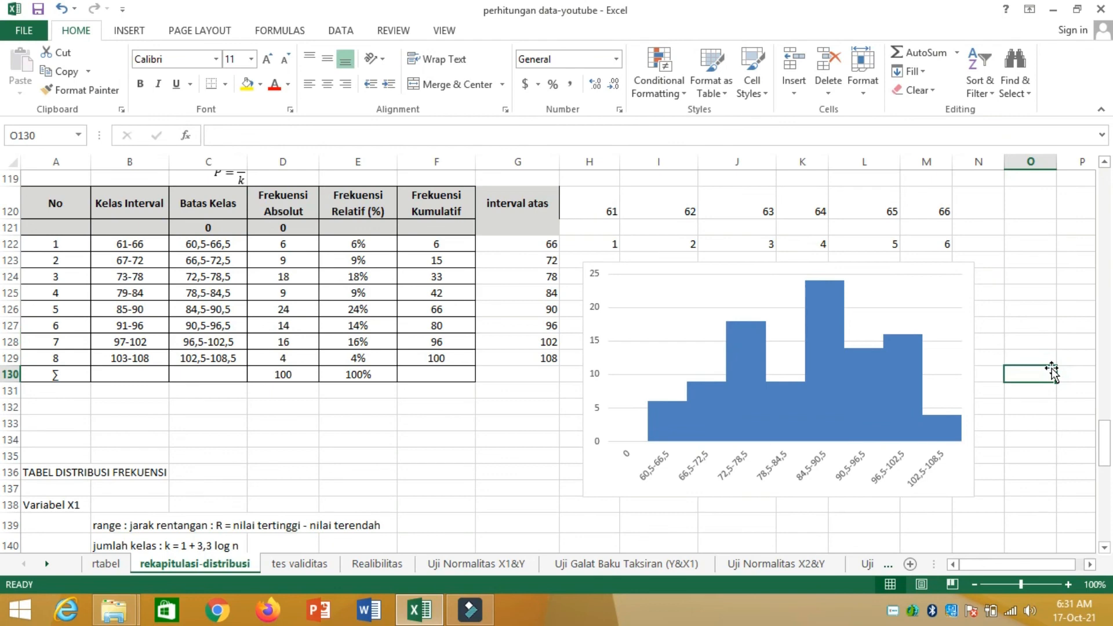
pyautogui.hotkey('ctrl', 'Up')
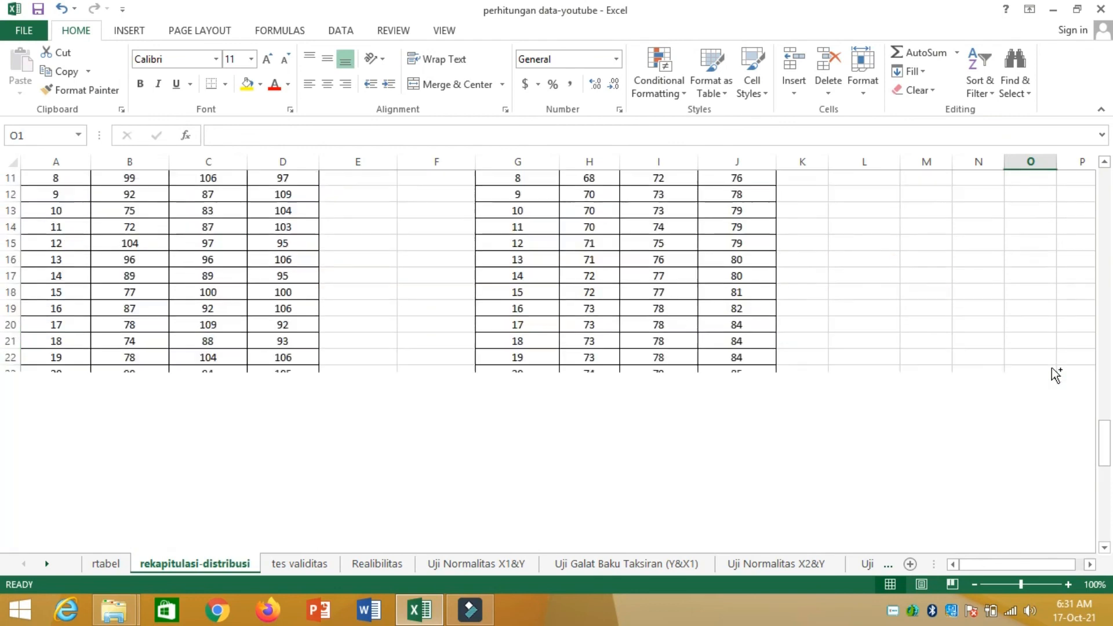